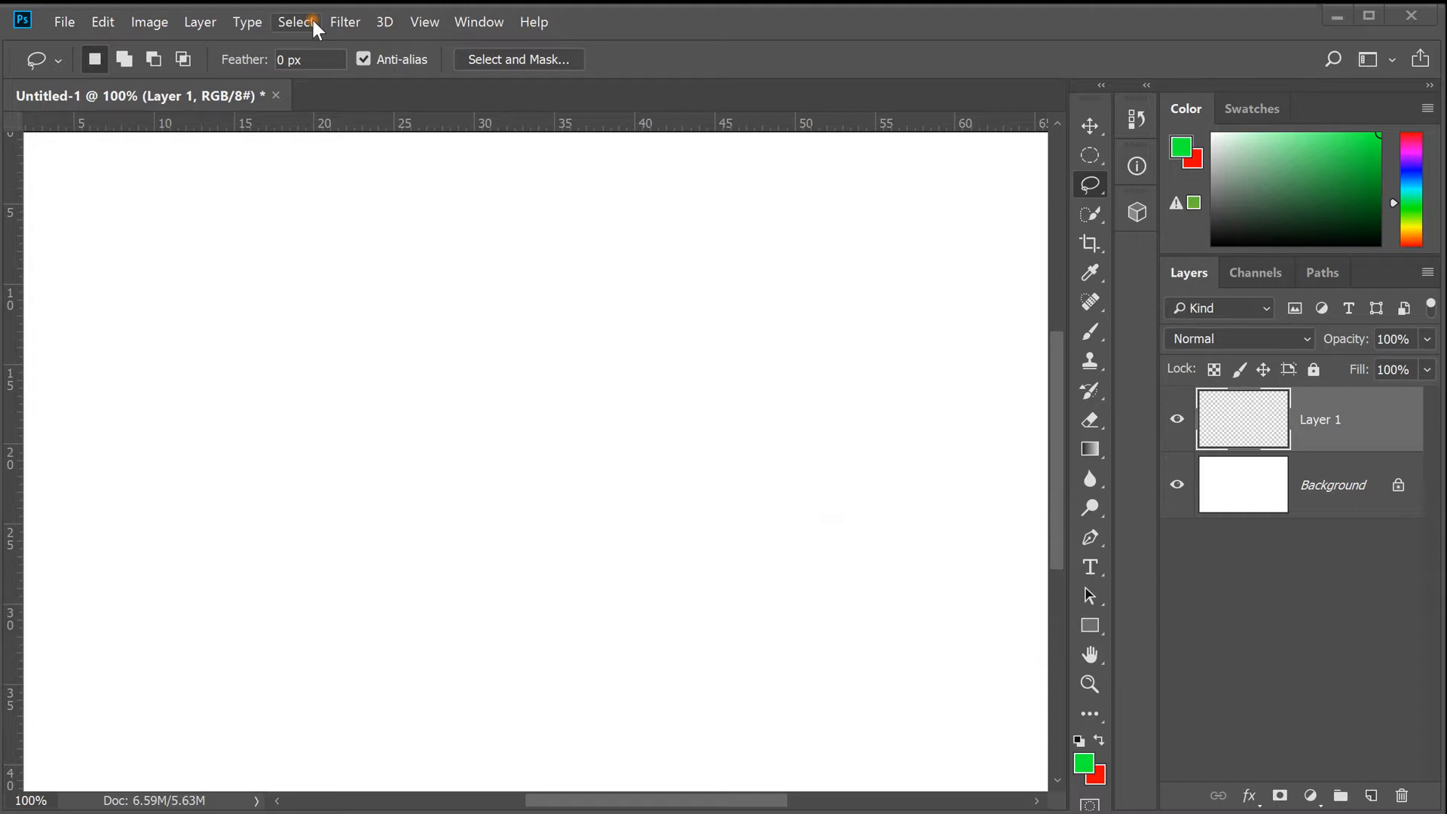
click(66, 18)
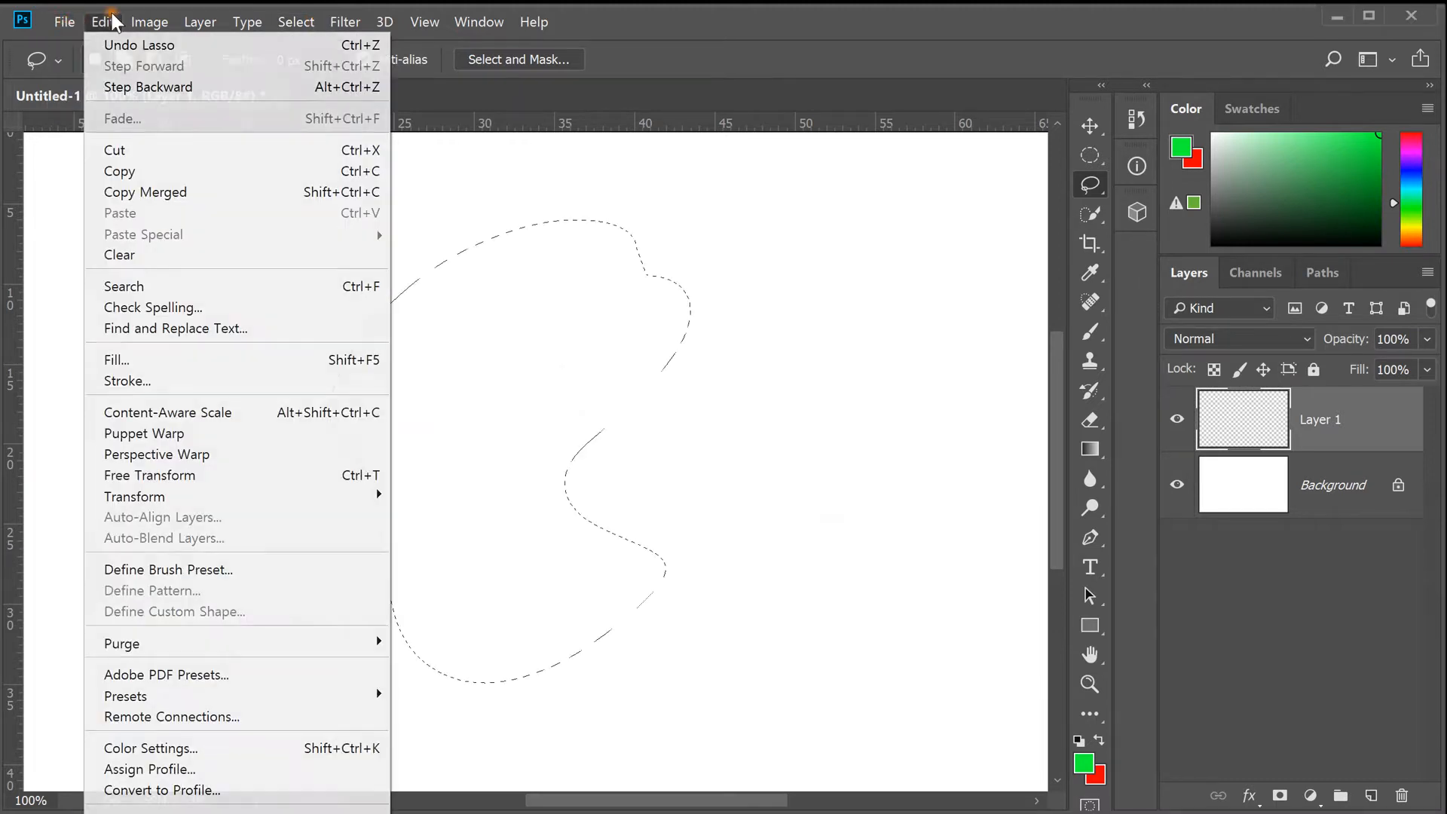
mouse_move(200, 27)
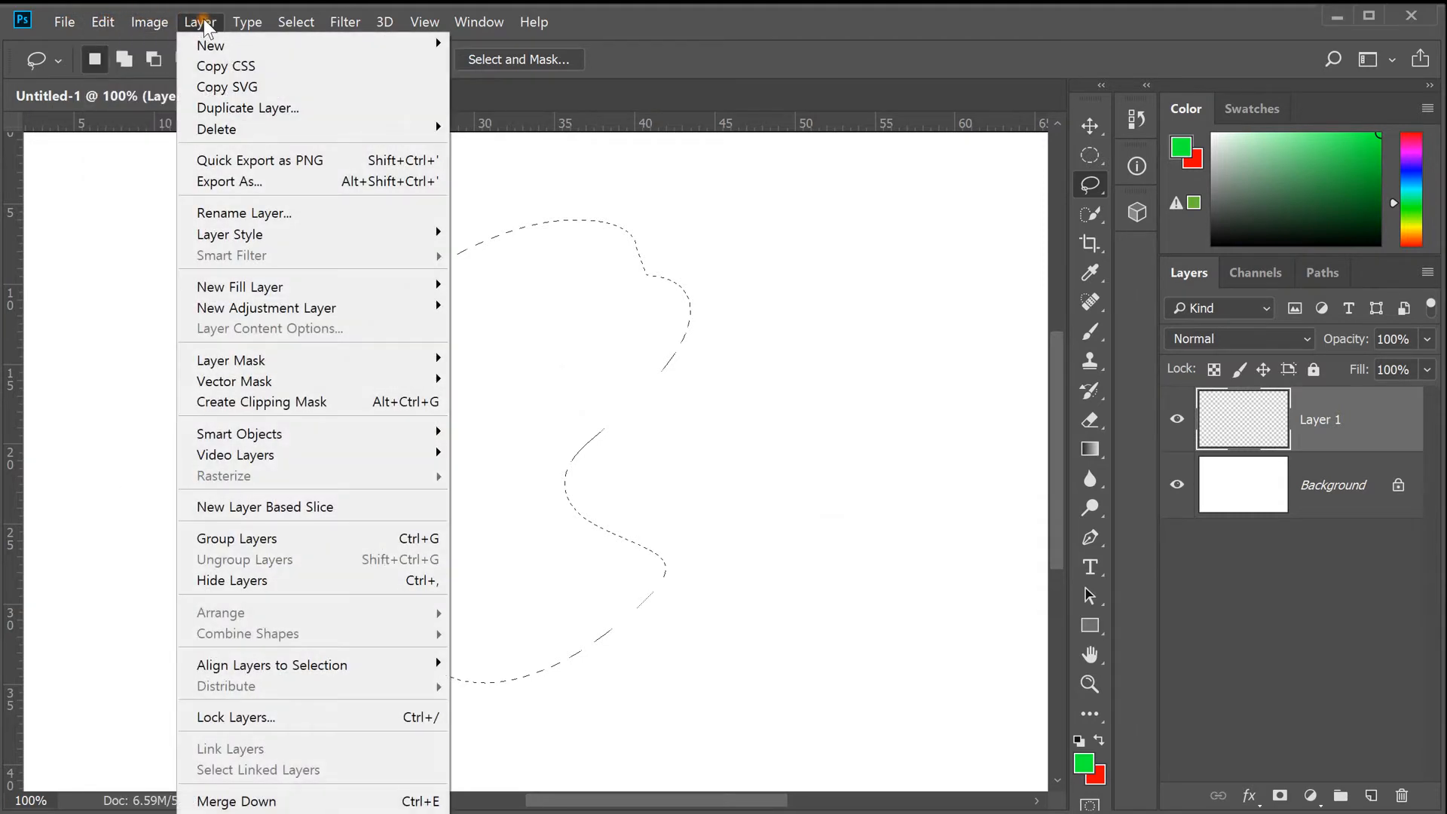
click(625, 21)
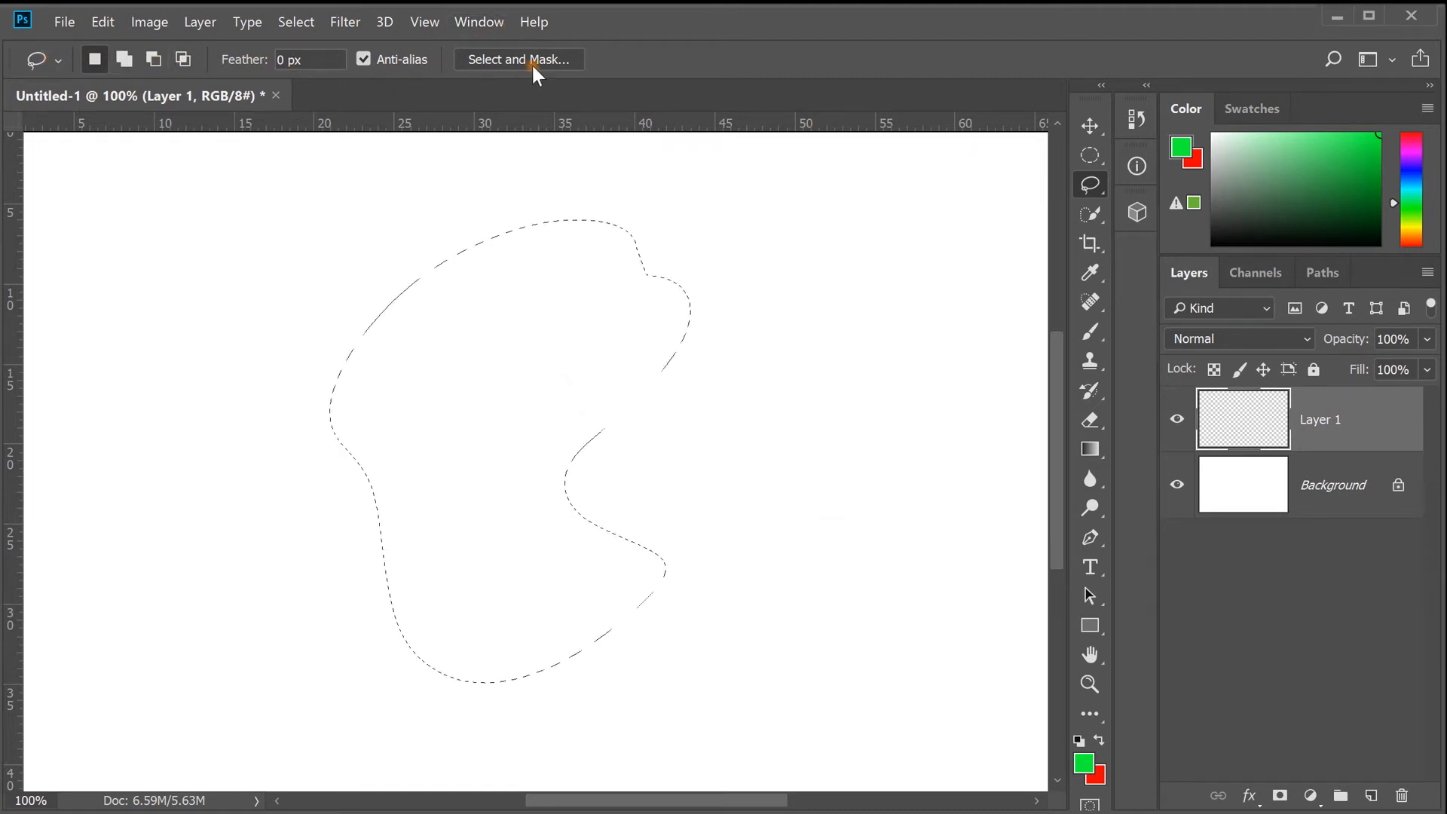
click(1091, 125)
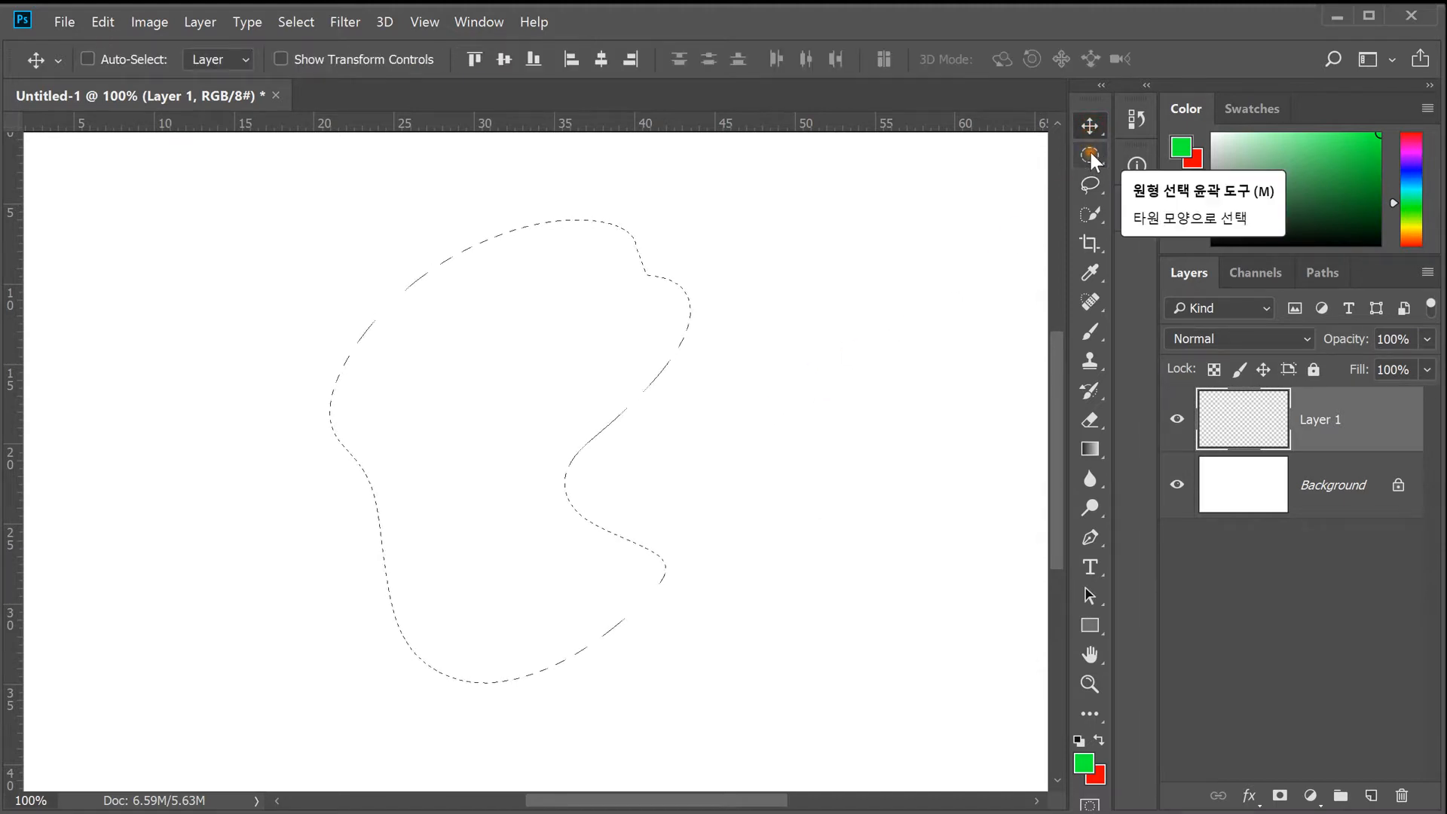
click(1089, 153)
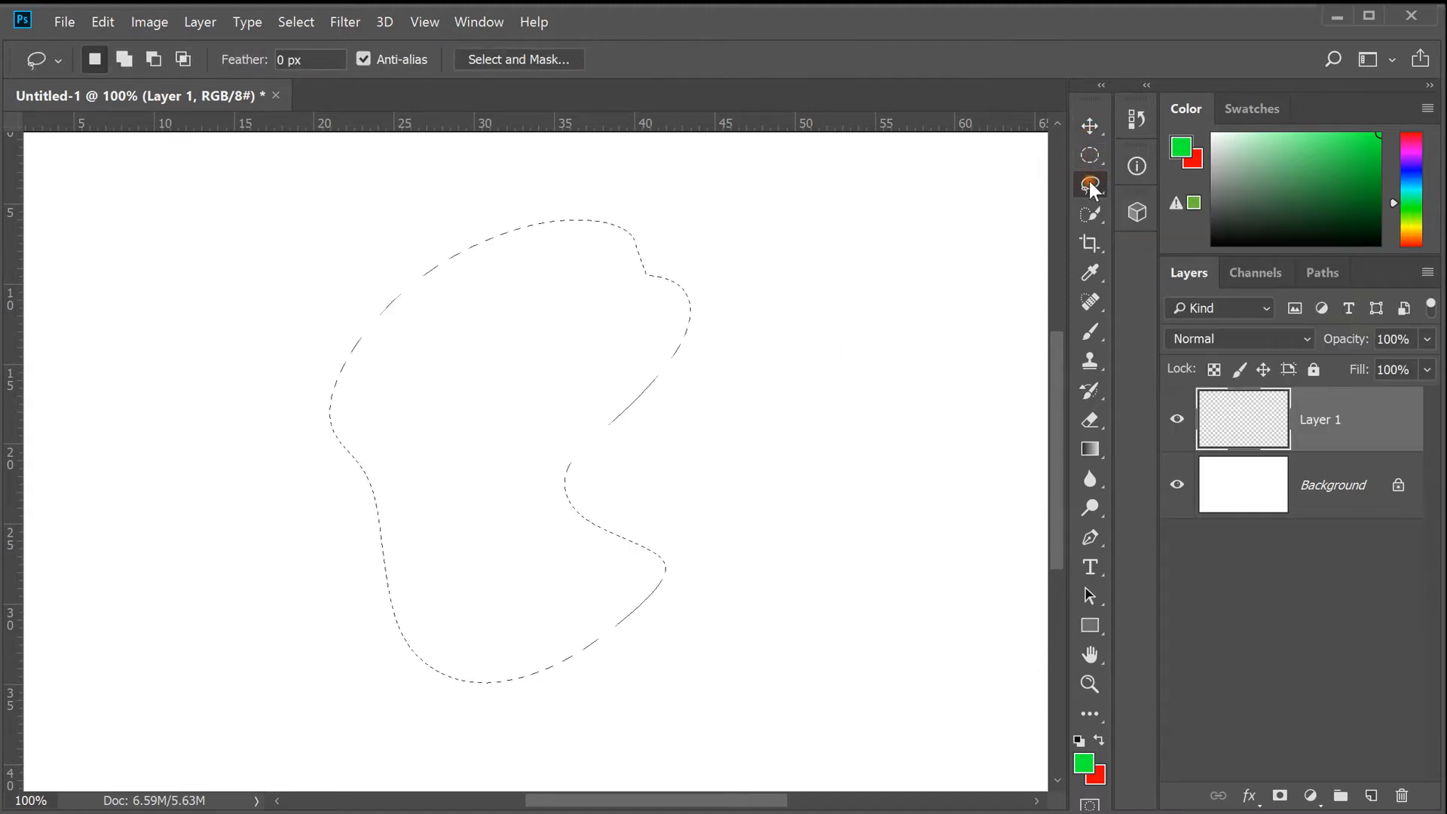
click(1089, 214)
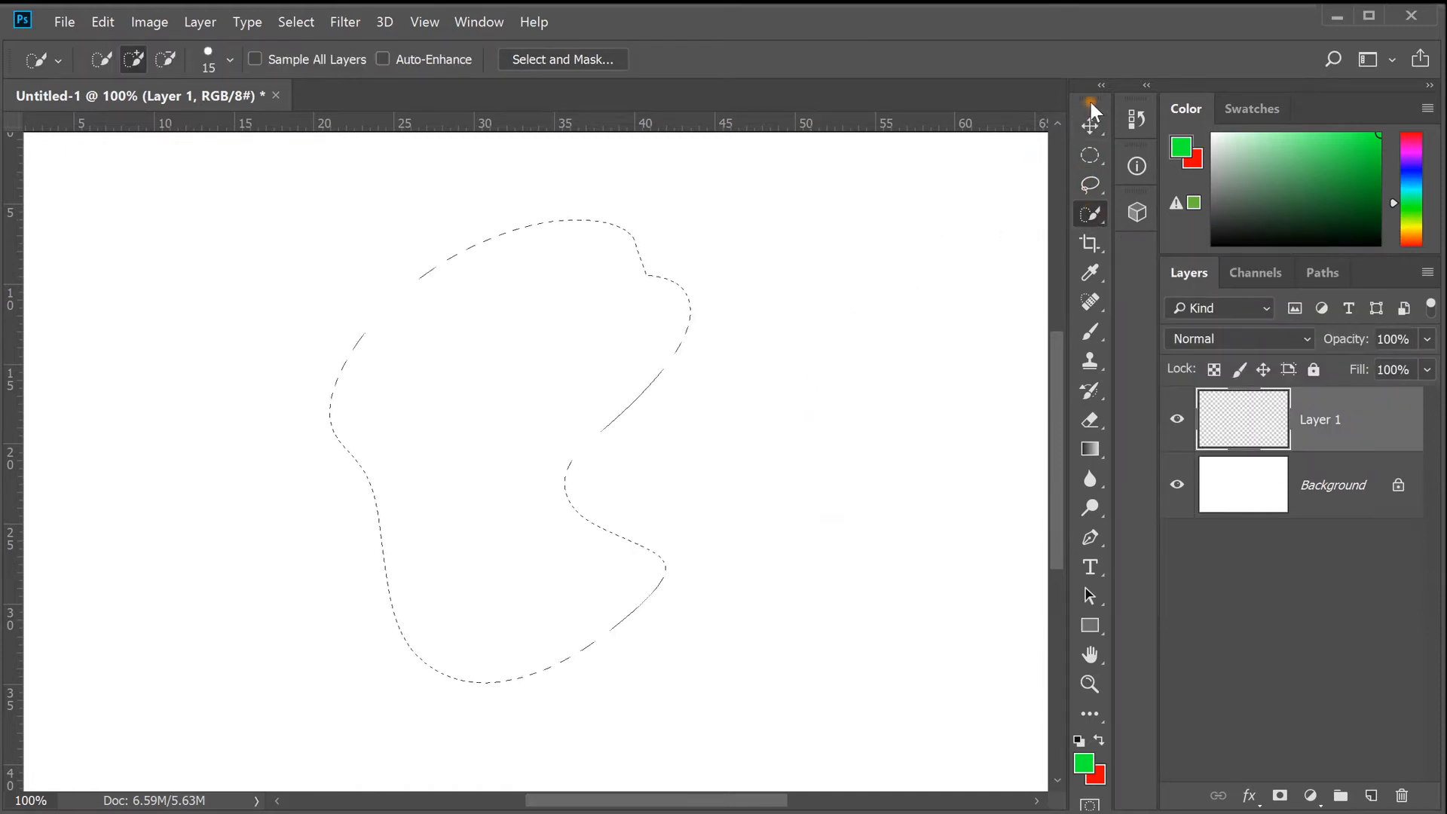
- Draw a small elliptical selection on the blank canvas and clear it
click(1088, 153)
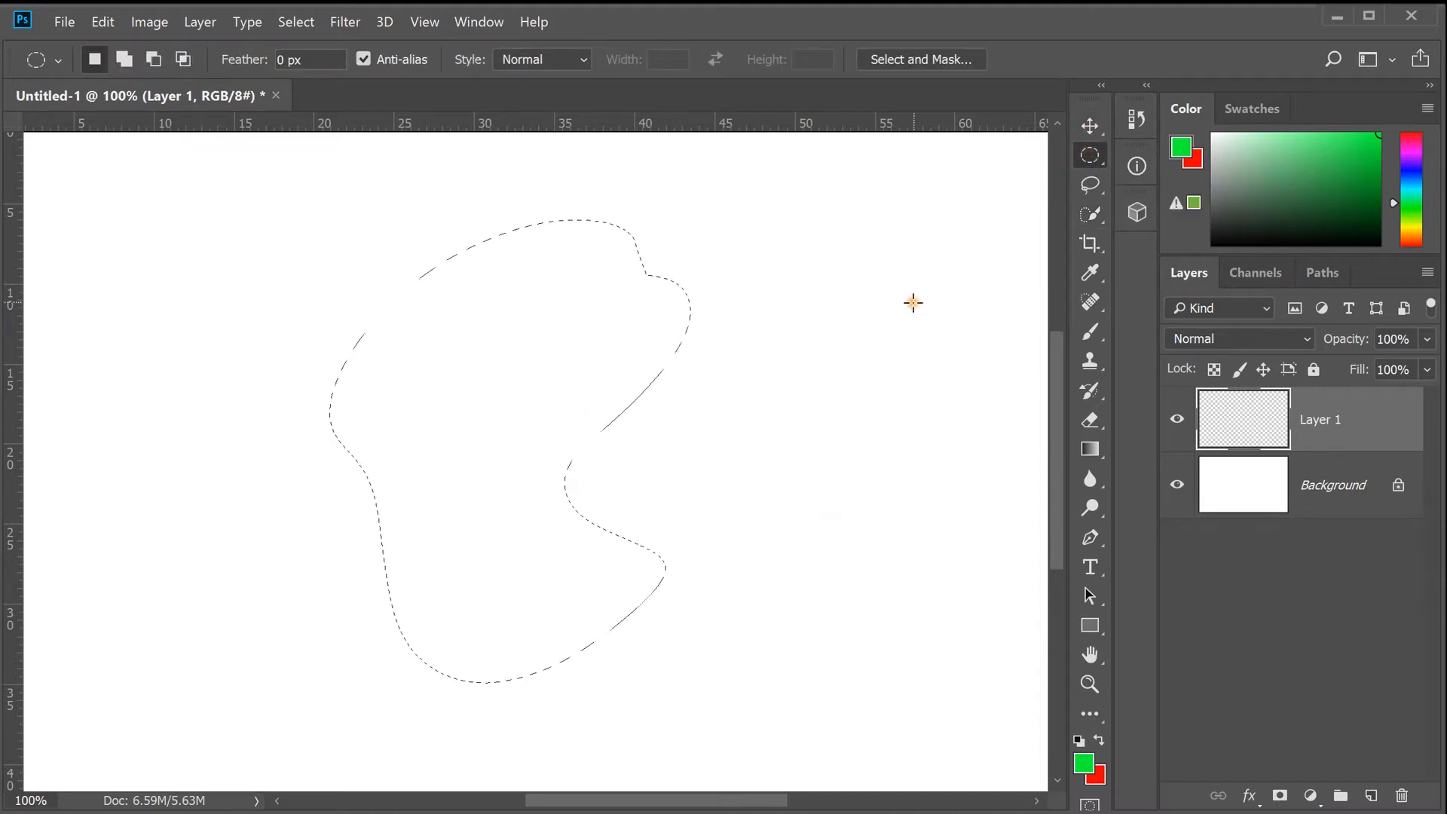
drag(912, 302, 836, 368)
click(932, 351)
- Paint two green zigzag strokes on Layer 1 with the Brush tool
click(1090, 332)
mouse_move(627, 284)
mouse_down()
mouse_move(649, 504)
mouse_move(618, 624)
mouse_up()
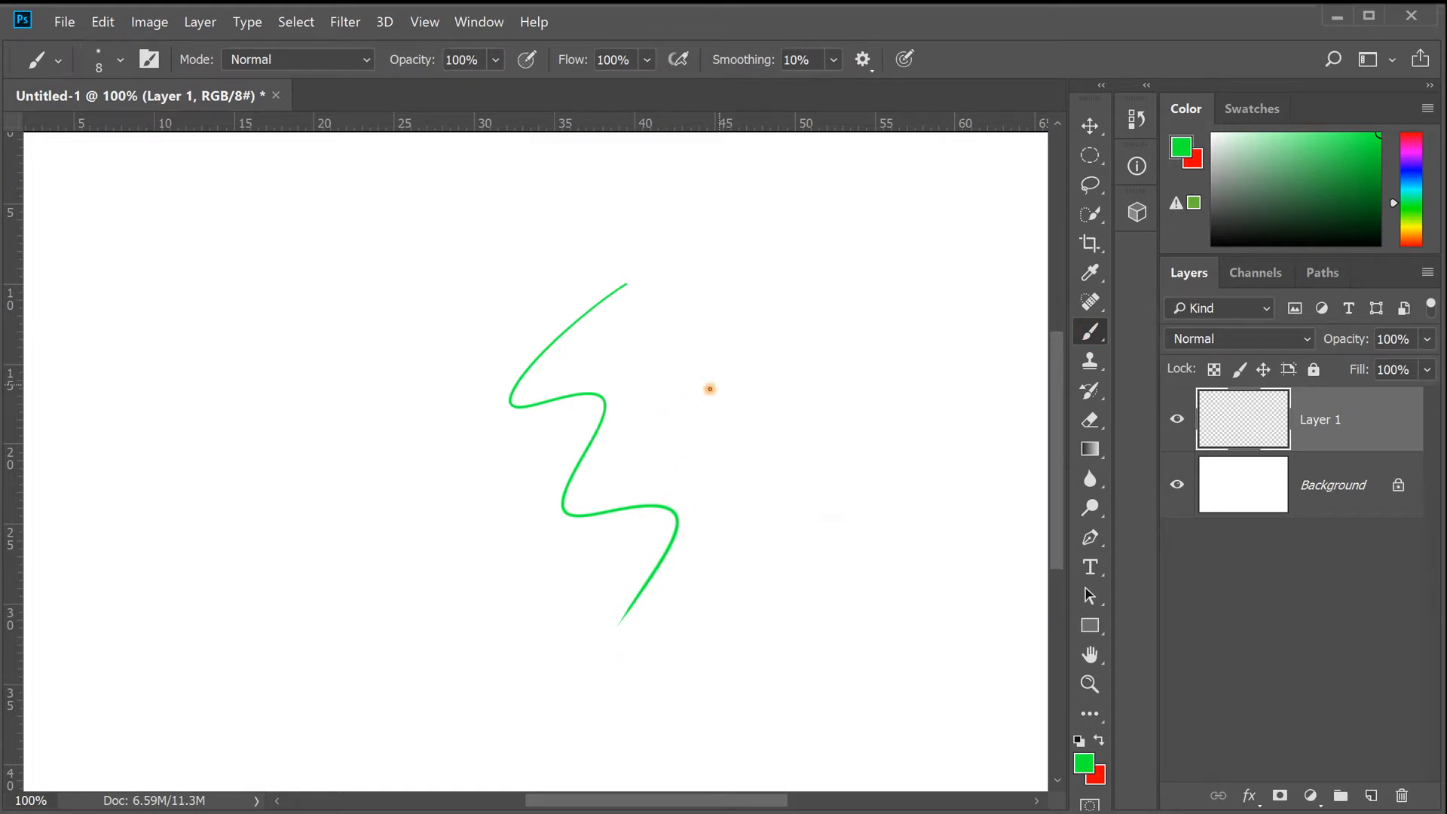
mouse_move(658, 418)
mouse_down()
mouse_move(1027, 317)
mouse_move(684, 461)
mouse_move(1015, 418)
mouse_move(710, 516)
mouse_up()
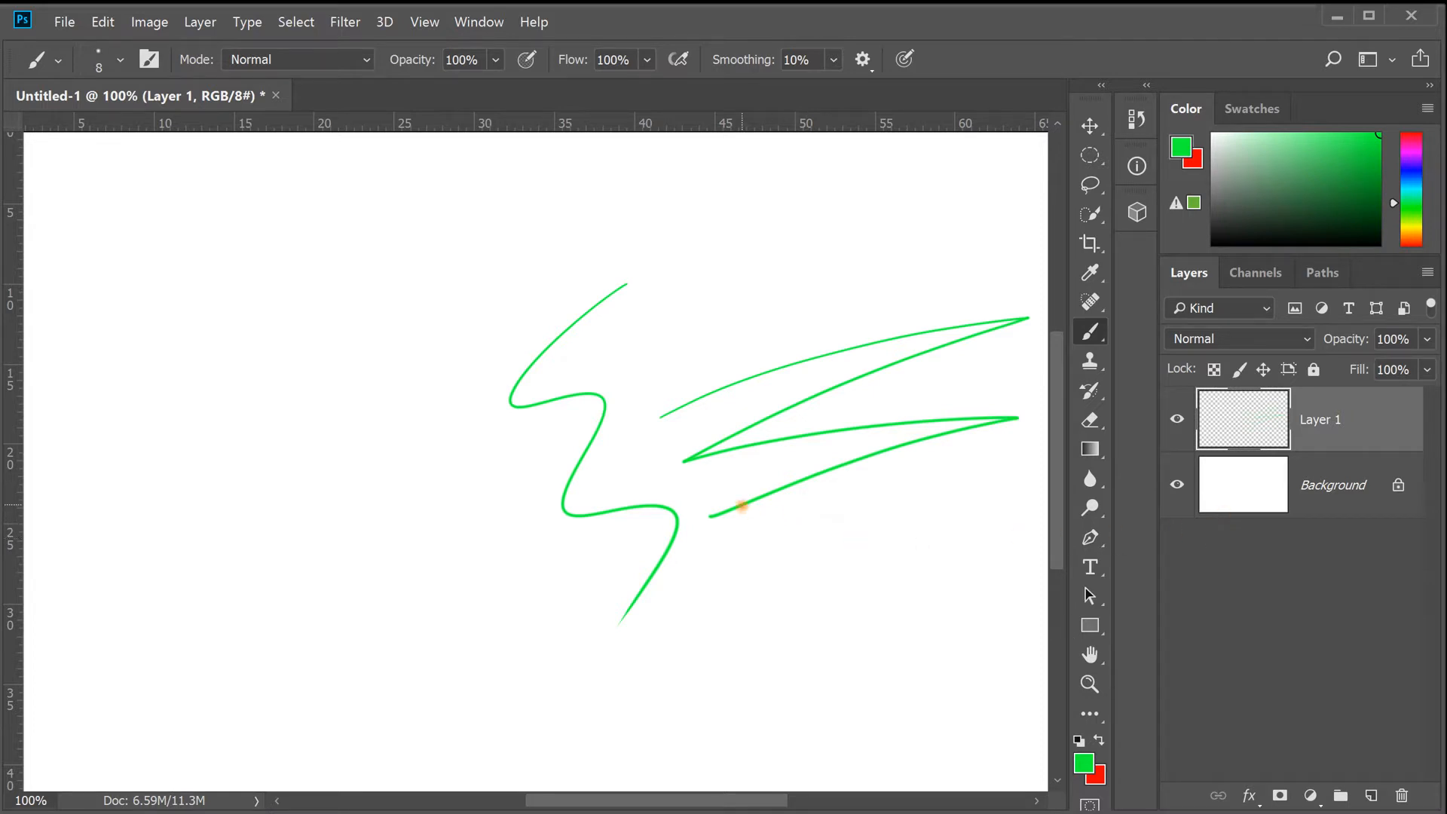
- Select the entire canvas with the Elliptical Marquee tool active and delete the brush strokes from Layer 1
click(1089, 154)
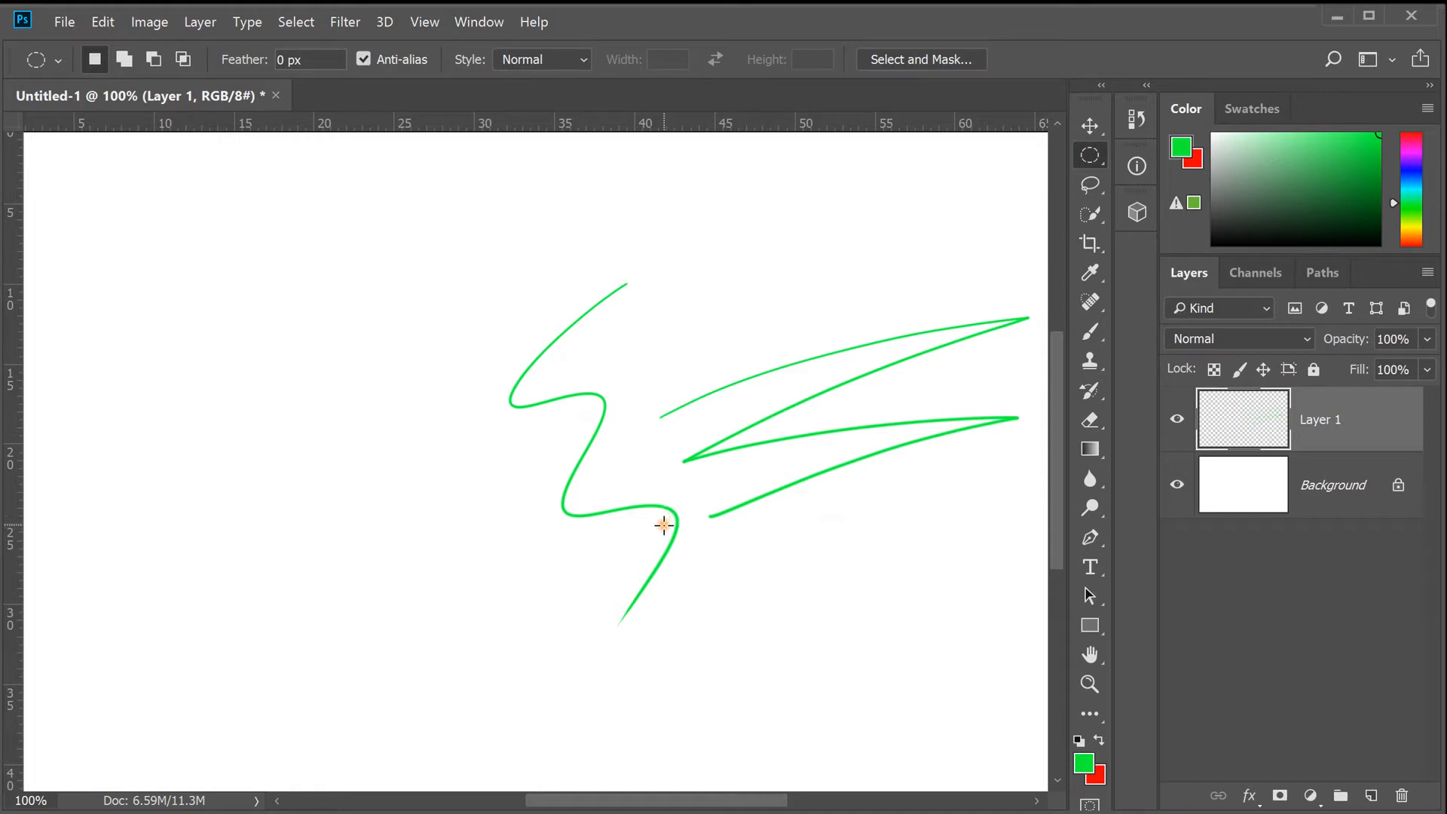
key(ctrl+a)
key(Delete)
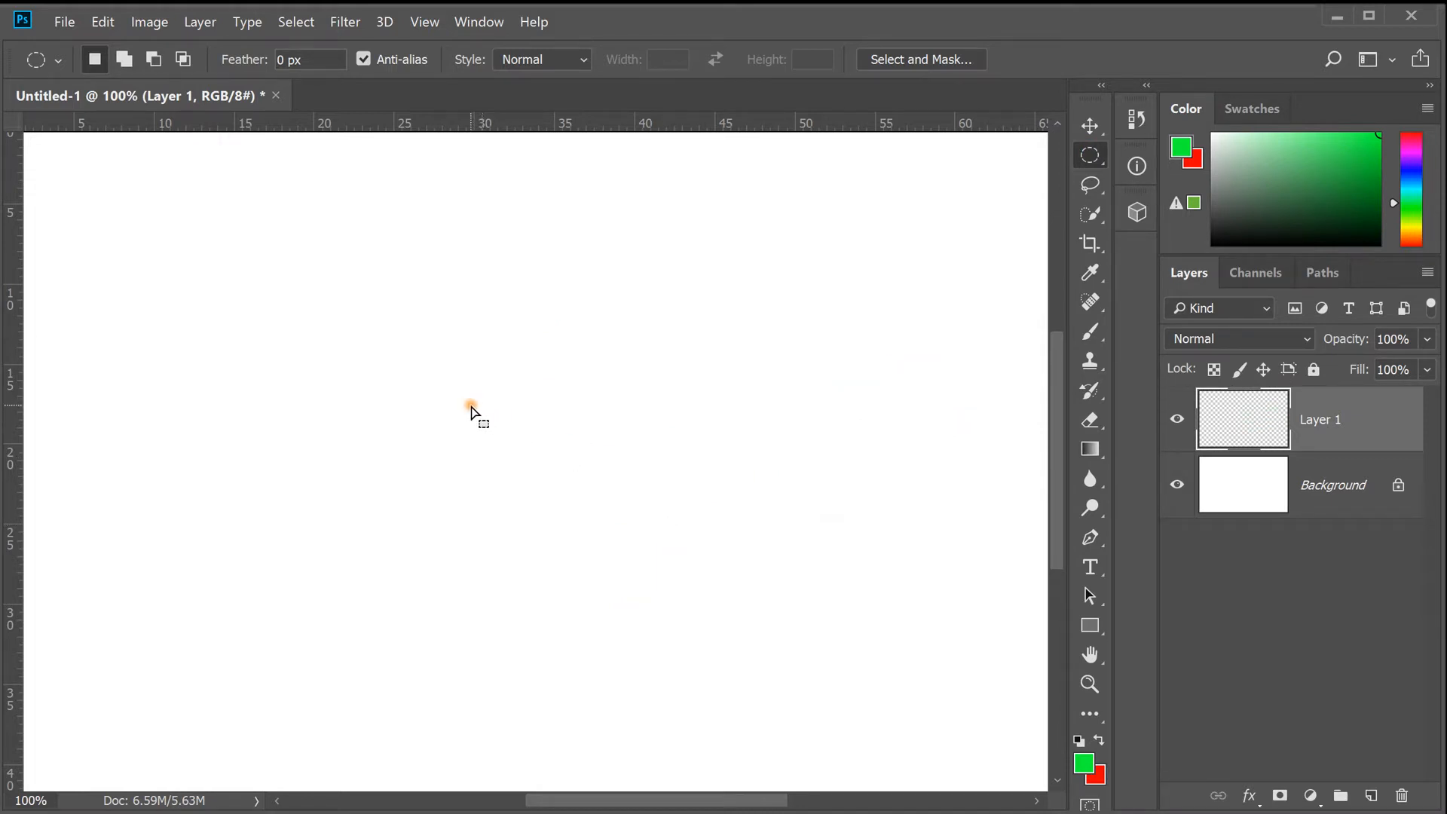
- Draw an elliptical selection and switch through the Move and Artboard tools back to the Elliptical Marquee tool
drag(307, 289, 532, 447)
key(v)
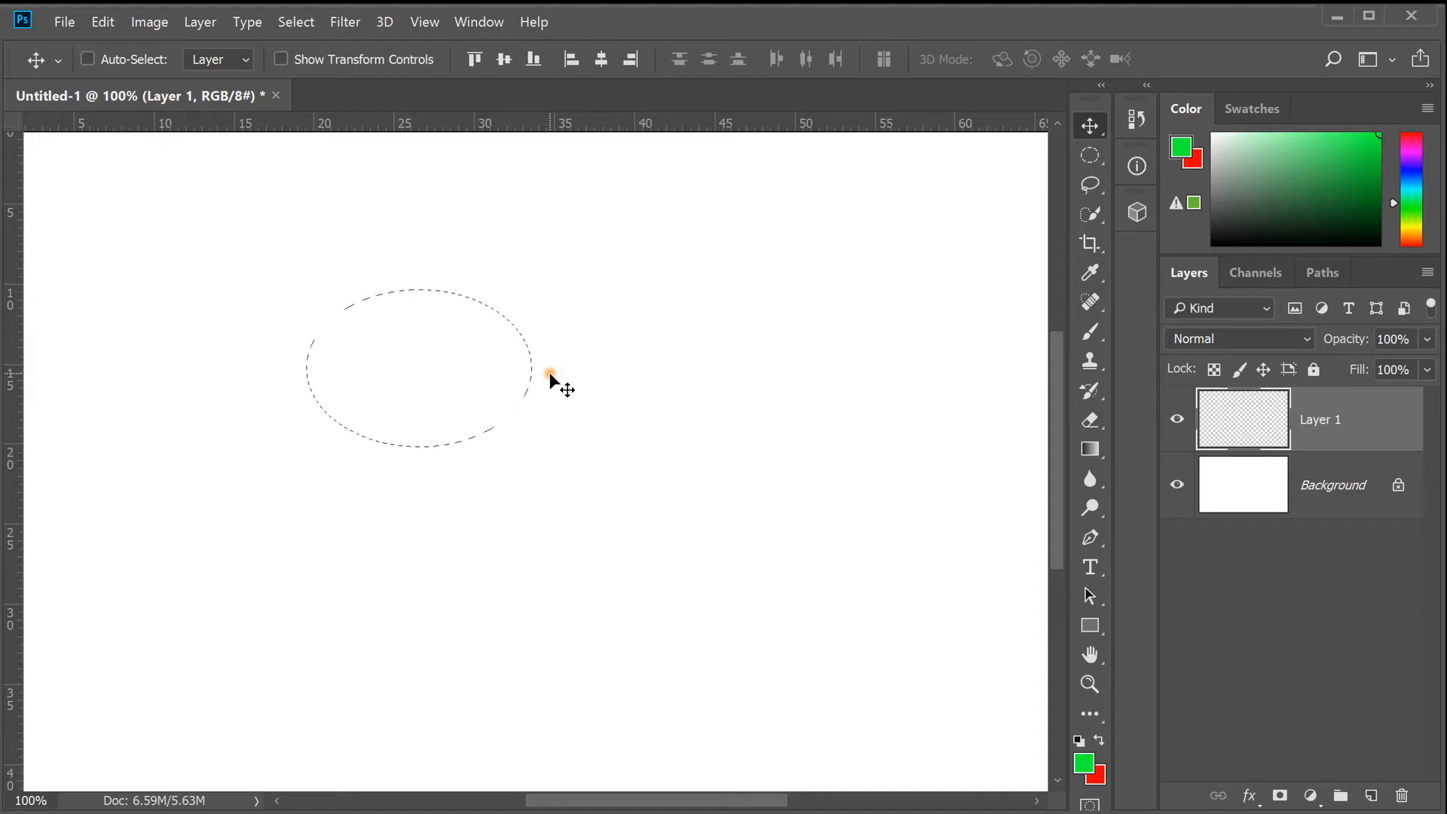
key(shift+v)
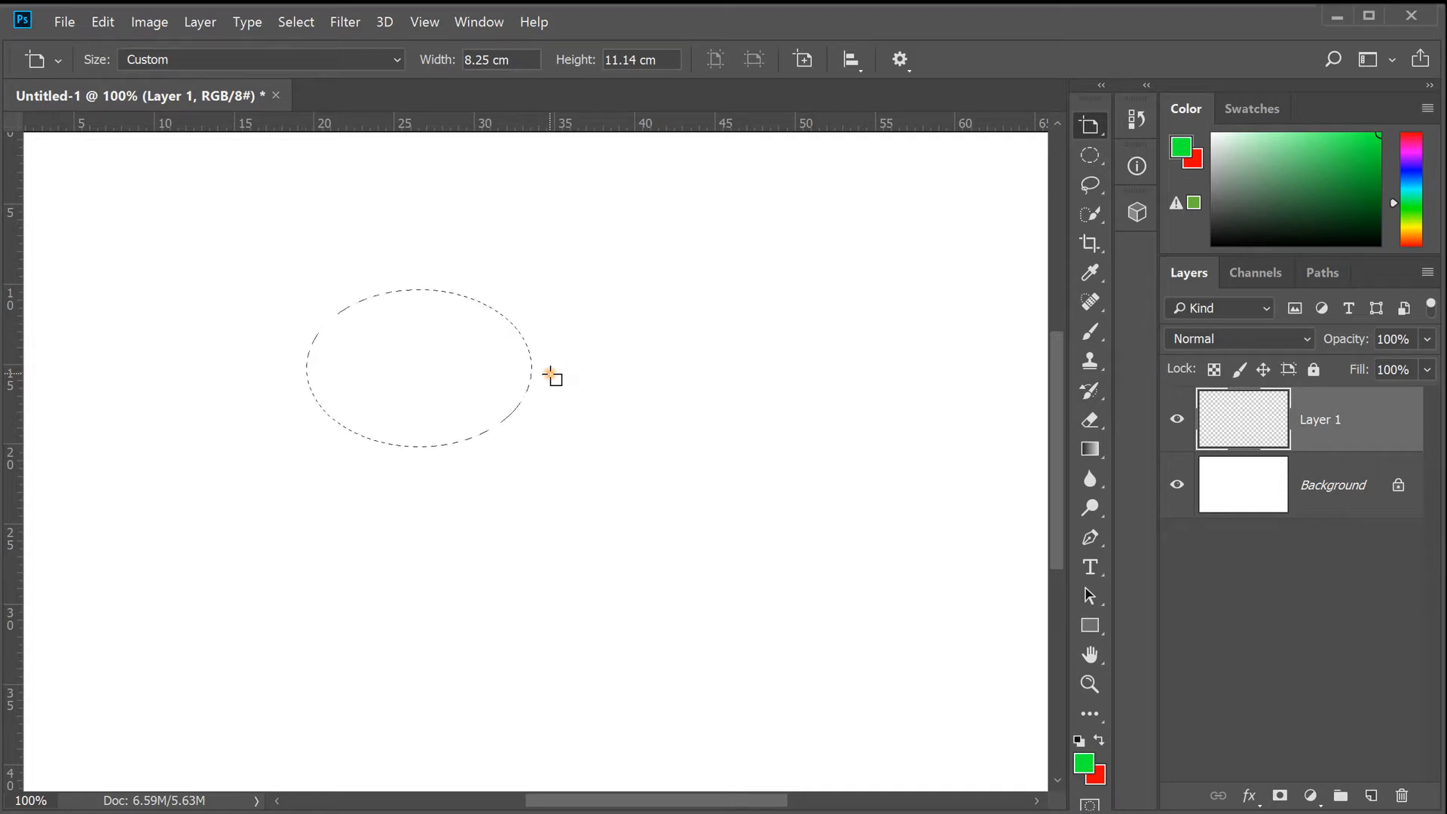
key(m)
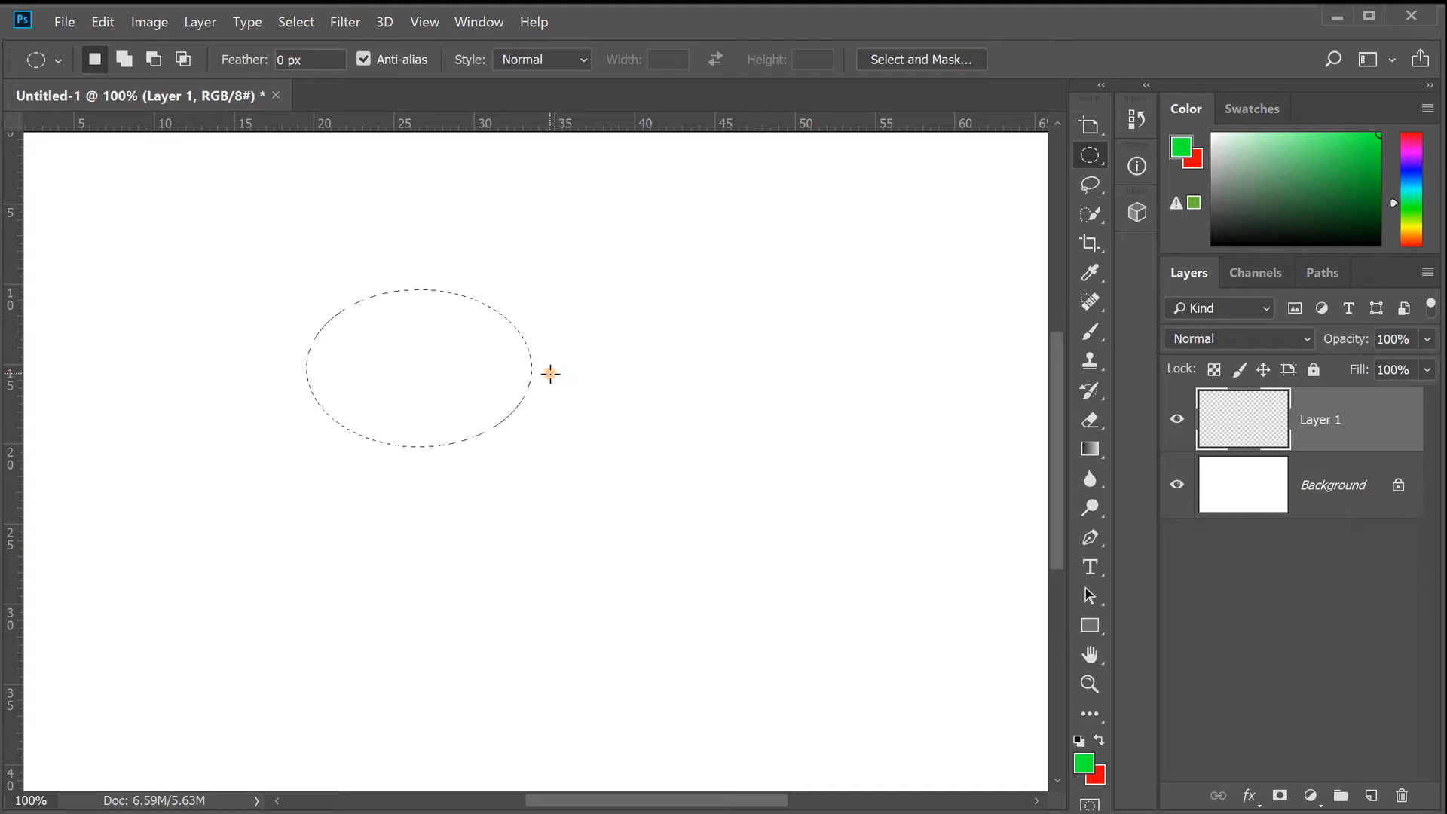
- Show the marquee tool variants, clear the selection and draw a larger elliptical selection
right_click(1093, 155)
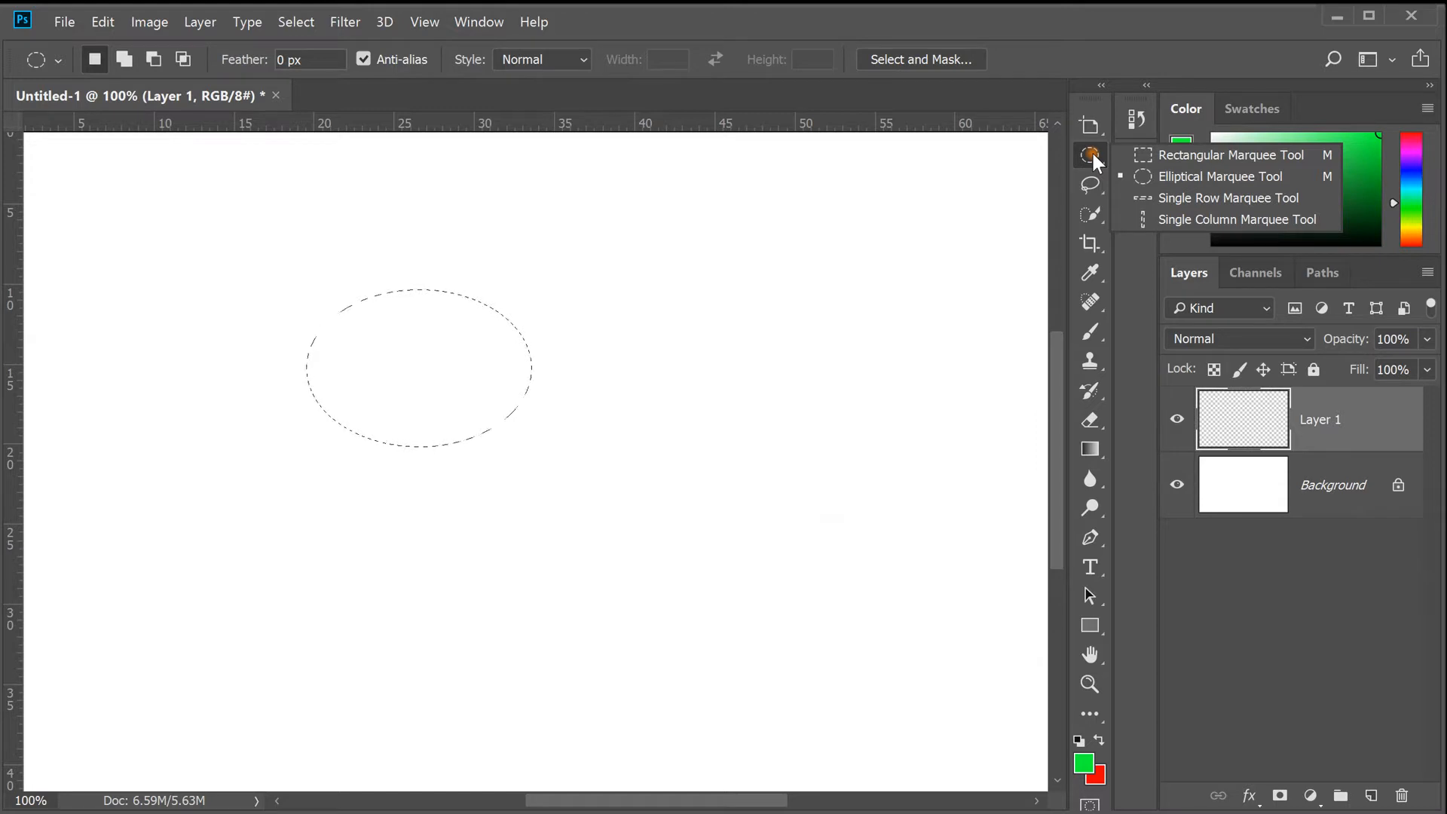
click(655, 328)
click(656, 329)
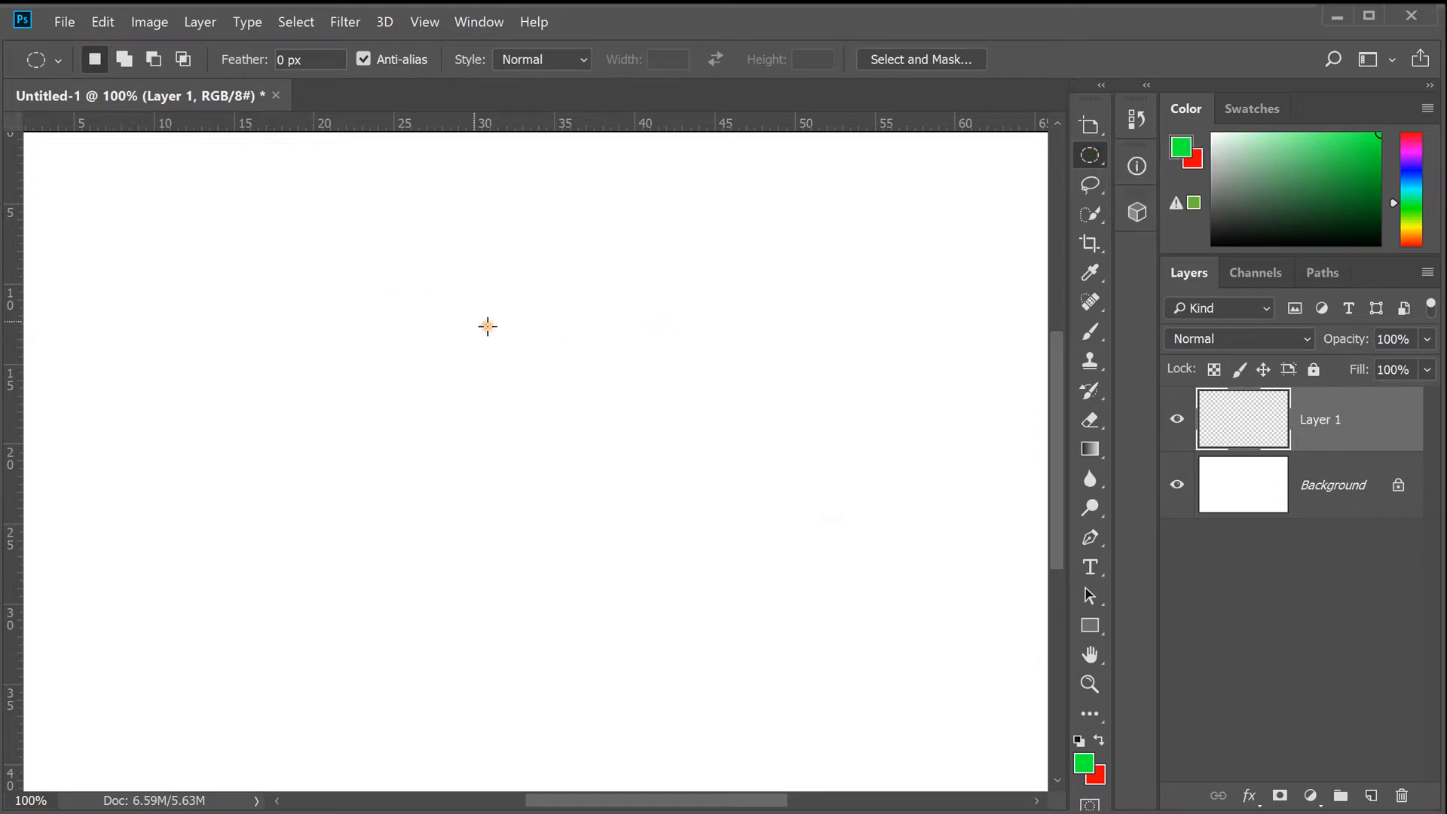
drag(294, 246, 668, 487)
- Switch to the Rectangular Marquee tool and replace the ellipse with a large rectangular selection
key(shift)
key(shift+m)
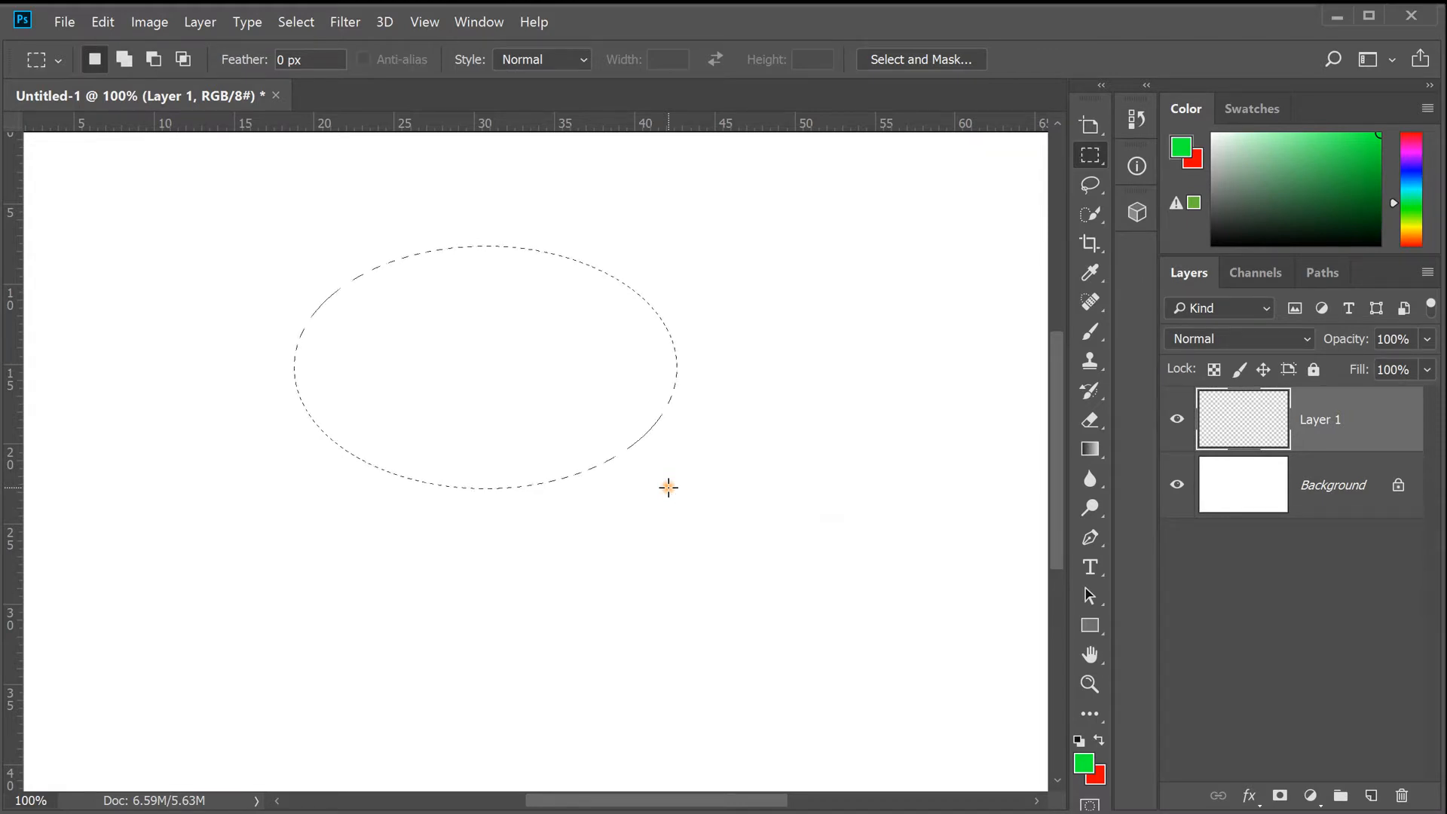
drag(269, 255, 727, 535)
- Return to the Elliptical Marquee tool and replace the rectangle with a large elliptical selection
key(shift)
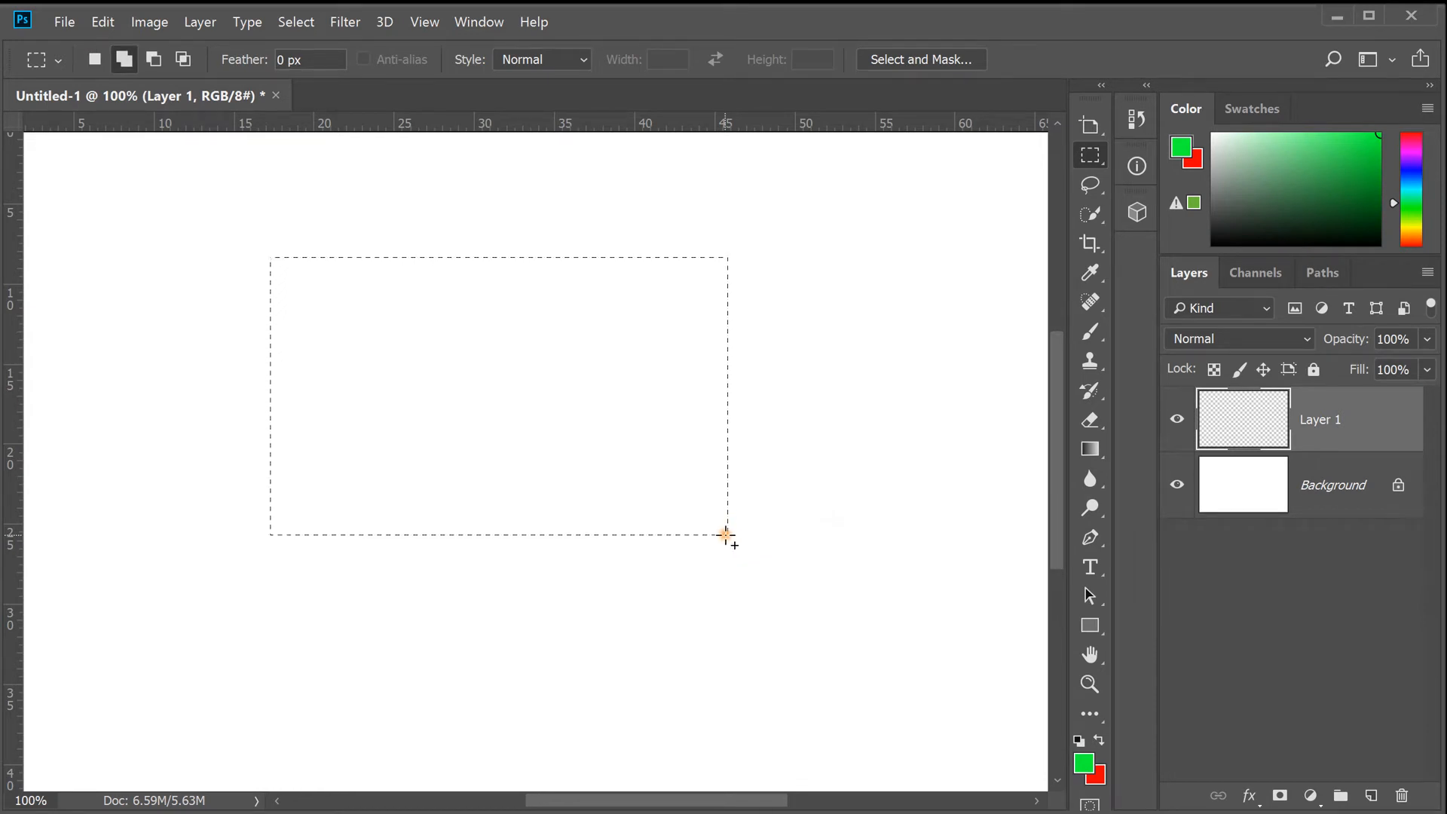
key(shift+m)
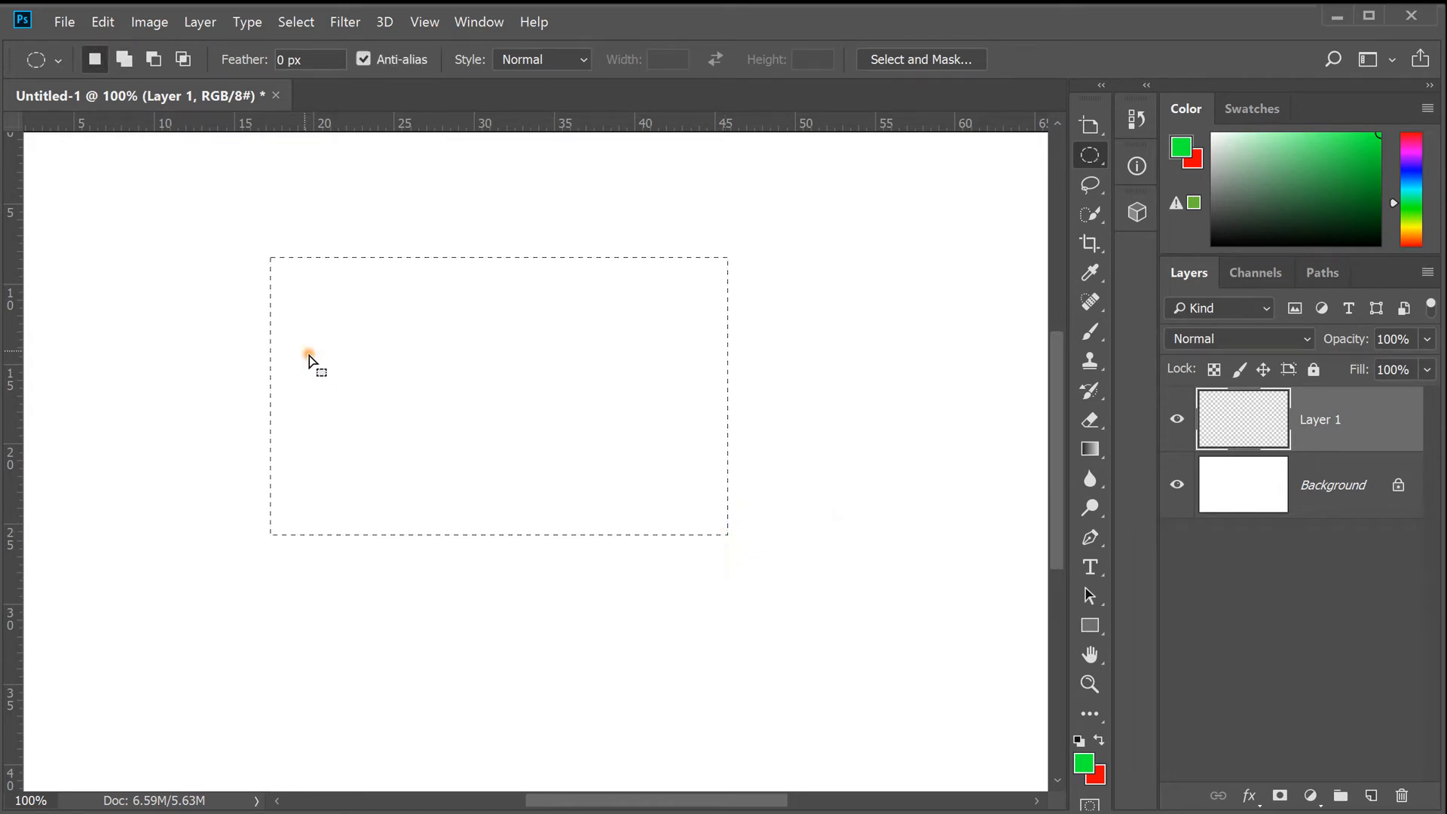
drag(234, 297, 712, 565)
- Outline an irregular curved freehand selection with the Lasso tool and deselect it
key(l)
mouse_move(607, 210)
mouse_down()
mouse_move(573, 193)
mouse_move(422, 663)
mouse_move(556, 423)
mouse_move(501, 303)
mouse_up()
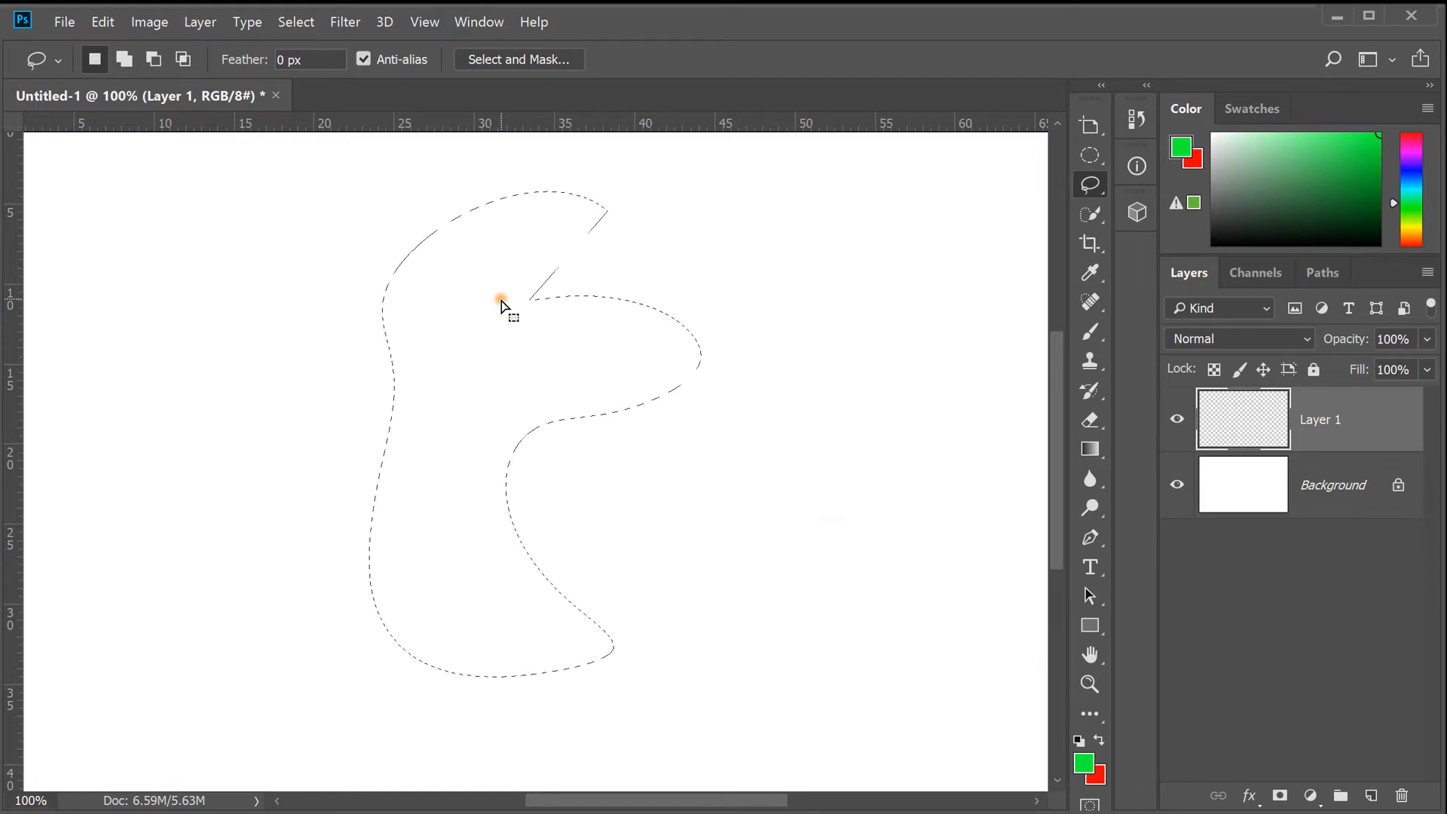
key(ctrl+d)
- Draw a freehand lasso selection with two rounded lobes across the middle of the canvas
mouse_move(419, 291)
mouse_down()
mouse_move(375, 450)
mouse_move(332, 299)
mouse_up()
click(577, 245)
mouse_move(473, 534)
mouse_down()
mouse_move(440, 281)
mouse_move(721, 332)
mouse_move(560, 527)
mouse_up()
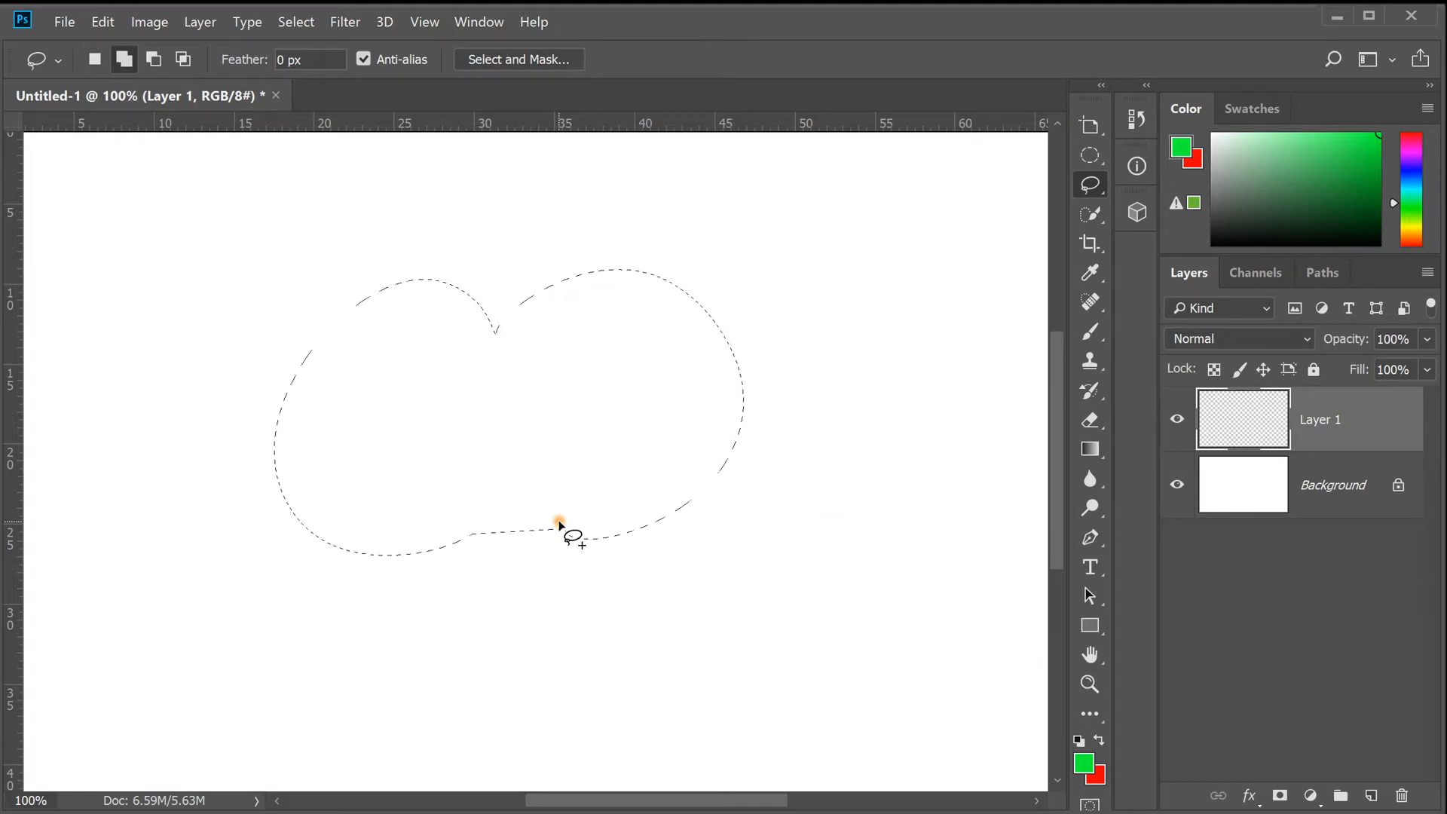
- Replace the freehand selection with a closed six-cornered, straight-edged selection using the Polygonal Lasso tool
key(shift+l)
key(shift+l)
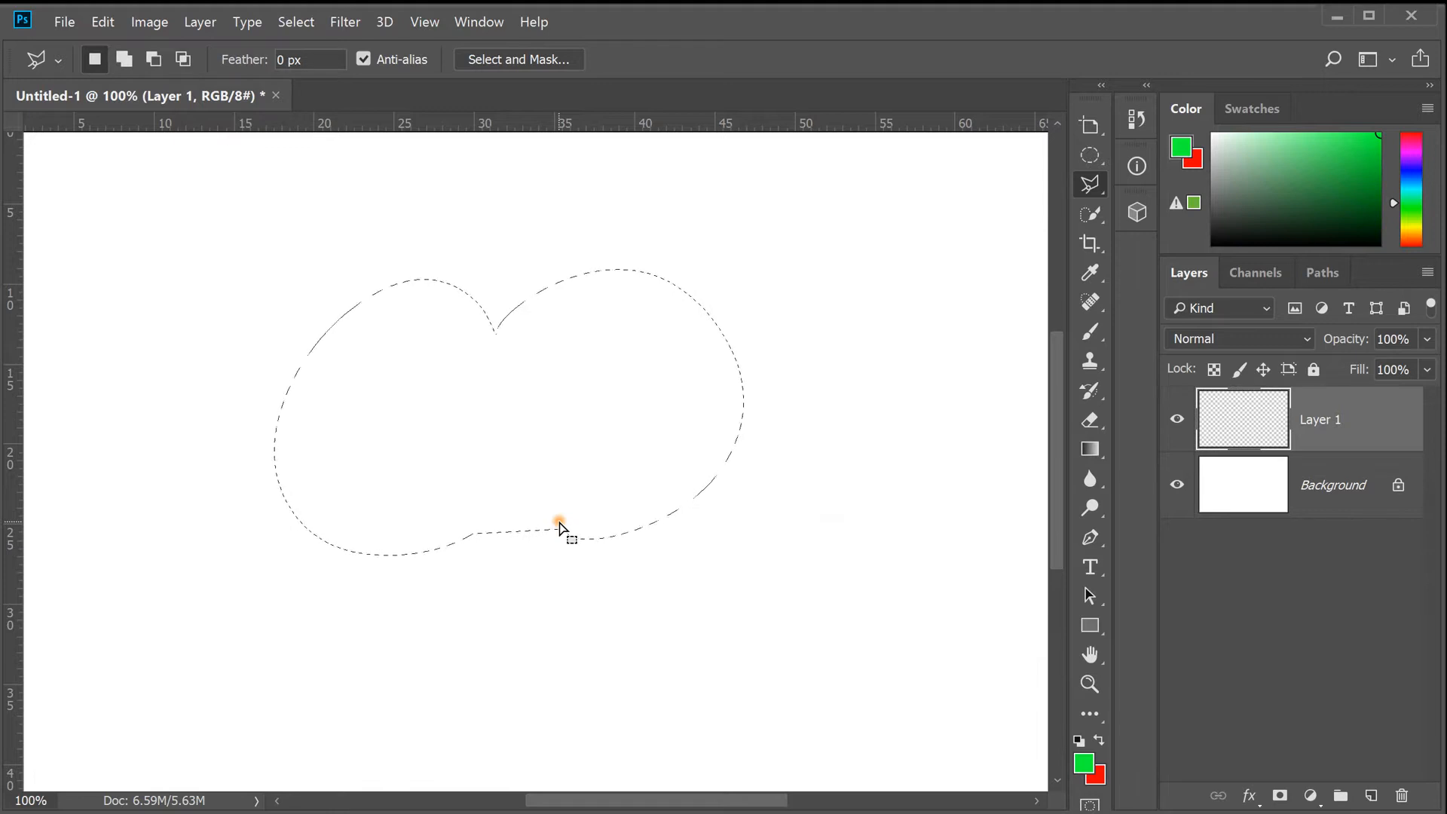
click(749, 217)
click(331, 505)
click(545, 611)
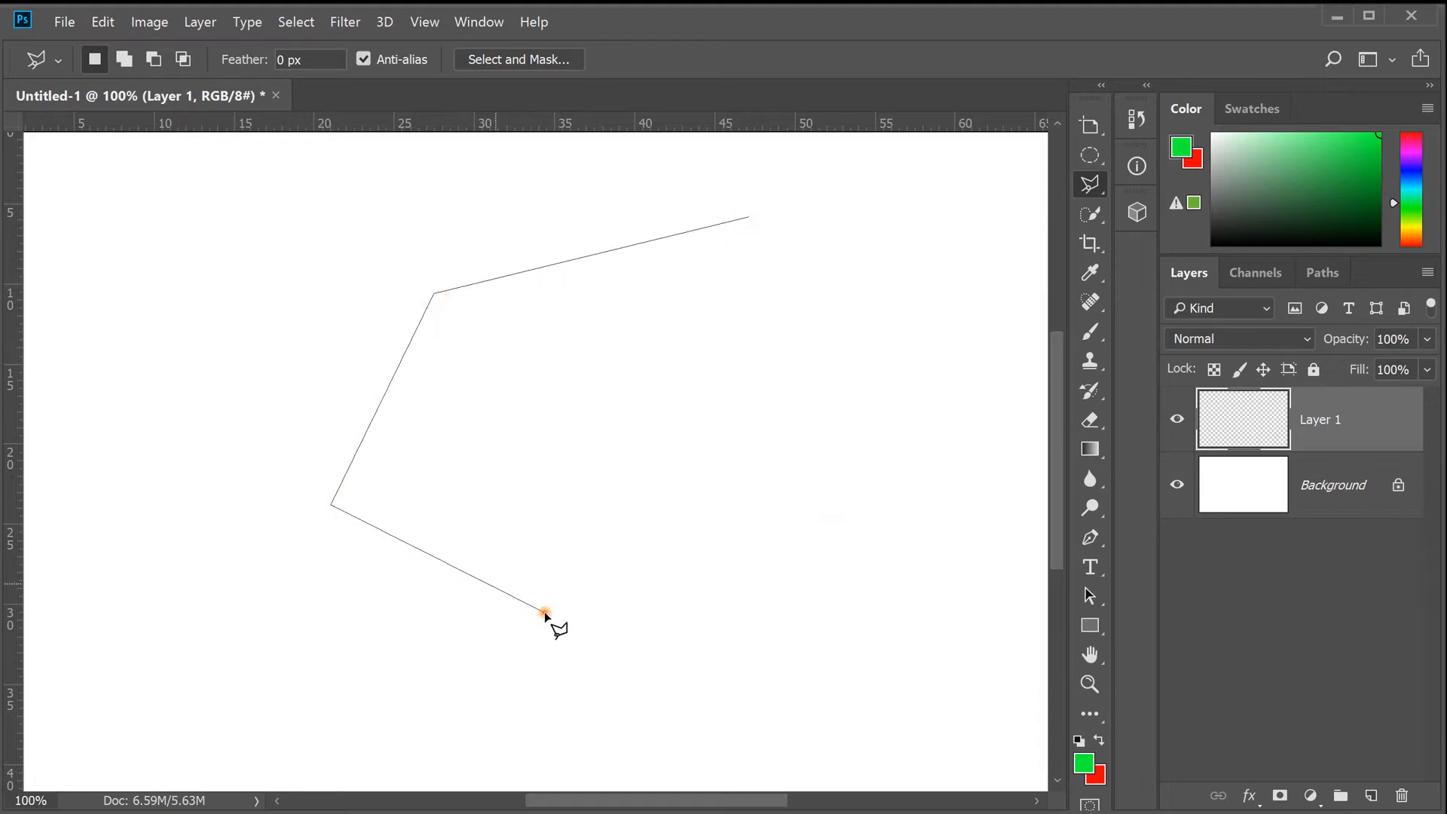
click(581, 424)
click(771, 486)
double_click(771, 487)
- Switch through the Magnetic Lasso to the Elliptical Marquee tool, then replace the polygon with an elliptical selection and clear it
key(shift+l)
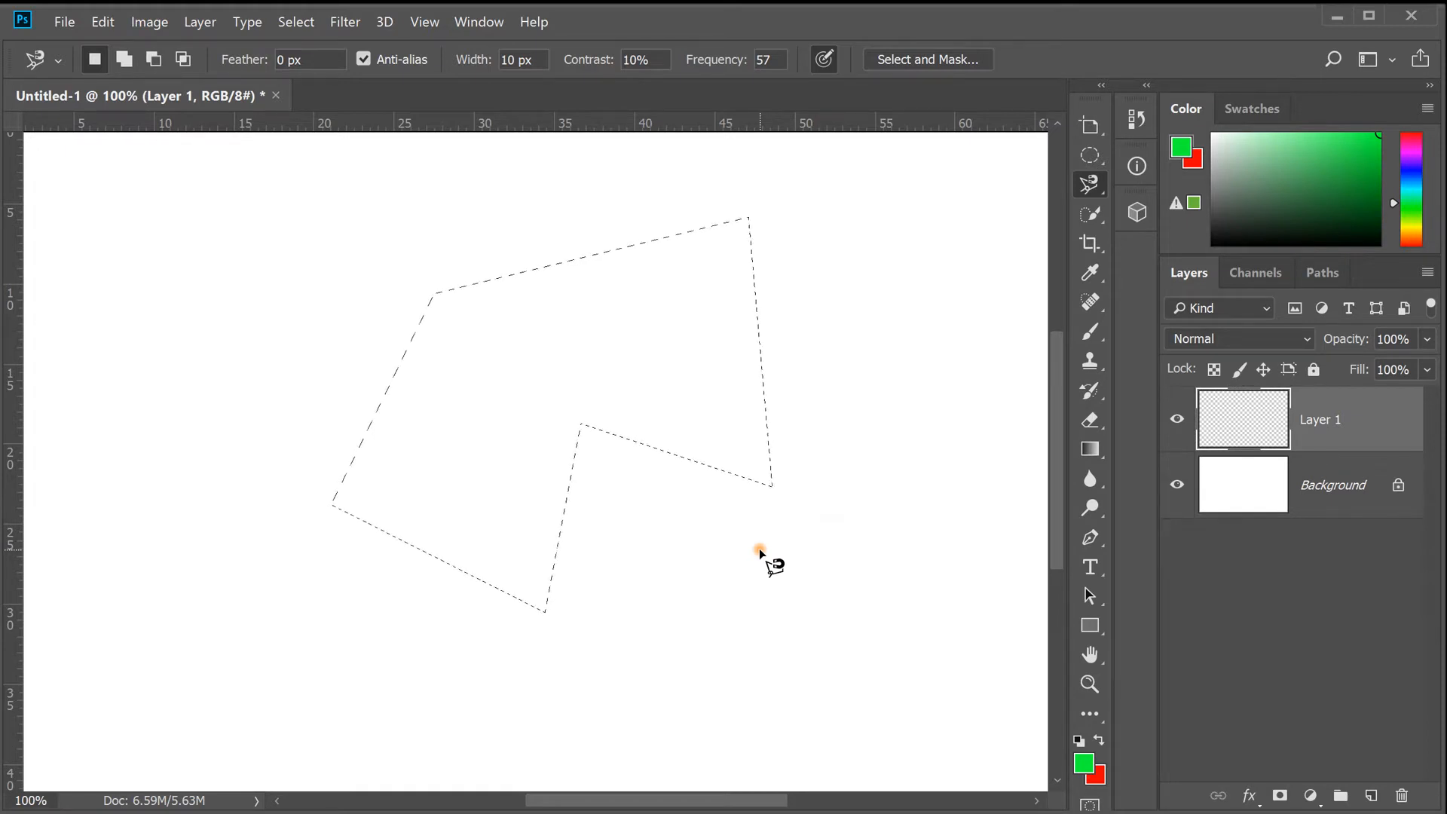
key(m)
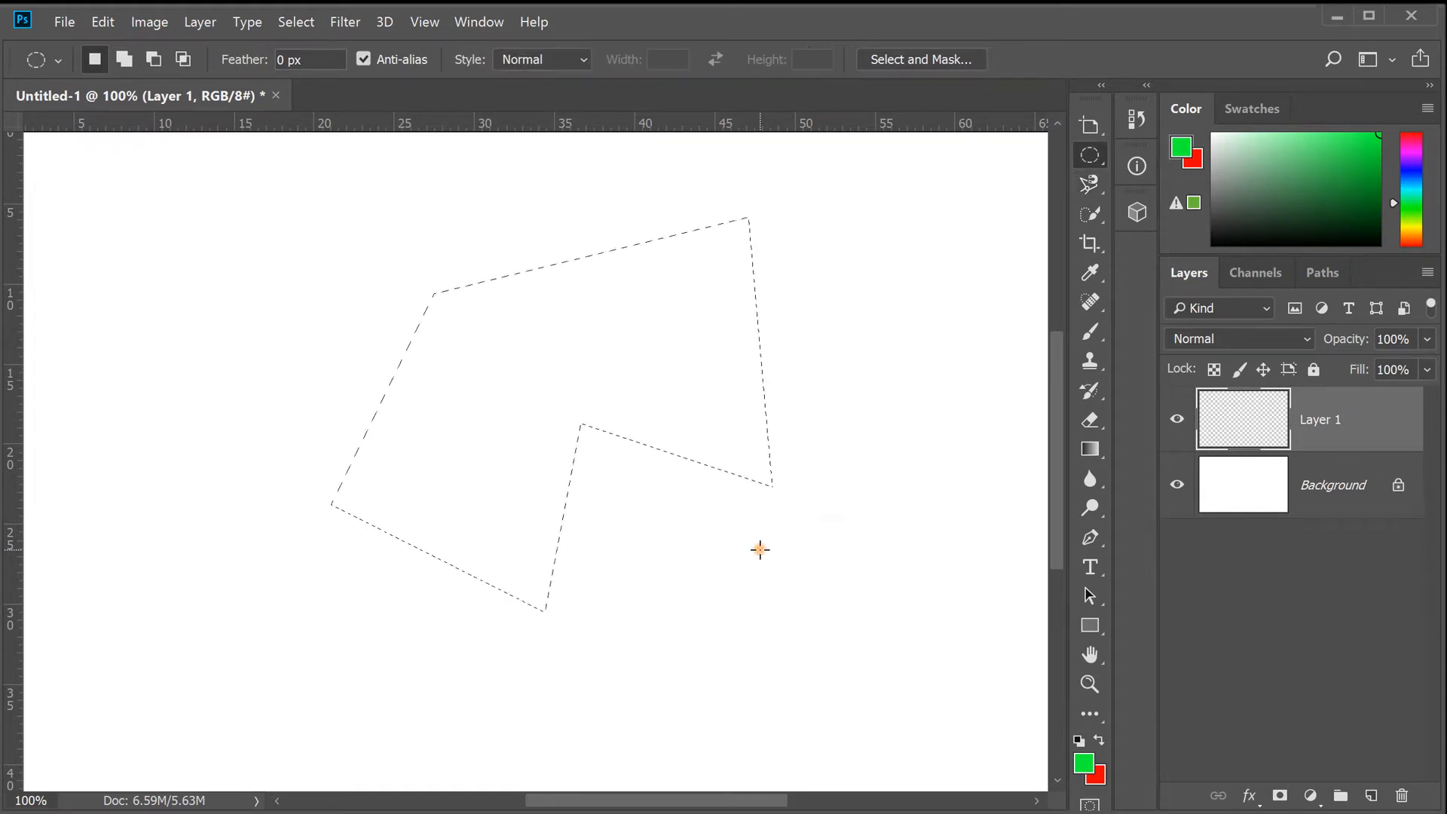
click(886, 340)
drag(321, 309, 752, 568)
click(781, 552)
- Draw a rectangular selection with the Rectangular Marquee tool and clear it
key(shift+m)
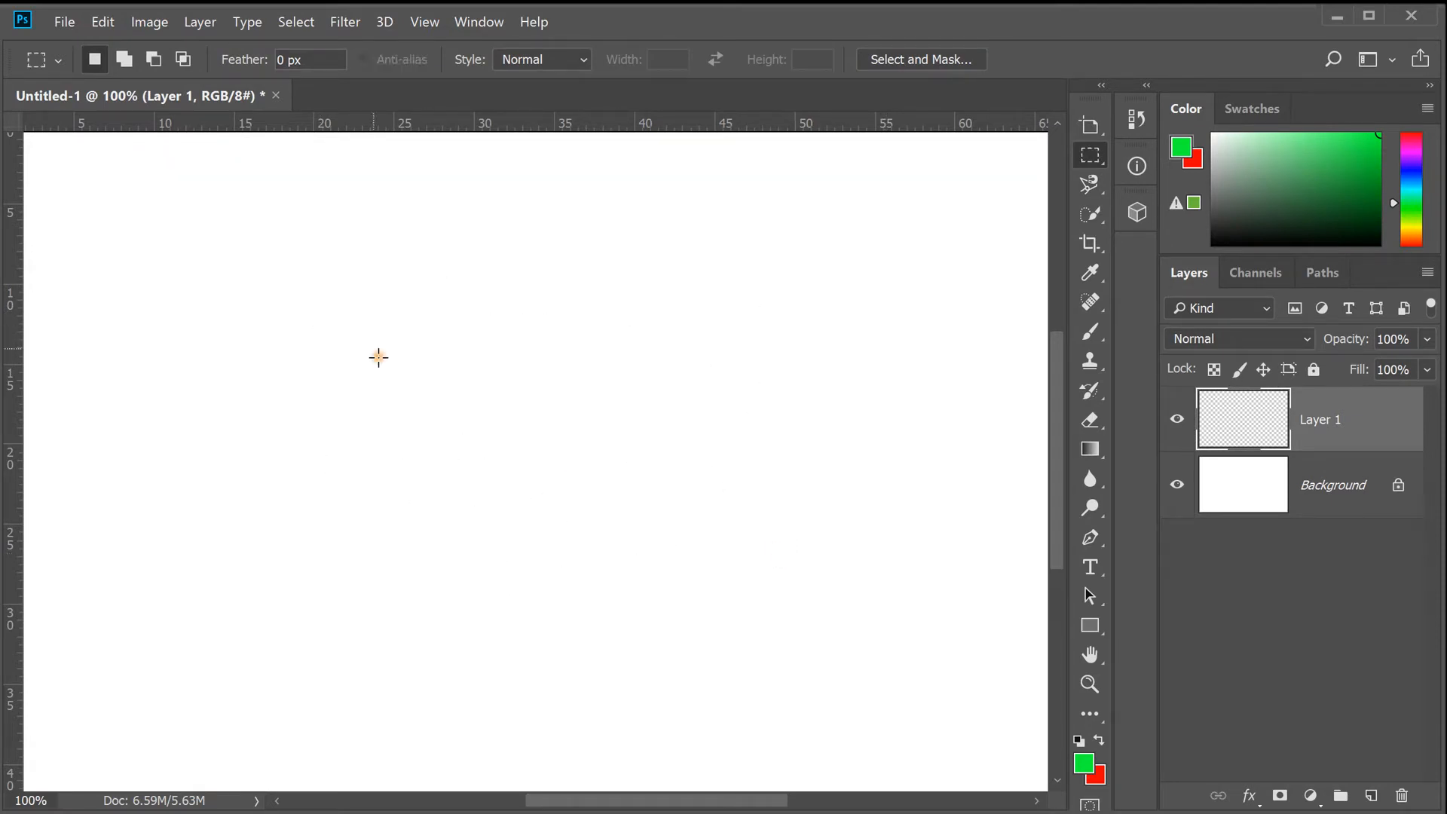
drag(346, 309, 690, 557)
click(785, 377)
- Activate the Quick Selection tool and open 271.jpg from the tulips-bouquet-pink-background-with-copyspace folder in Downloads
click(1093, 214)
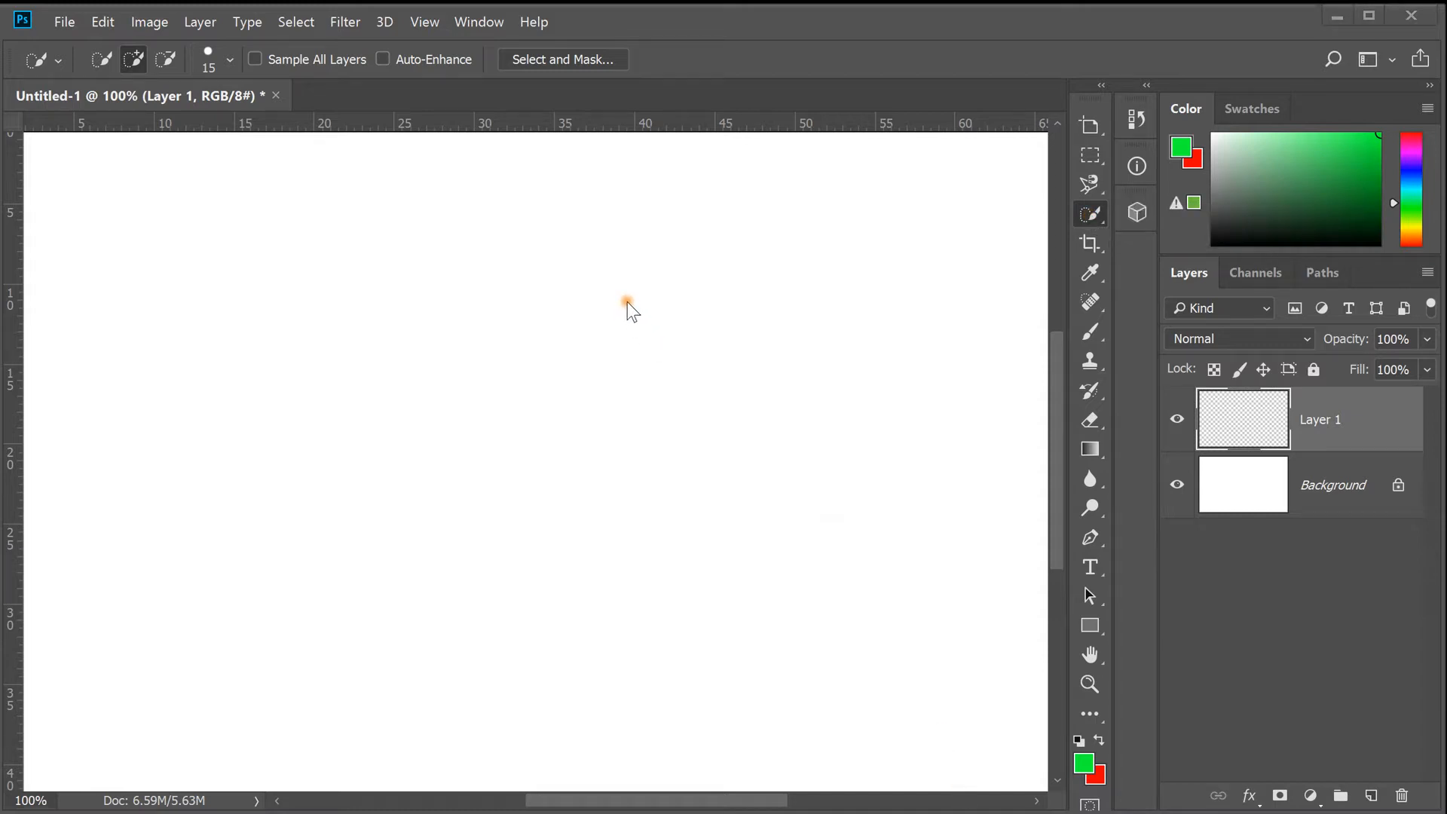
click(66, 23)
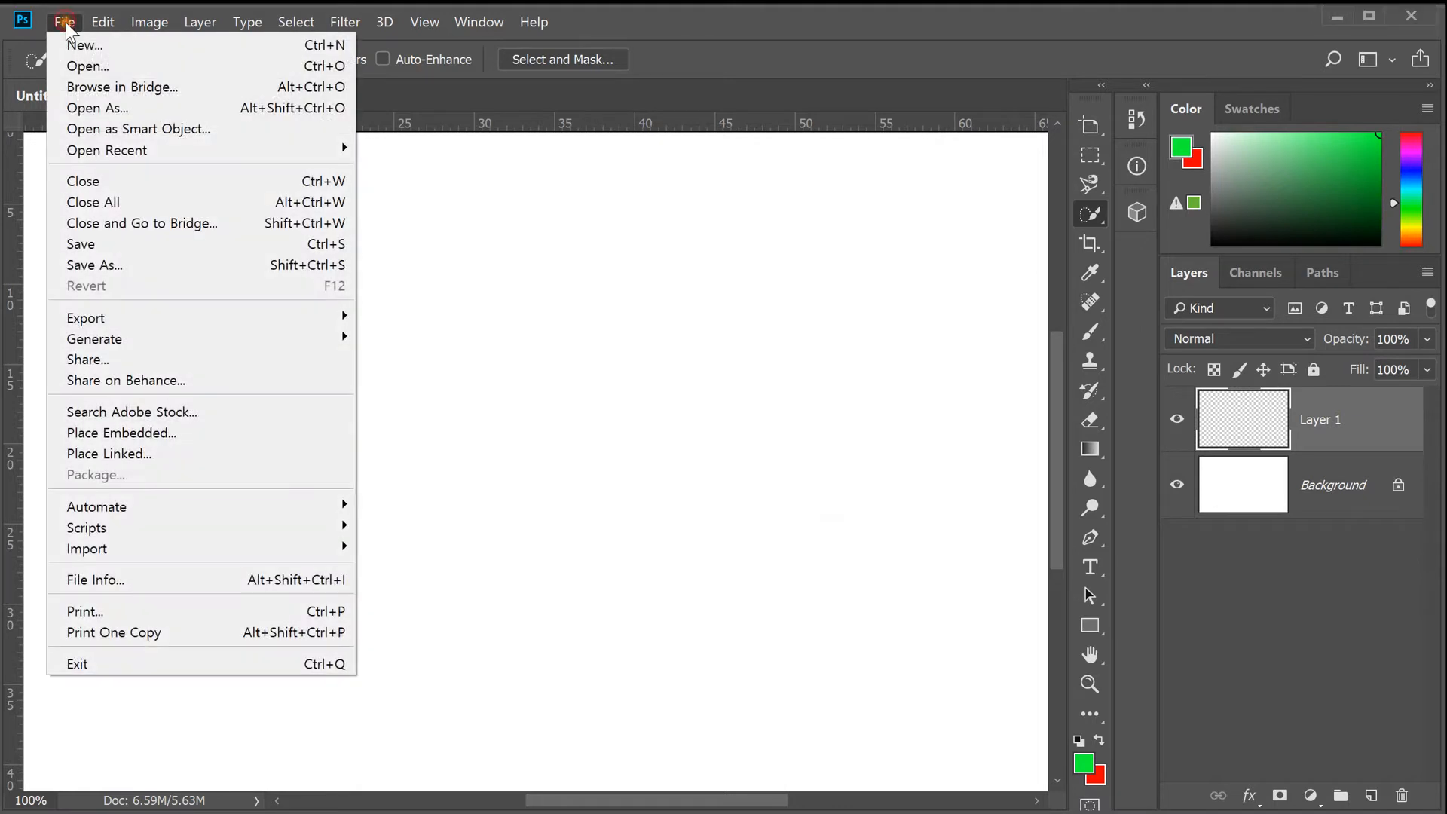
click(94, 67)
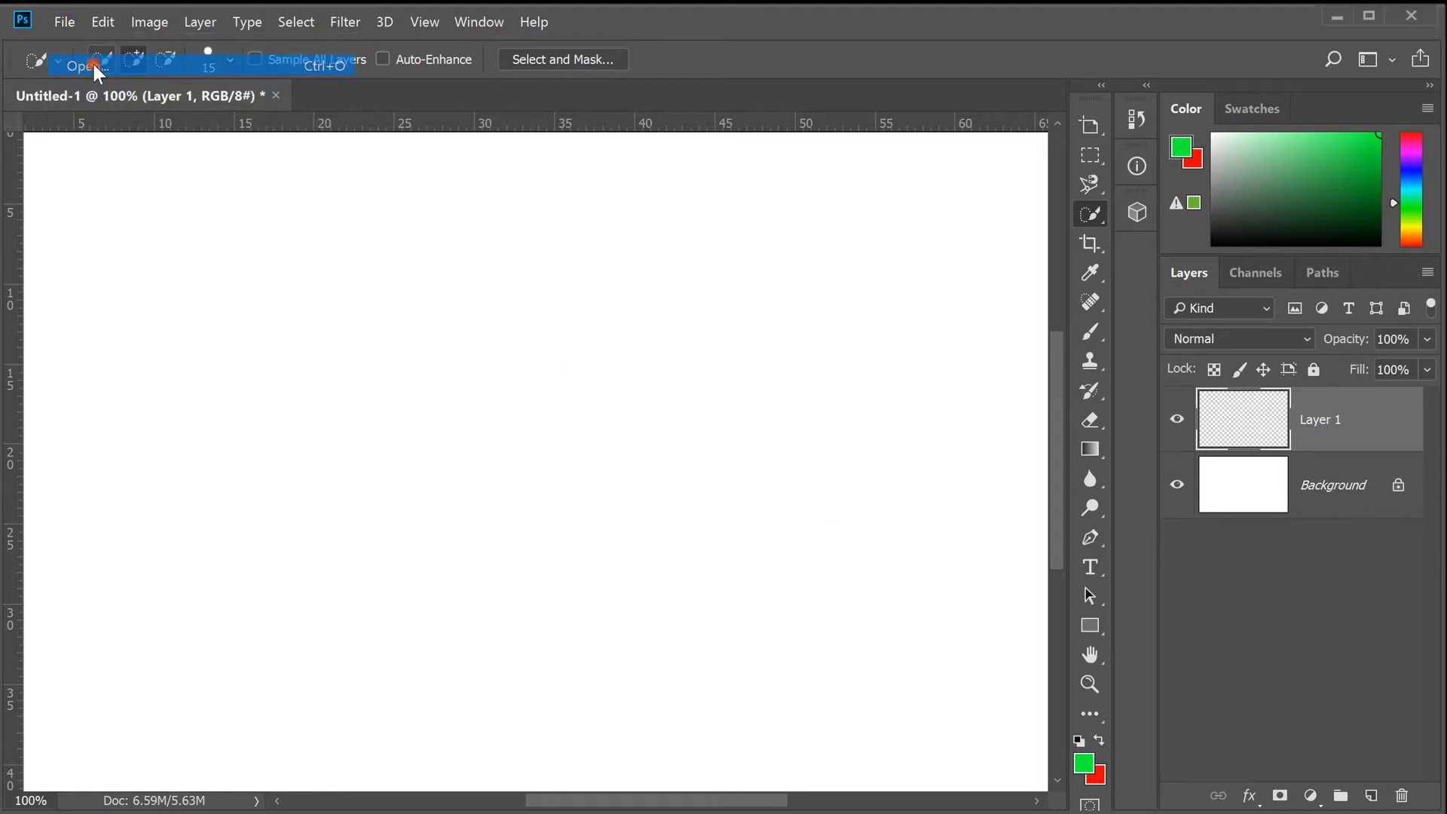
drag(355, 30, 423, 148)
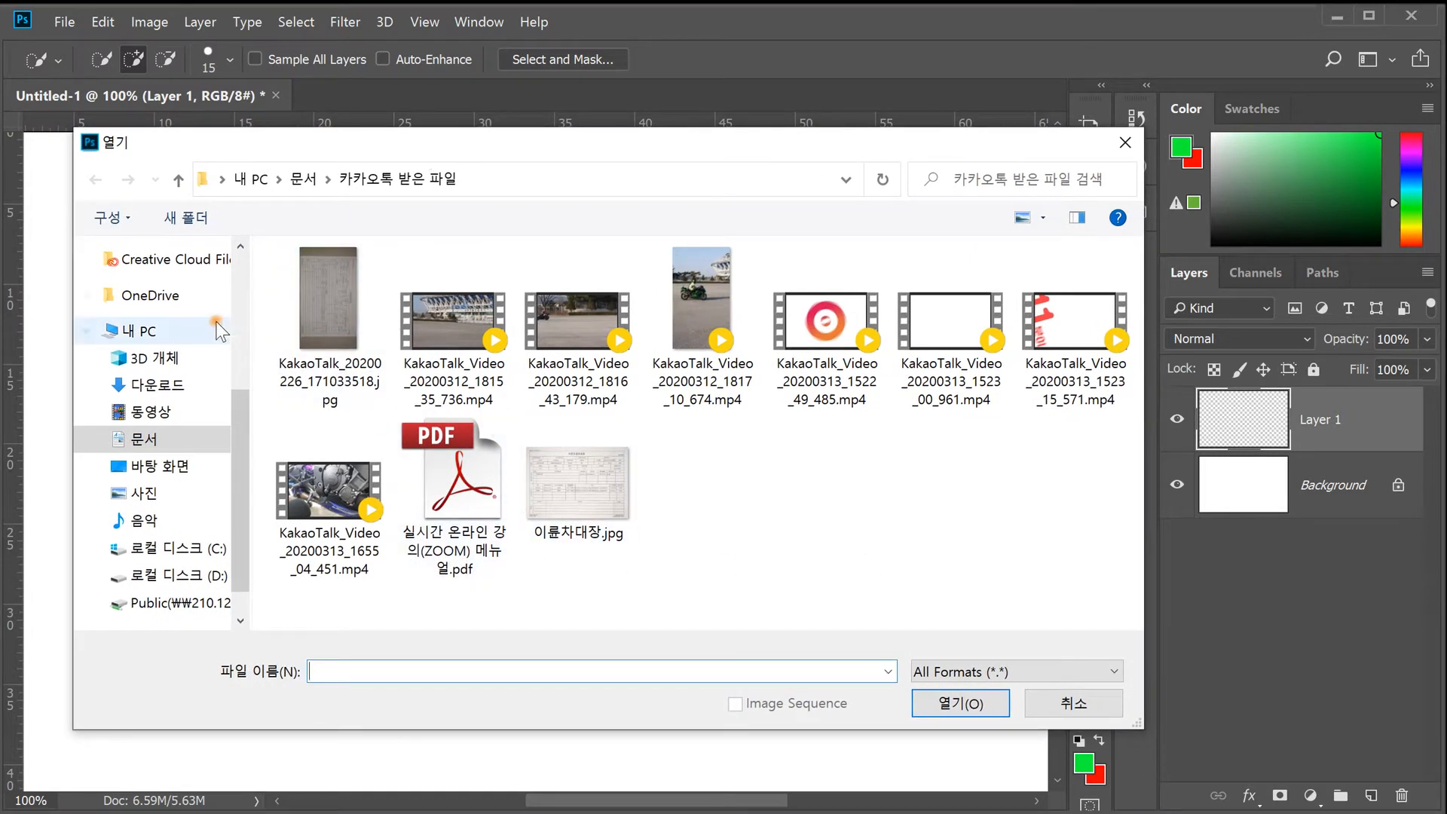
click(157, 384)
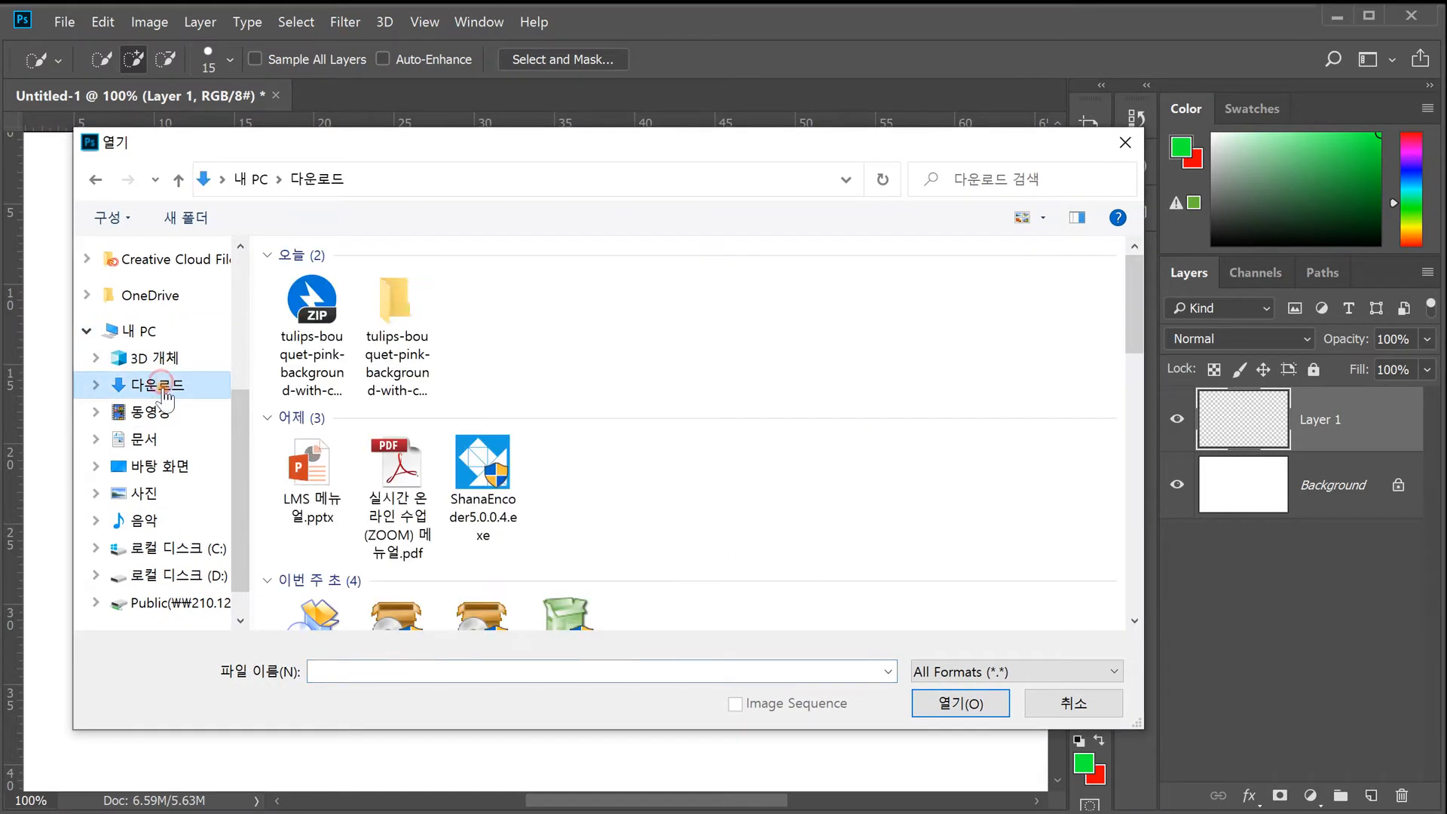
double_click(396, 297)
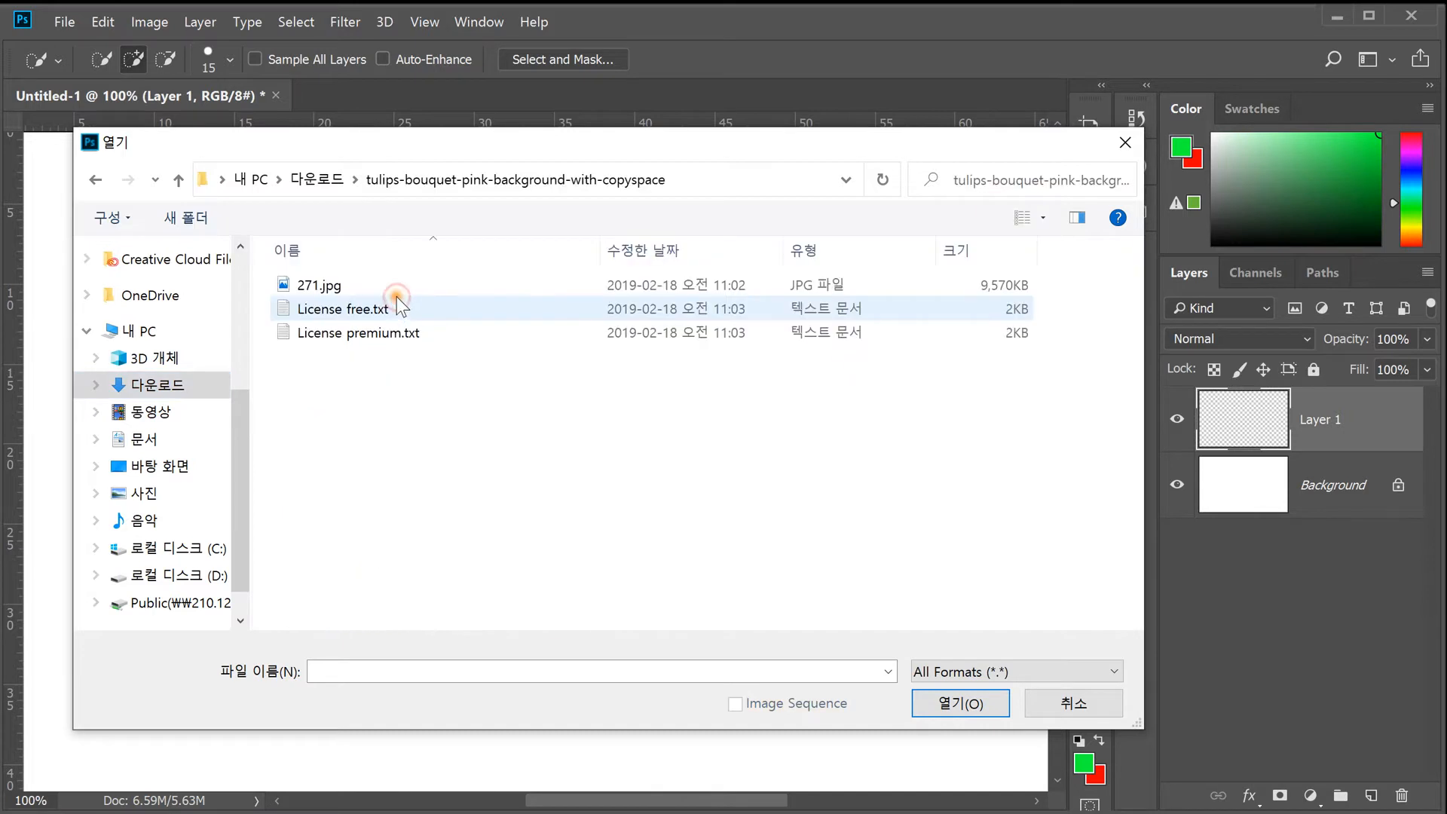
click(323, 287)
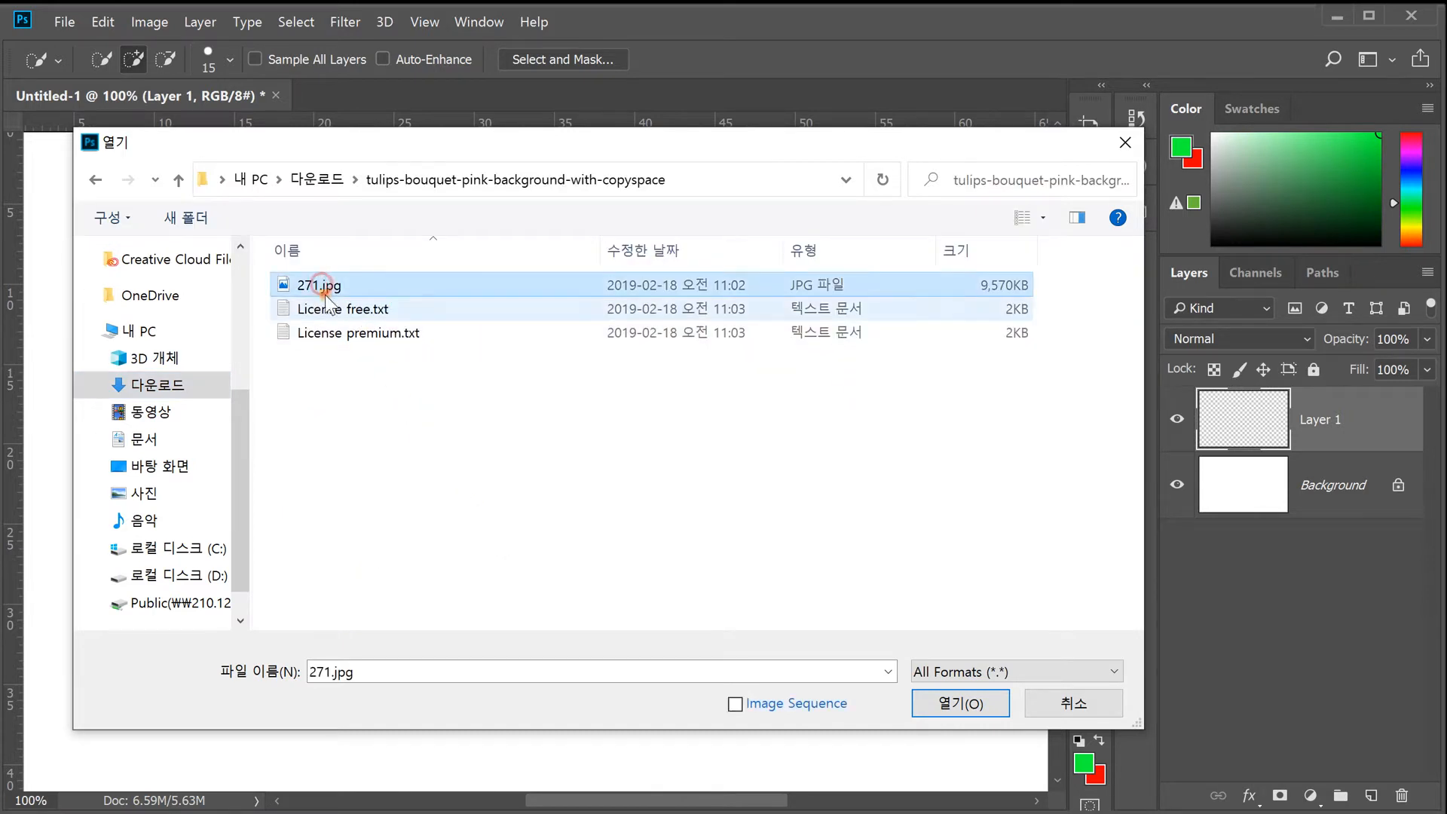
click(962, 704)
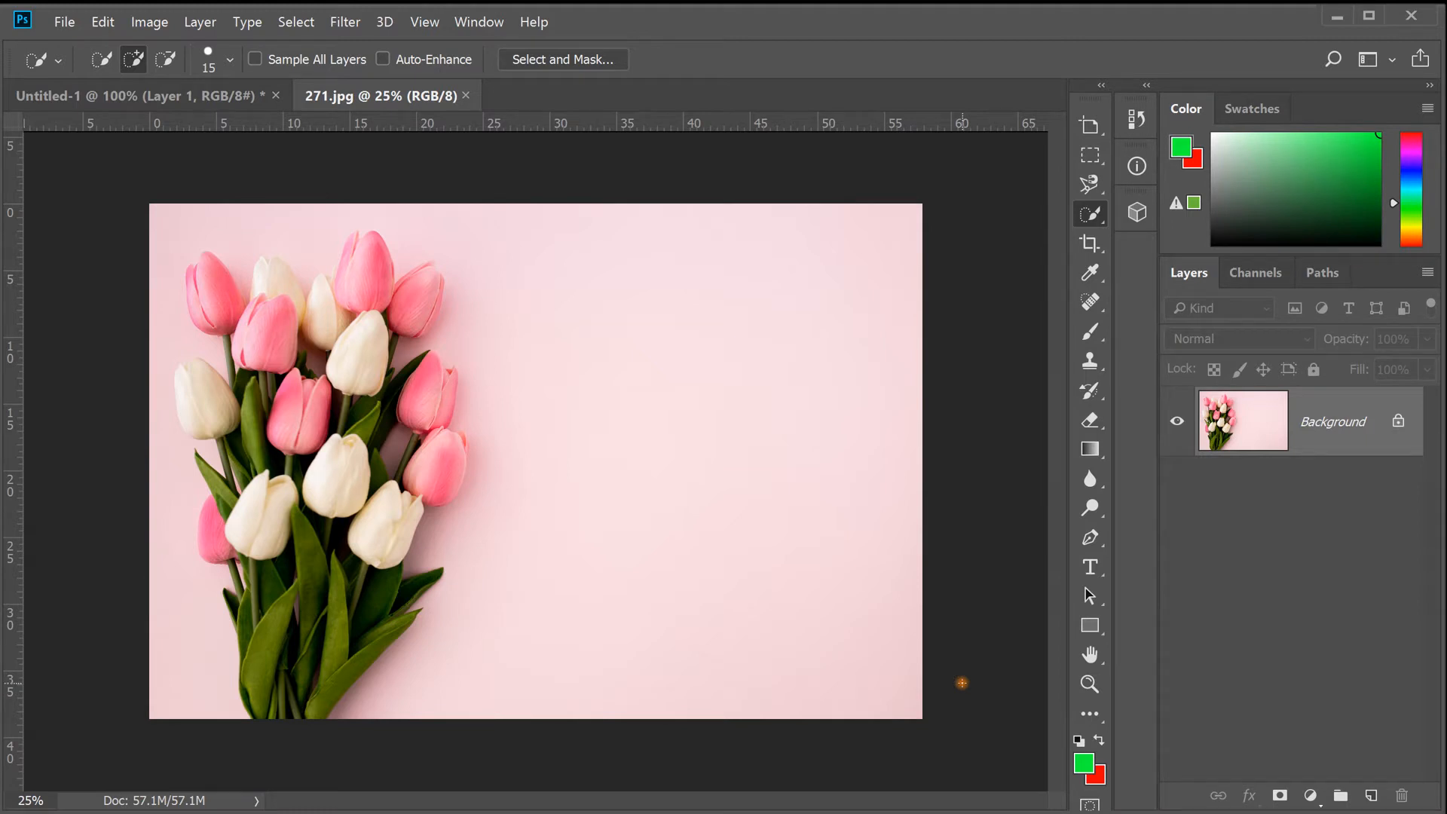
- Activate the Magic Wand tool and select the pink background beside the tulips with a tolerance of 10
right_click(1092, 209)
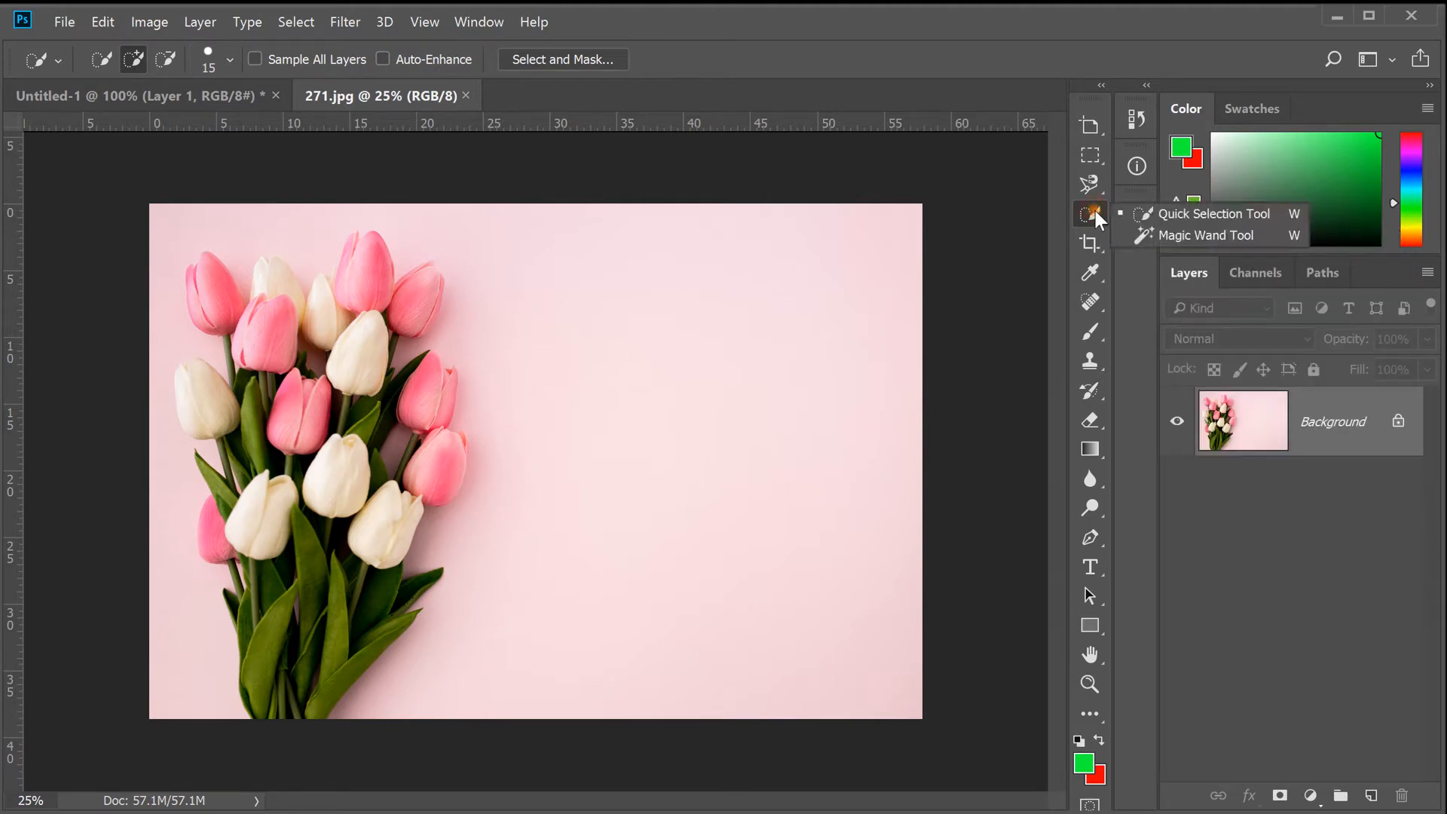
click(1208, 233)
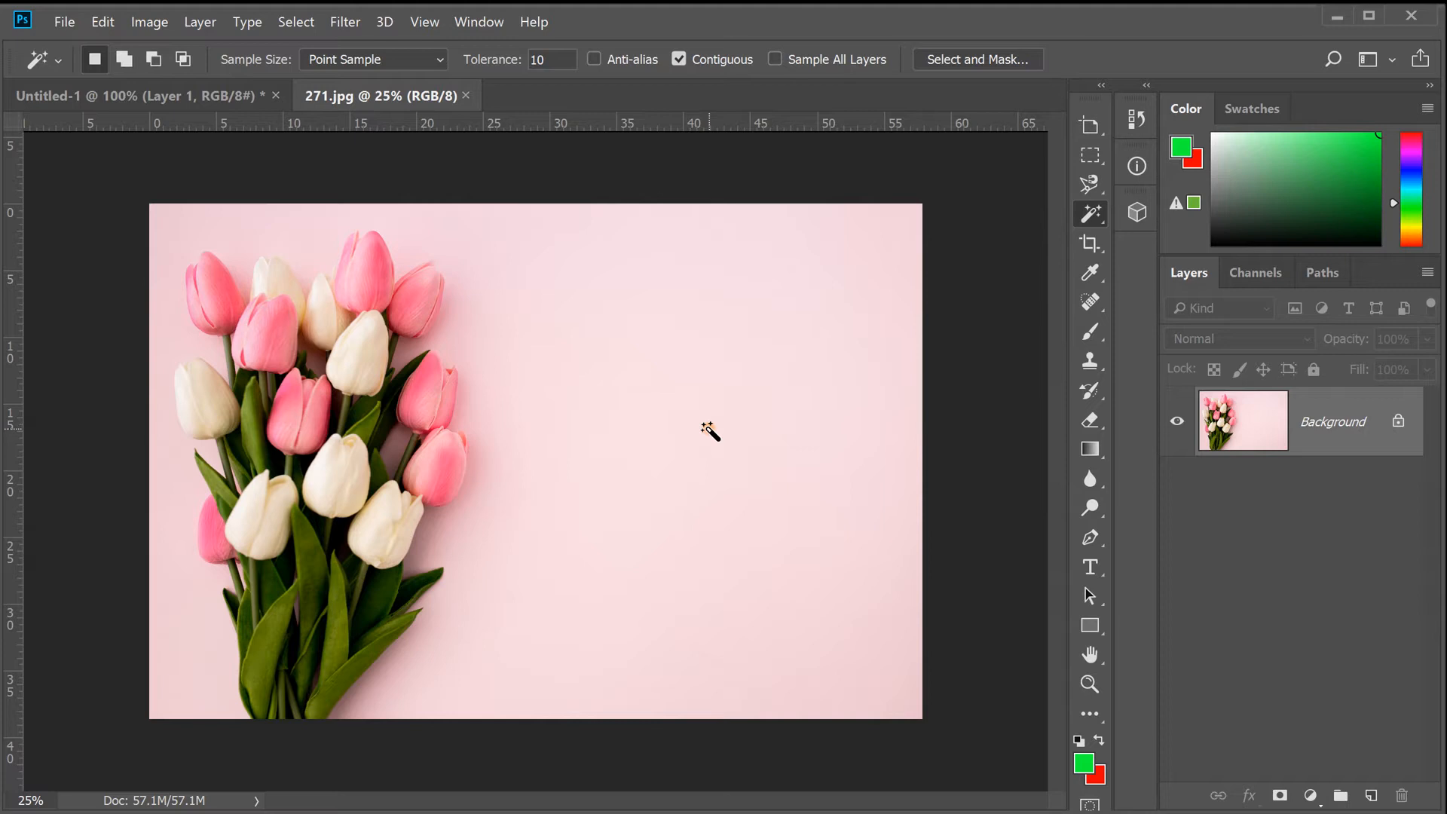
double_click(561, 59)
click(830, 290)
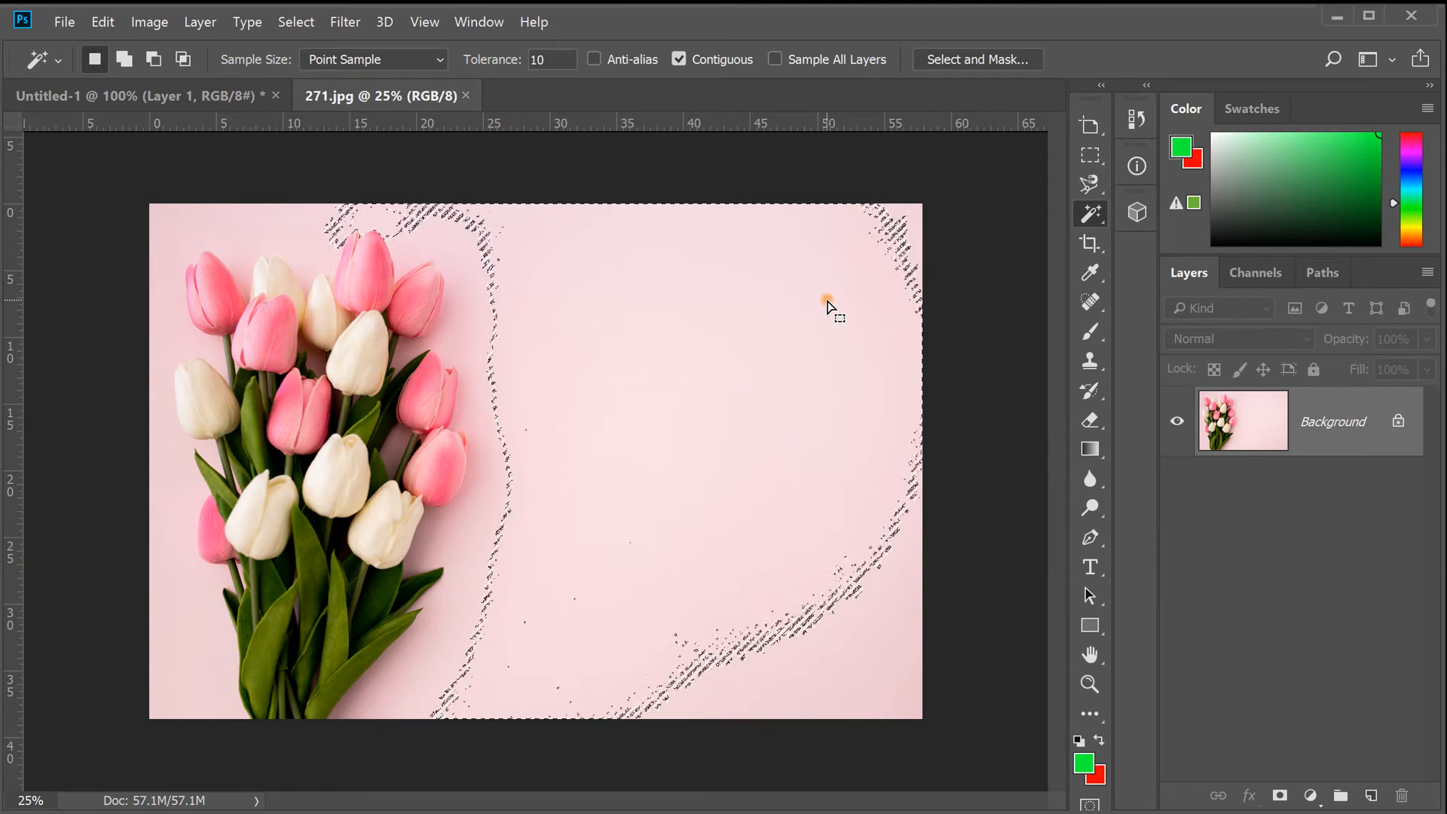
- Set the Magic Wand tolerance to 20 and replace the current selection with a new one of the pink background
click(550, 60)
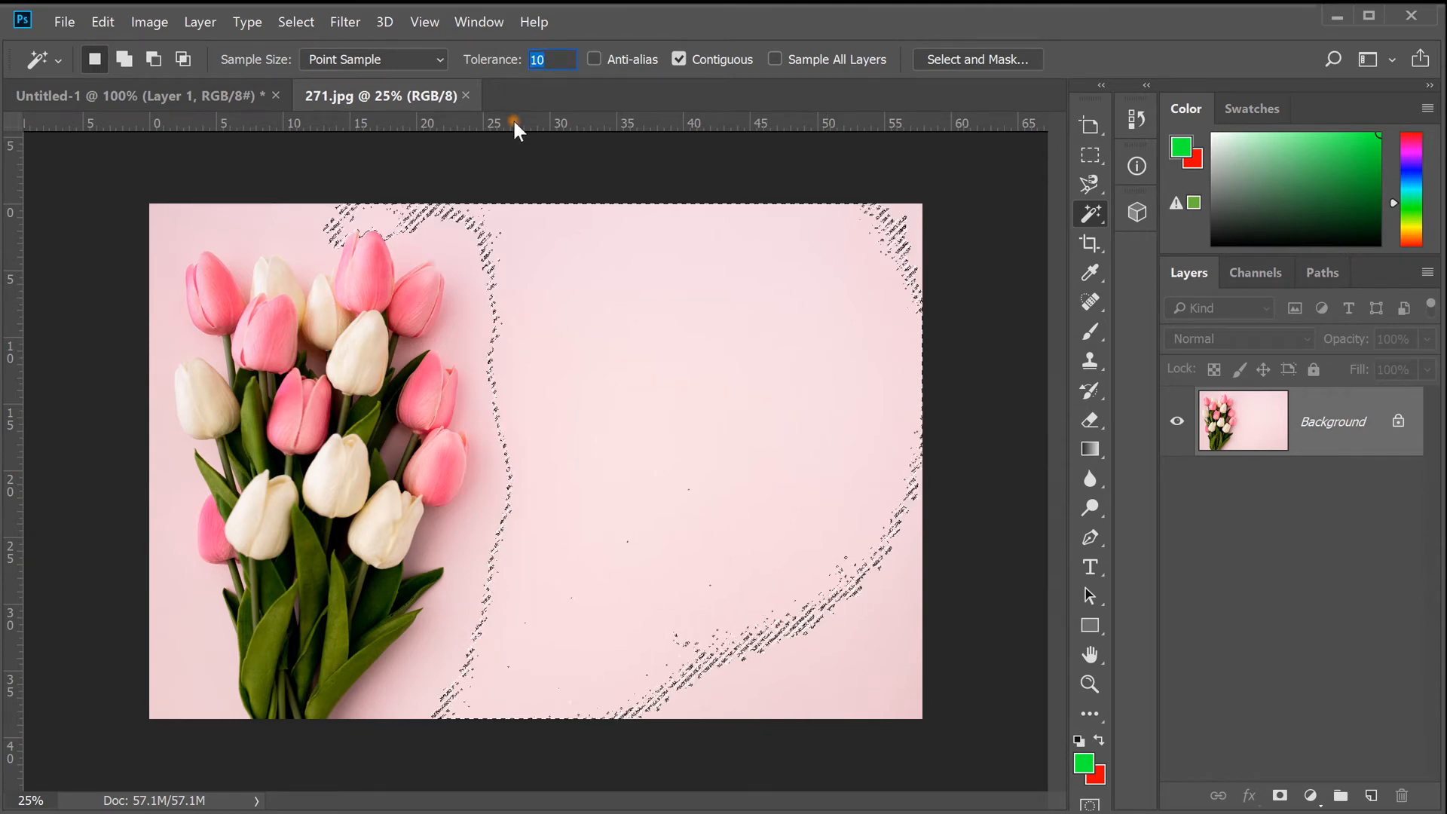
text(20)
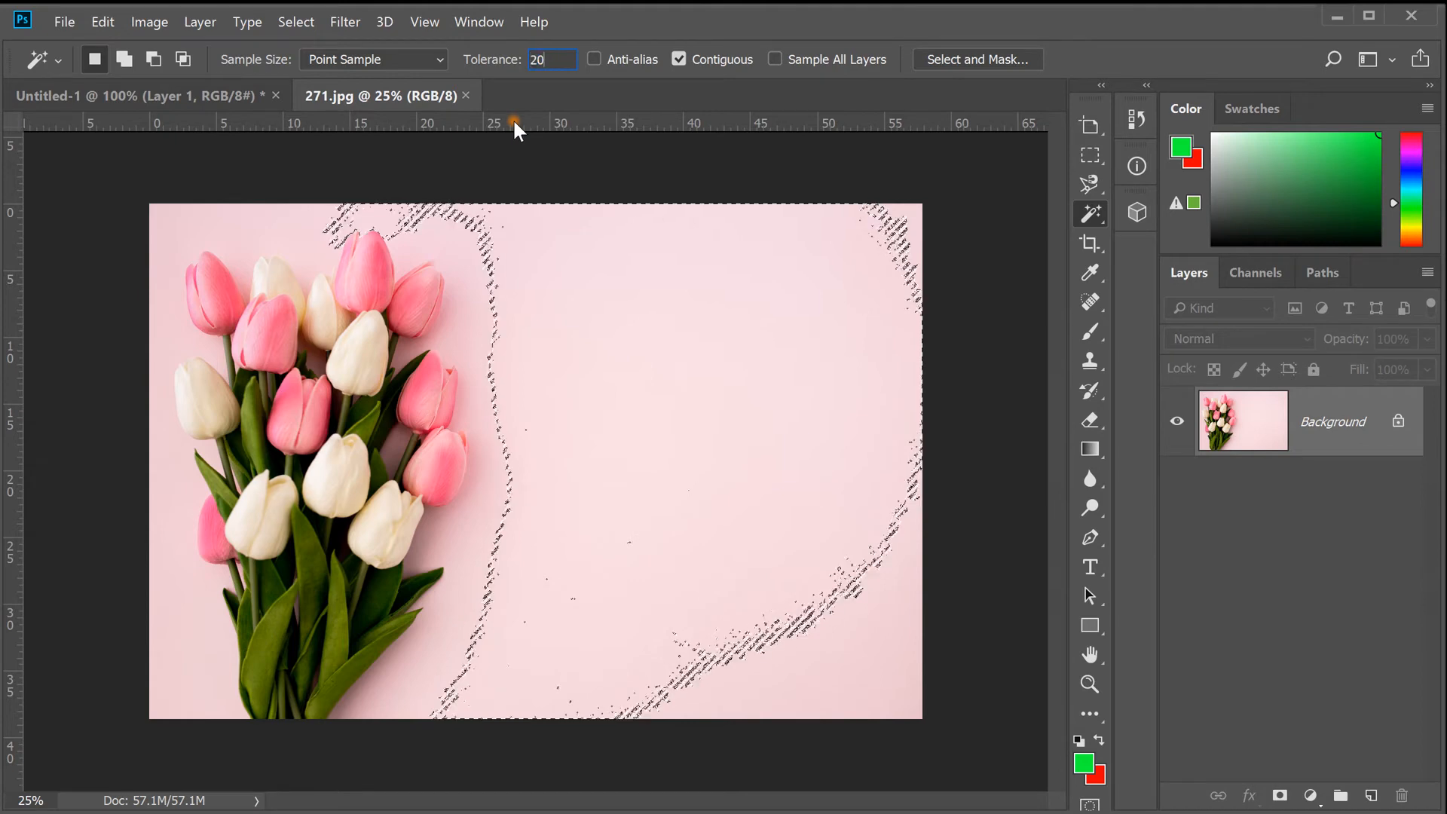
key(Return)
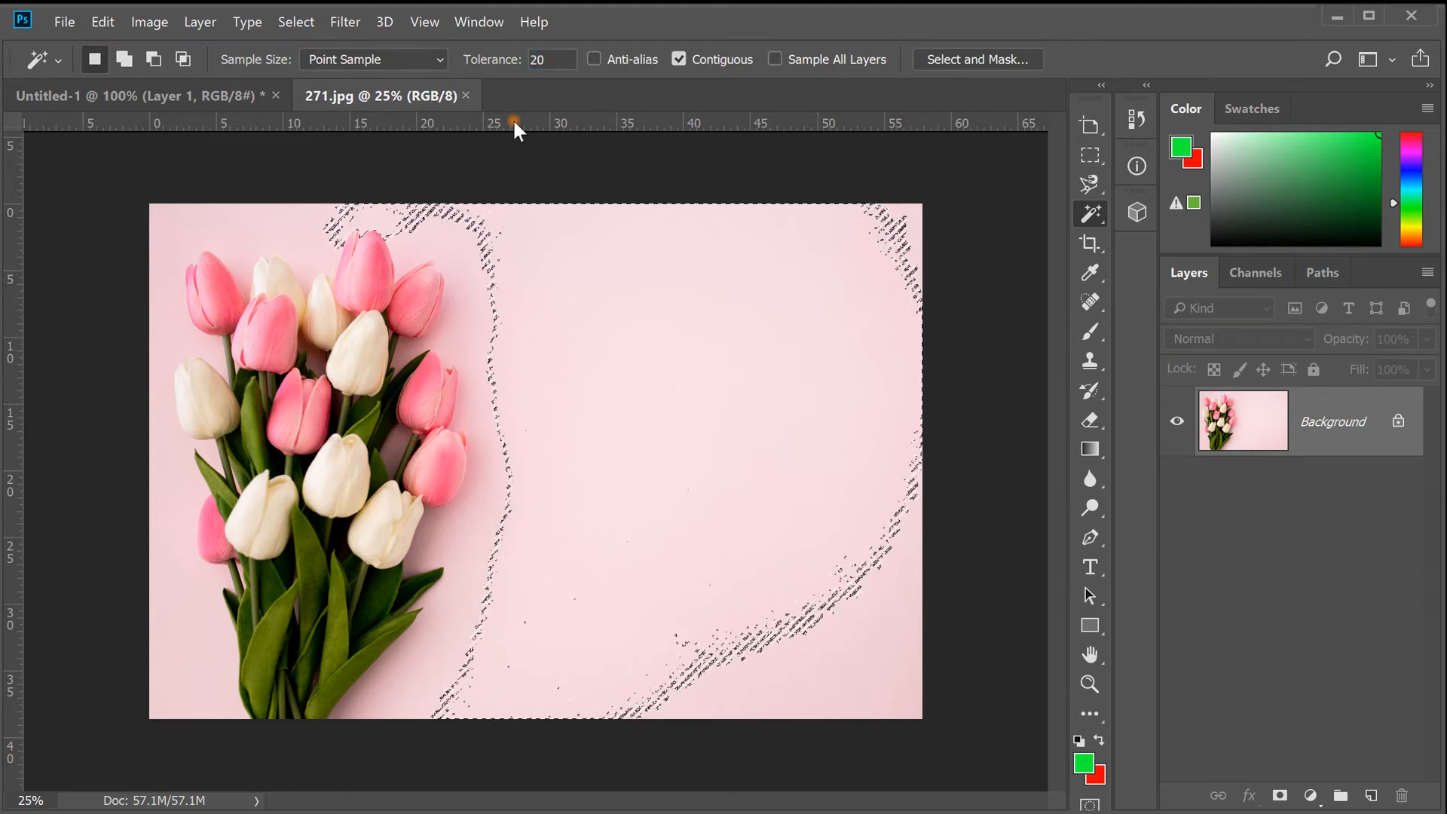
key(ctrl+d)
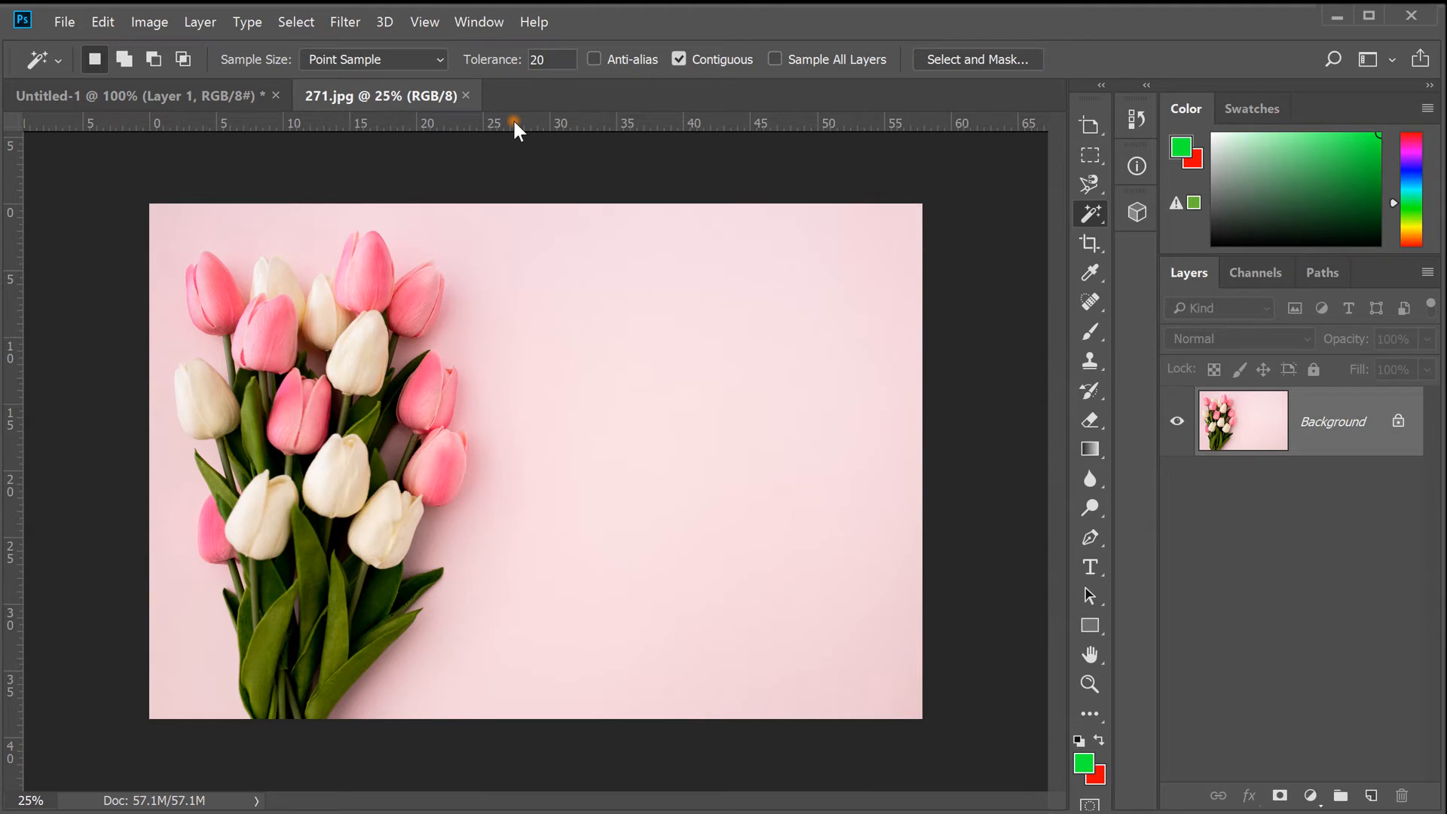
click(822, 292)
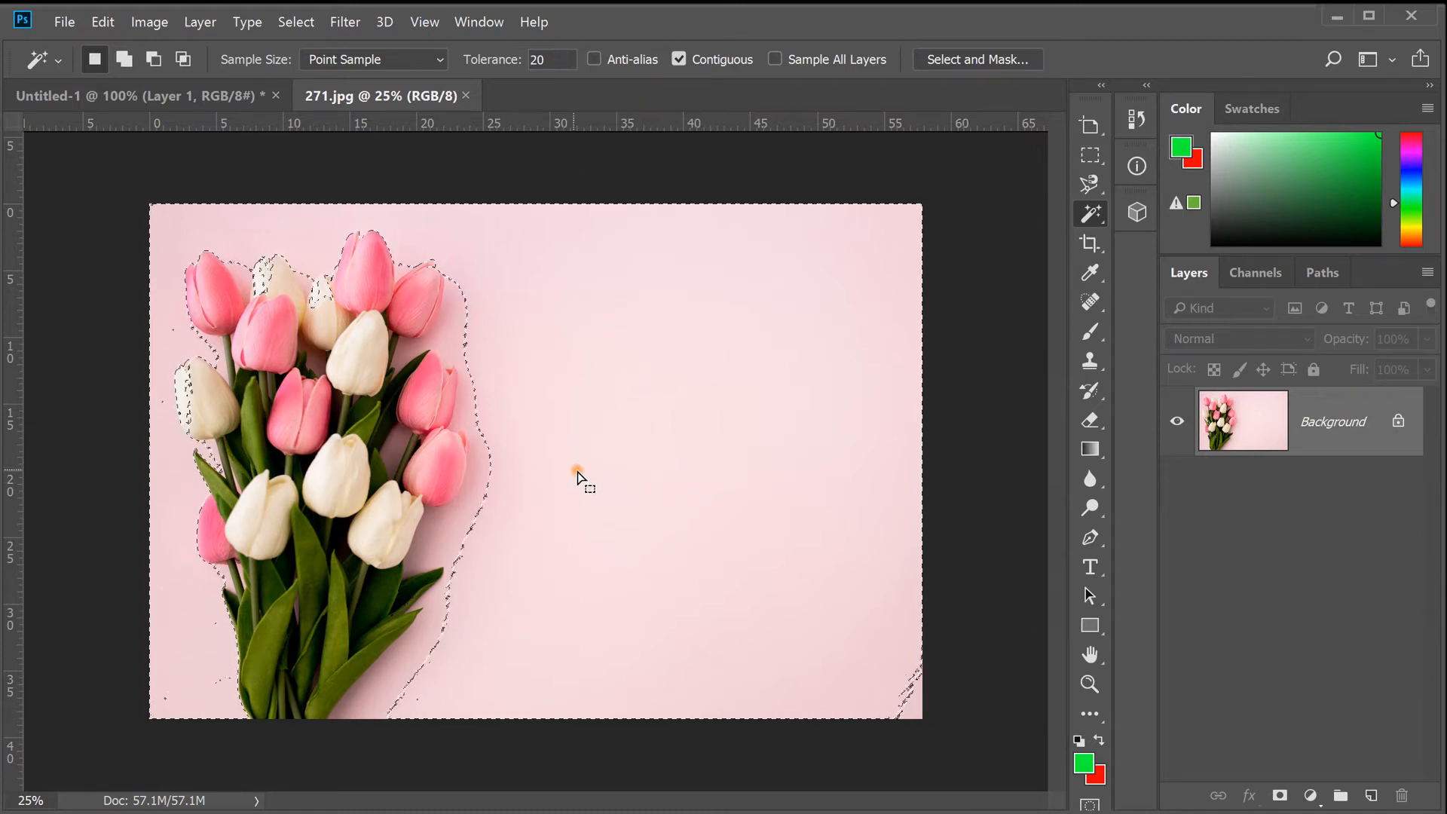
- Select in turn a white tulip, the pink tulip beside it and a green leaf with the Magic Wand
click(337, 477)
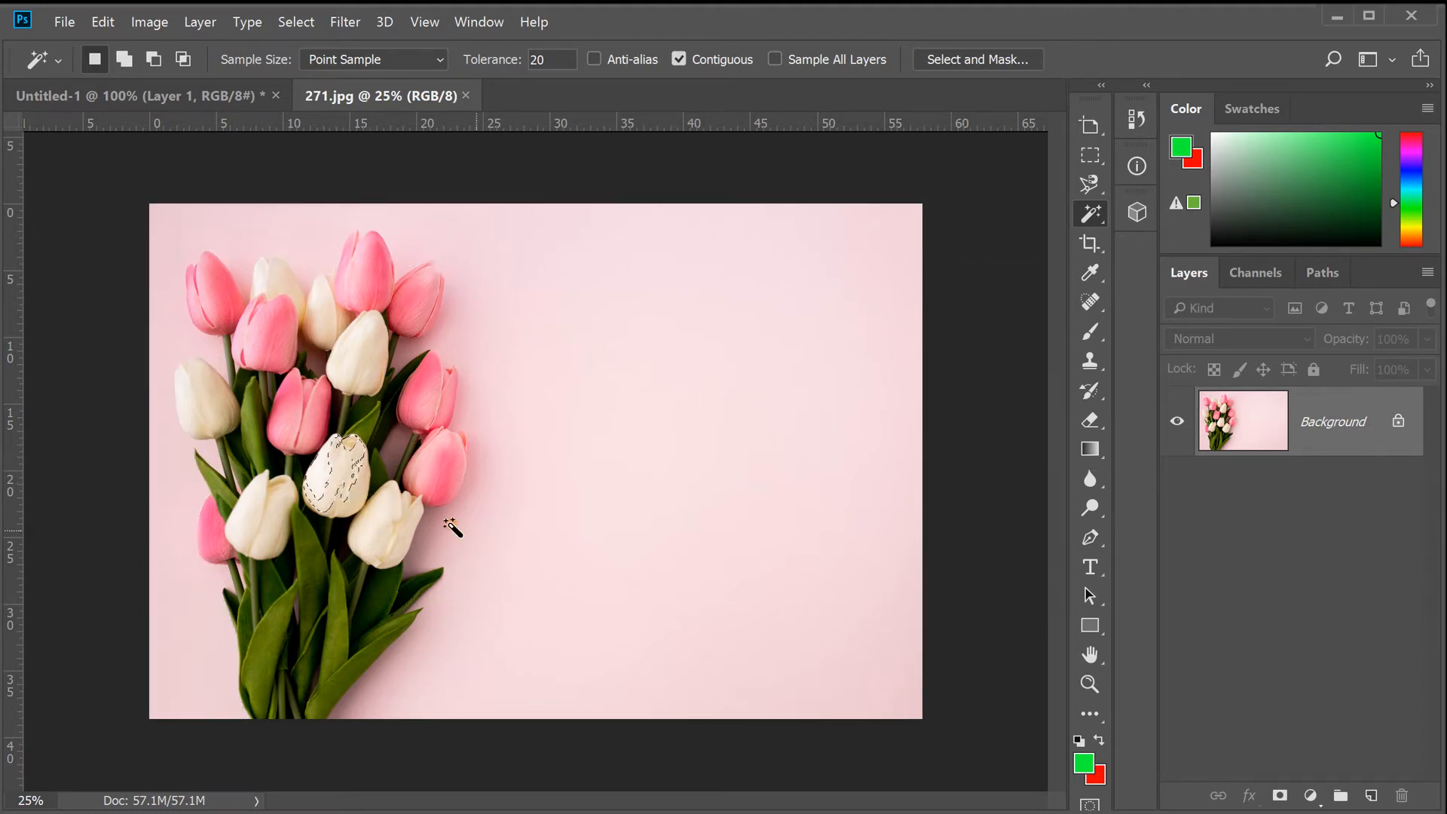
click(447, 475)
click(318, 558)
- Clear the leaf selection and set up the Quick Selection tool with a 40 px brush
right_click(1091, 212)
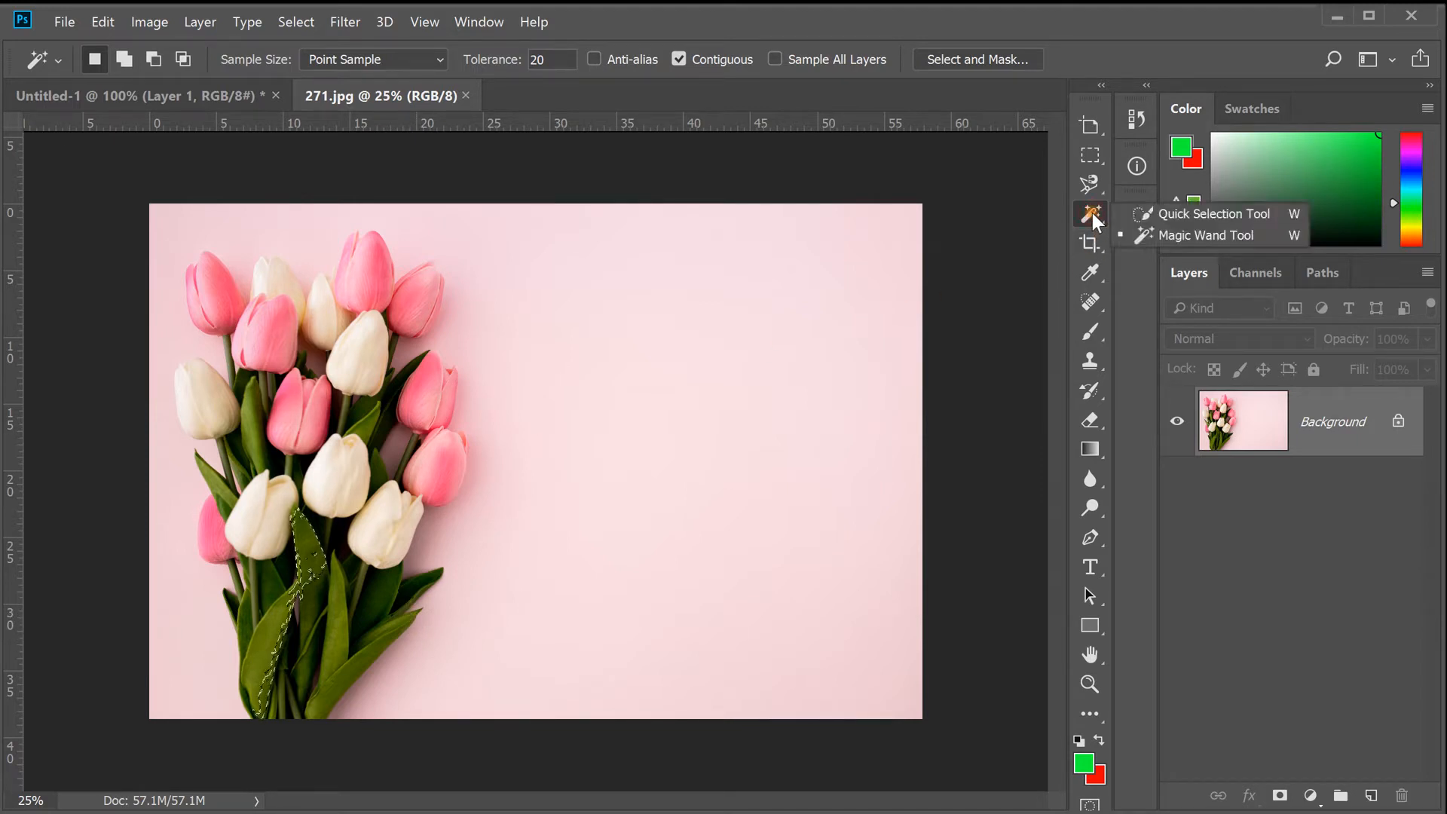
click(1218, 214)
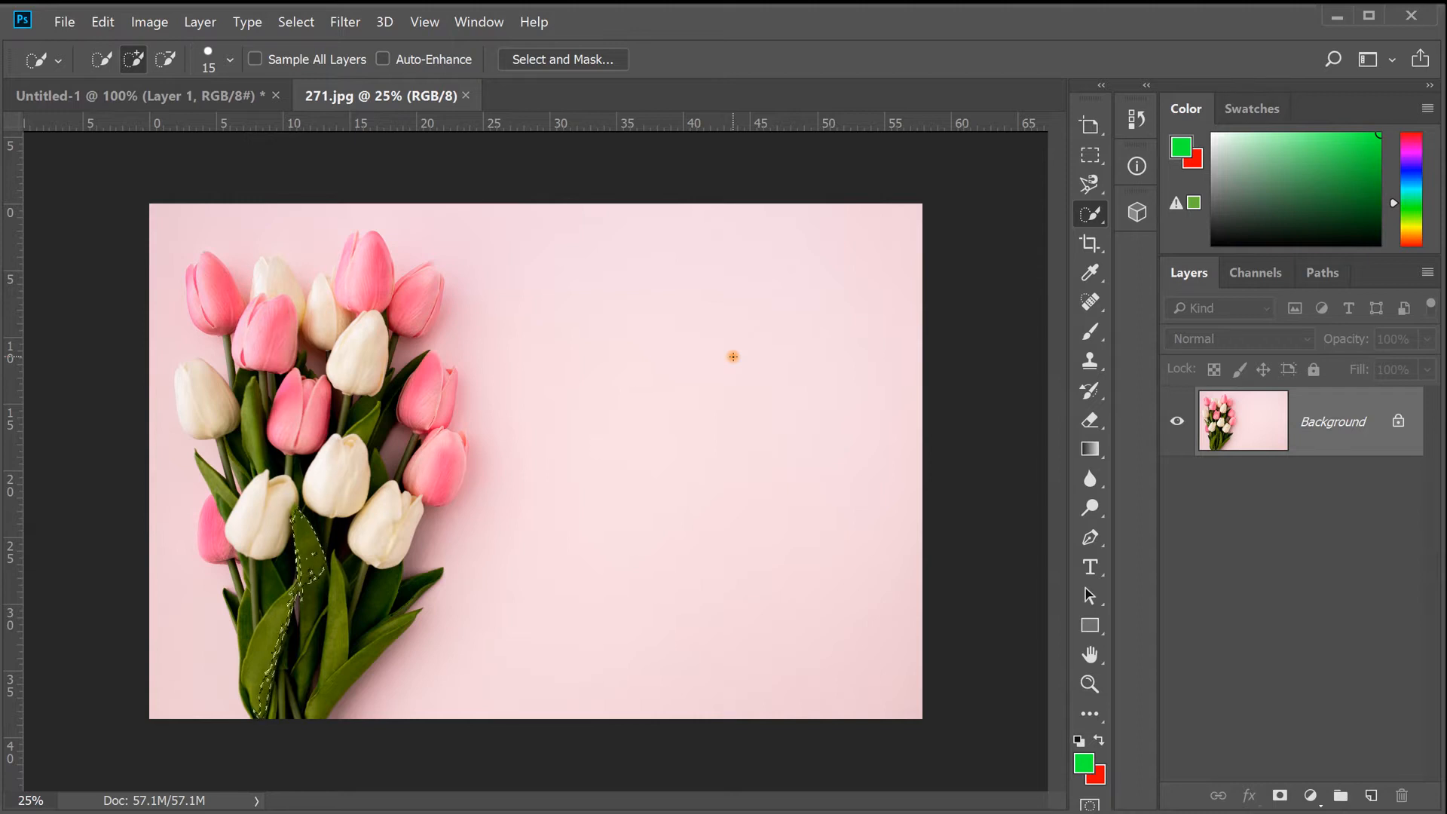
key(ctrl+d)
click(229, 61)
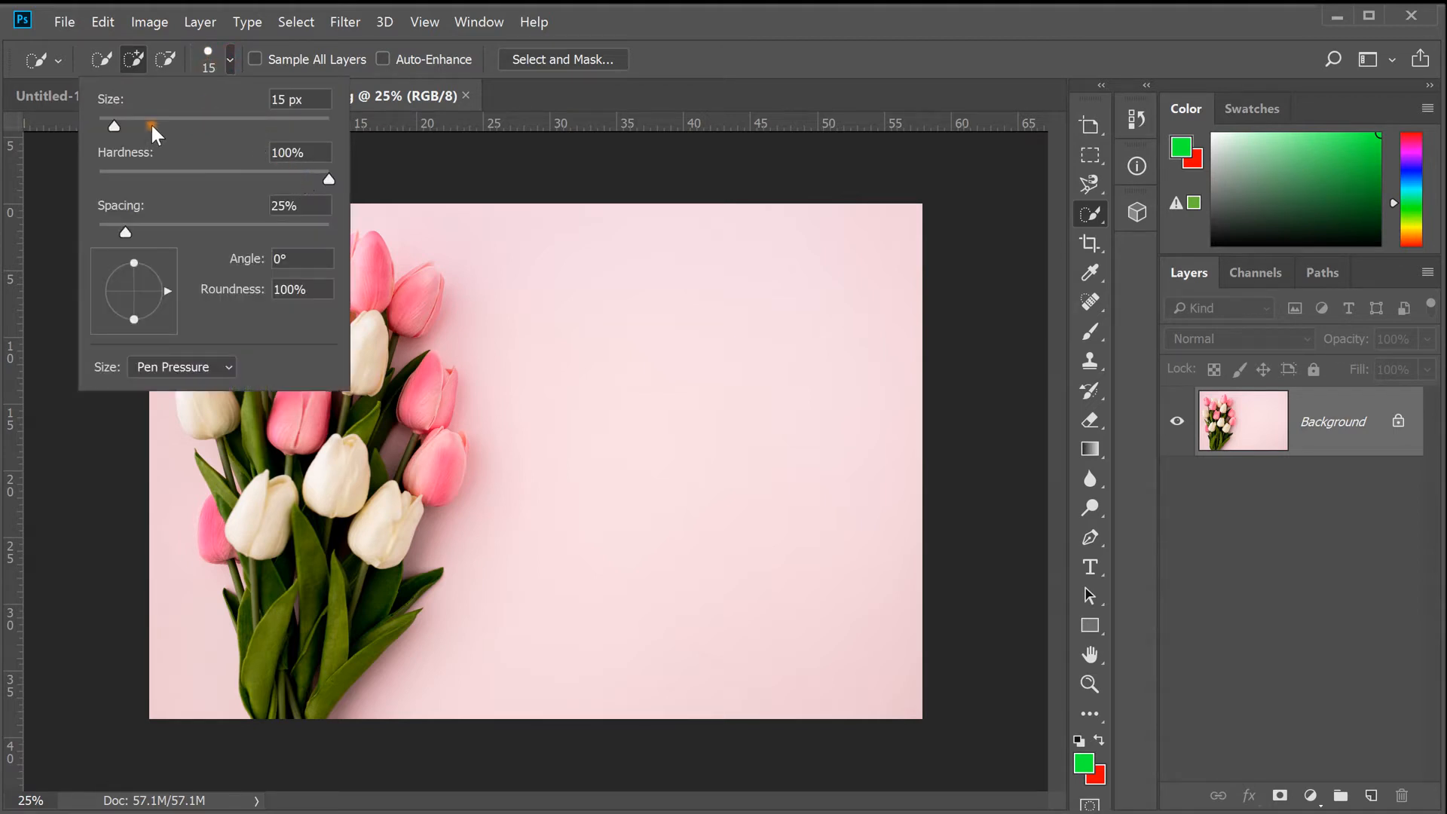
double_click(277, 99)
text(40)
key(Return)
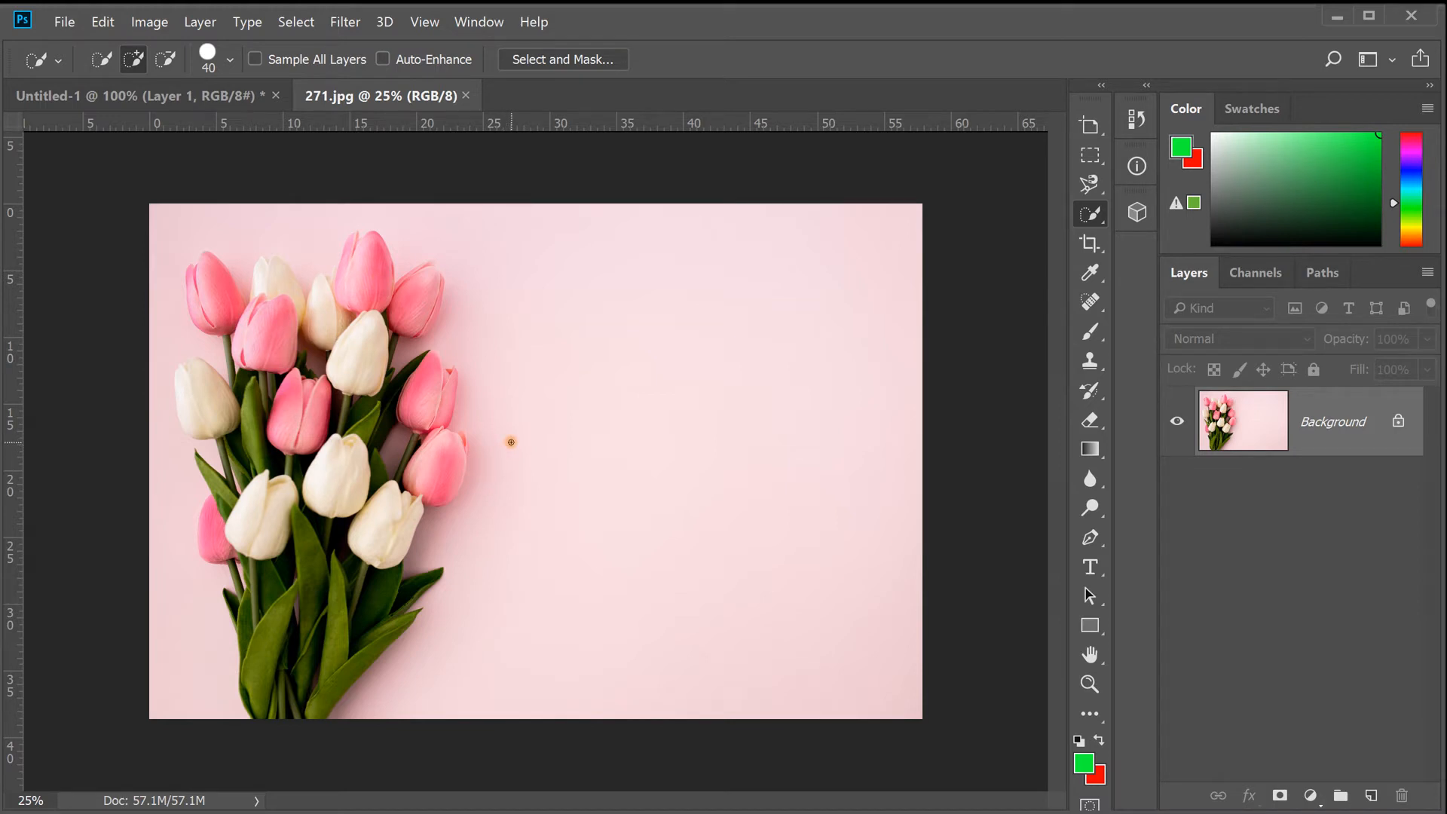
- Examine the Quick Selection brush's size against the photo at 100% zoom and again at 25%
key(ctrl+plus)
key(ctrl+plus)
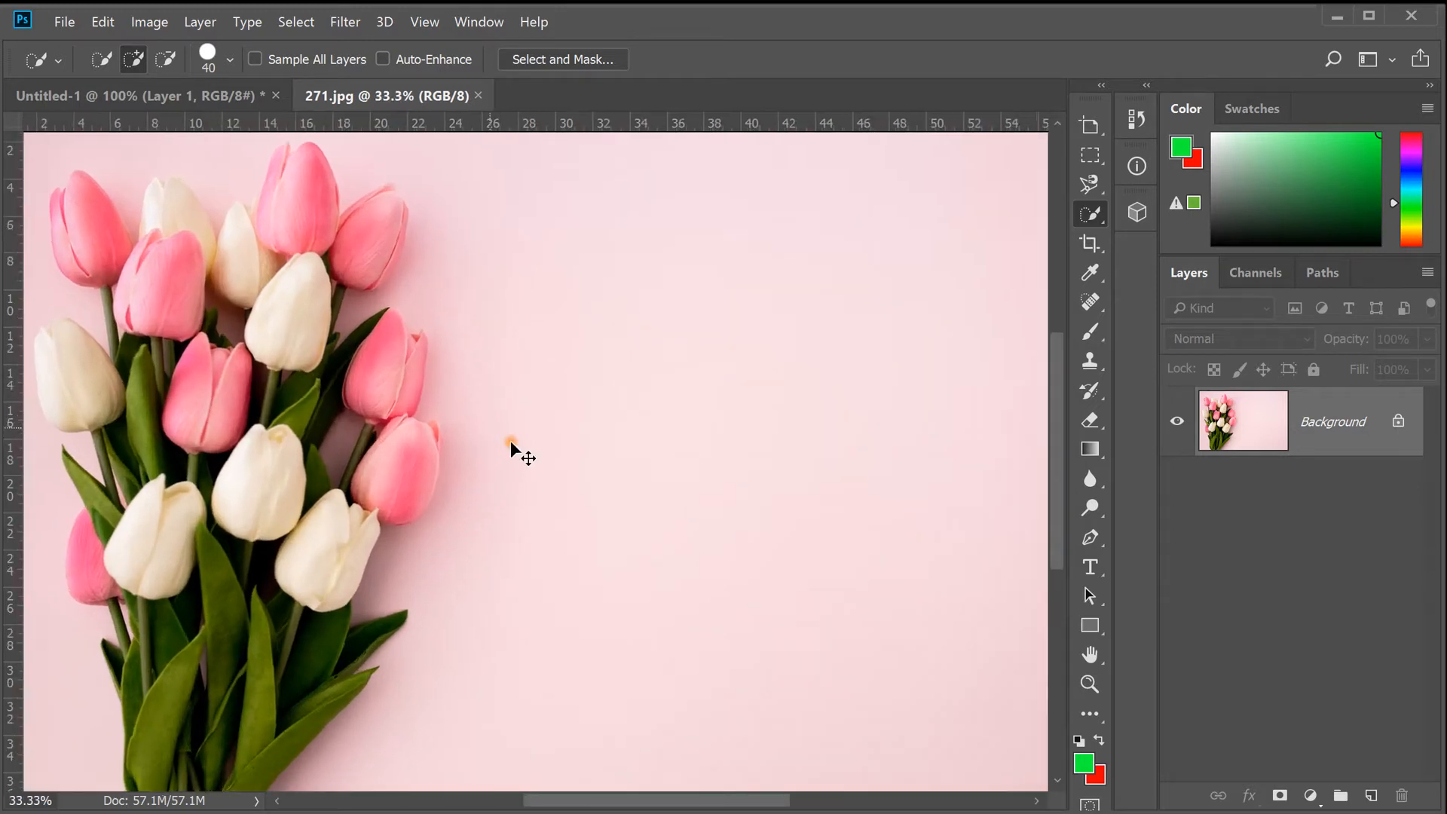
key(ctrl+plus)
key(ctrl+plus)
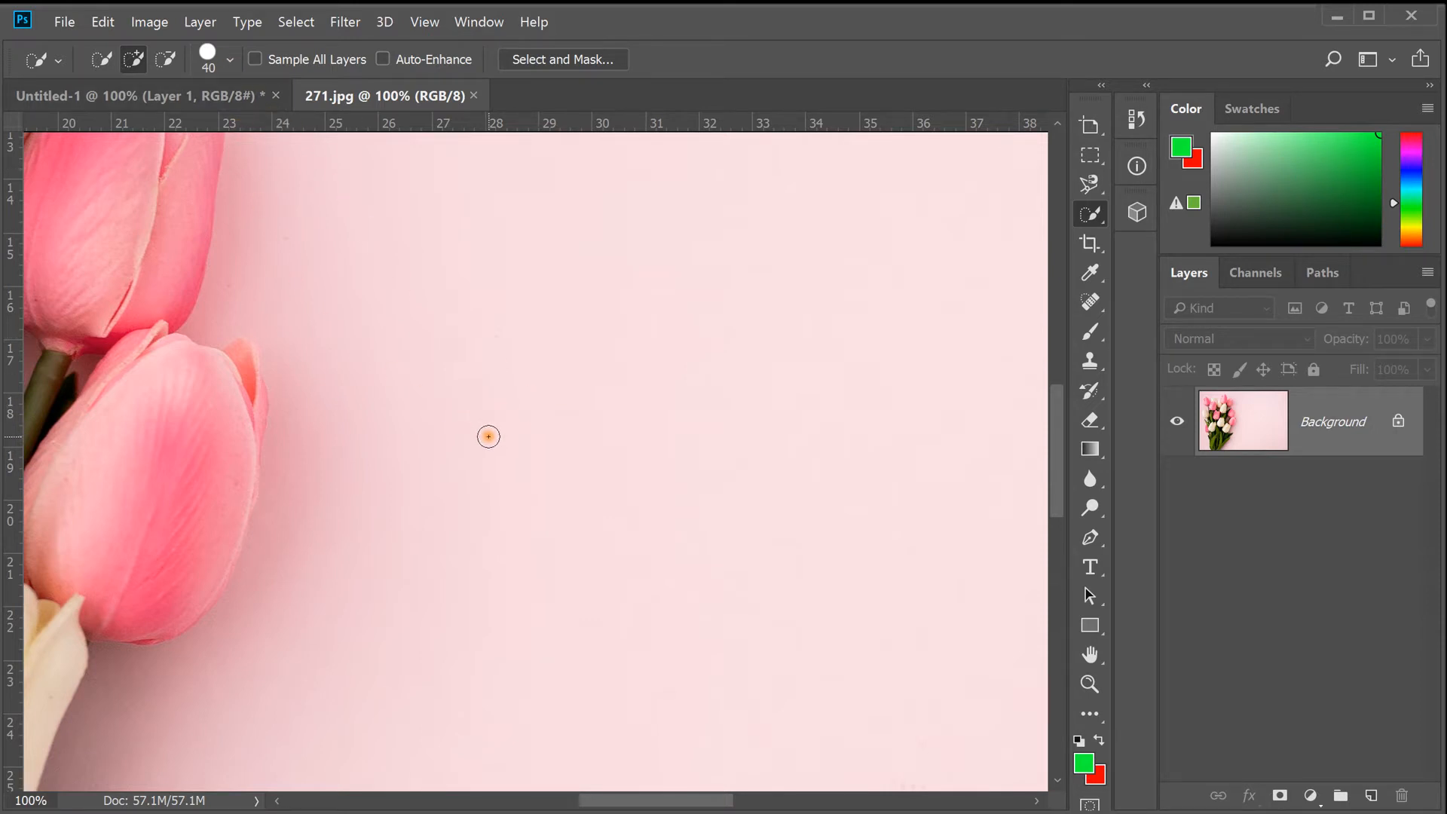
key(ctrl+minus)
key(ctrl+minus)
key(ctrl+minus)
key(ctrl+minus)
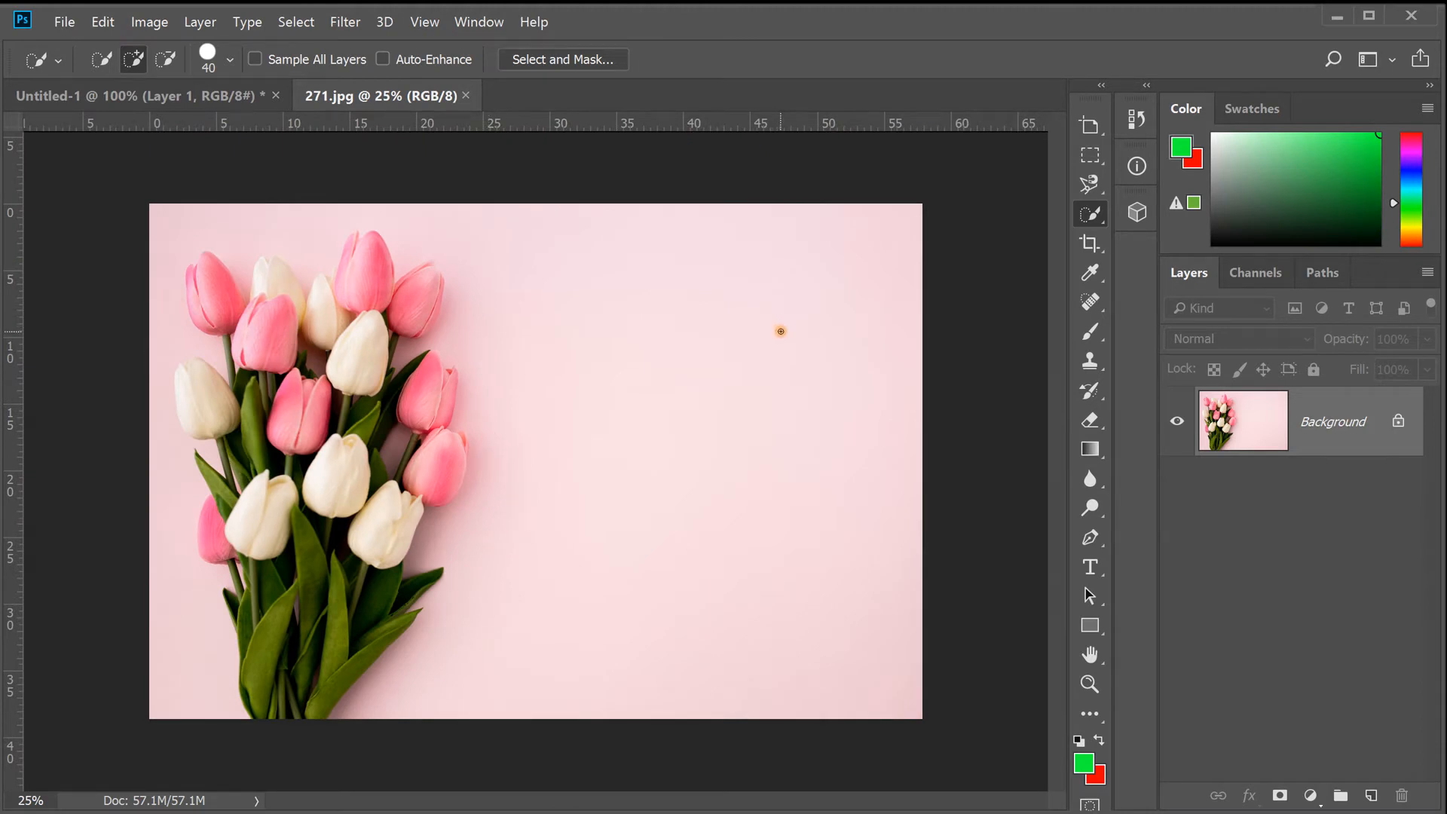
- Set the Quick Selection brush to 100 px, try it on the pink background and choose the New Selection mode
click(229, 61)
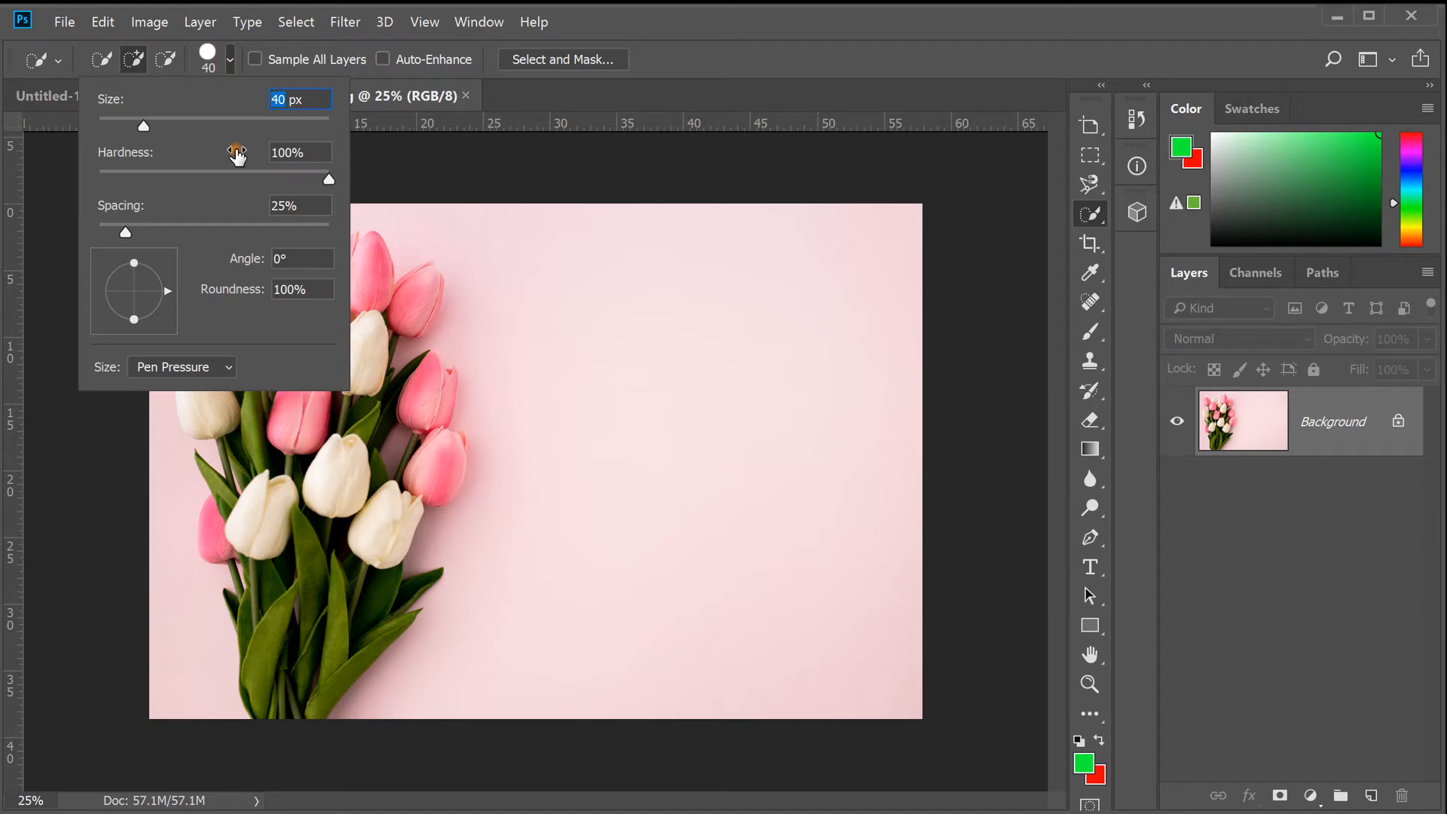
text(100)
key(Return)
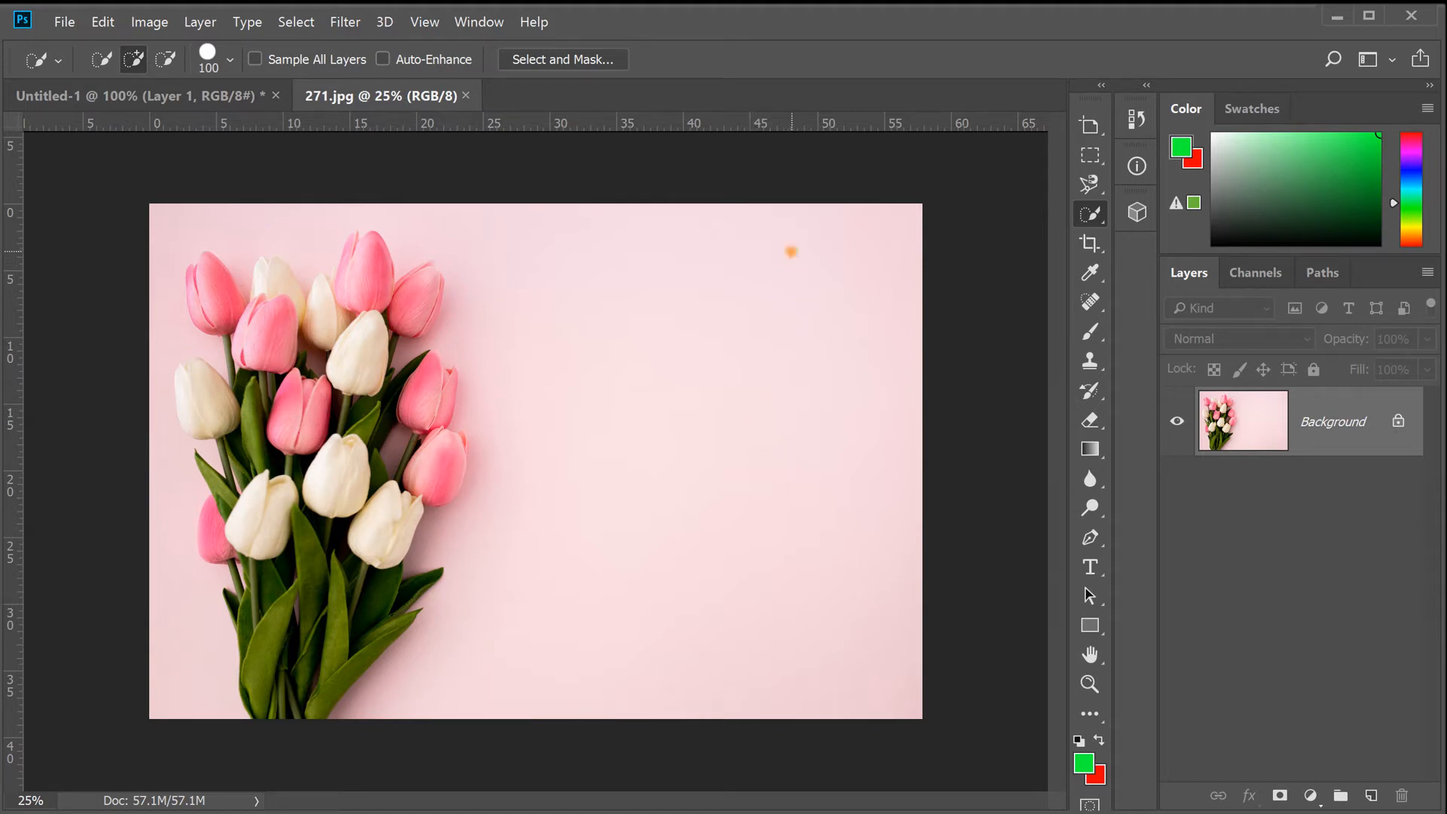
drag(791, 246, 678, 430)
click(99, 54)
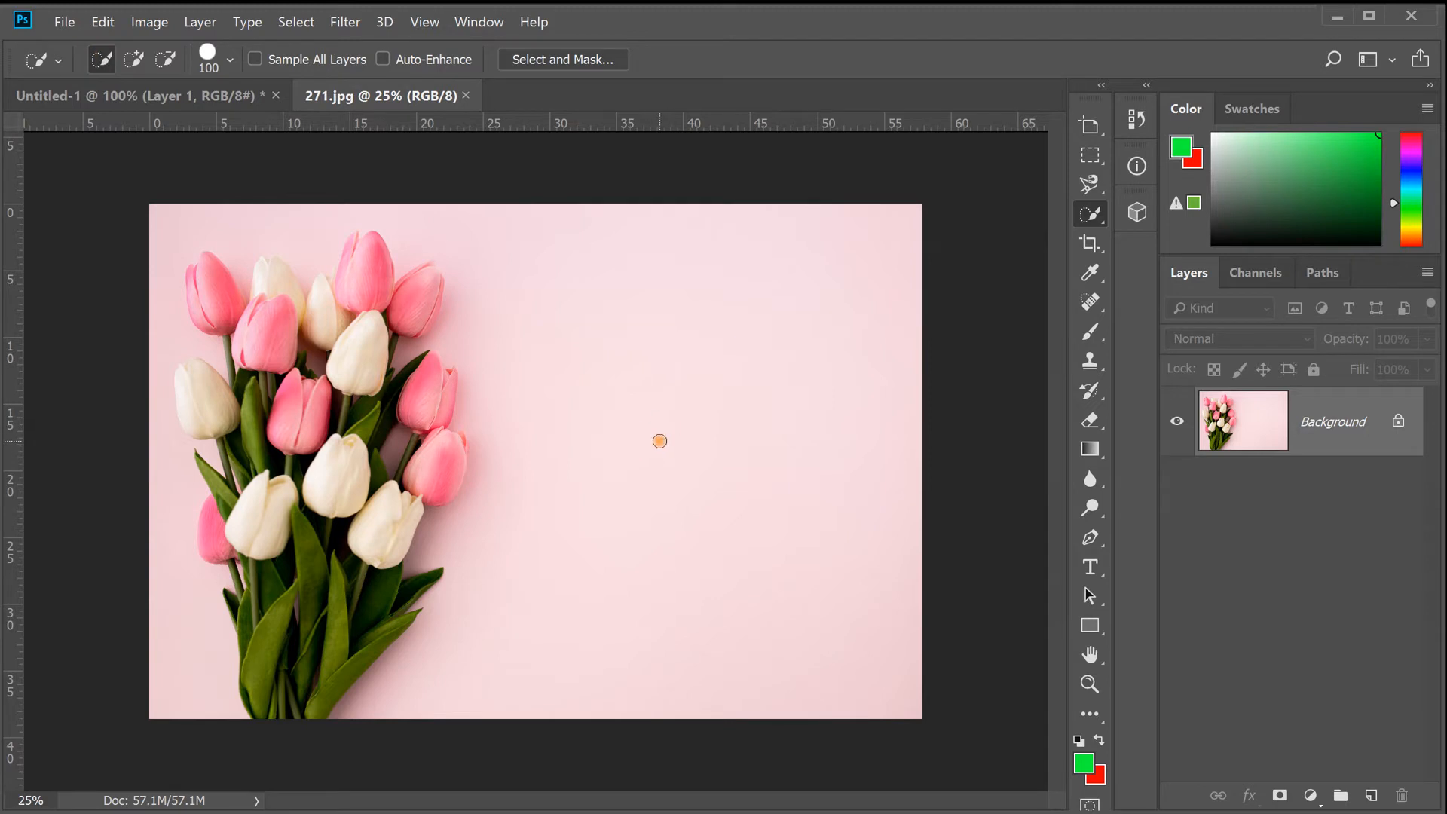
- Switch to the Rectangular Marquee and back to Quick Selection, then brush-select the pink background around the bouquet
key(m)
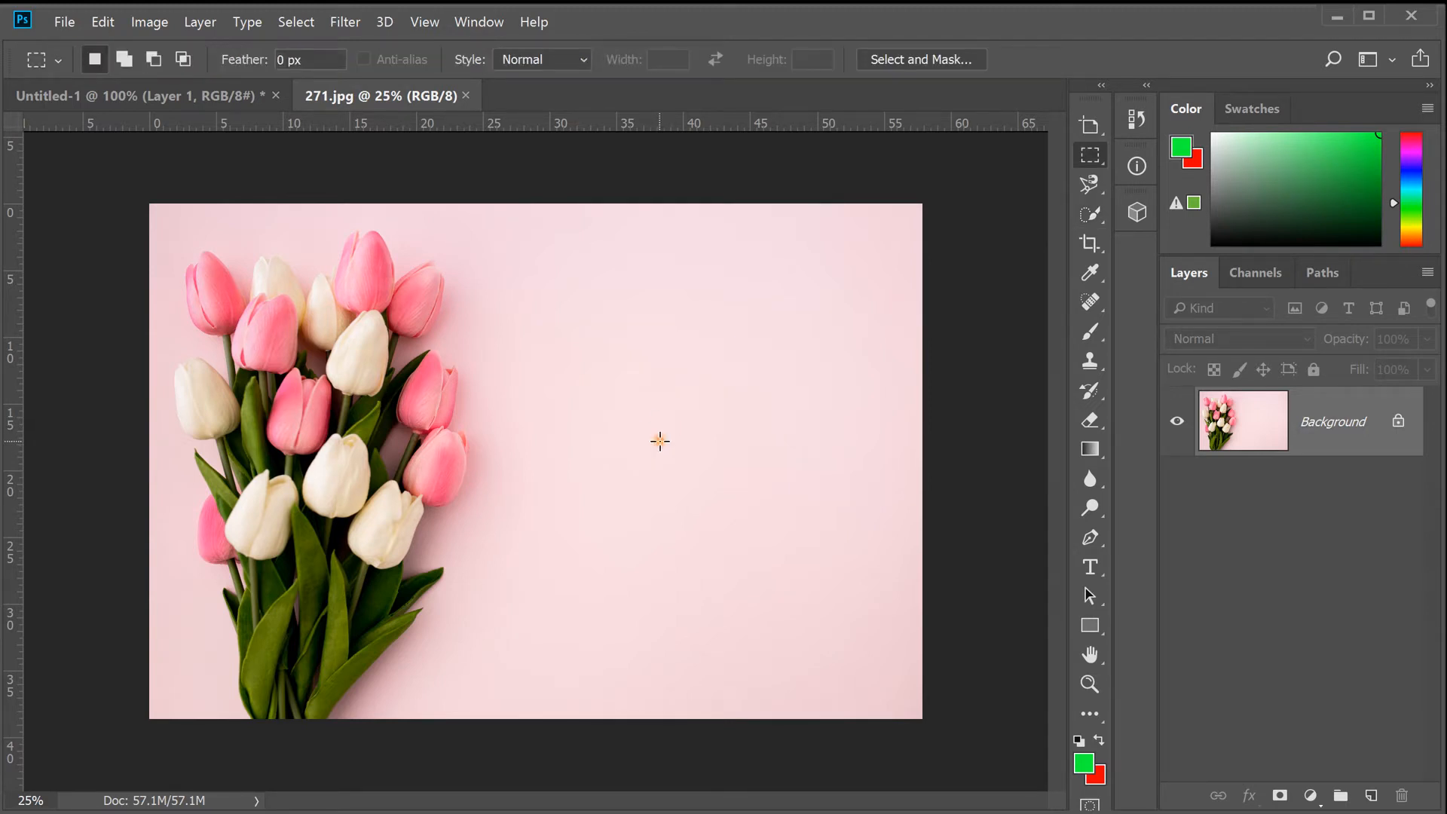
key(w)
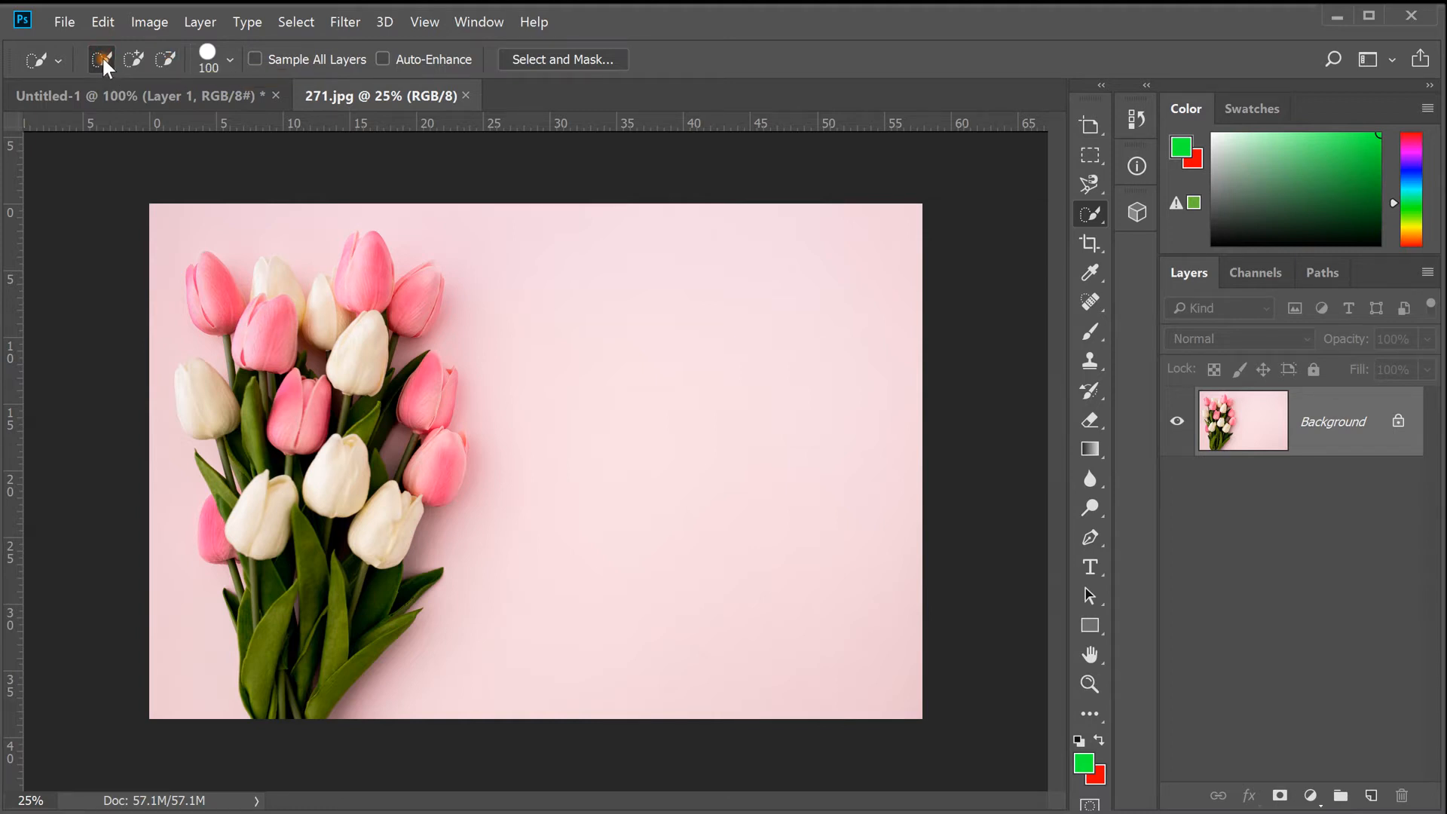
drag(857, 266, 743, 600)
mouse_move(364, 211)
mouse_down()
mouse_move(147, 218)
mouse_move(143, 285)
mouse_move(165, 307)
mouse_move(175, 731)
mouse_up()
- Subtract the outer pink and white tulips from the background selection with the Quick Selection tool
click(165, 59)
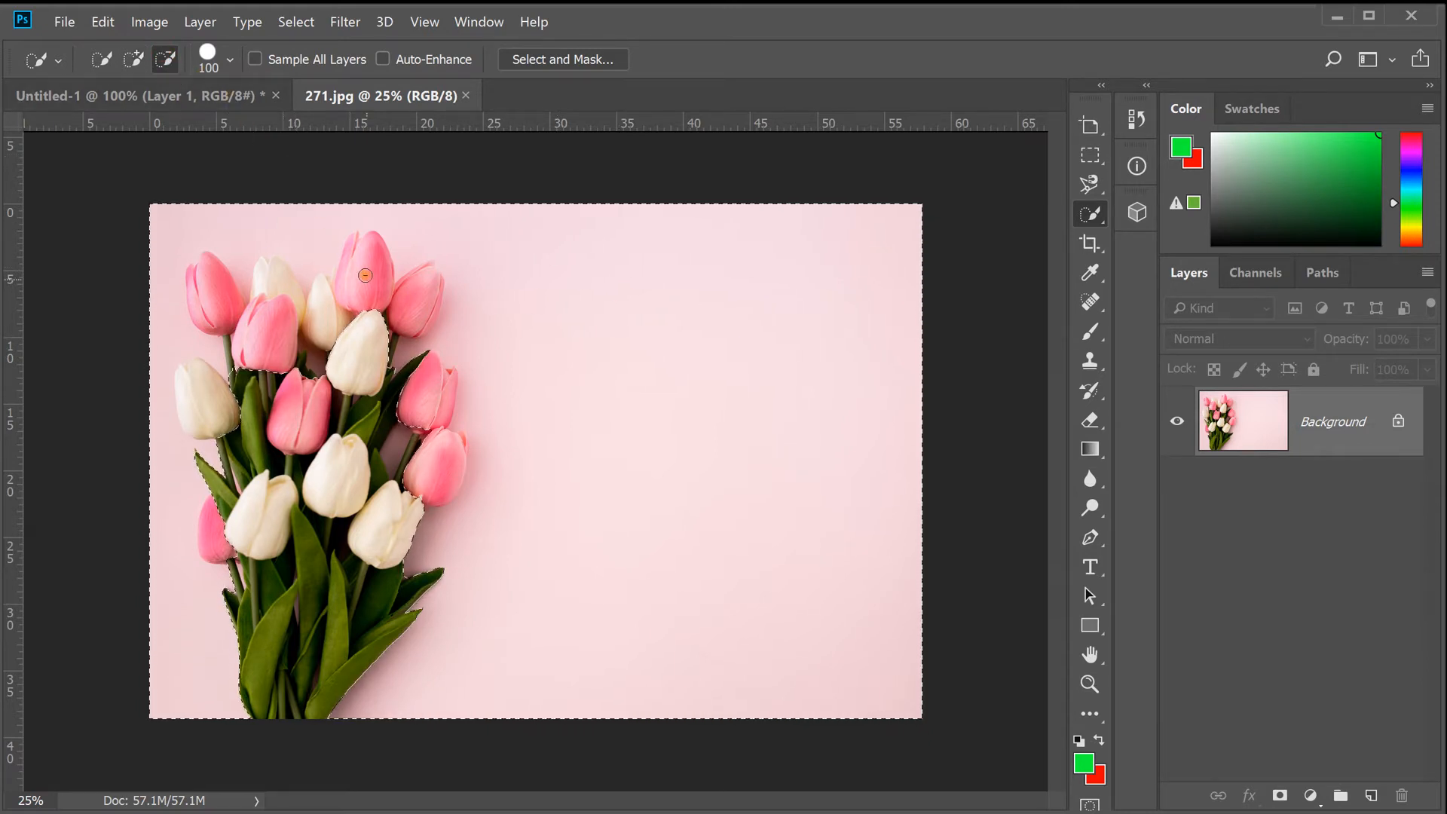
click(409, 306)
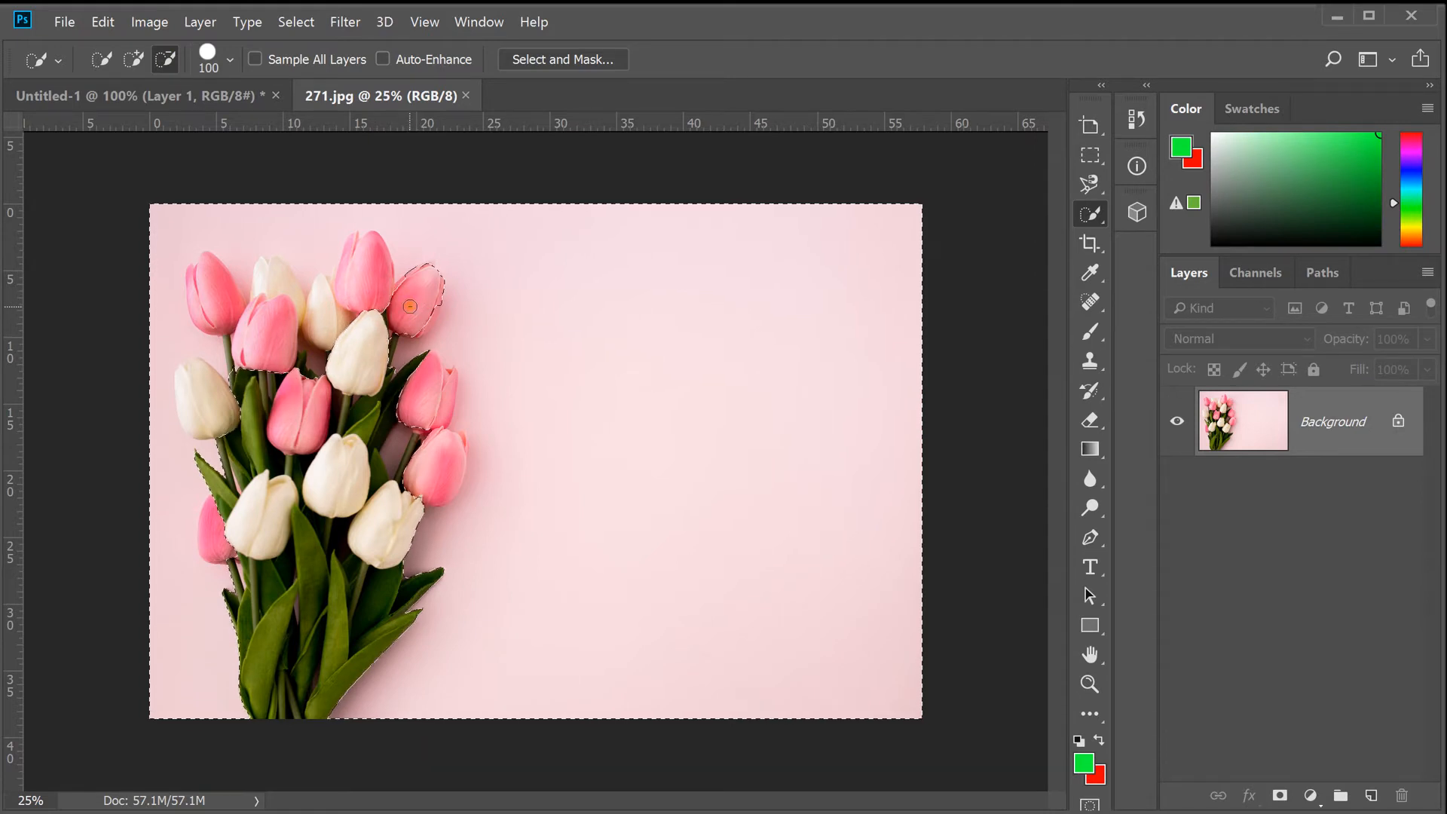
click(371, 279)
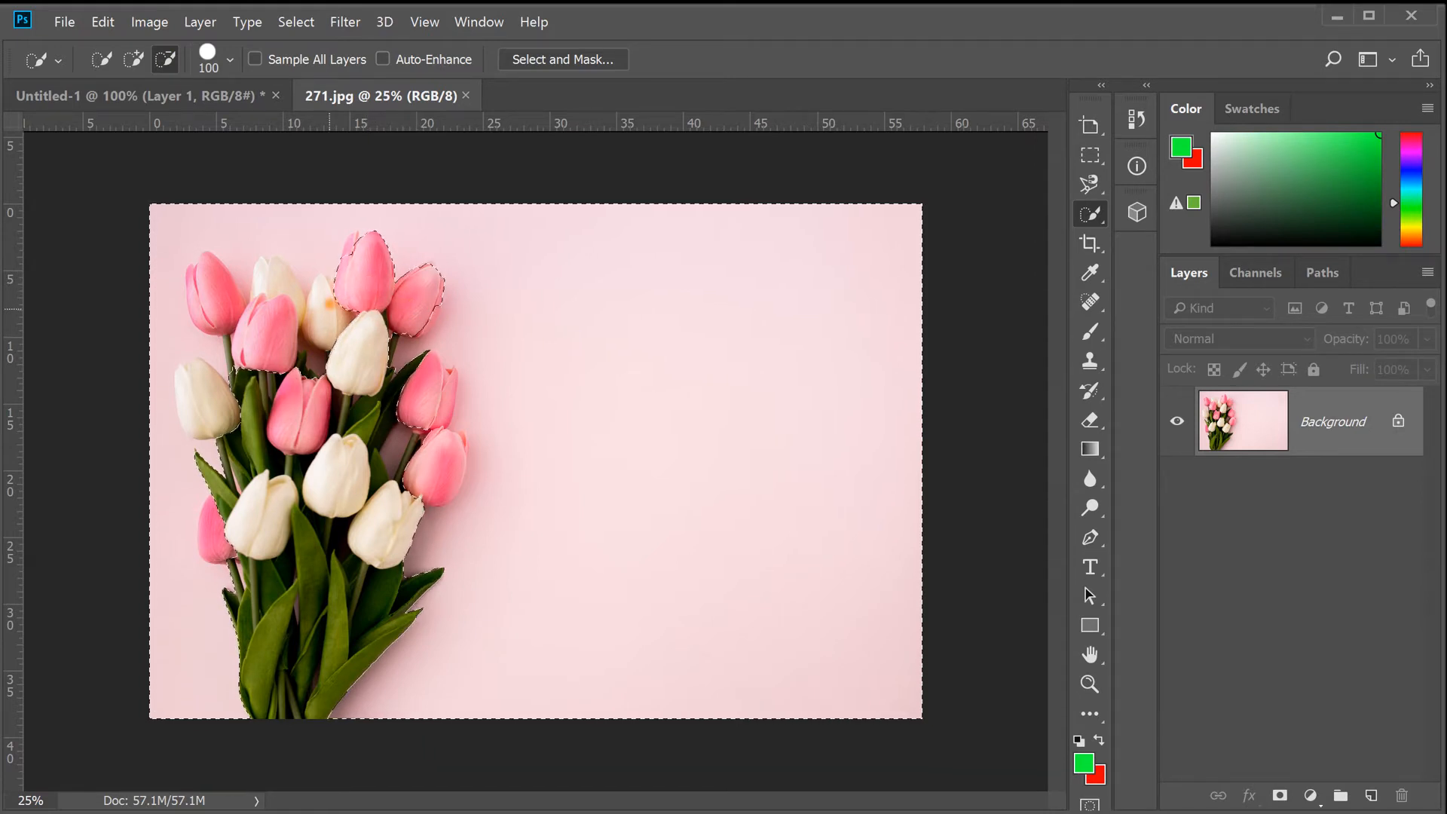
click(277, 293)
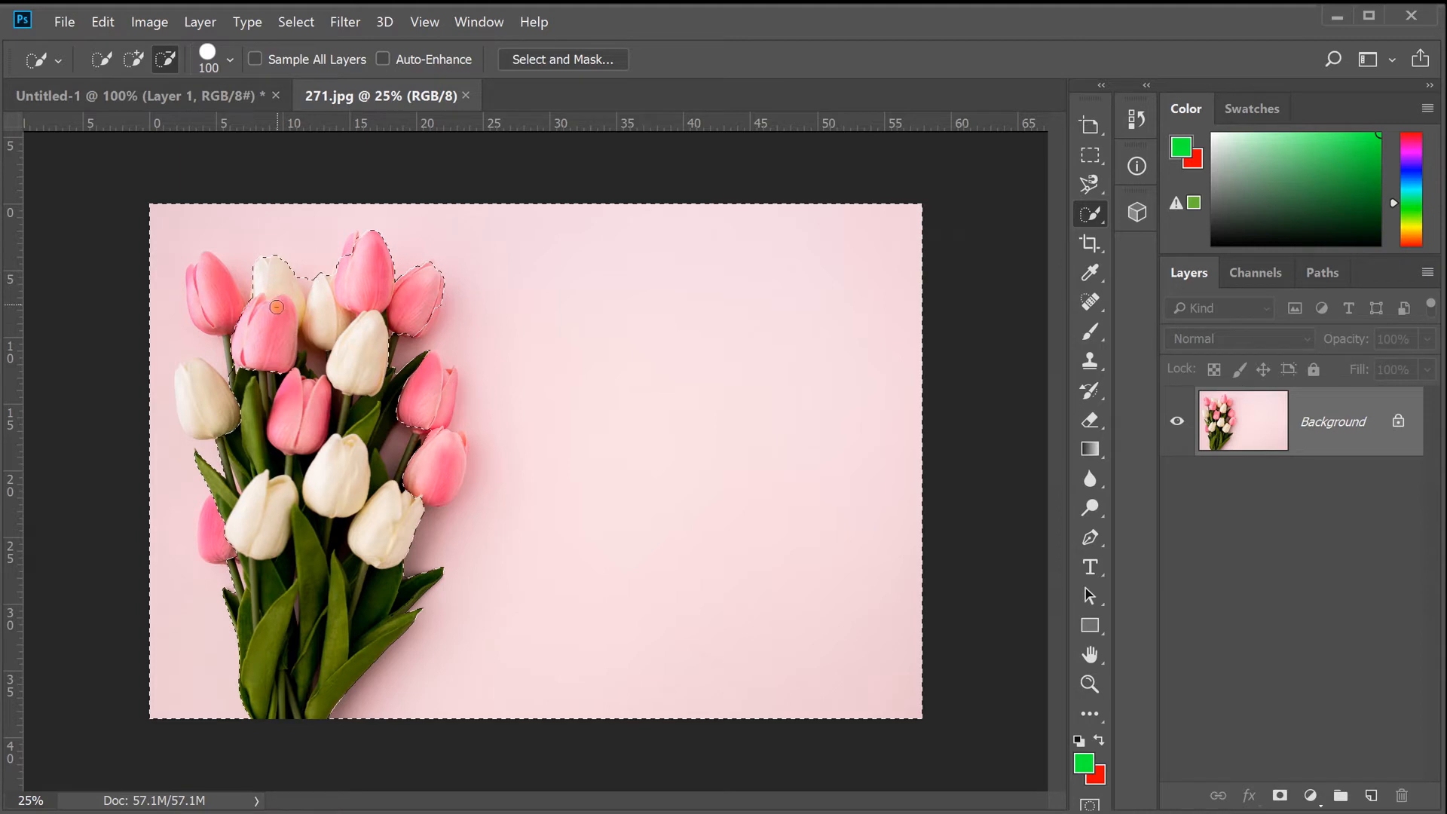
click(216, 288)
click(210, 393)
click(214, 535)
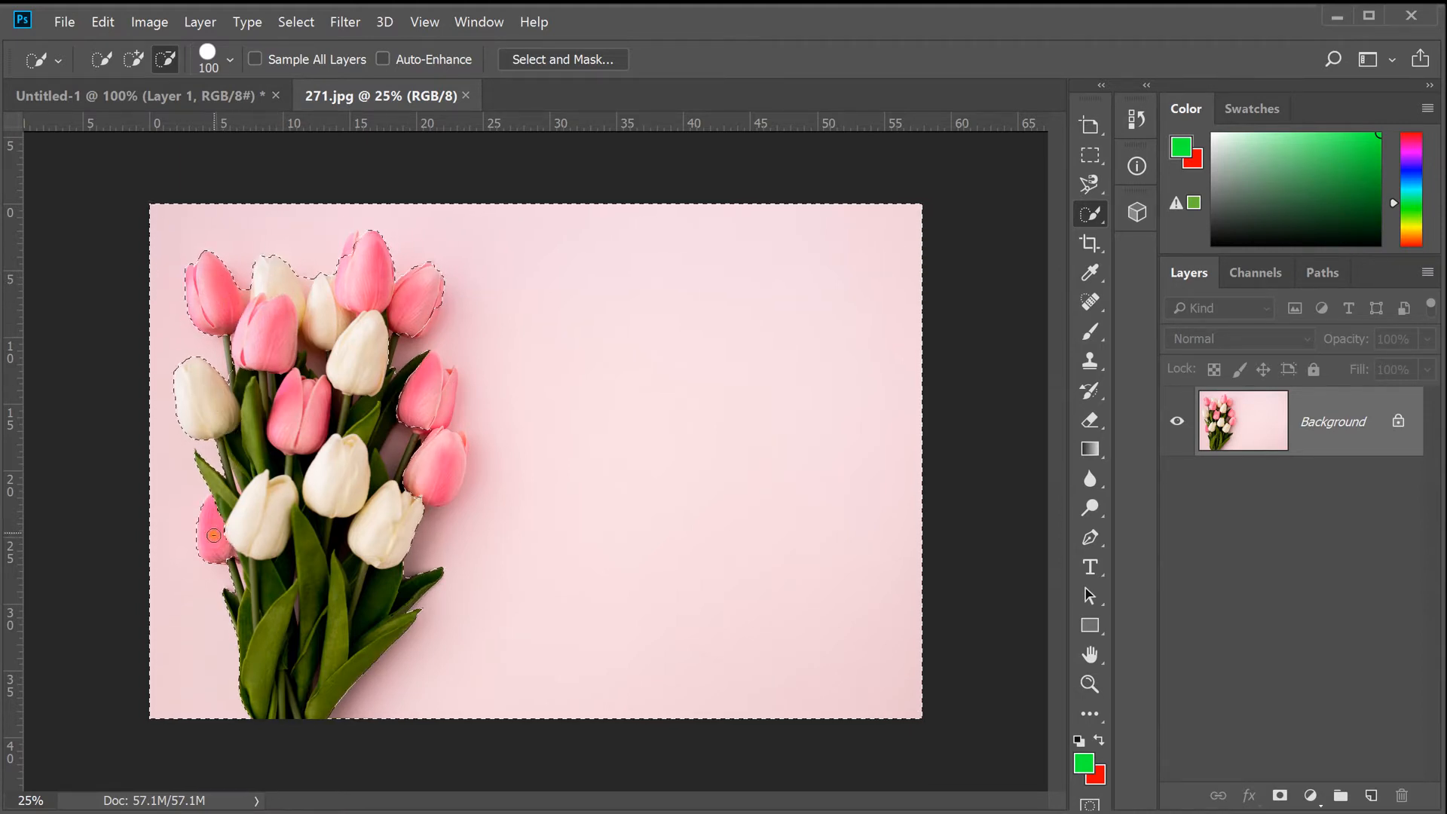
click(448, 422)
click(442, 399)
- Fill the selected background with the green foreground colour using the Paint Bucket tool, then undo the fill
click(1092, 449)
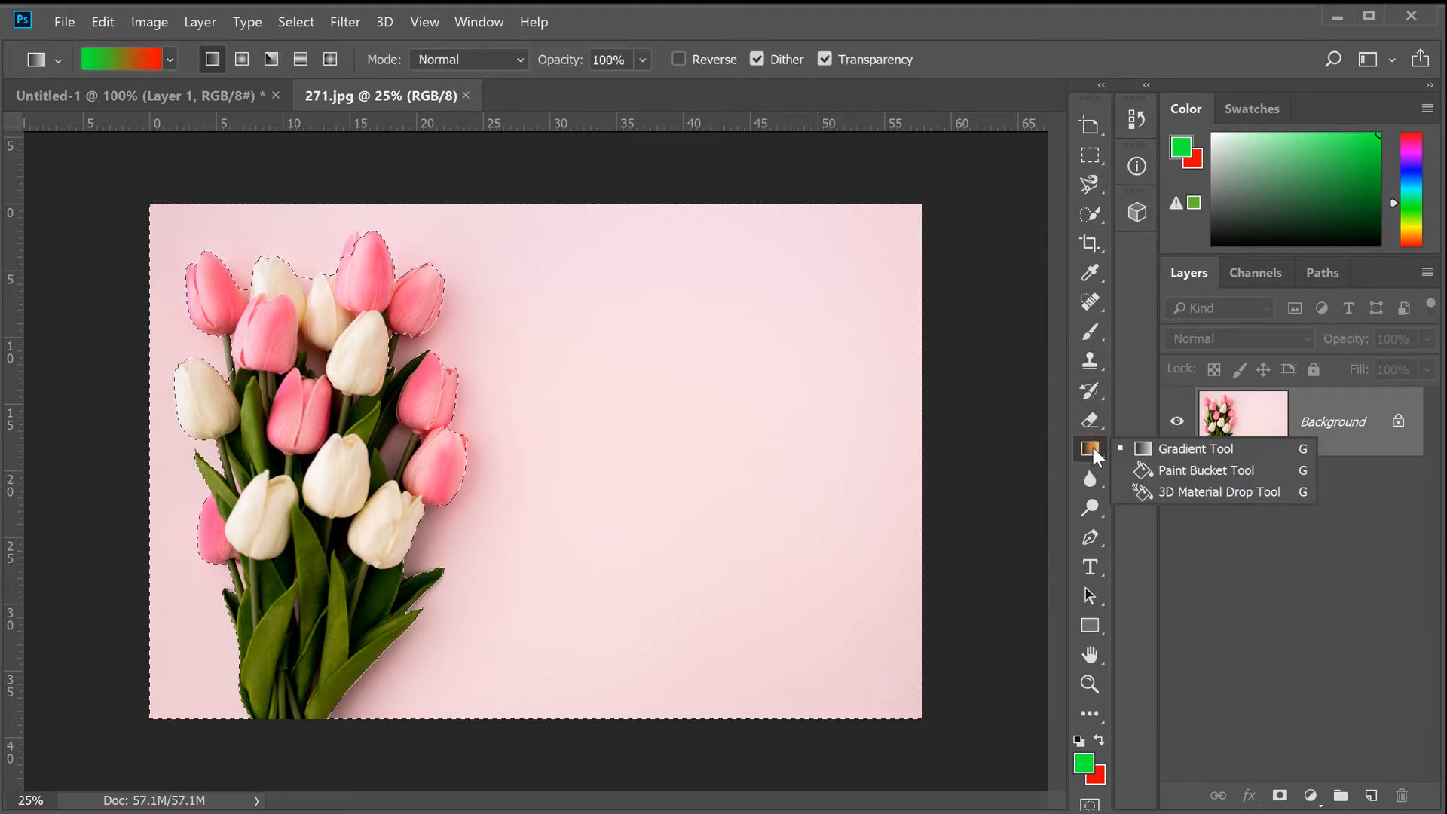
click(1224, 471)
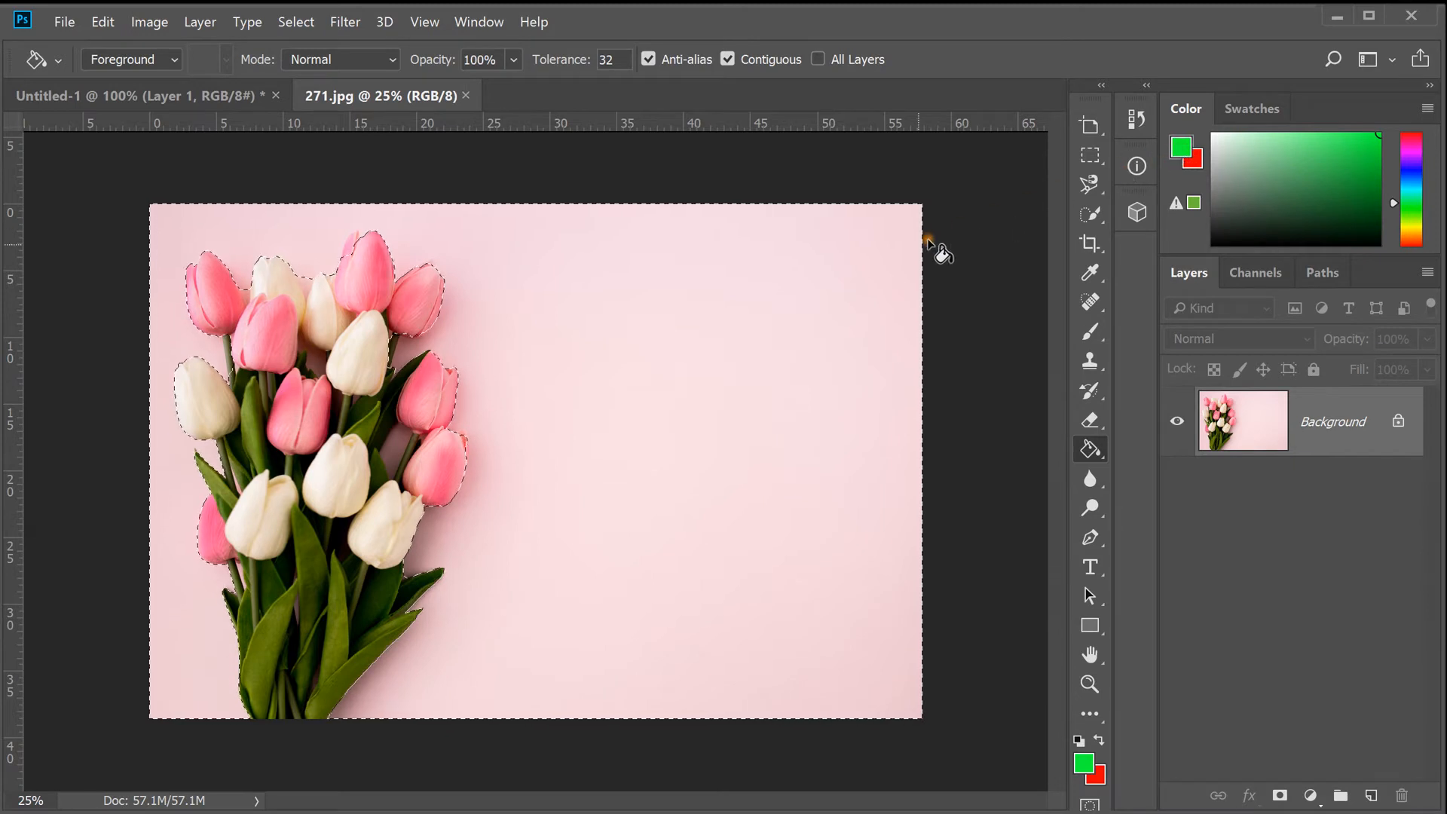
click(762, 344)
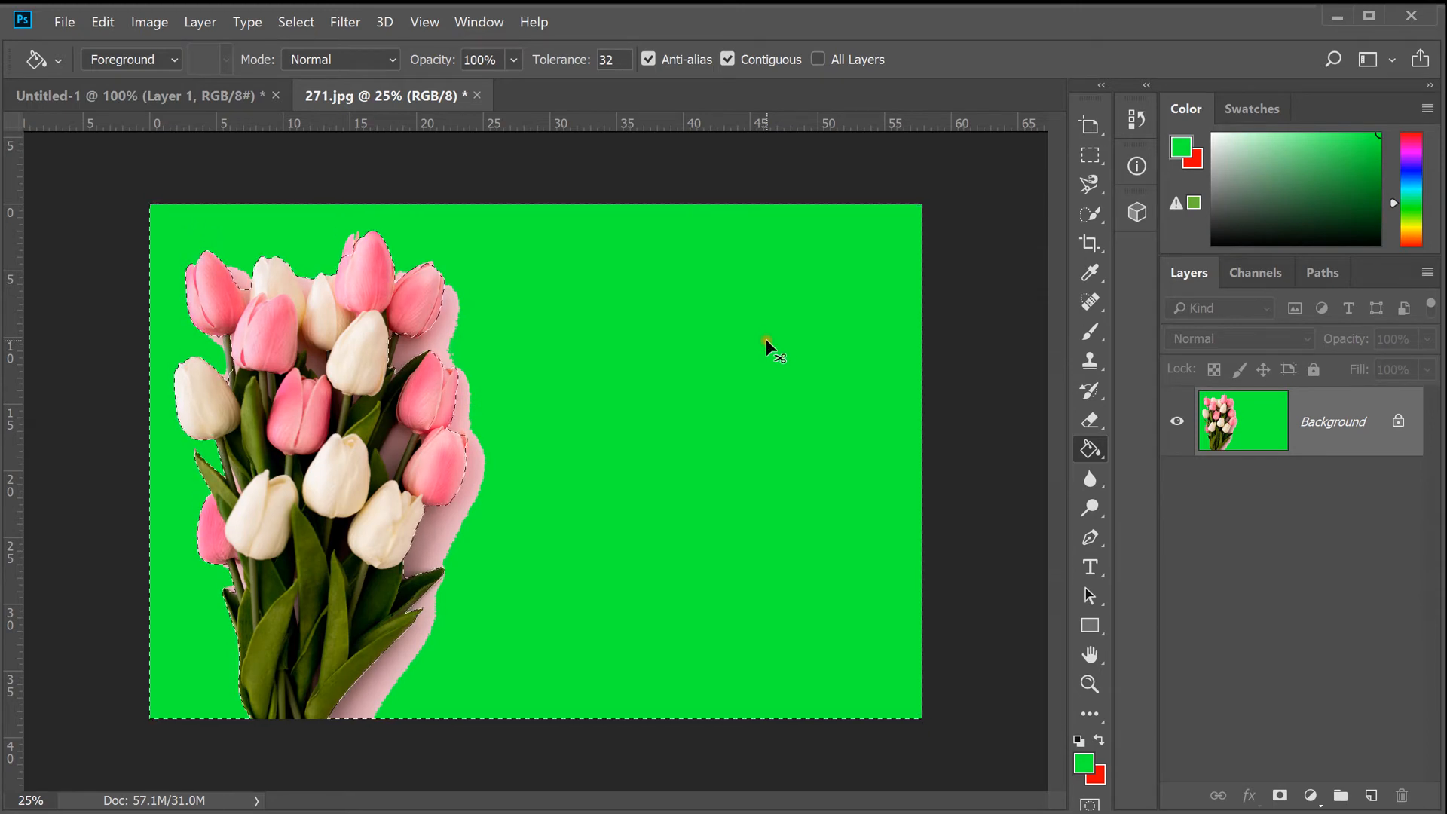
key(ctrl+z)
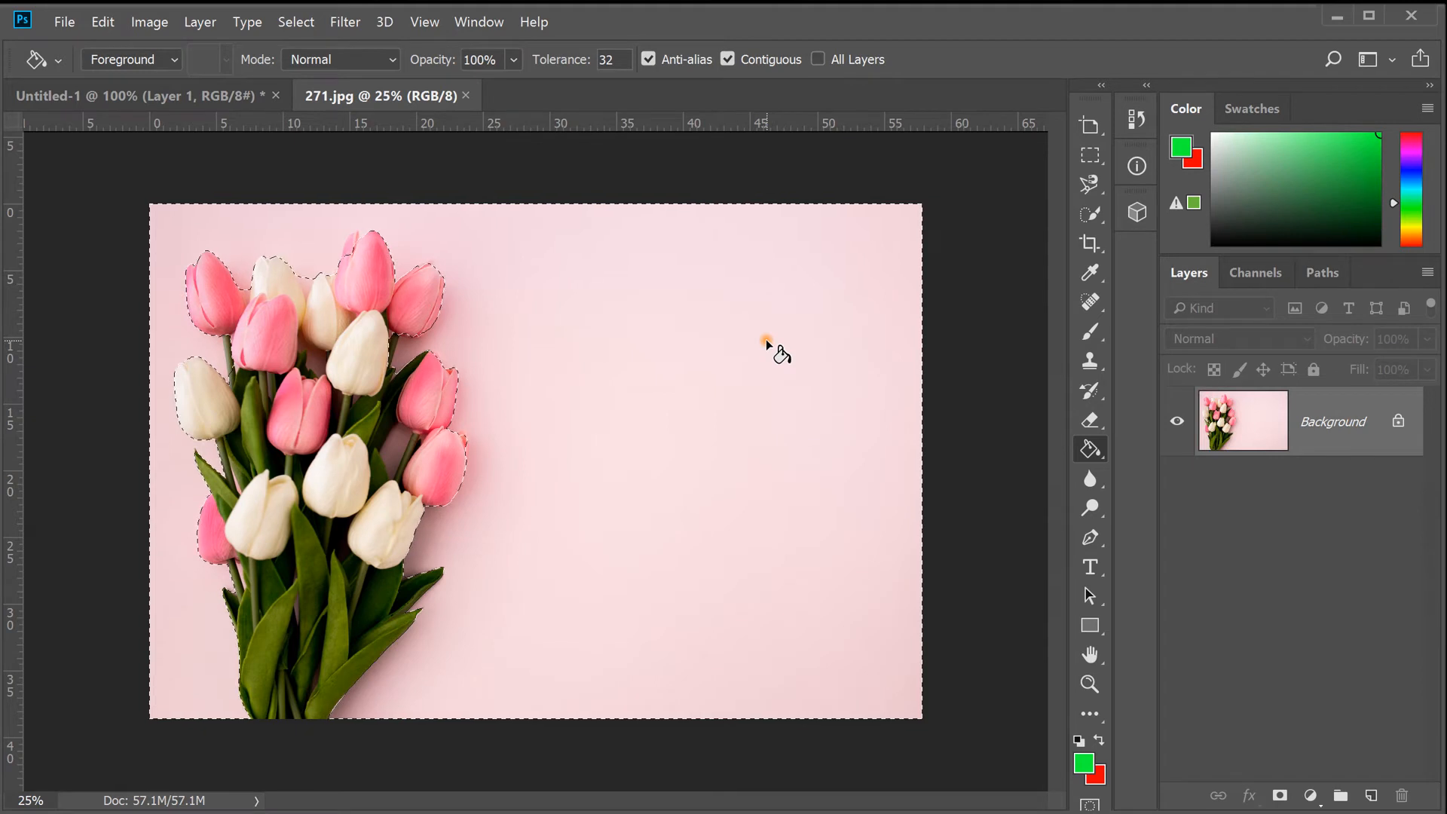
- Clear the selection and cycle from the Rectangular Marquee through Quick Selection and Magic Wand back to Quick Selection
key(ctrl+d)
key(m)
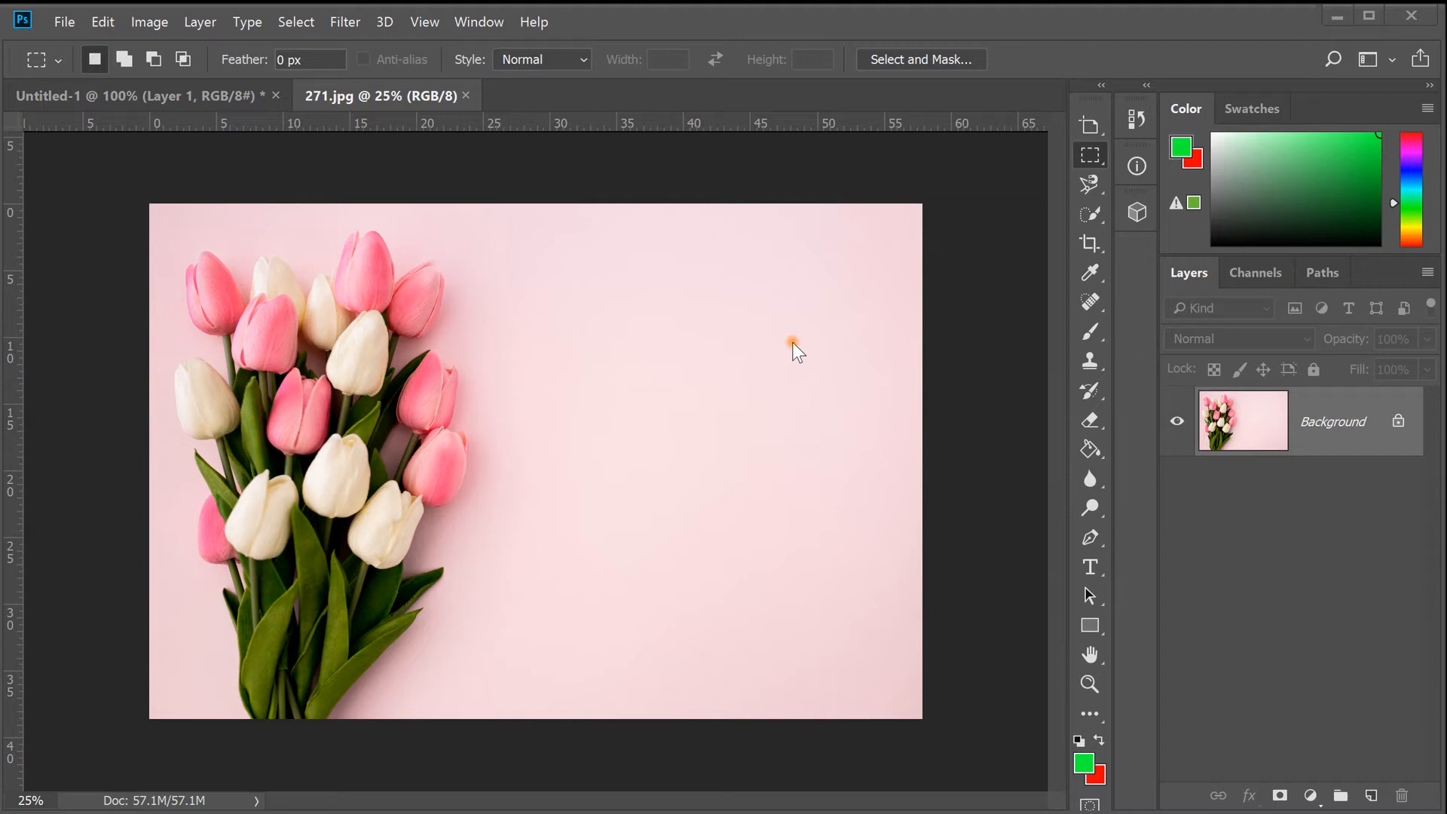
key(w)
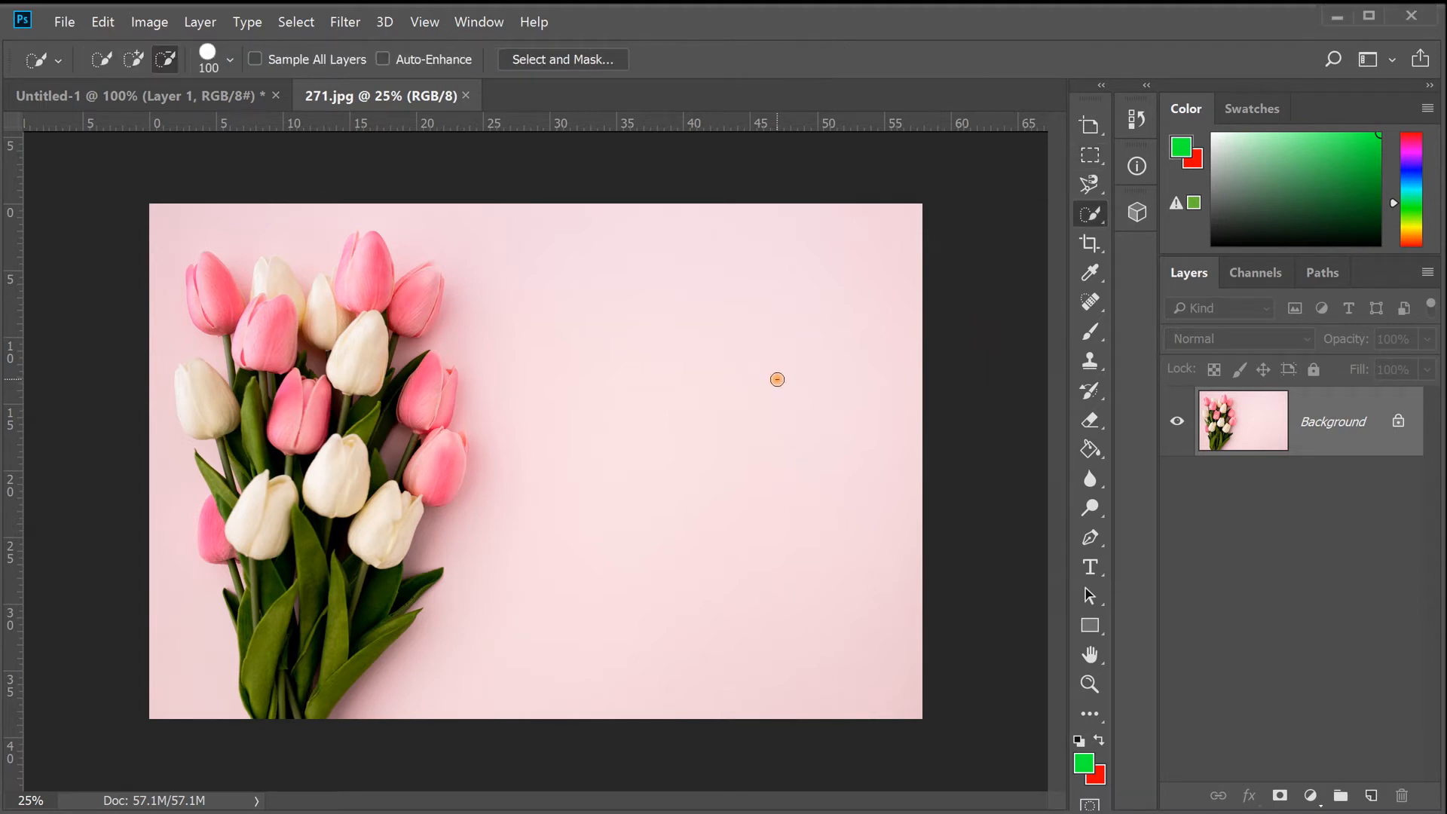
key(shift+w)
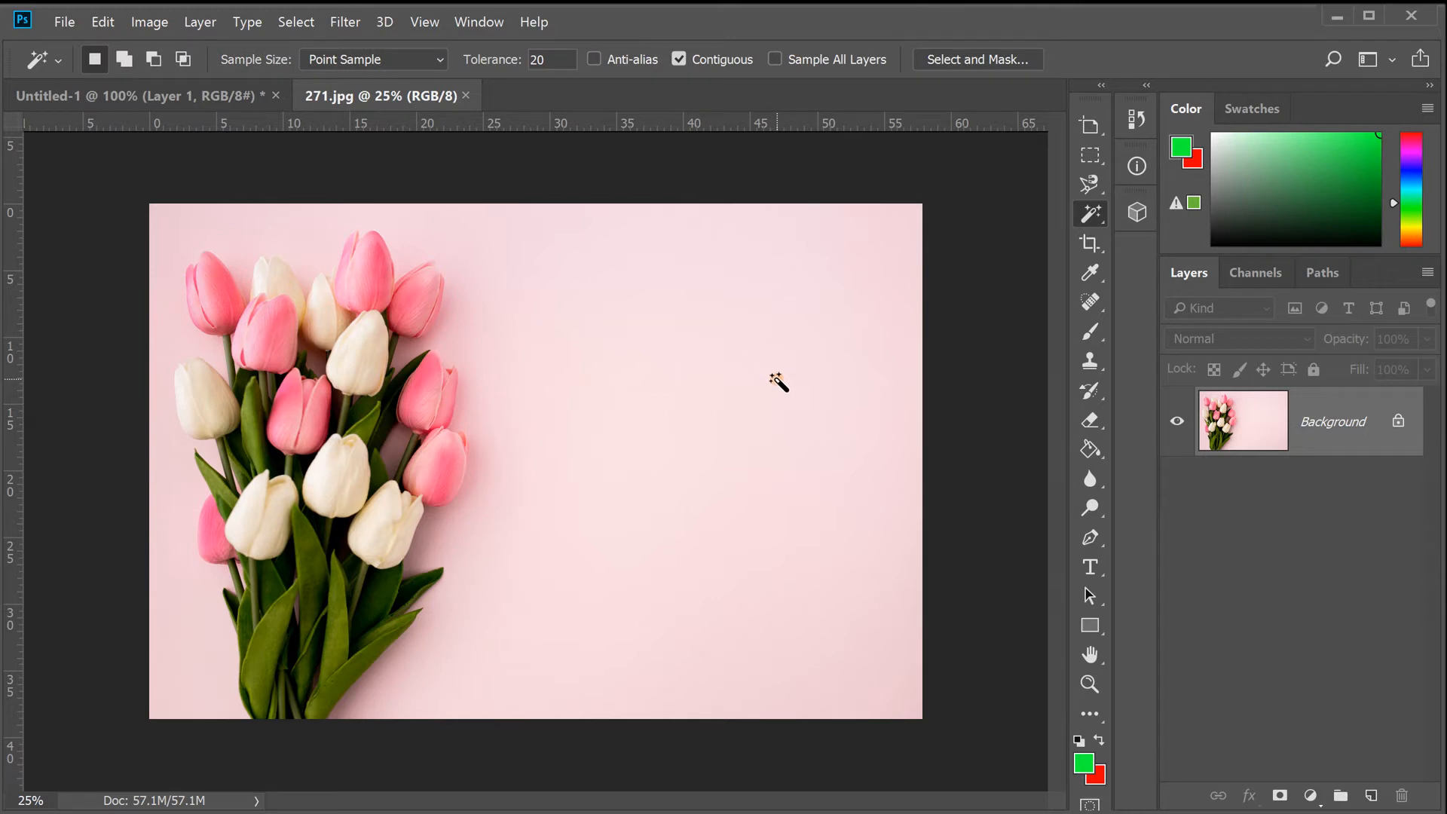
key(shift+w)
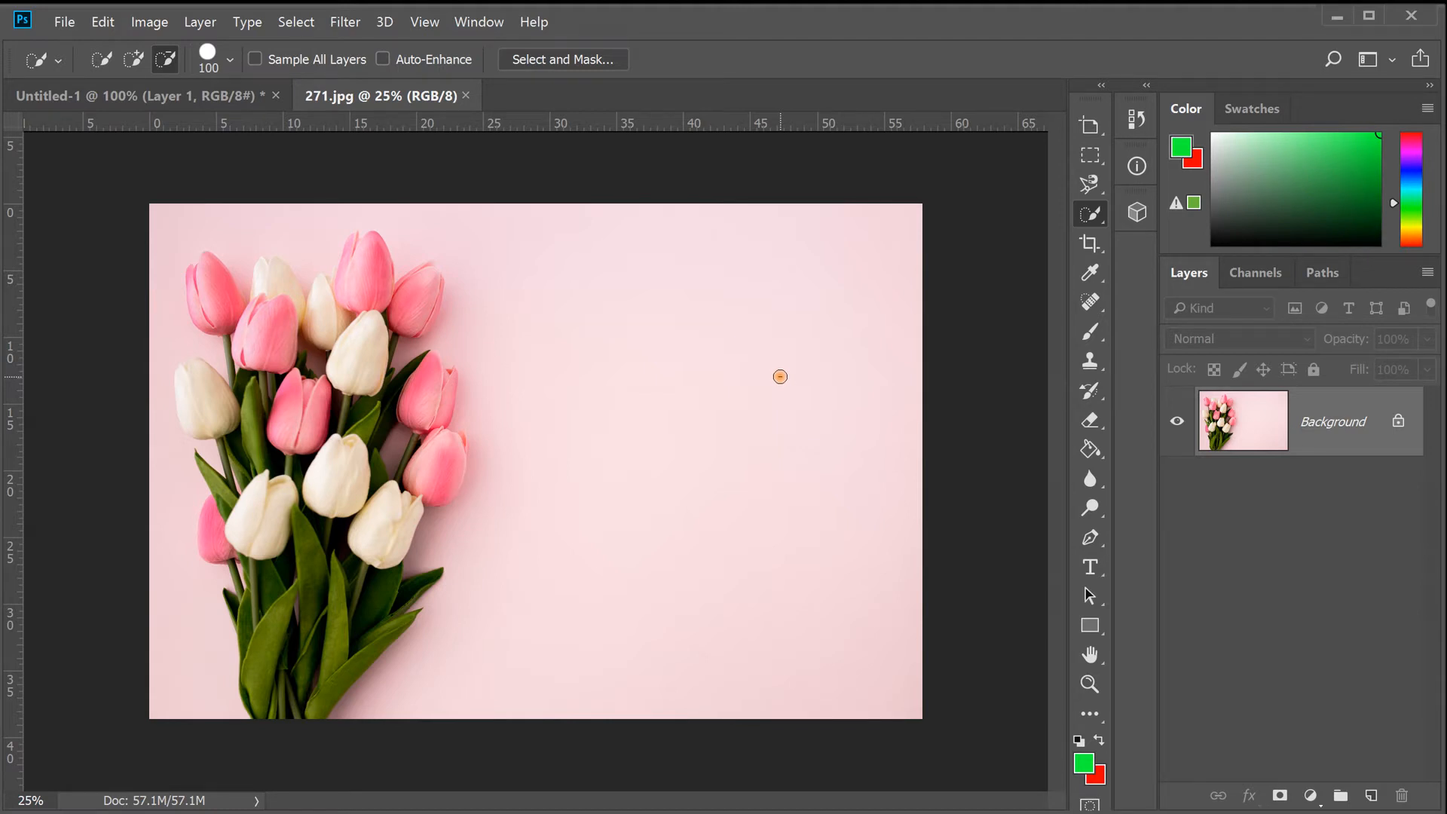
- Crop the photo to the tulip bouquet with the Crop tool, trimming off the empty pink area beside it
click(1091, 240)
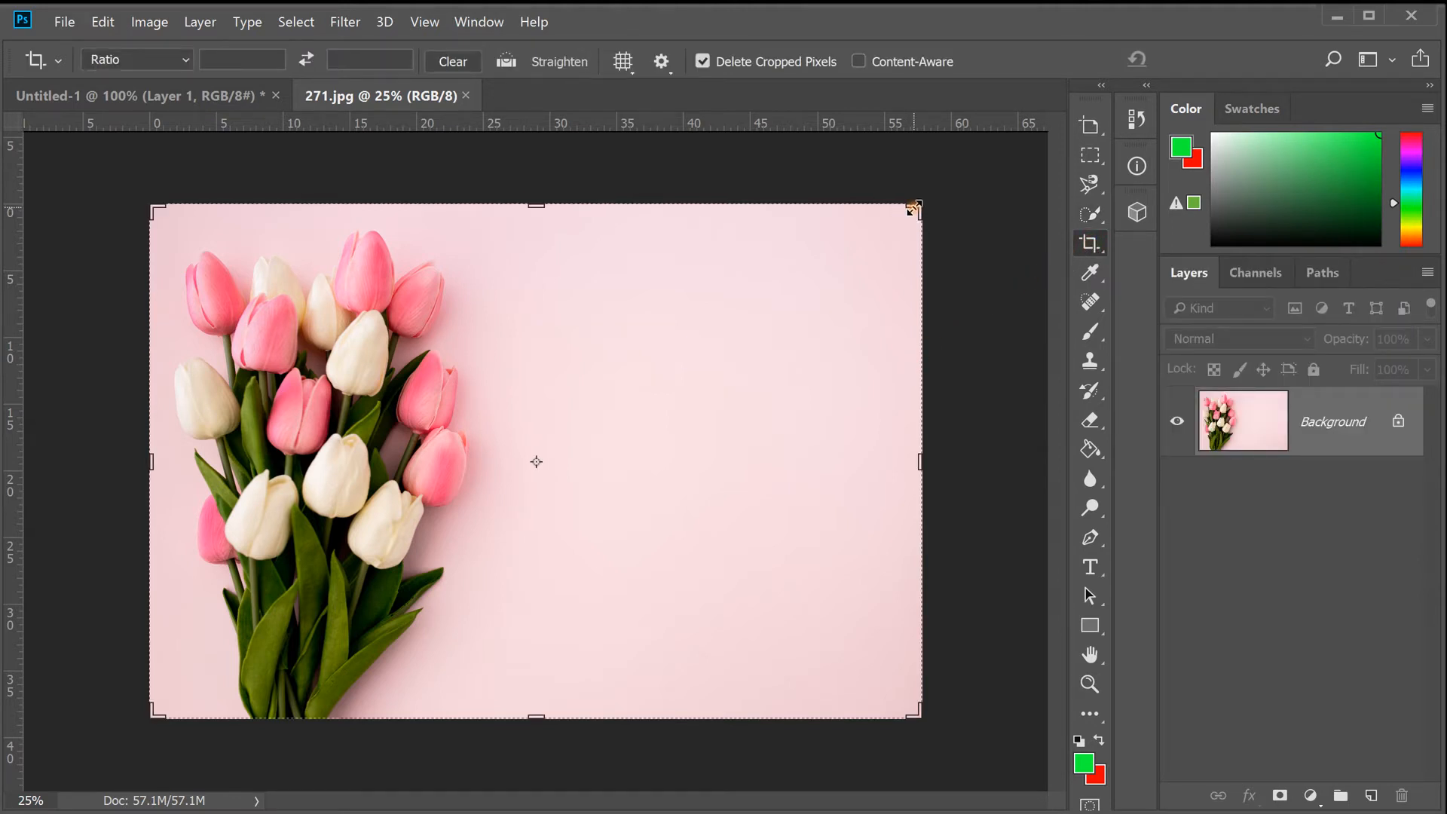
drag(914, 209, 711, 215)
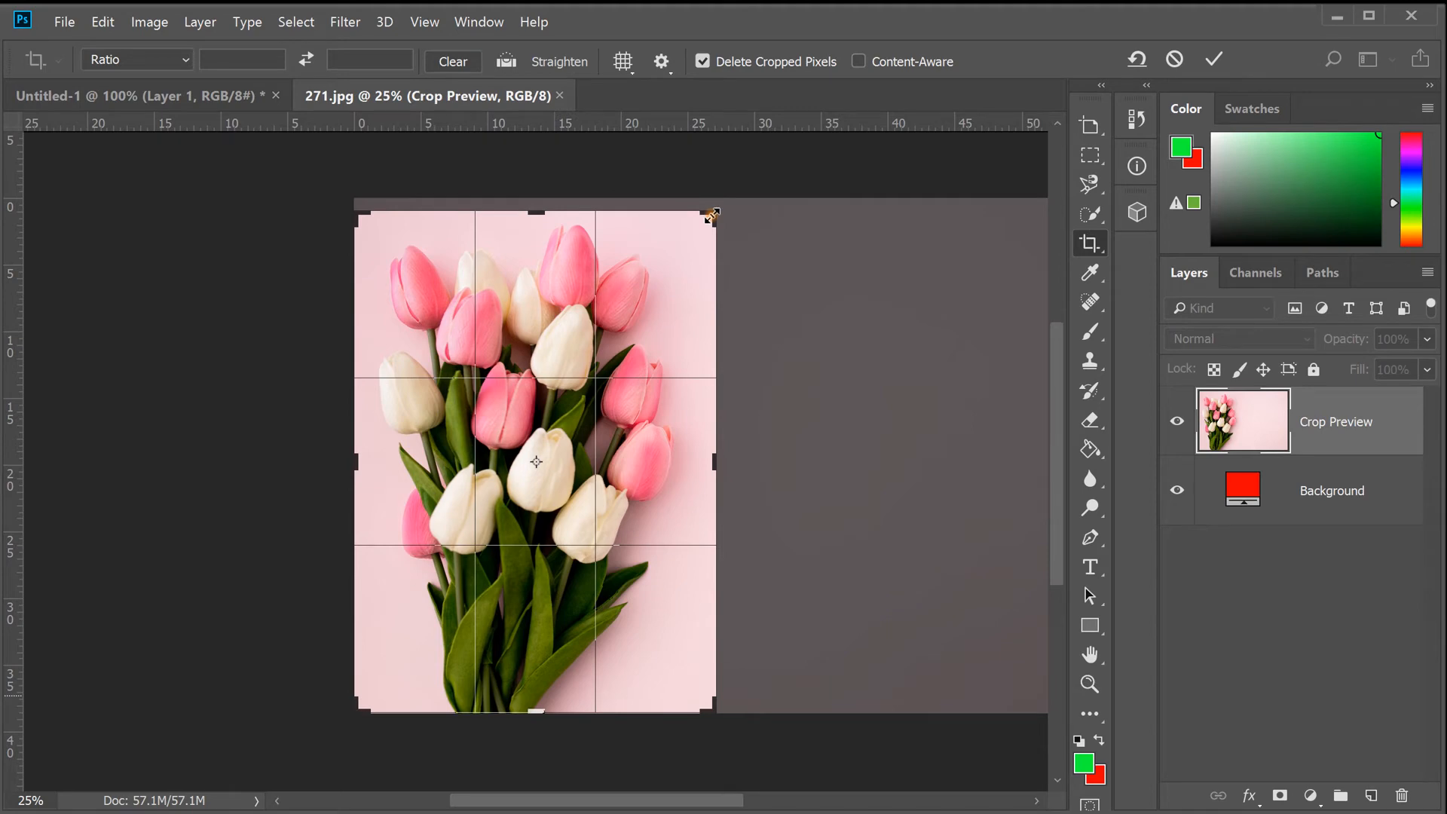
key(Return)
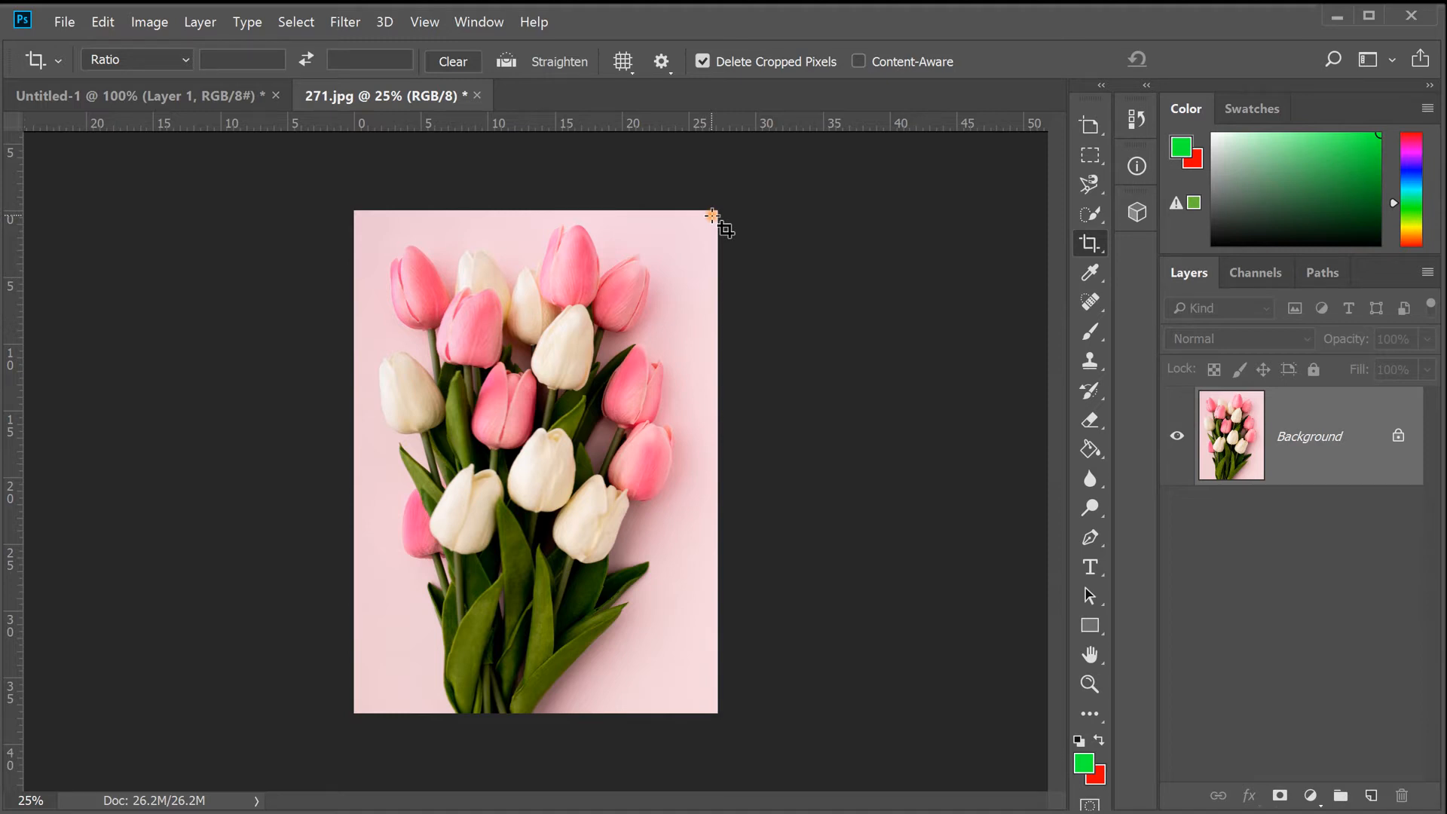
- Draw a rectangular marquee around the tulip heads and crop the image to that selection
right_click(1091, 243)
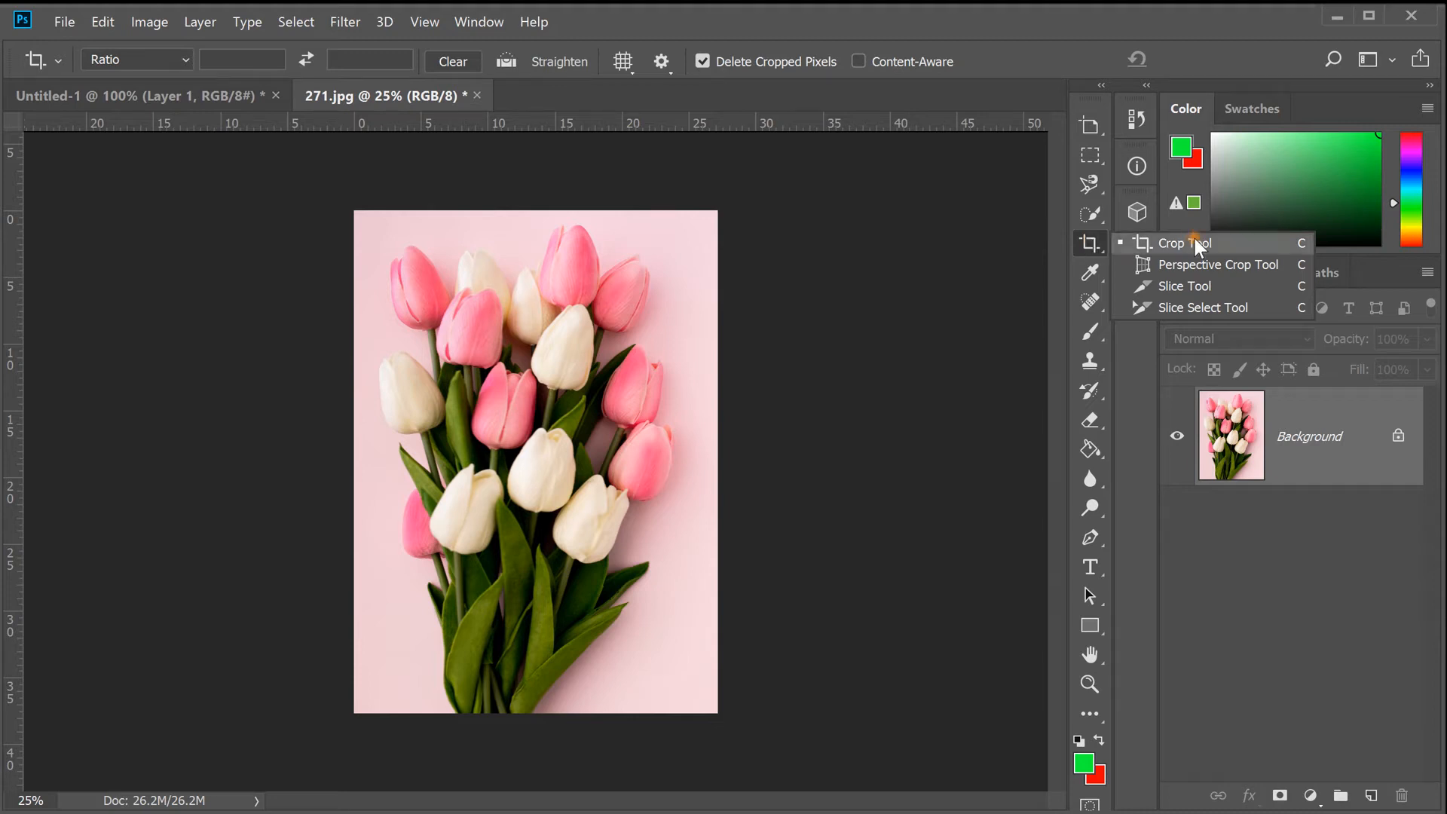
click(1092, 151)
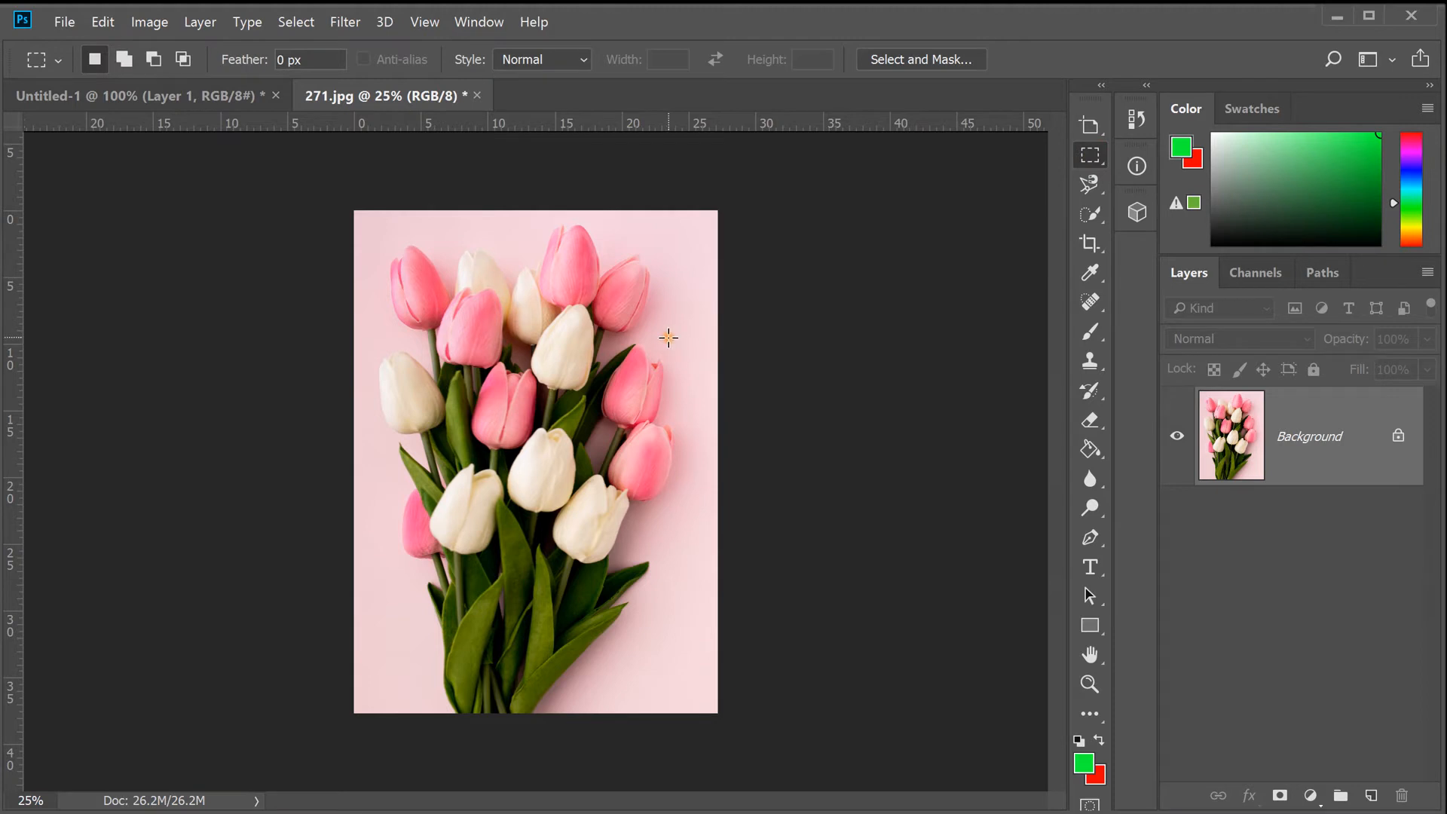
drag(372, 220, 678, 601)
click(156, 21)
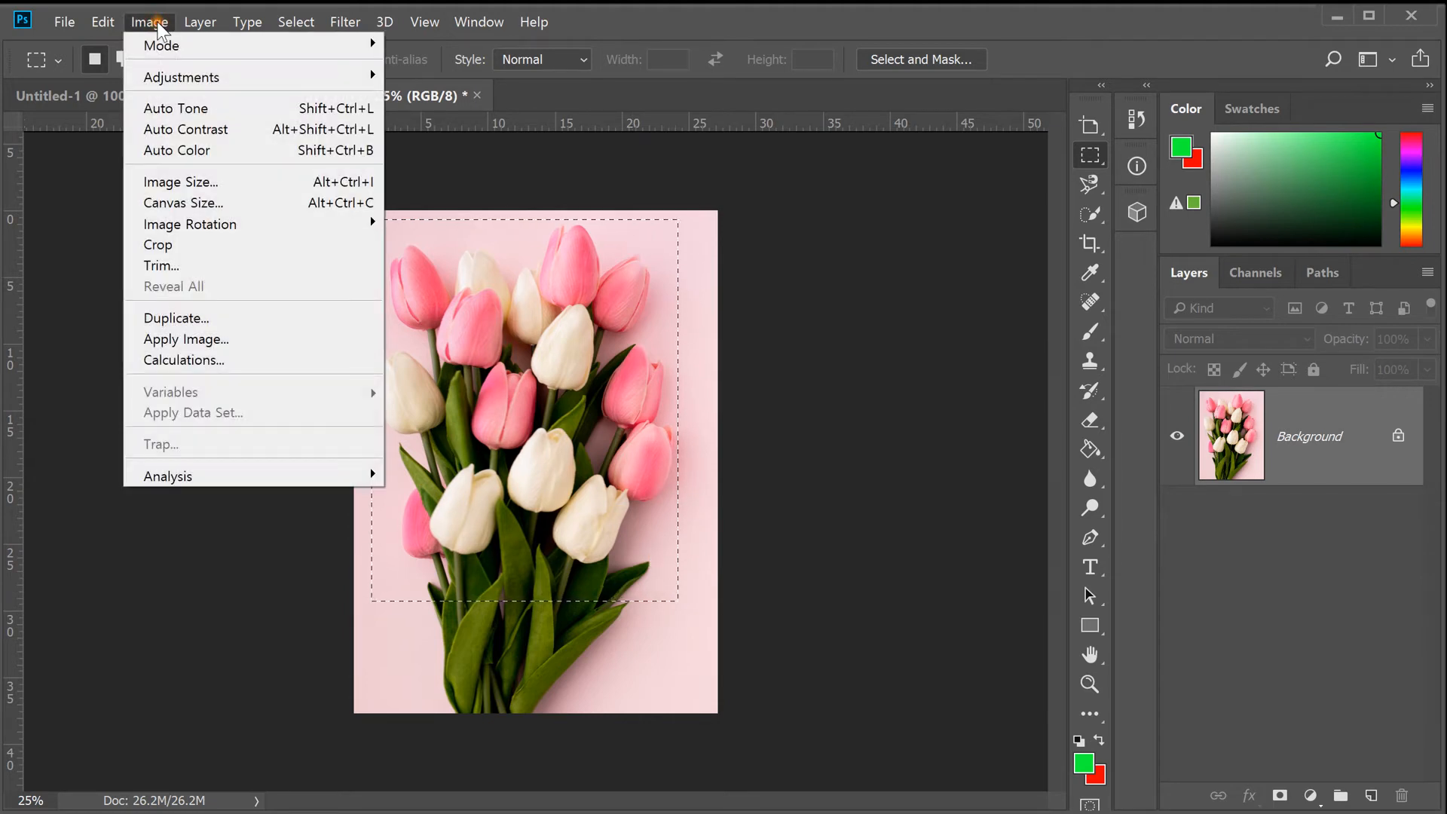
click(295, 243)
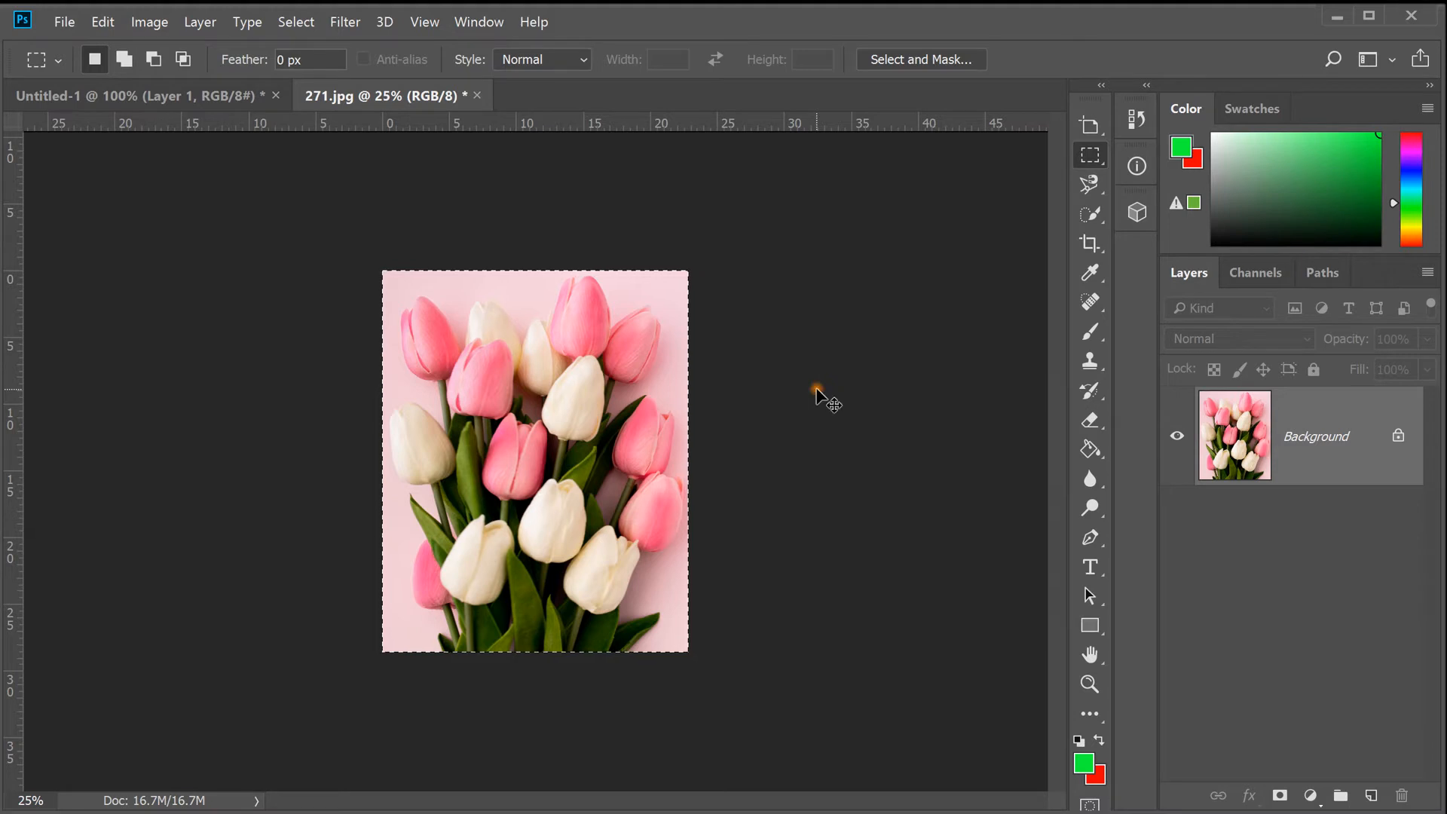
- Undo both crops and the marquee selection to restore the full-width tulip photo
key(ctrl+z)
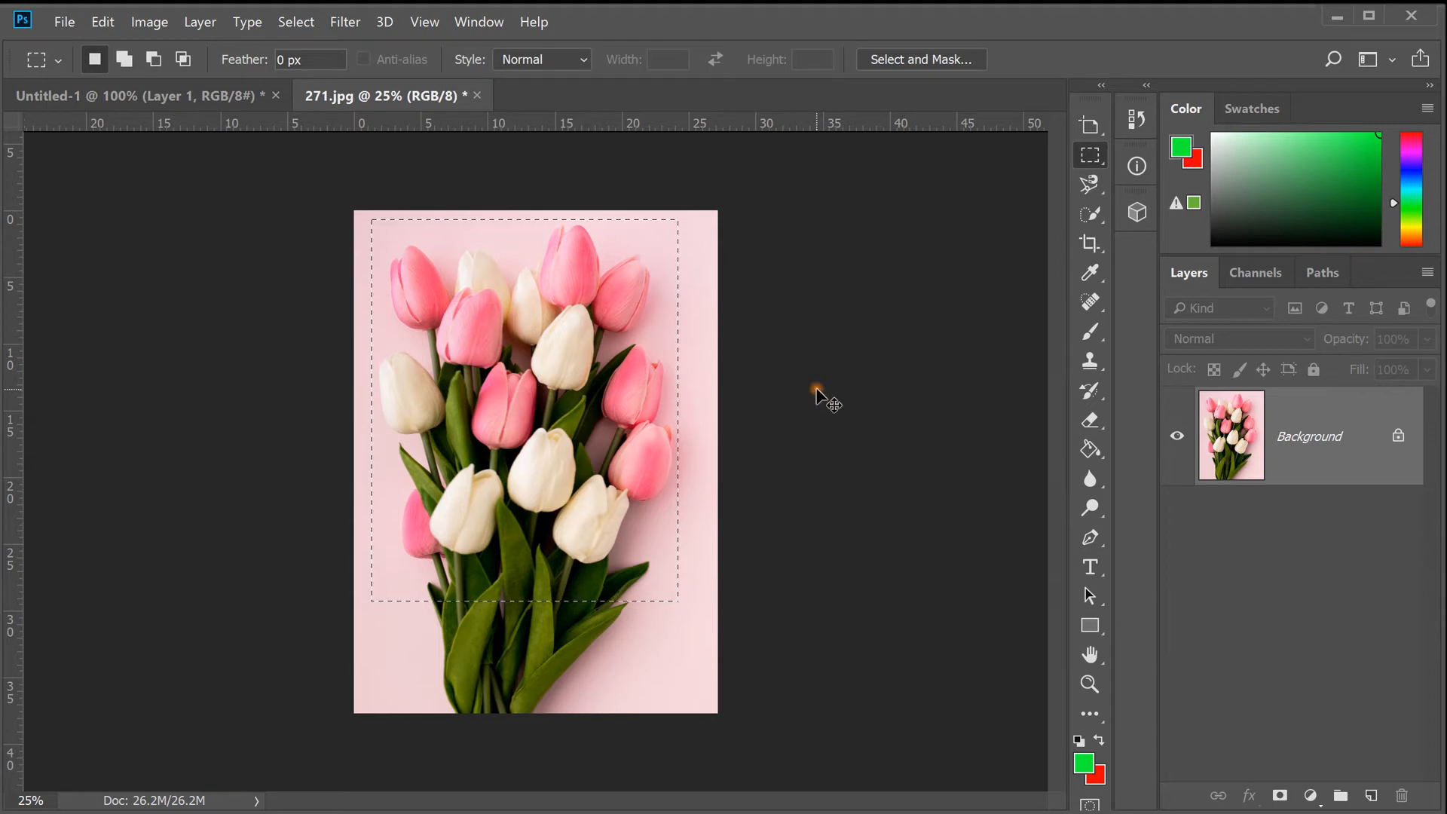
click(818, 394)
key(ctrl+alt+z)
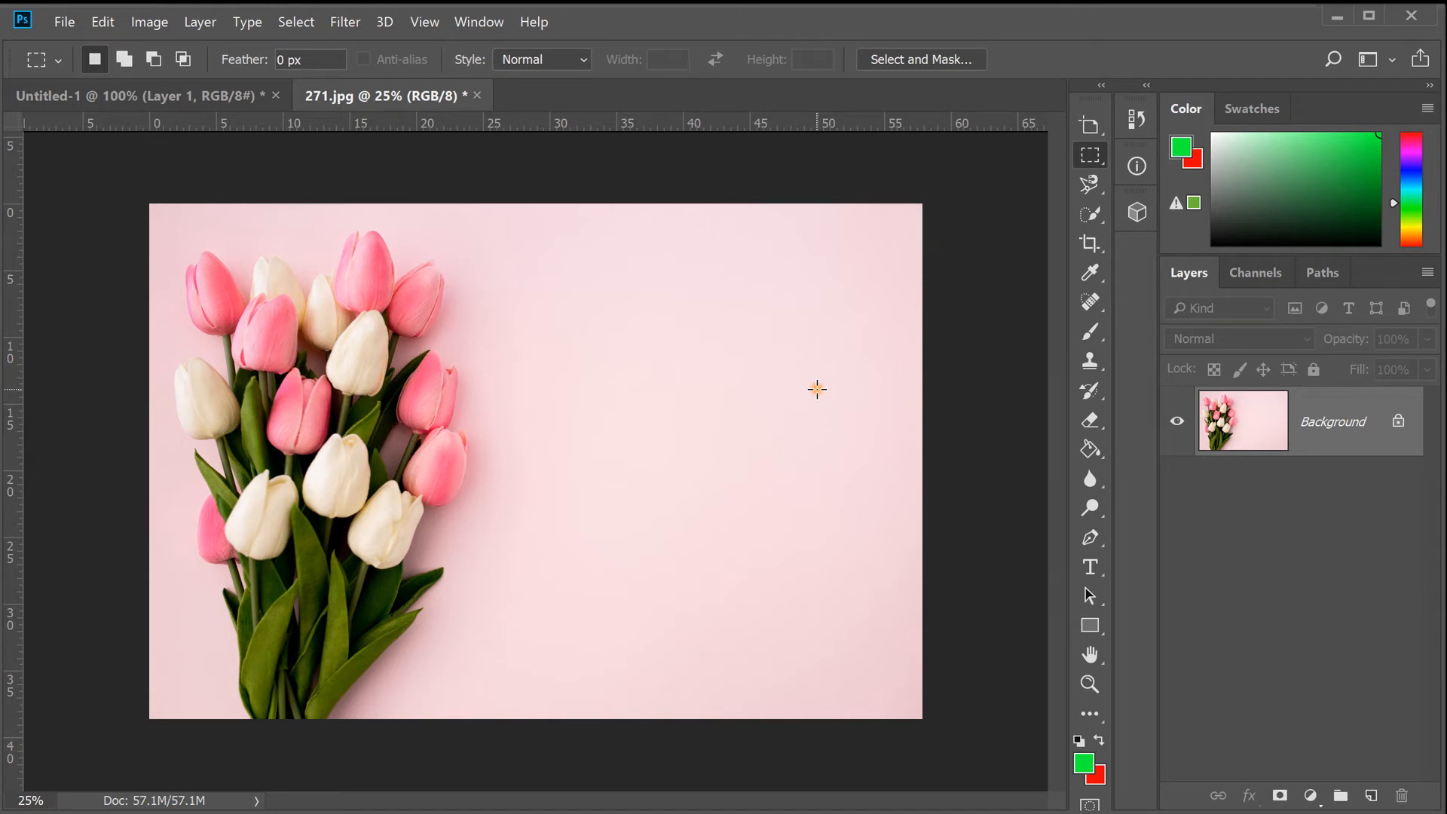
- Sample the pink background, a pink tulip and finally a green leaf as the foreground colour with the Eyedropper tool
click(1091, 273)
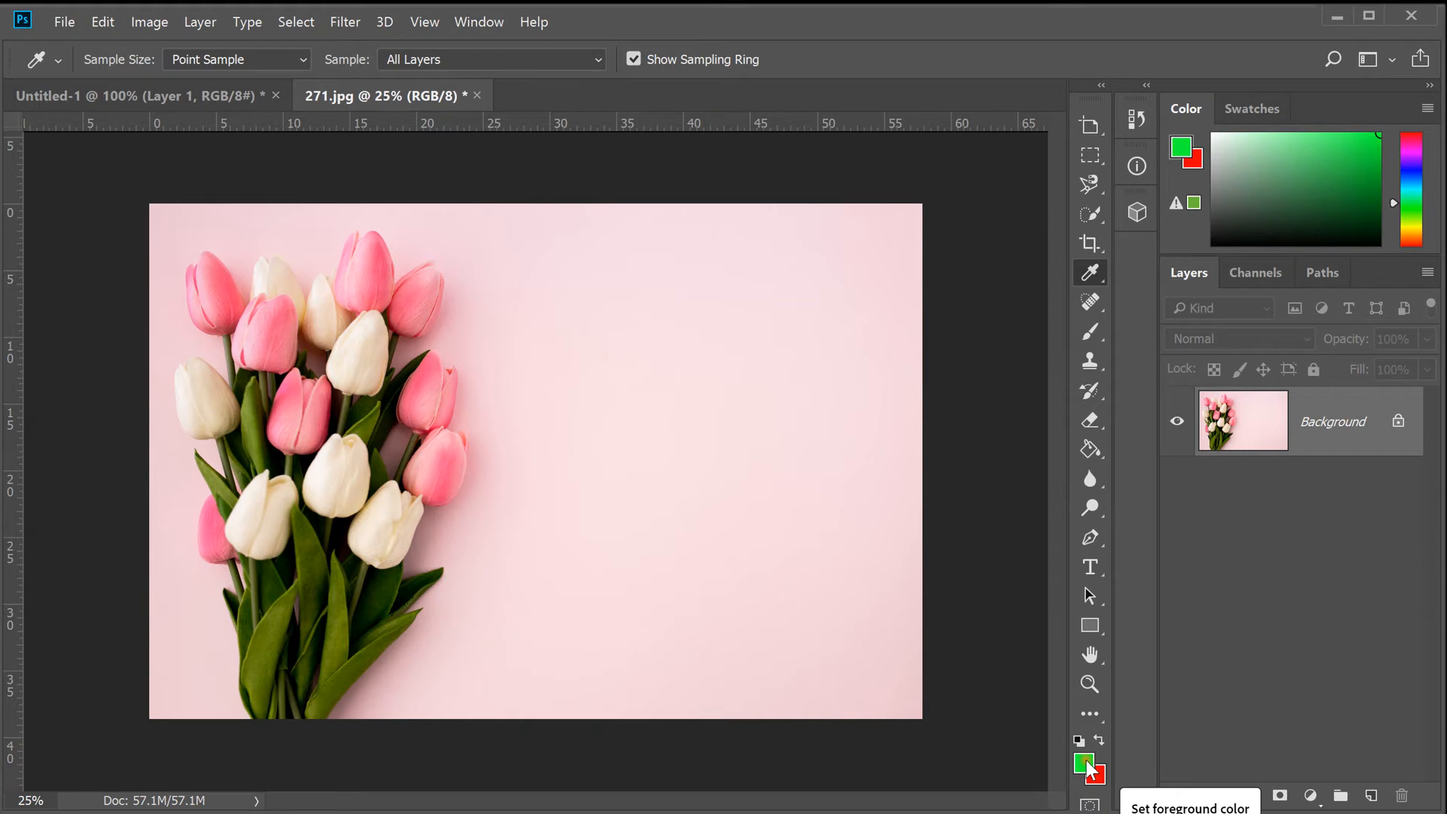
click(864, 315)
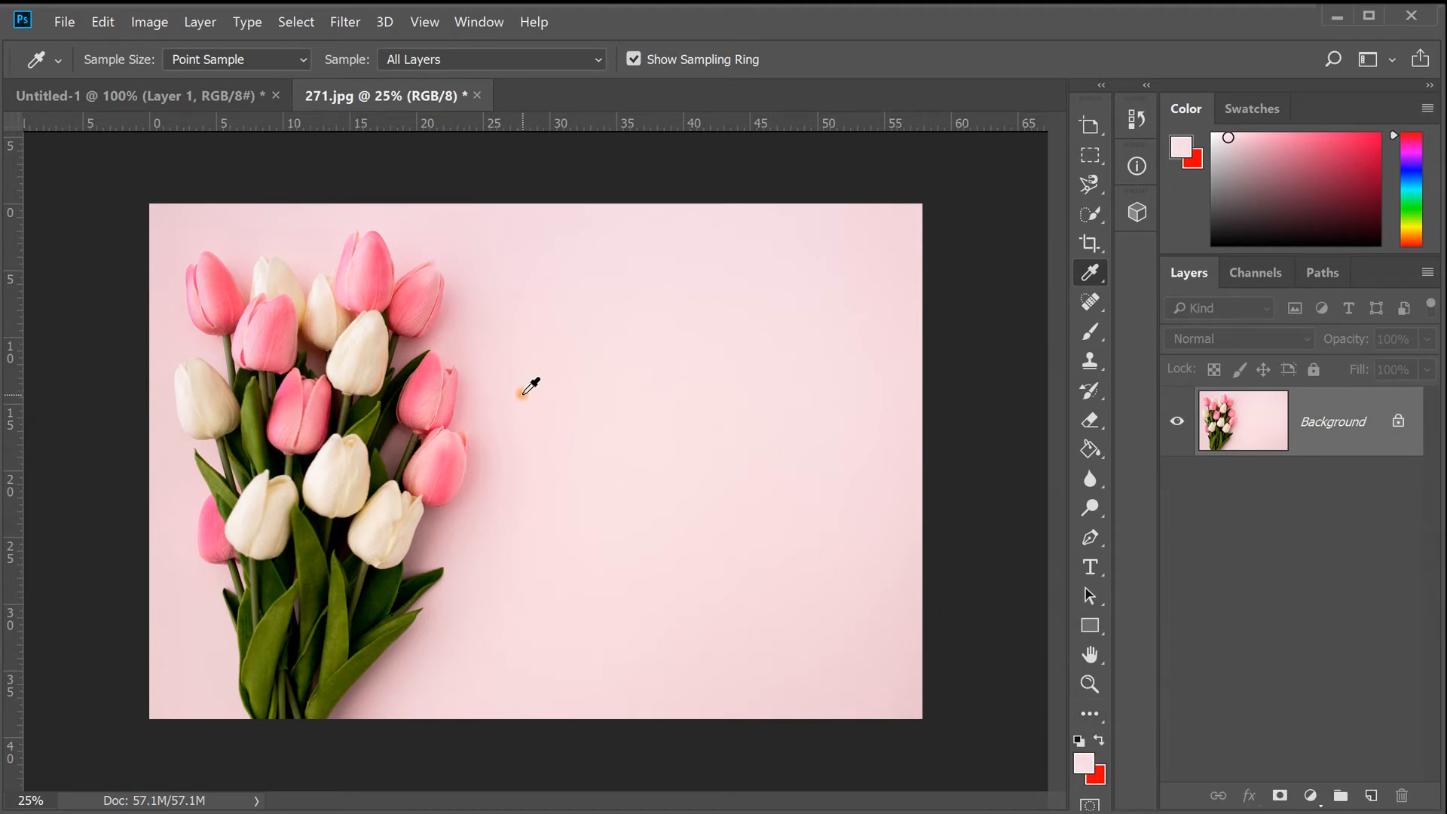
click(423, 389)
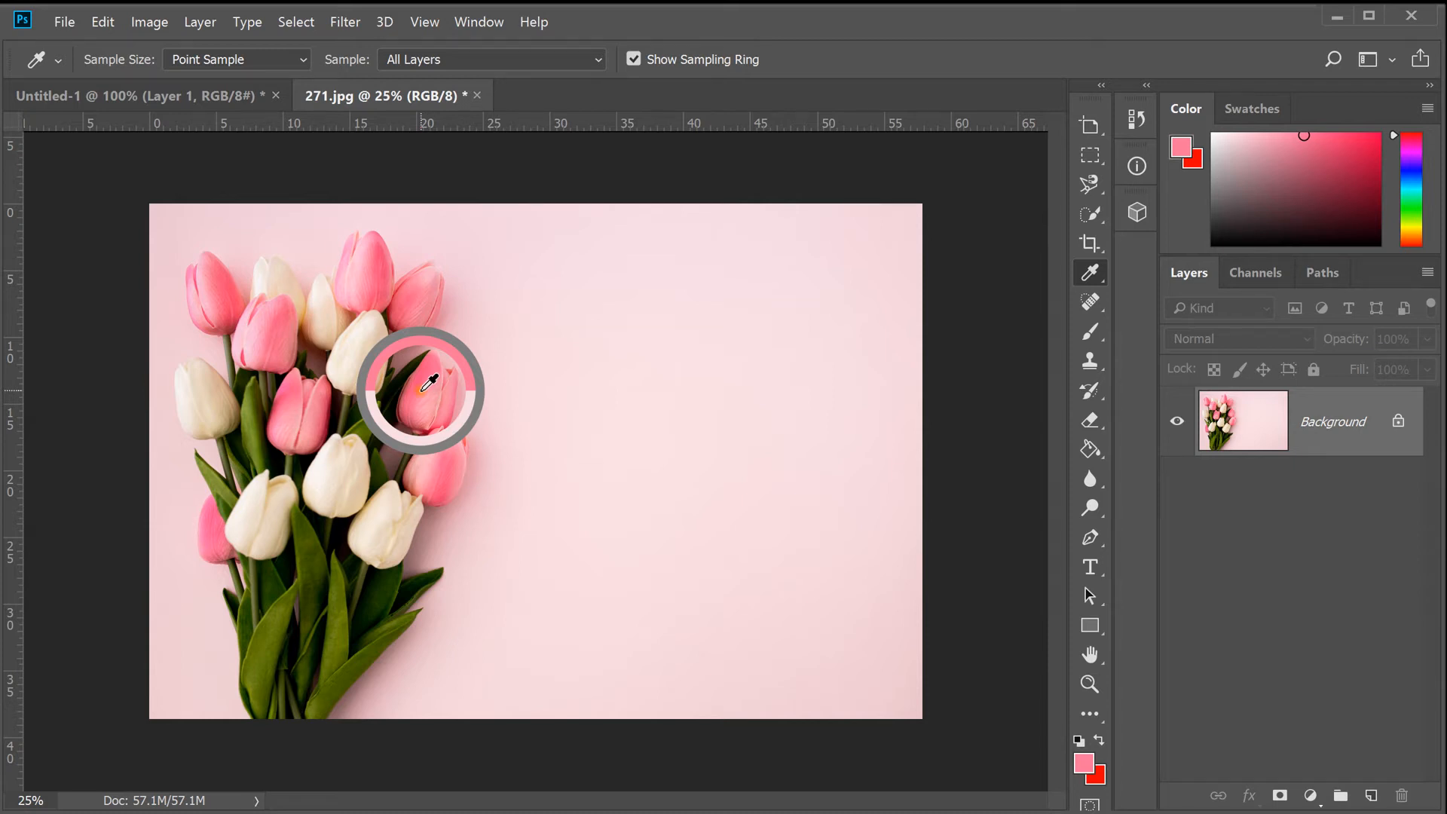
mouse_move(423, 390)
mouse_down()
mouse_move(433, 412)
mouse_move(422, 381)
mouse_move(447, 390)
mouse_move(440, 377)
mouse_move(397, 392)
mouse_move(372, 423)
mouse_move(360, 409)
mouse_move(323, 573)
mouse_move(343, 625)
mouse_move(347, 570)
mouse_up()
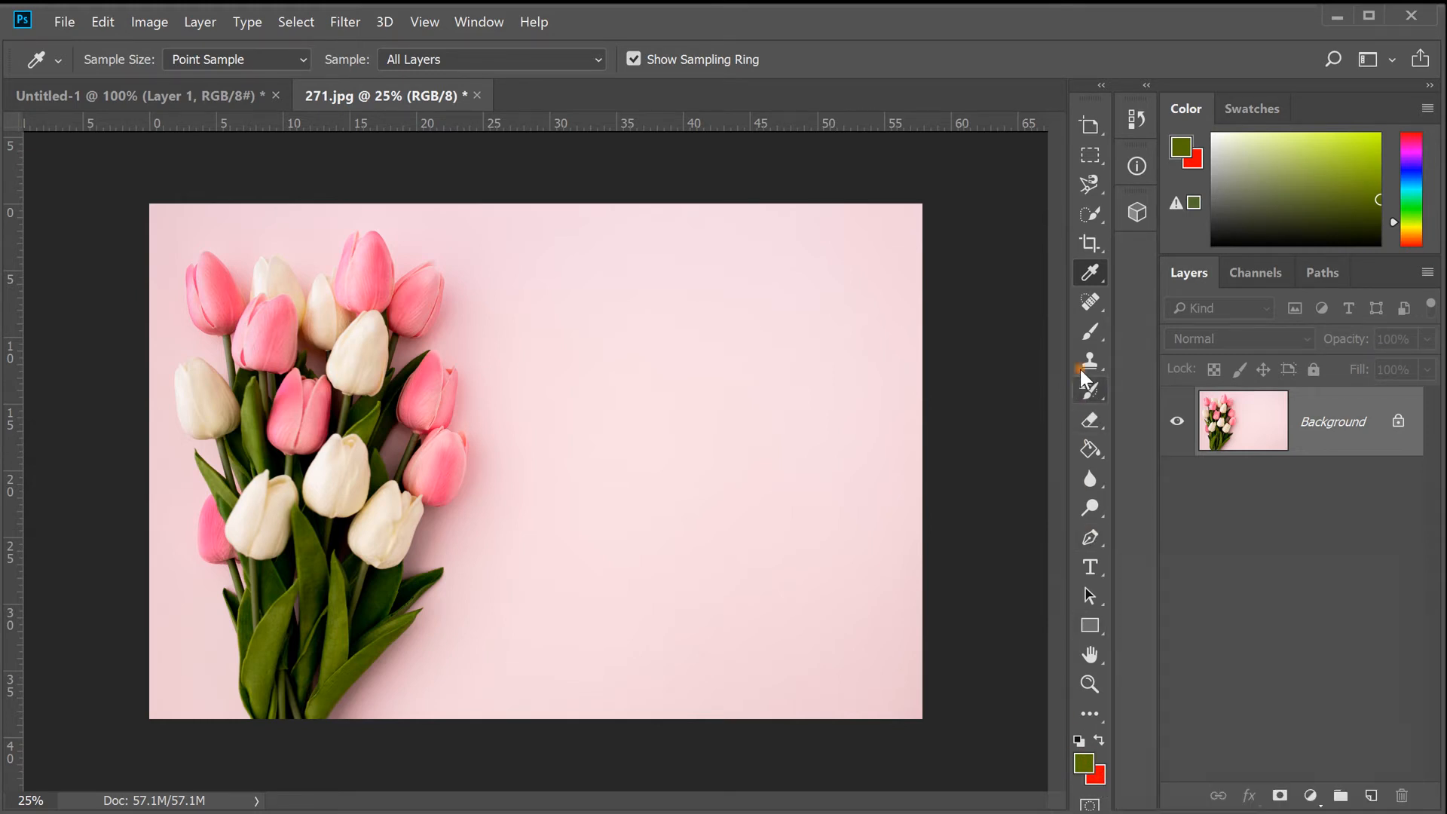
- Paint a thin green S-curve on the empty pink area with the Brush tool, plus a thicker one beside it at brush size 125
click(1090, 330)
mouse_move(799, 305)
mouse_down()
mouse_move(740, 327)
mouse_move(653, 418)
mouse_move(760, 450)
mouse_move(724, 548)
mouse_move(664, 590)
mouse_up()
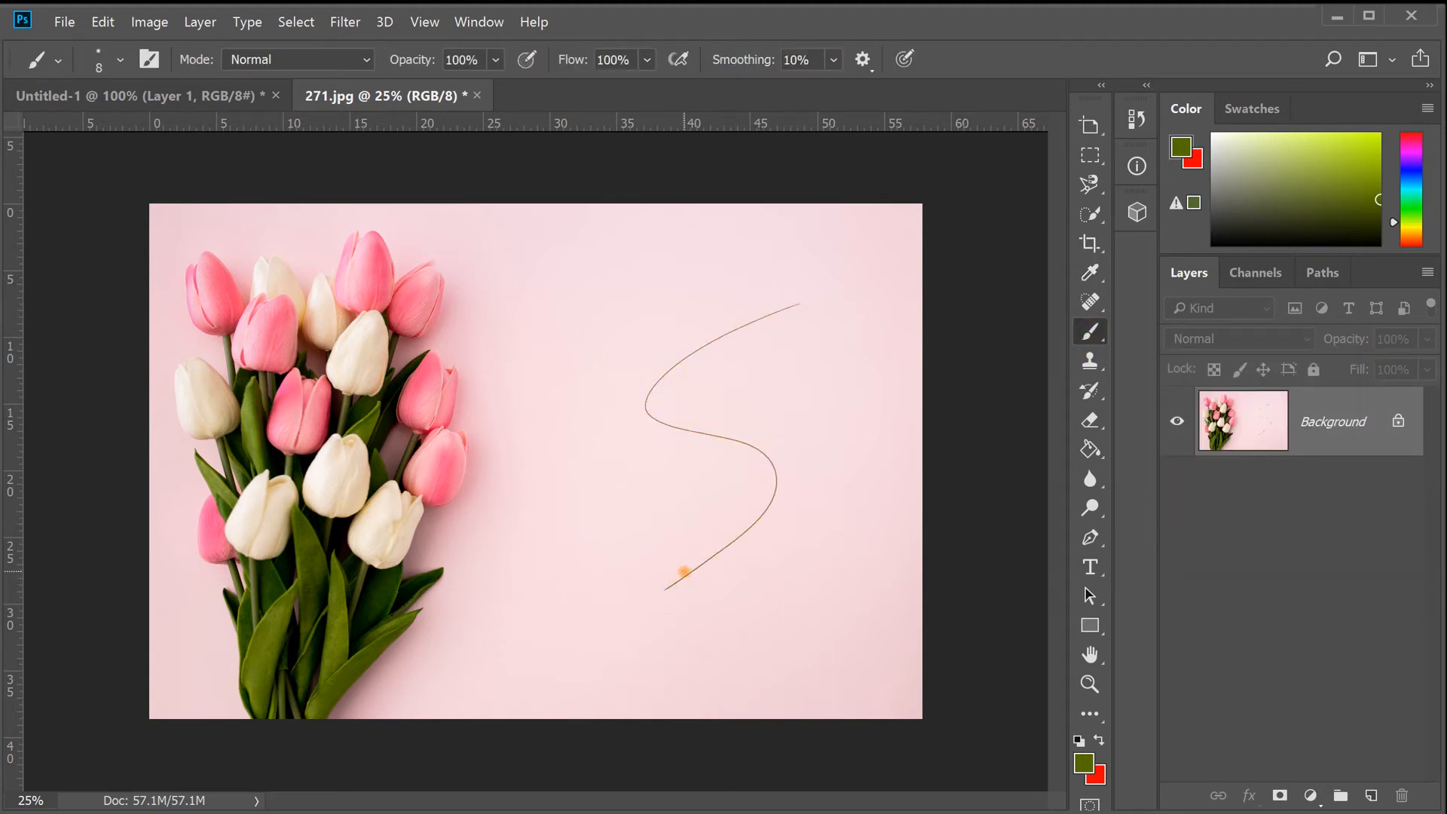
key(bracketright)
key(bracketright)
key(bracketright)
key(bracketright)
key(bracketright)
key(bracketright)
key(bracketright)
key(bracketright)
key(bracketright)
key(bracketright)
mouse_move(632, 356)
mouse_down()
mouse_move(580, 447)
mouse_move(645, 501)
mouse_move(591, 561)
mouse_up()
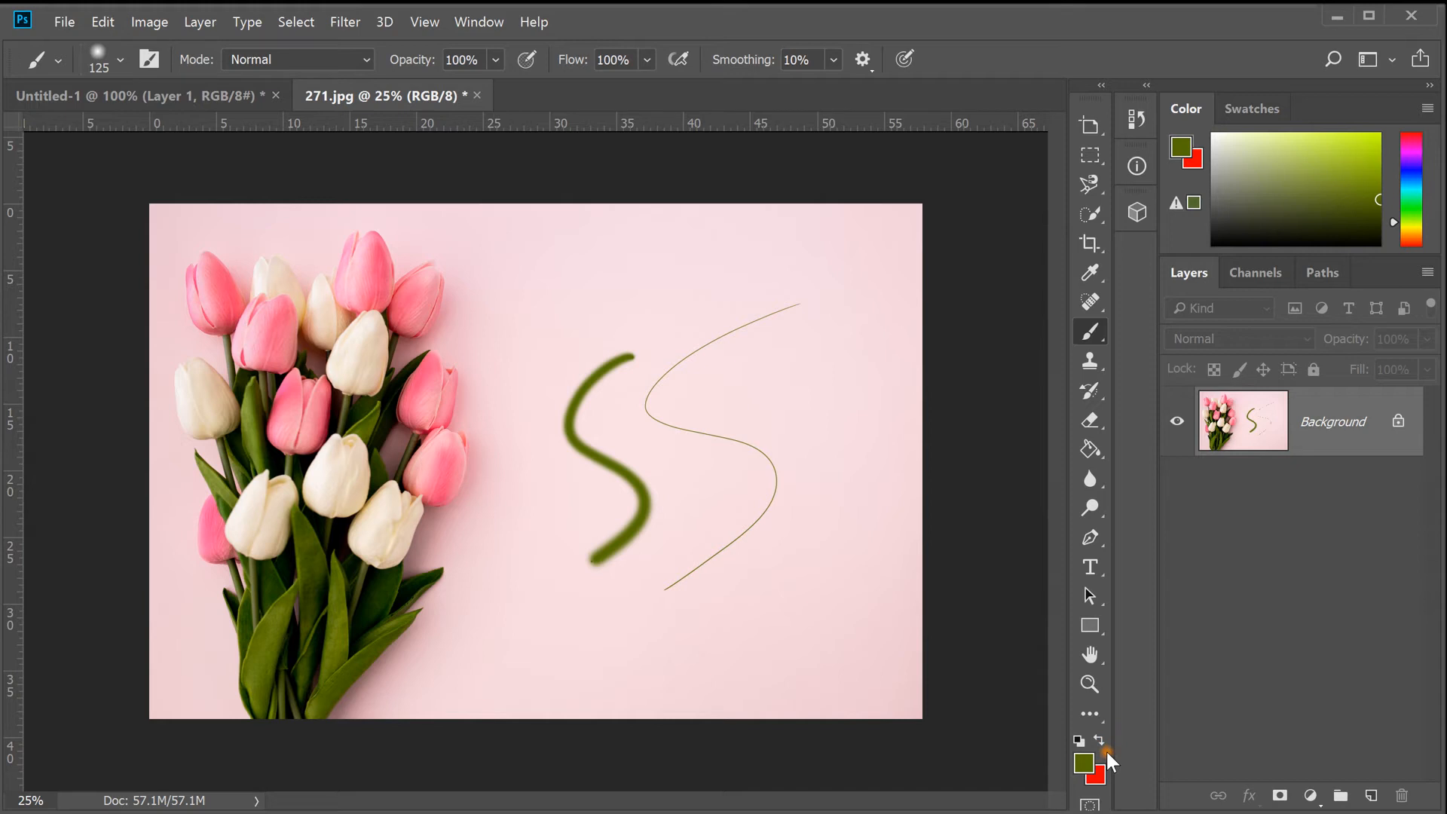
- Enlarge the Eraser to size 600 and erase a strip along the photo's far pink edge at 25% opacity
click(1092, 421)
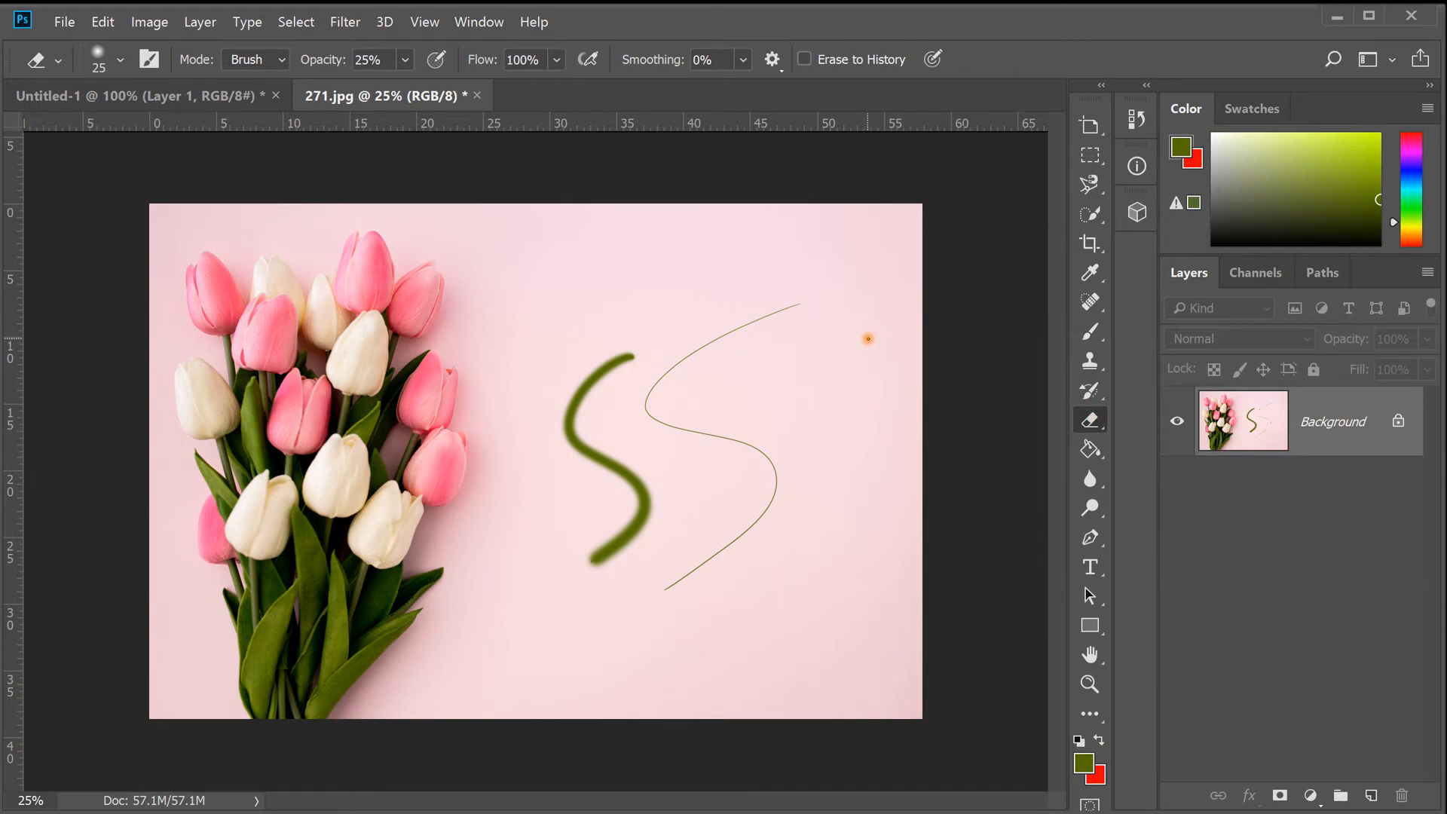
key(bracketright)
key(bracketright)
key(bracketright)
key(bracketright)
key(bracketright)
key(bracketright)
key(bracketright)
key(bracketright)
mouse_move(878, 329)
mouse_down()
mouse_move(838, 406)
mouse_move(855, 481)
mouse_move(789, 602)
mouse_move(869, 384)
mouse_move(867, 469)
mouse_move(905, 478)
mouse_move(903, 448)
mouse_move(917, 511)
mouse_move(905, 400)
mouse_move(894, 608)
mouse_up()
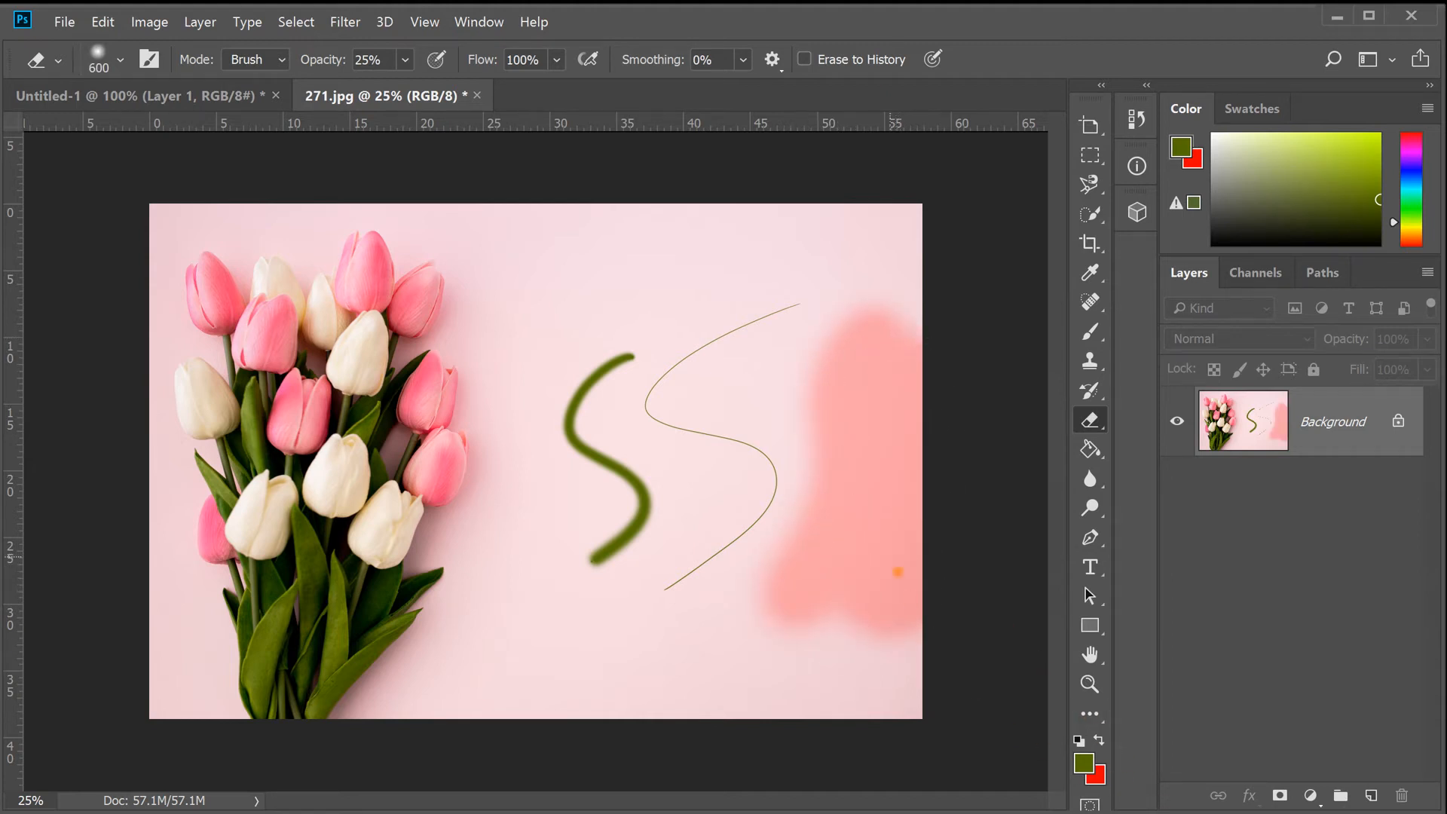
mouse_move(861, 527)
mouse_down()
mouse_move(834, 539)
mouse_move(879, 394)
mouse_move(863, 554)
mouse_up()
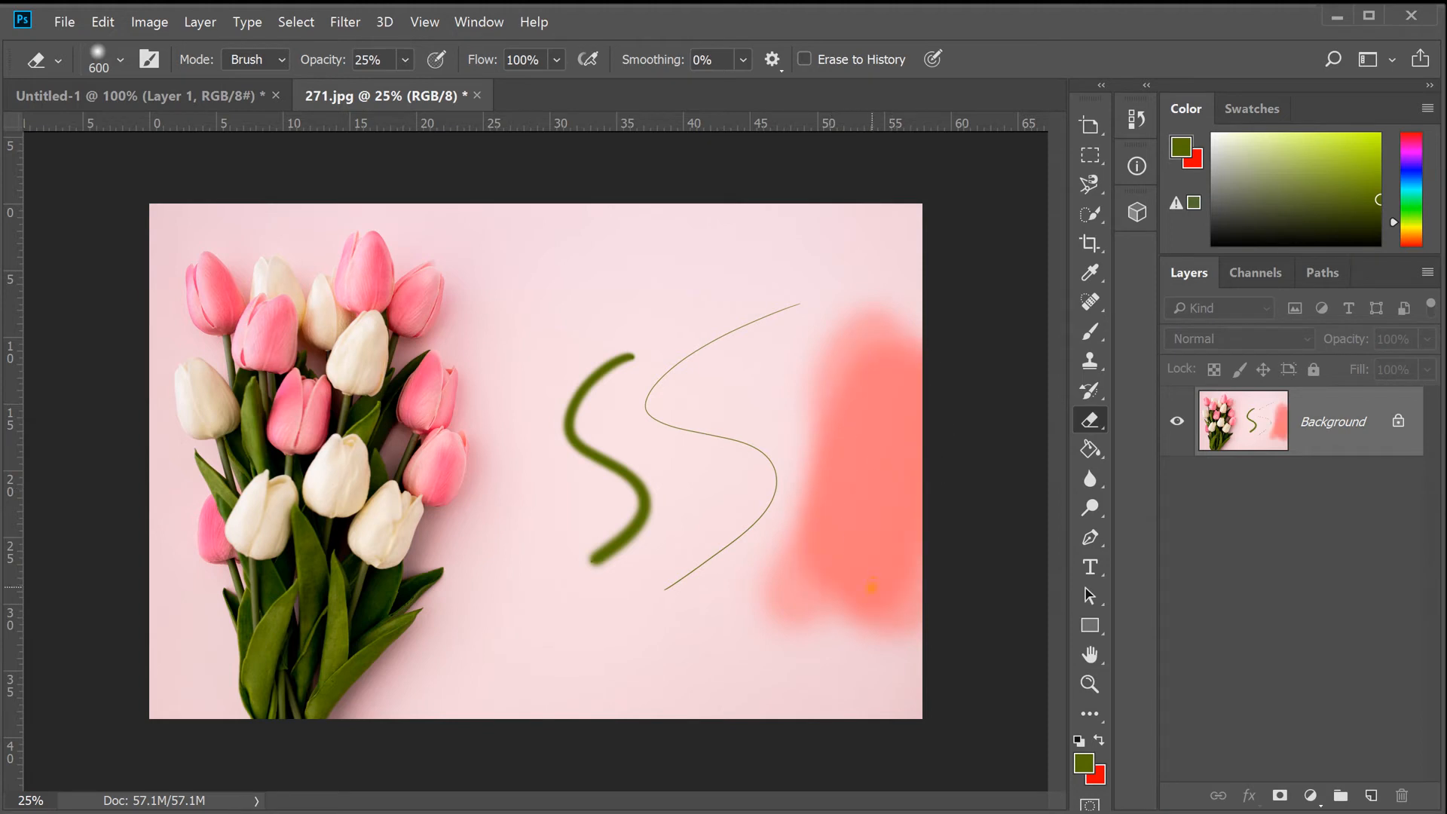
- Set the Eraser opacity to 100% and erase over the same strip to the solid red background colour
click(370, 59)
text(100)
key(Return)
mouse_move(863, 271)
mouse_down()
mouse_move(844, 322)
mouse_move(916, 330)
mouse_move(909, 413)
mouse_move(823, 515)
mouse_move(872, 581)
mouse_up()
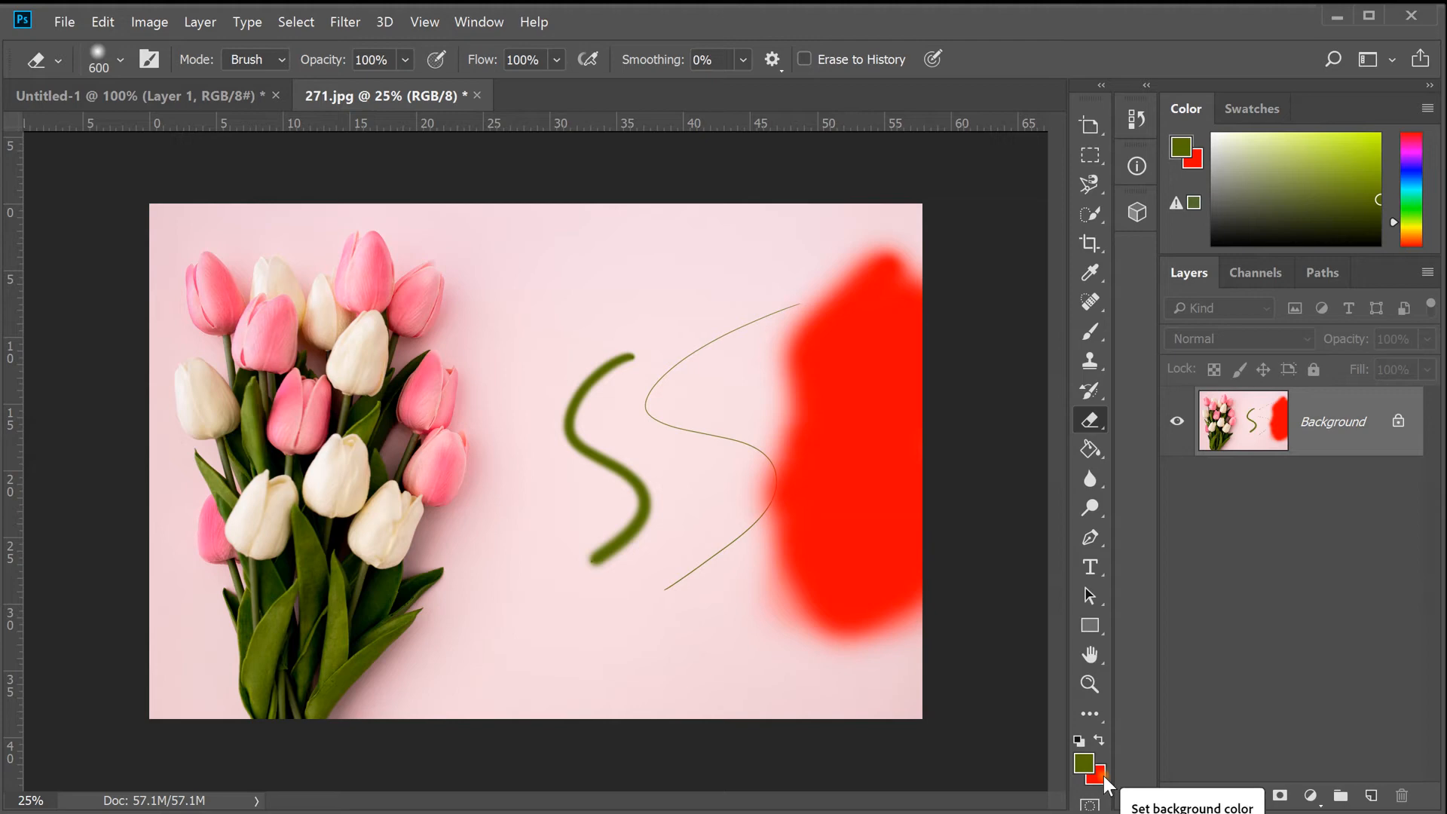
- Change the background colour to blue, hex 1200ff
key(i)
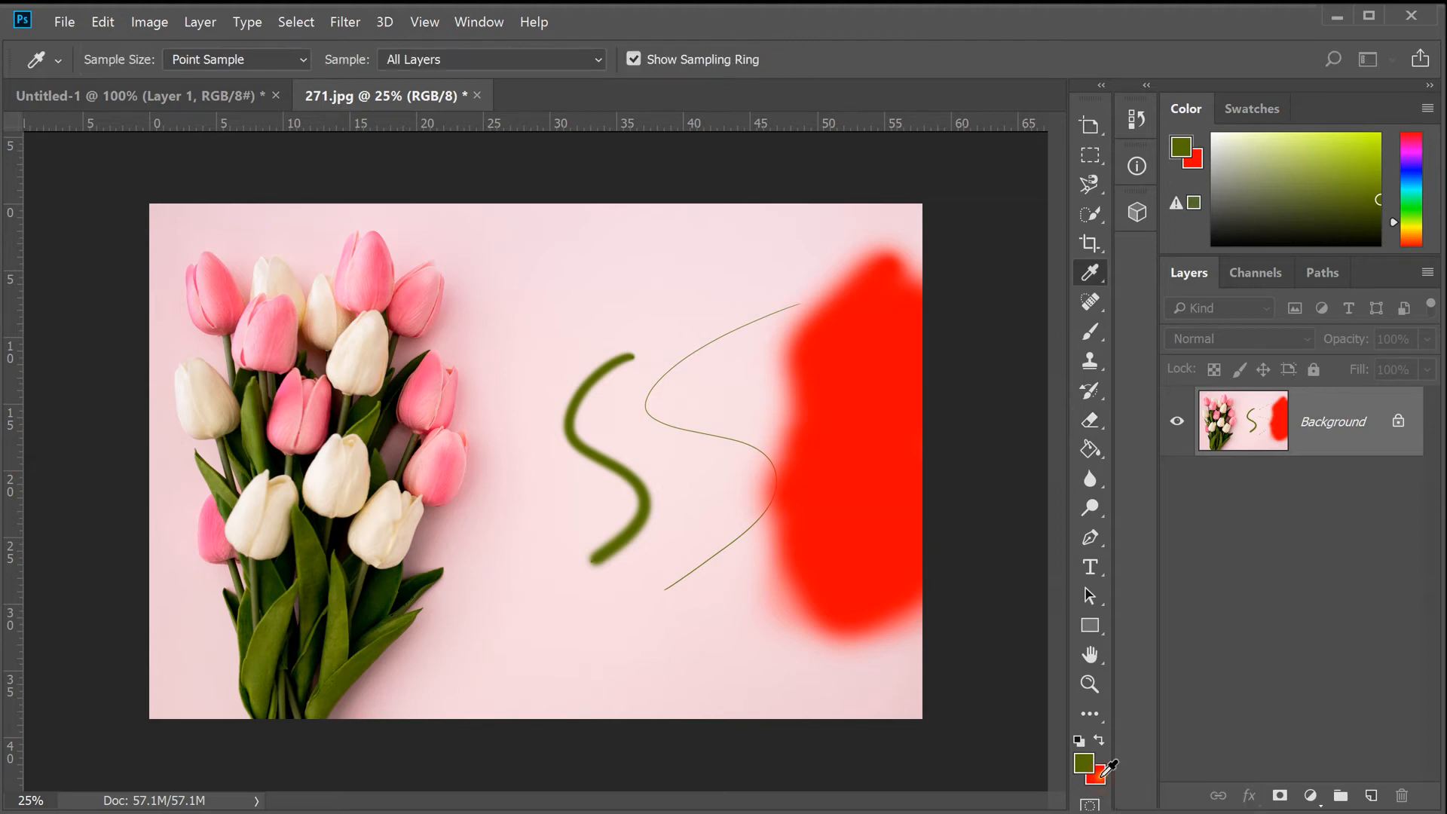
click(1102, 774)
drag(524, 263, 804, 208)
click(676, 346)
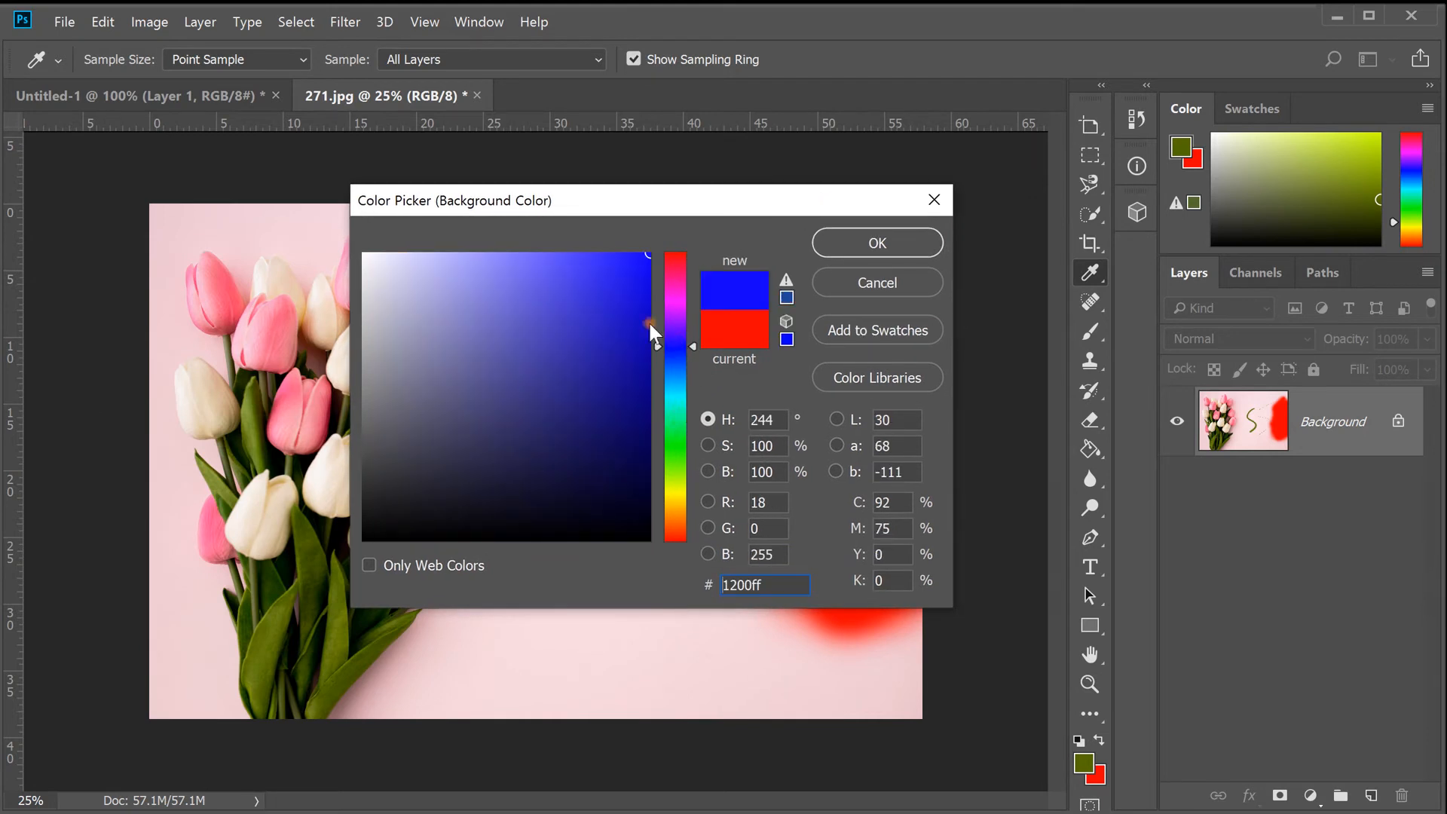
click(894, 242)
- Erase over the thin S-curve and most of the red patch with the Eraser using the blue background colour
key(e)
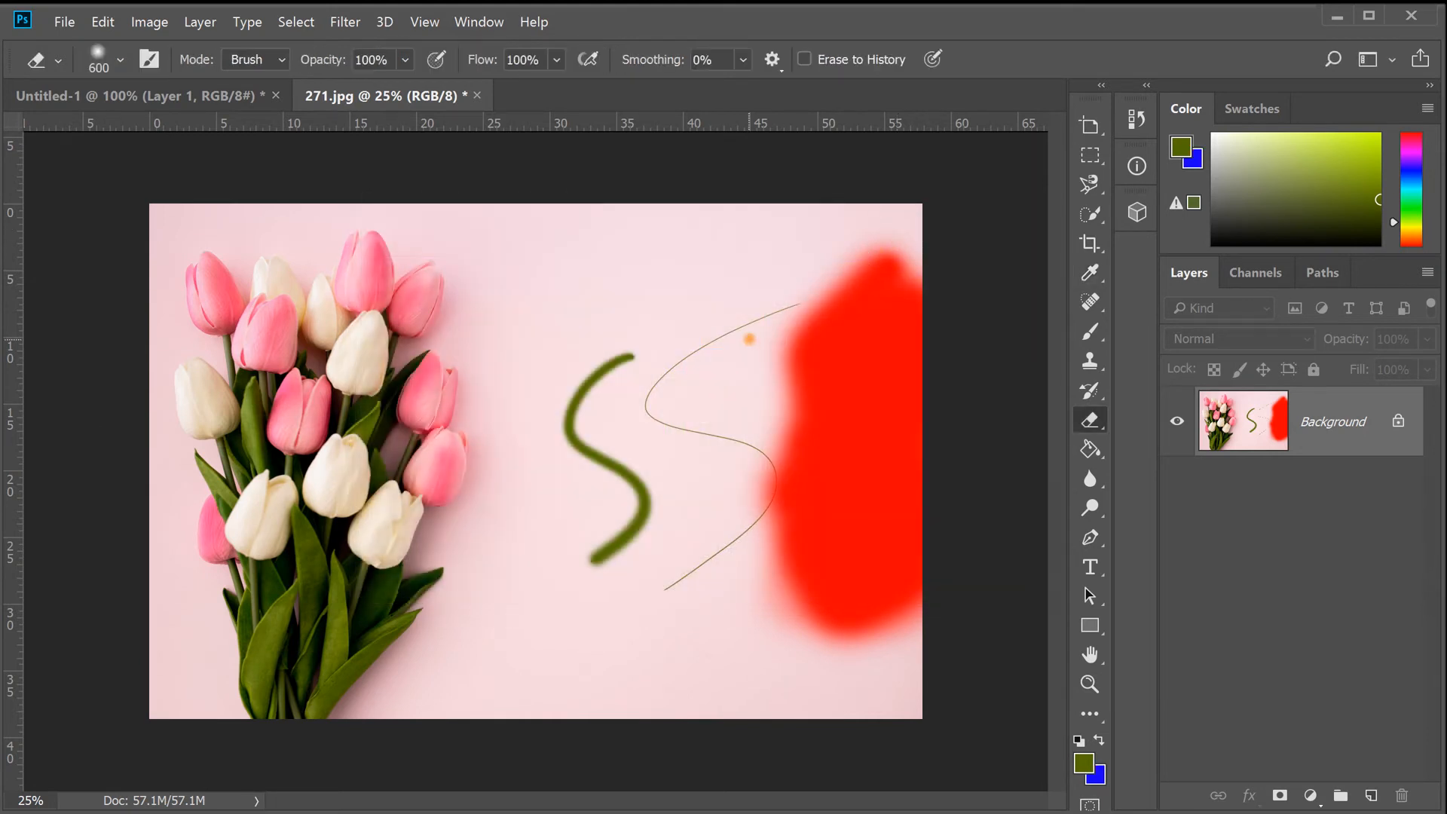
mouse_move(822, 260)
mouse_down()
mouse_move(749, 417)
mouse_move(756, 601)
mouse_up()
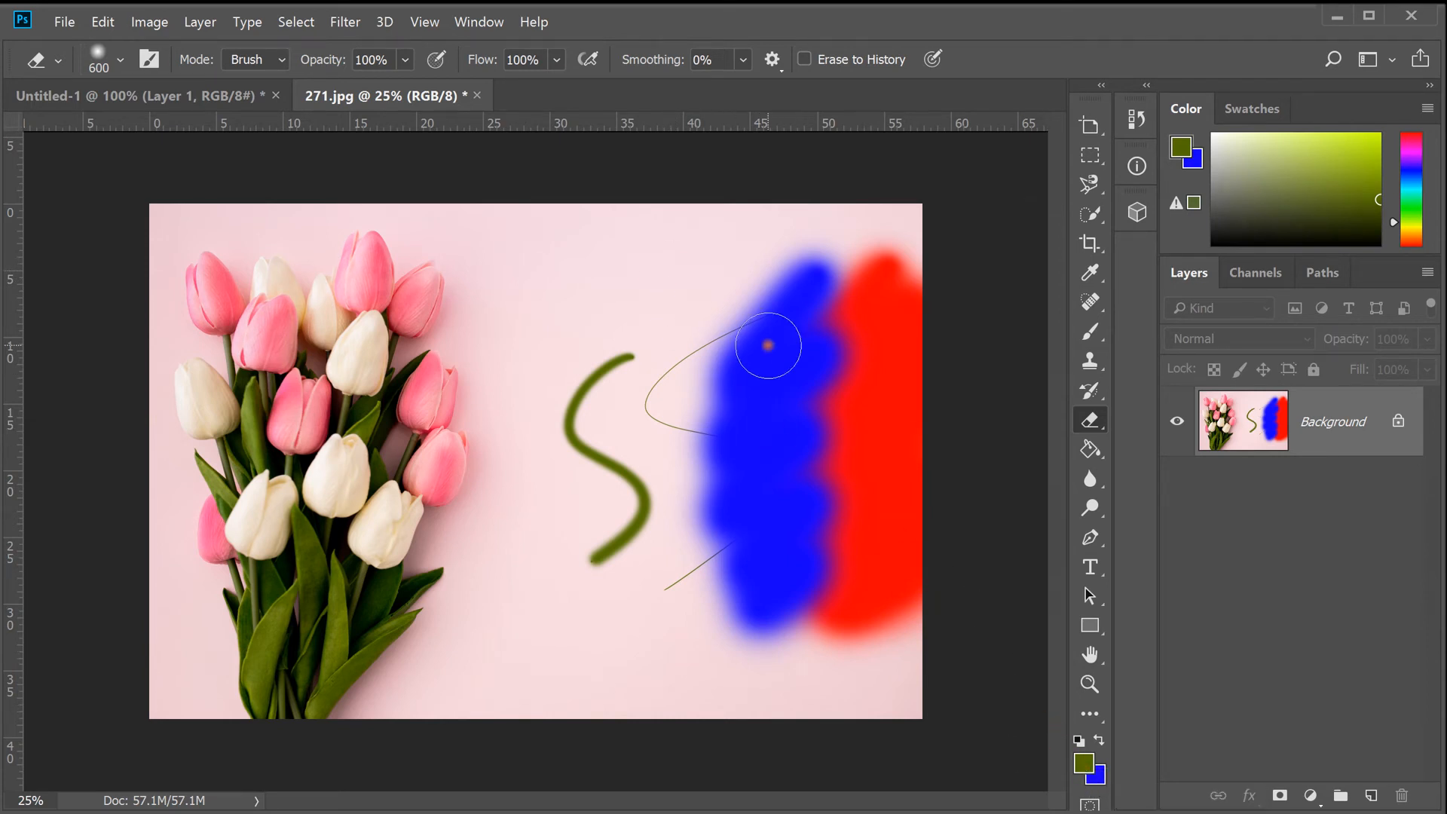
mouse_move(769, 346)
mouse_down()
mouse_move(768, 294)
mouse_move(680, 532)
mouse_move(753, 608)
mouse_move(768, 648)
mouse_up()
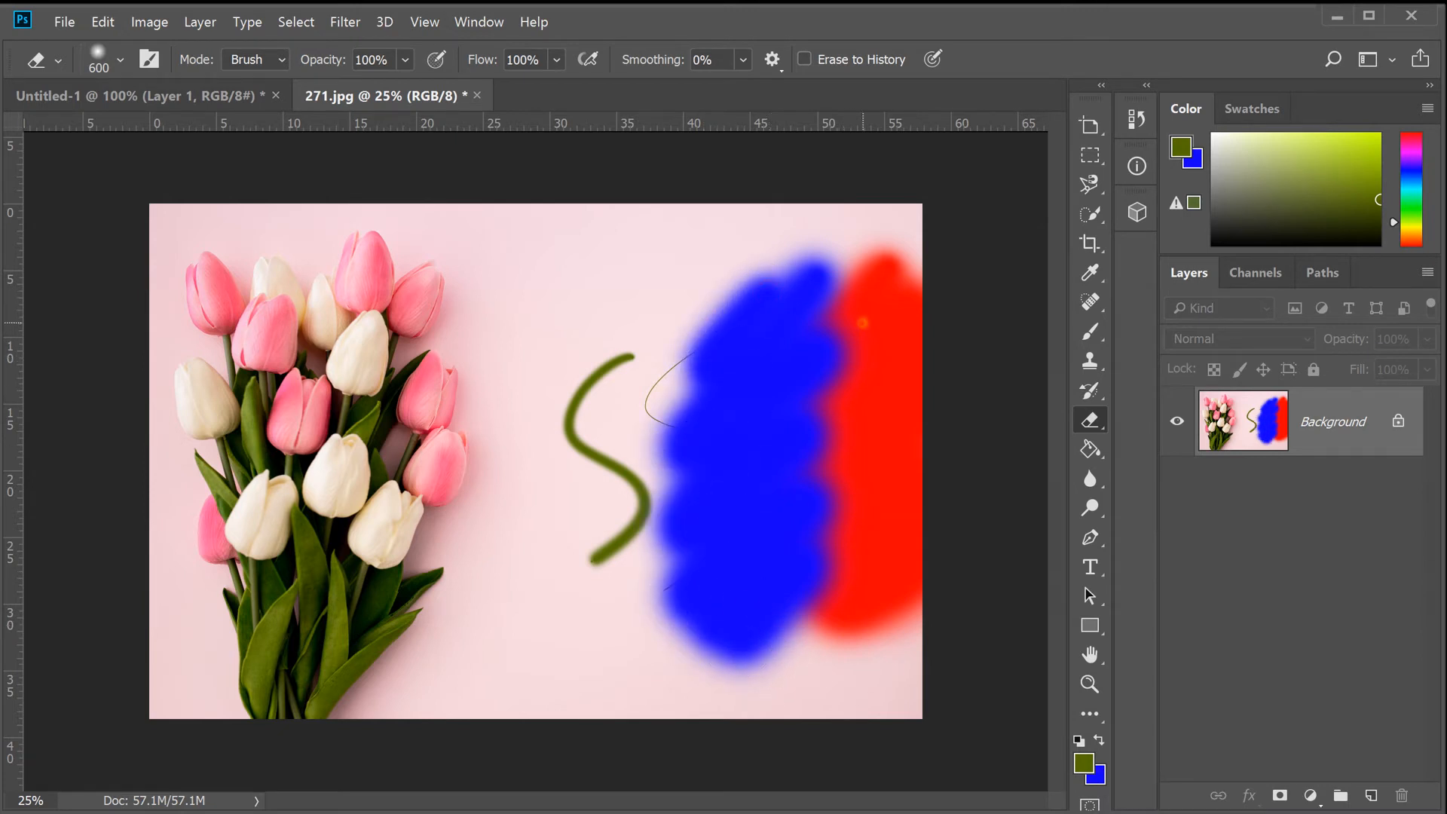
mouse_move(864, 323)
mouse_down()
mouse_move(804, 527)
mouse_move(845, 622)
mouse_up()
mouse_move(904, 381)
mouse_down()
mouse_move(866, 604)
mouse_move(847, 633)
mouse_up()
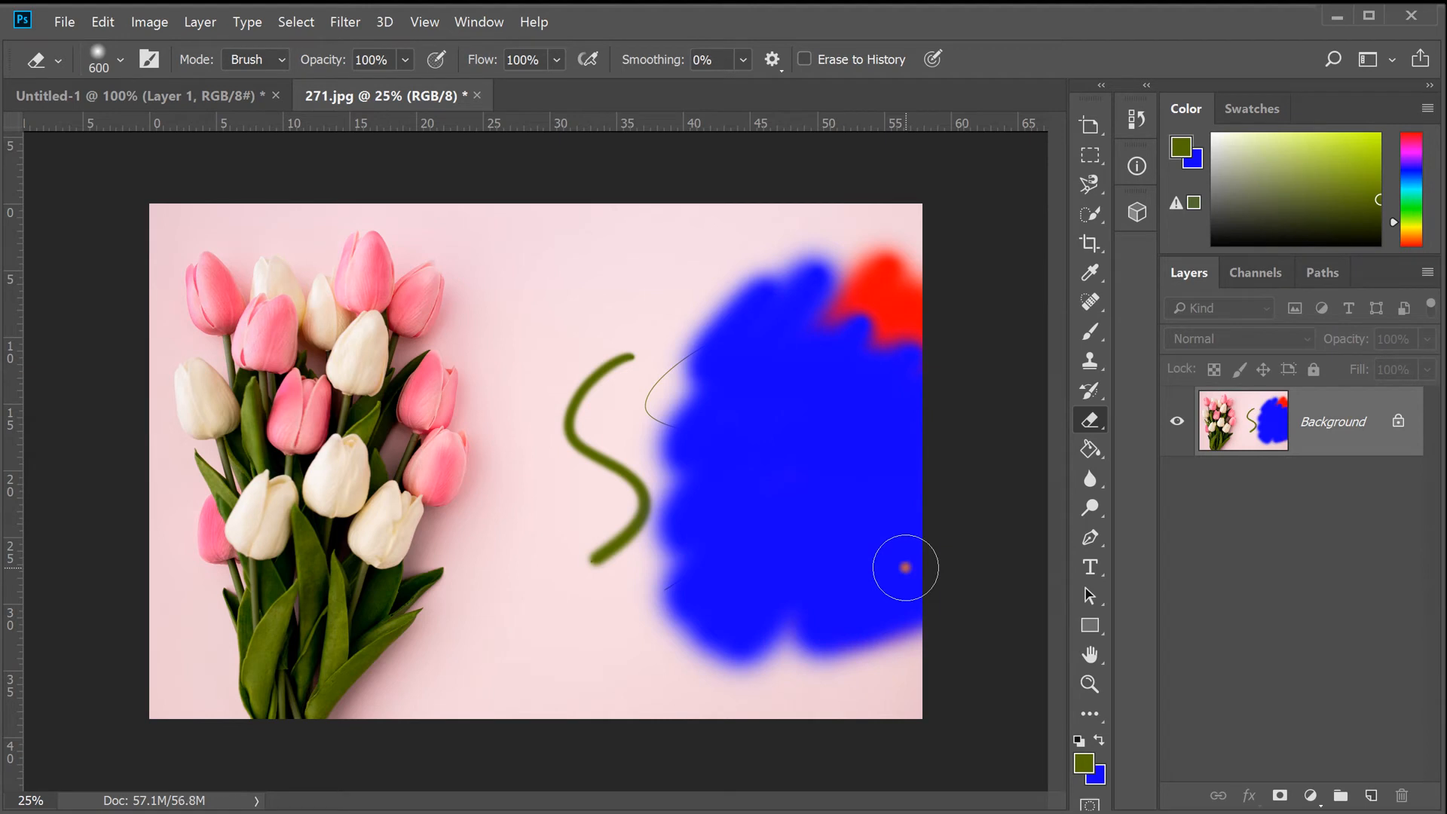
- Reset the colours to default, swap them so black is the background colour, and erase one spot inside the blue patch
click(1079, 741)
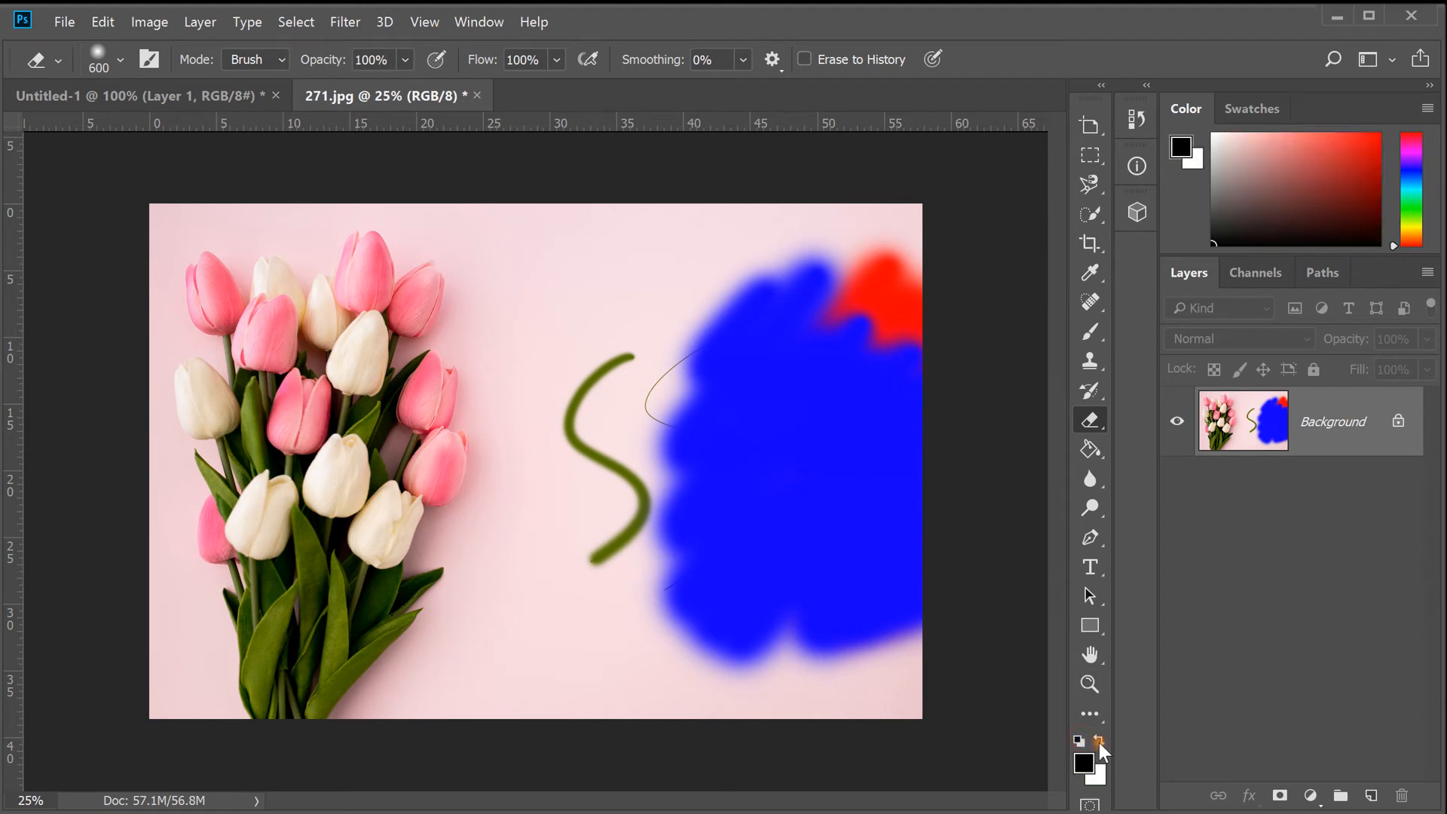
click(1099, 740)
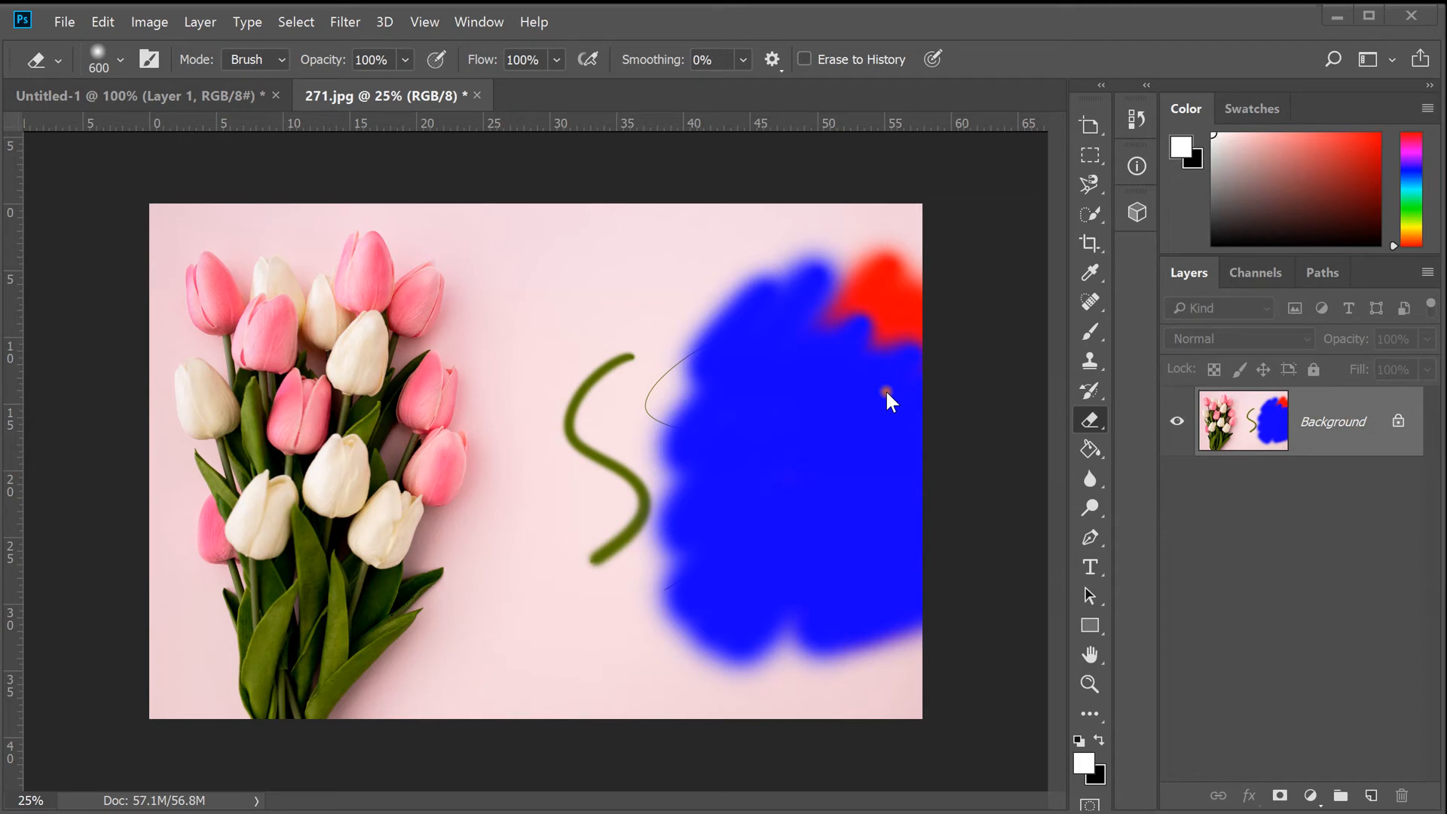
click(863, 450)
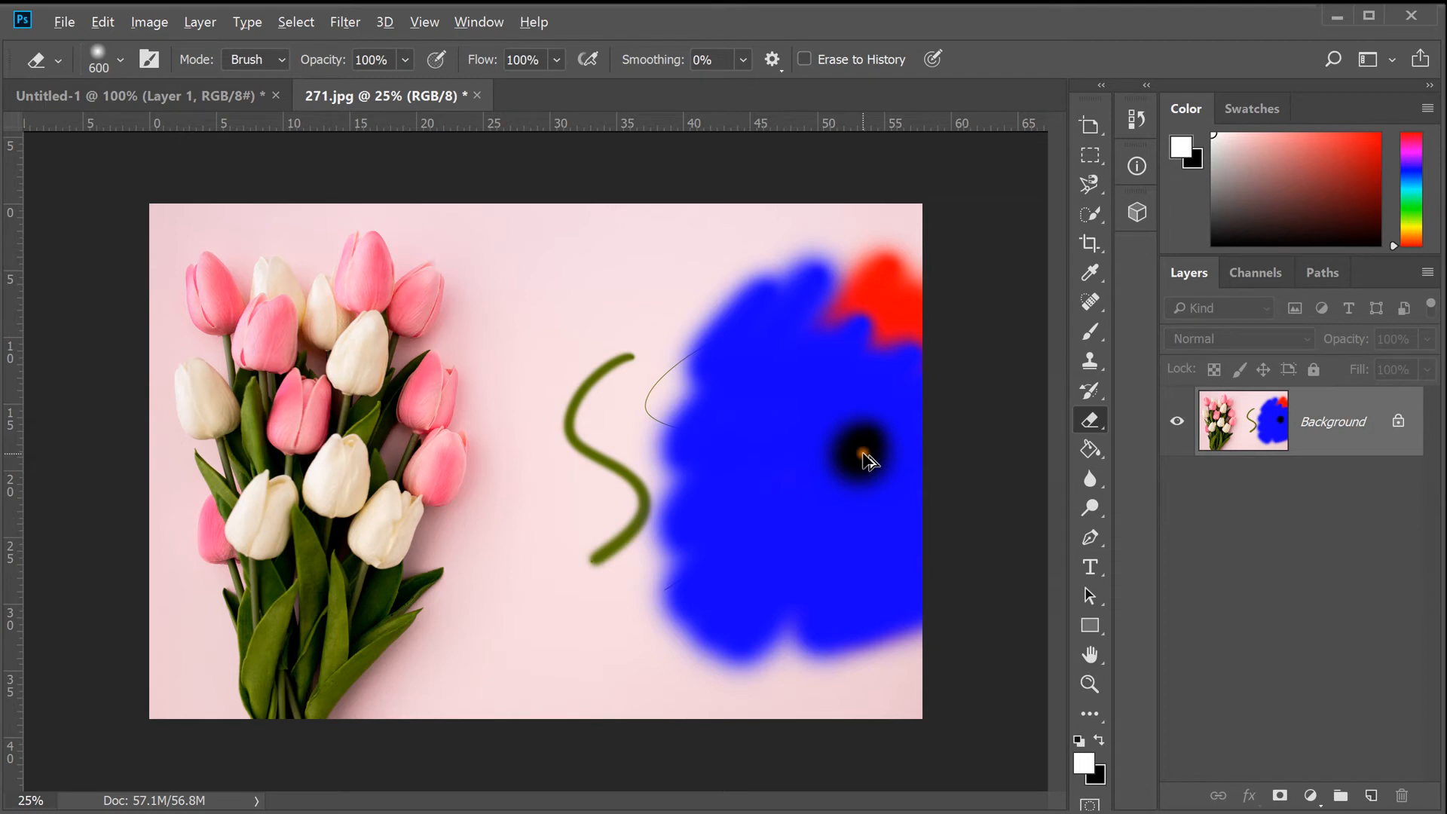
- Undo all the eraser and brush strokes to restore the clean tulip photo
key(ctrl+z)
key(ctrl+z)
key(ctrl+z)
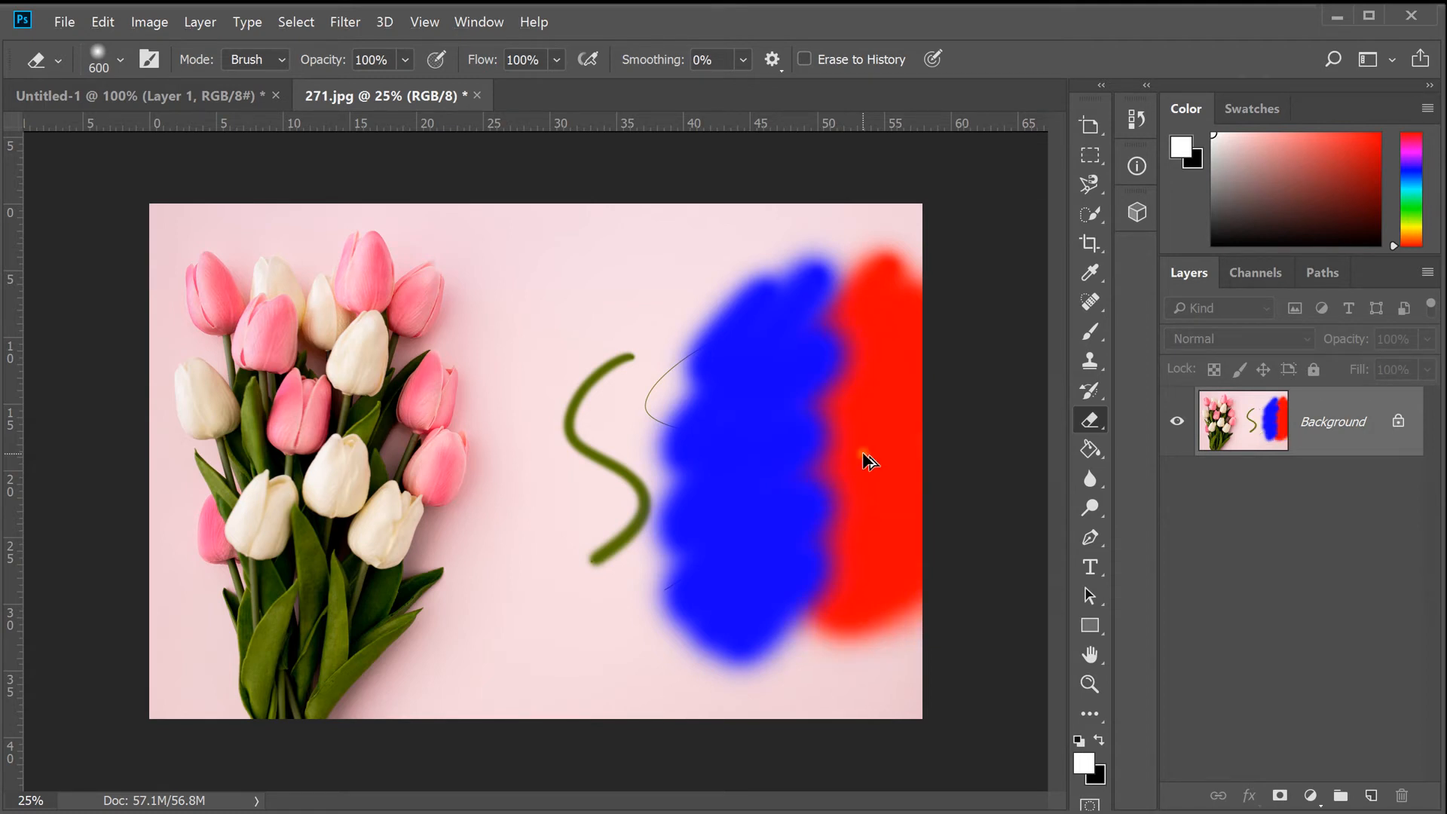
key(ctrl+z)
key(ctrl+z)
key(ctrl+z)
key(ctrl+z)
key(ctrl+z)
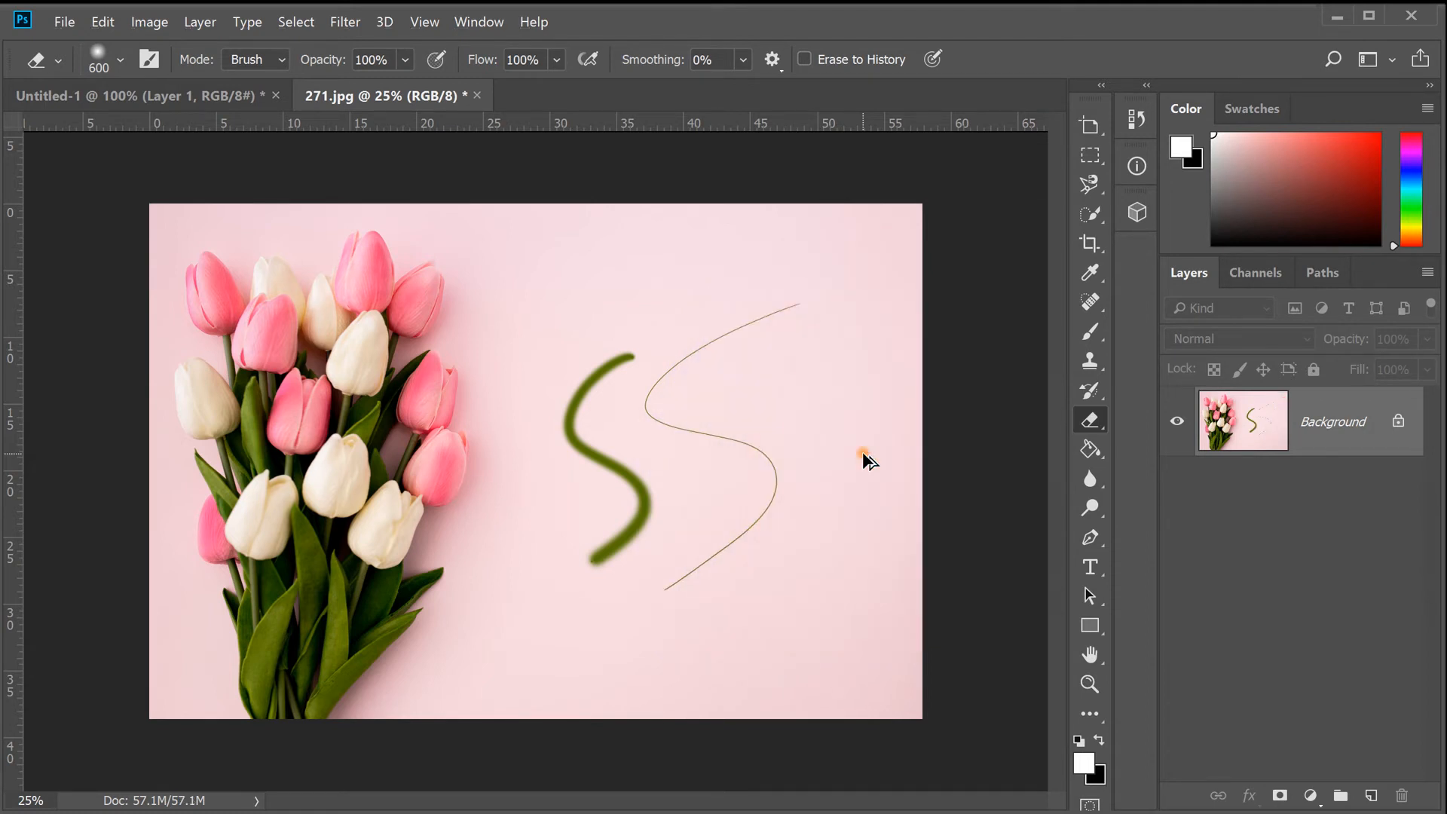
key(ctrl+z)
key(ctrl+z)
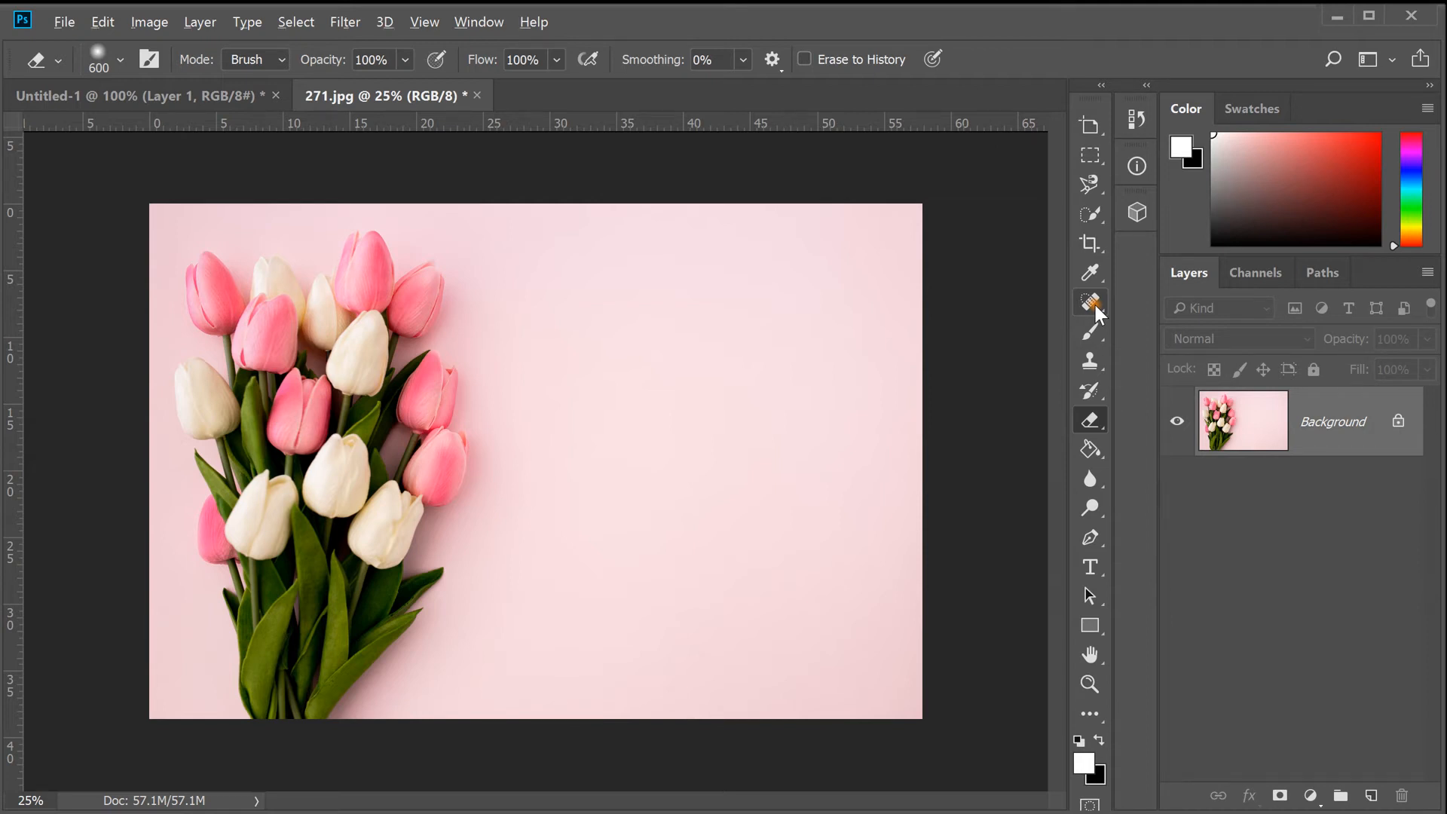
- Switch to the Rectangular Marquee tool and paste the copied workspace screenshot onto the tulip photo as a new layer
click(1085, 156)
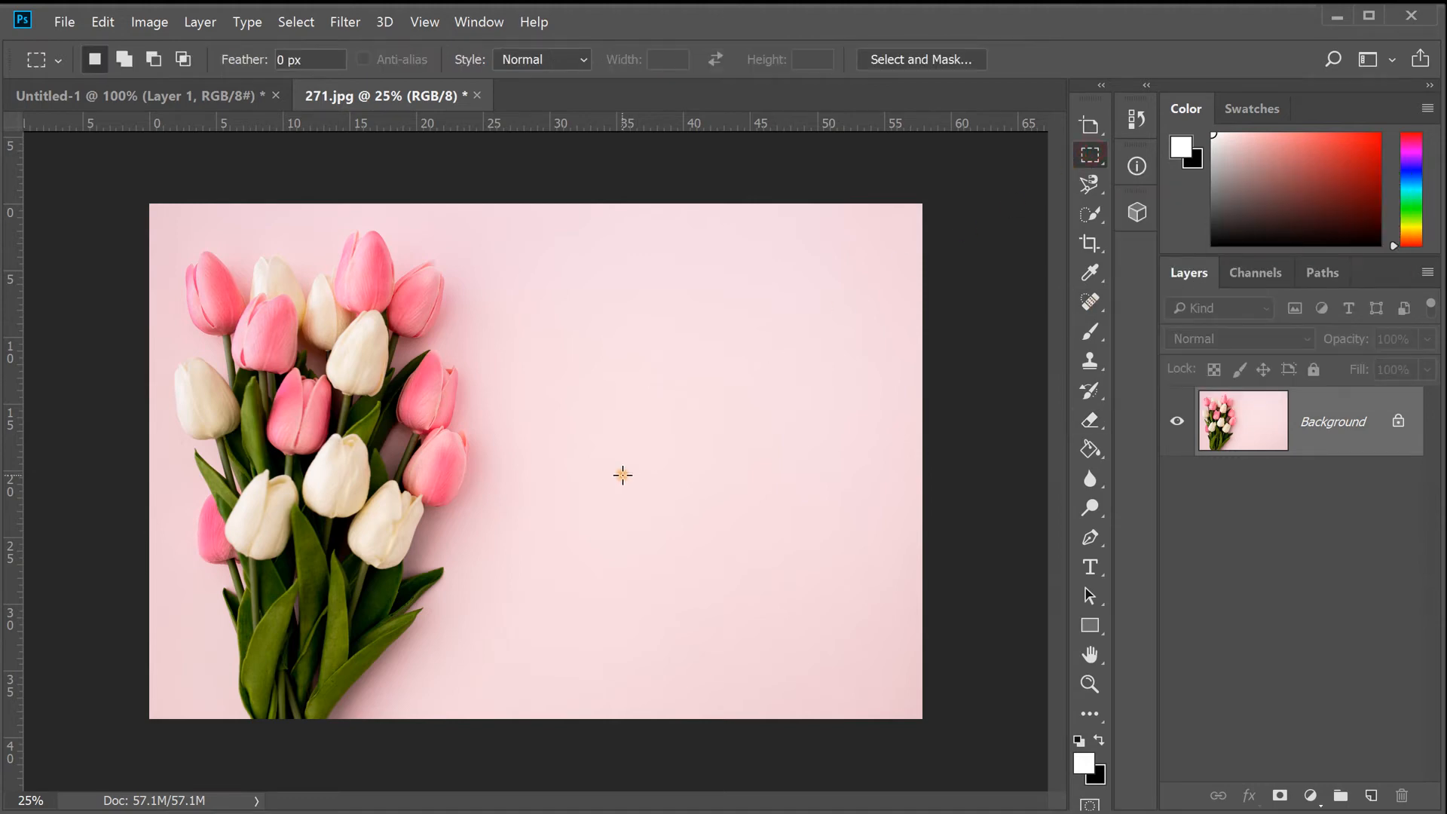
key(ctrl+v)
- Examine the healing, brush, stamp and history brush icons in the pasted screenshot at 500% zoom
key(ctrl+plus)
key(ctrl+plus)
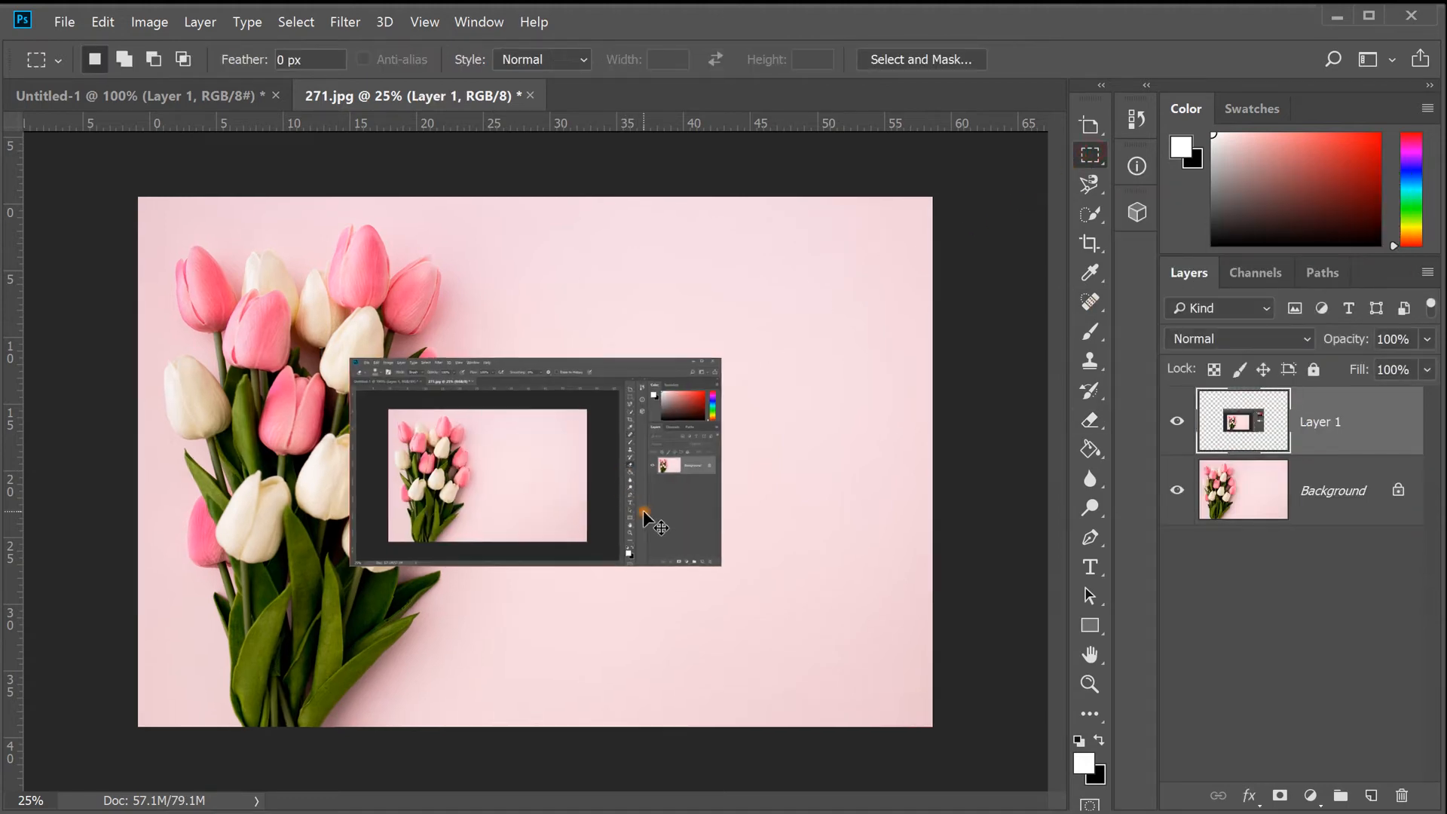
key(ctrl+plus)
key(ctrl+plus)
key(ctrl+plus)
key(ctrl+plus)
key(ctrl+plus)
key(ctrl+plus)
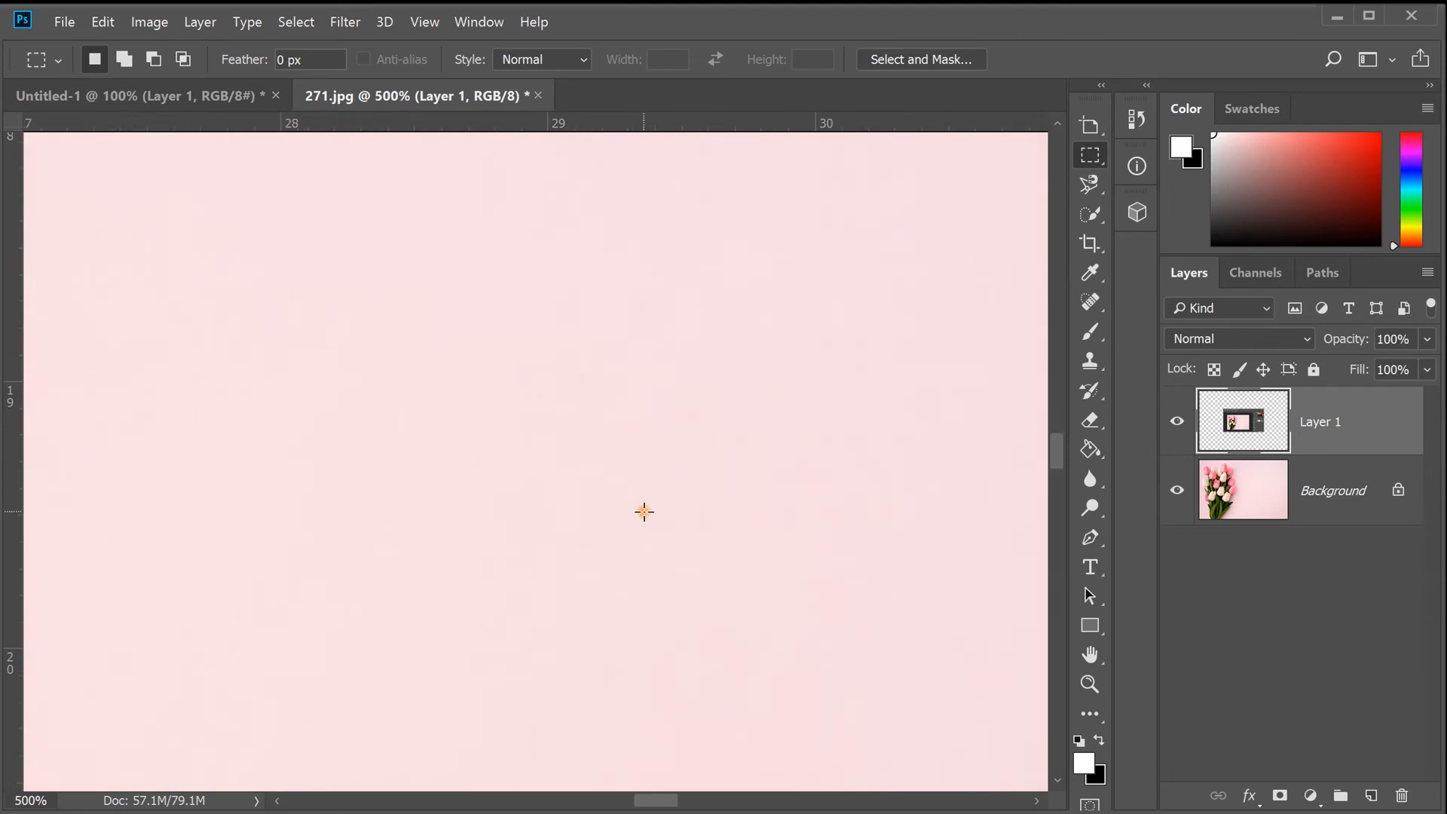
drag(673, 475, 543, 449)
drag(869, 581, 513, 624)
scroll(513, 624, up, 8)
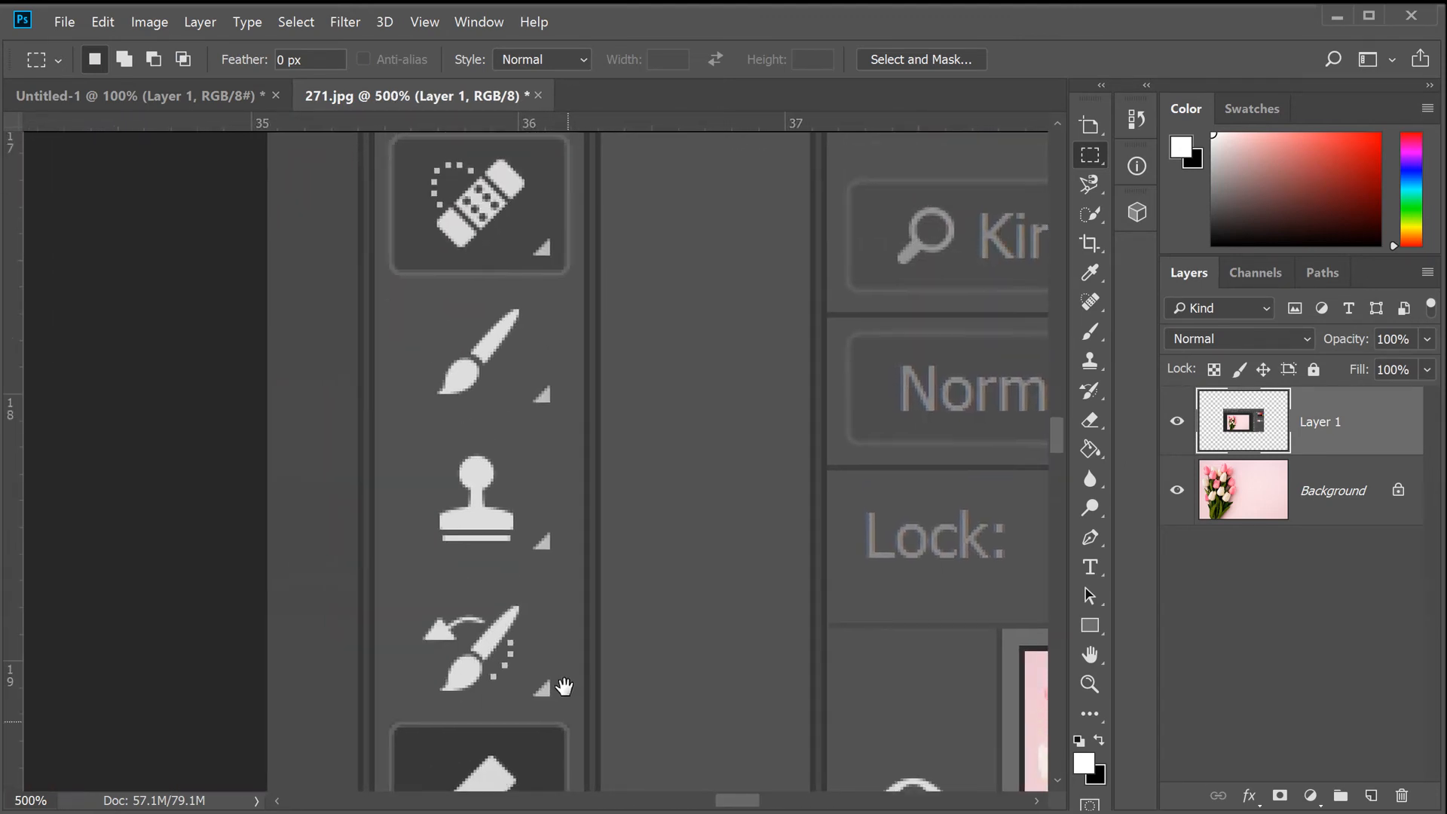
- Delete the pasted workspace screenshot layer so only the tulip photo's background layer remains
drag(585, 382, 593, 475)
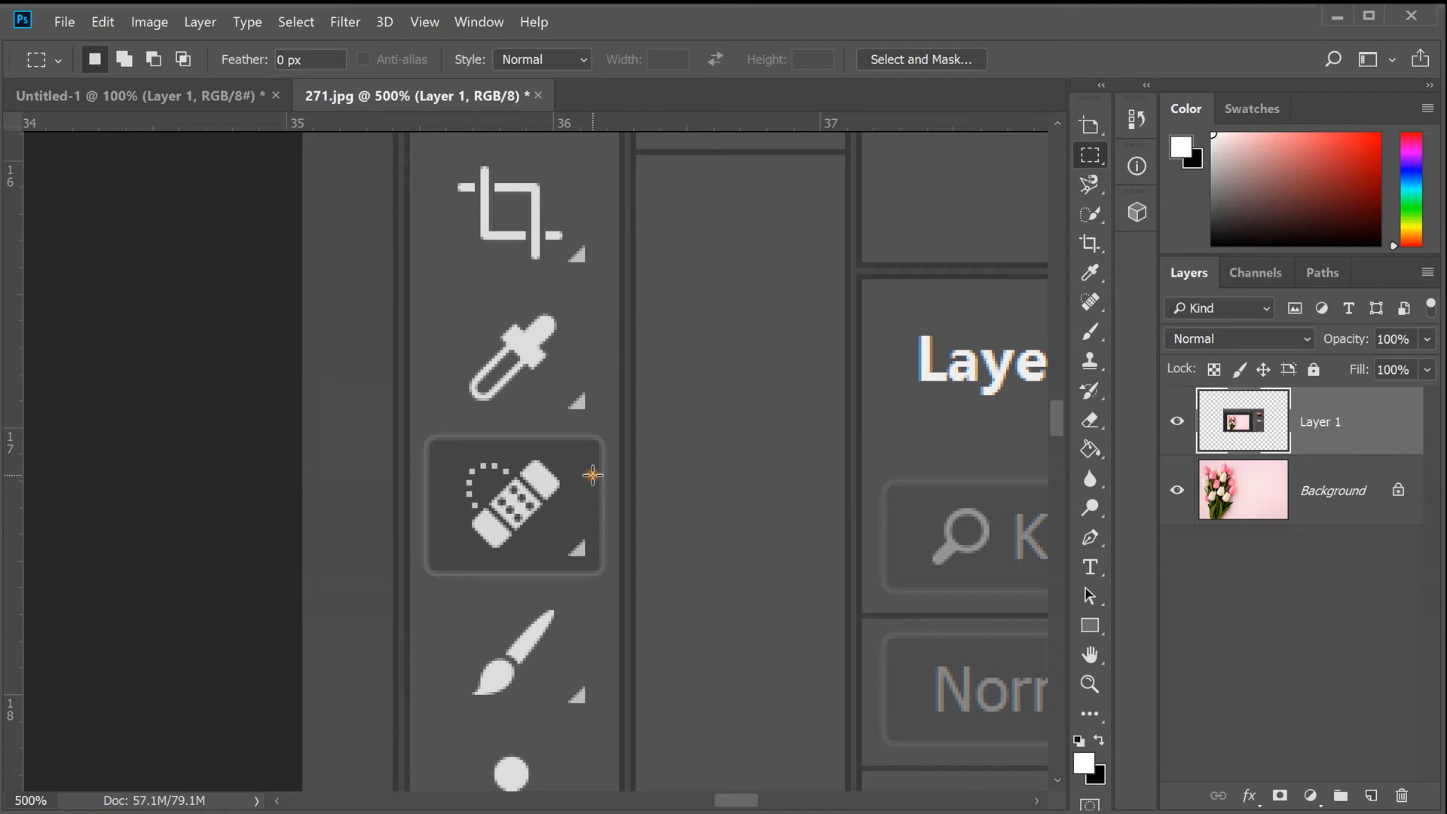
scroll(591, 473, down, 6)
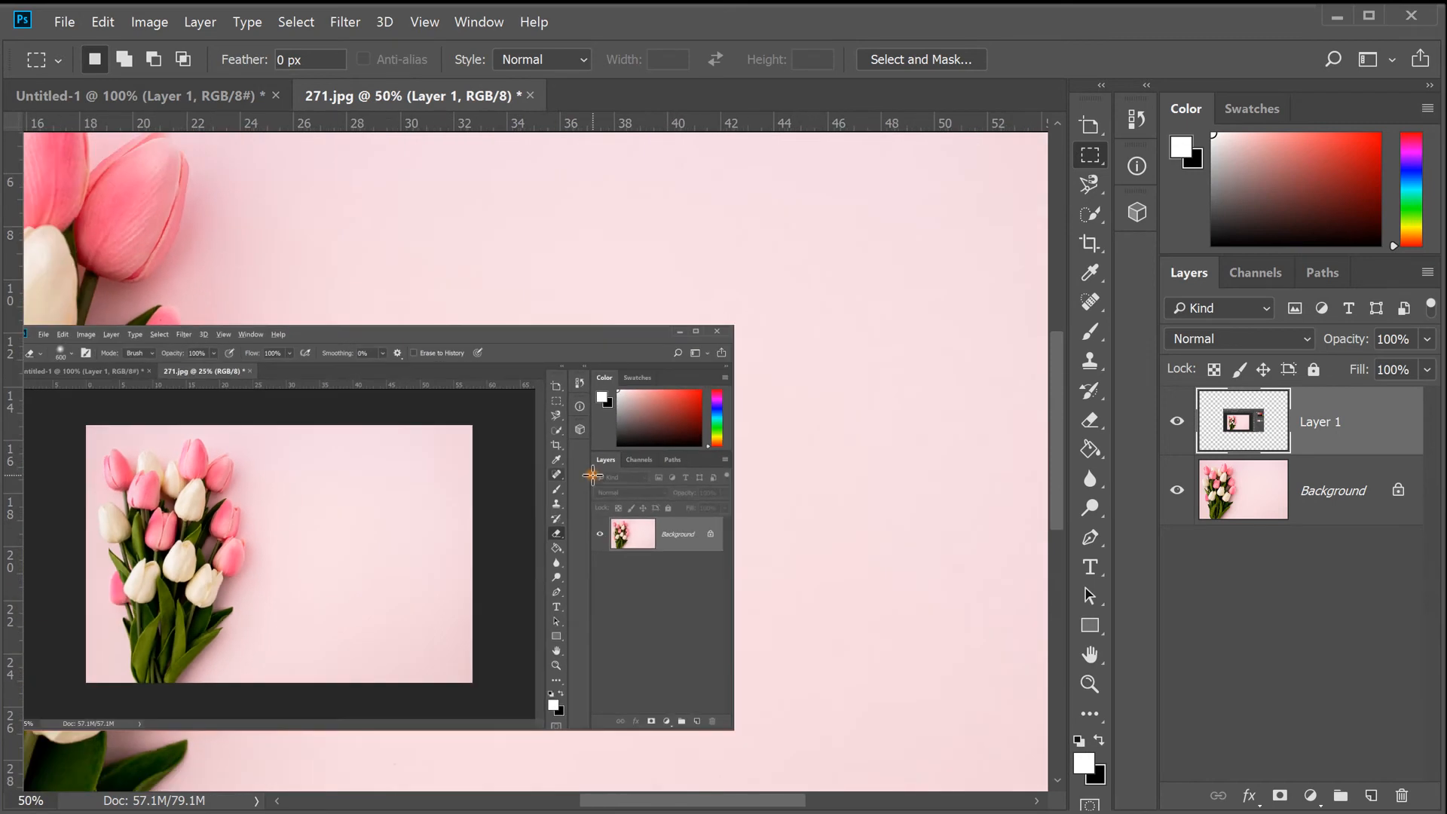
drag(1347, 428, 1401, 795)
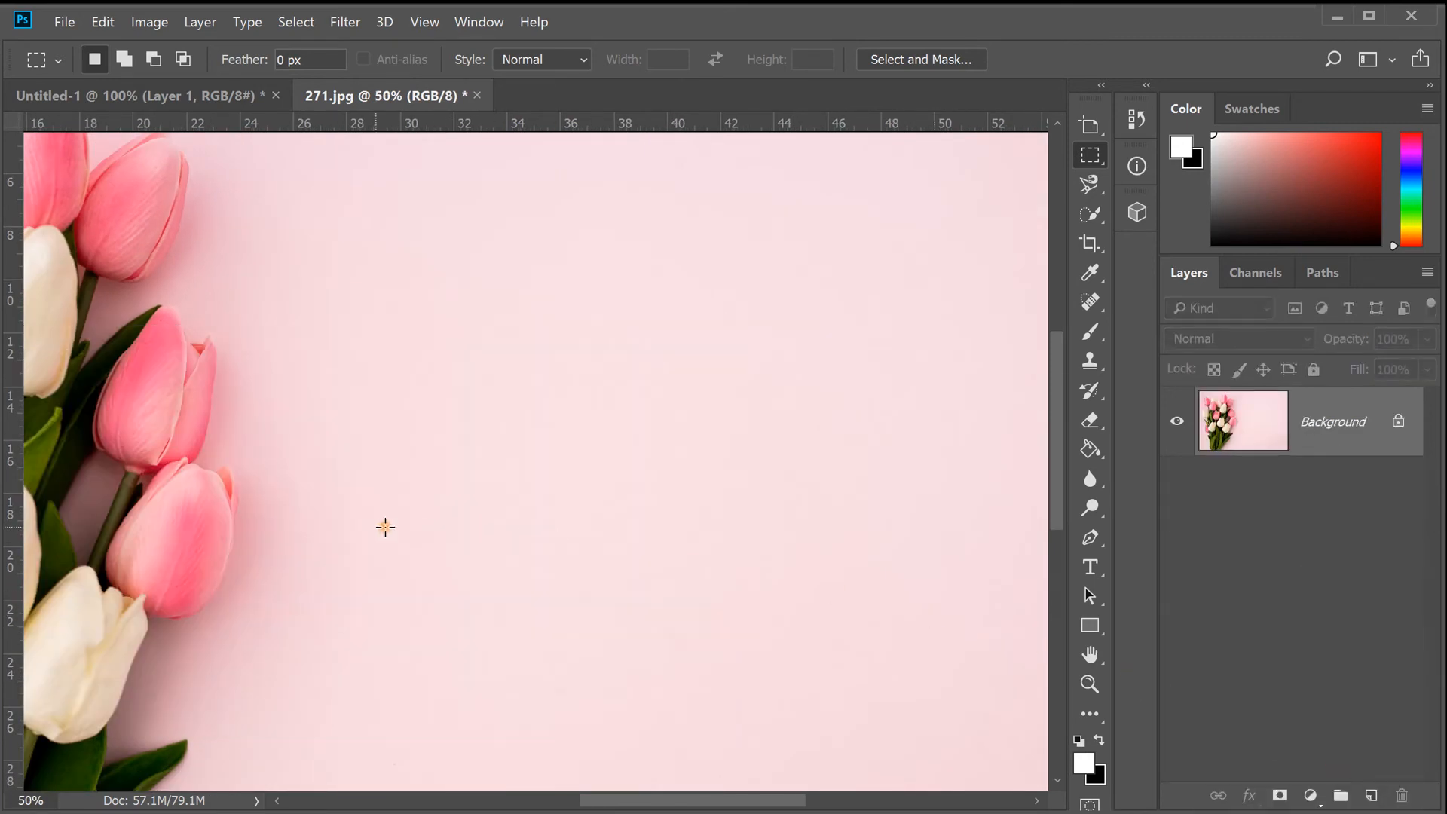
scroll(562, 537, left, 5)
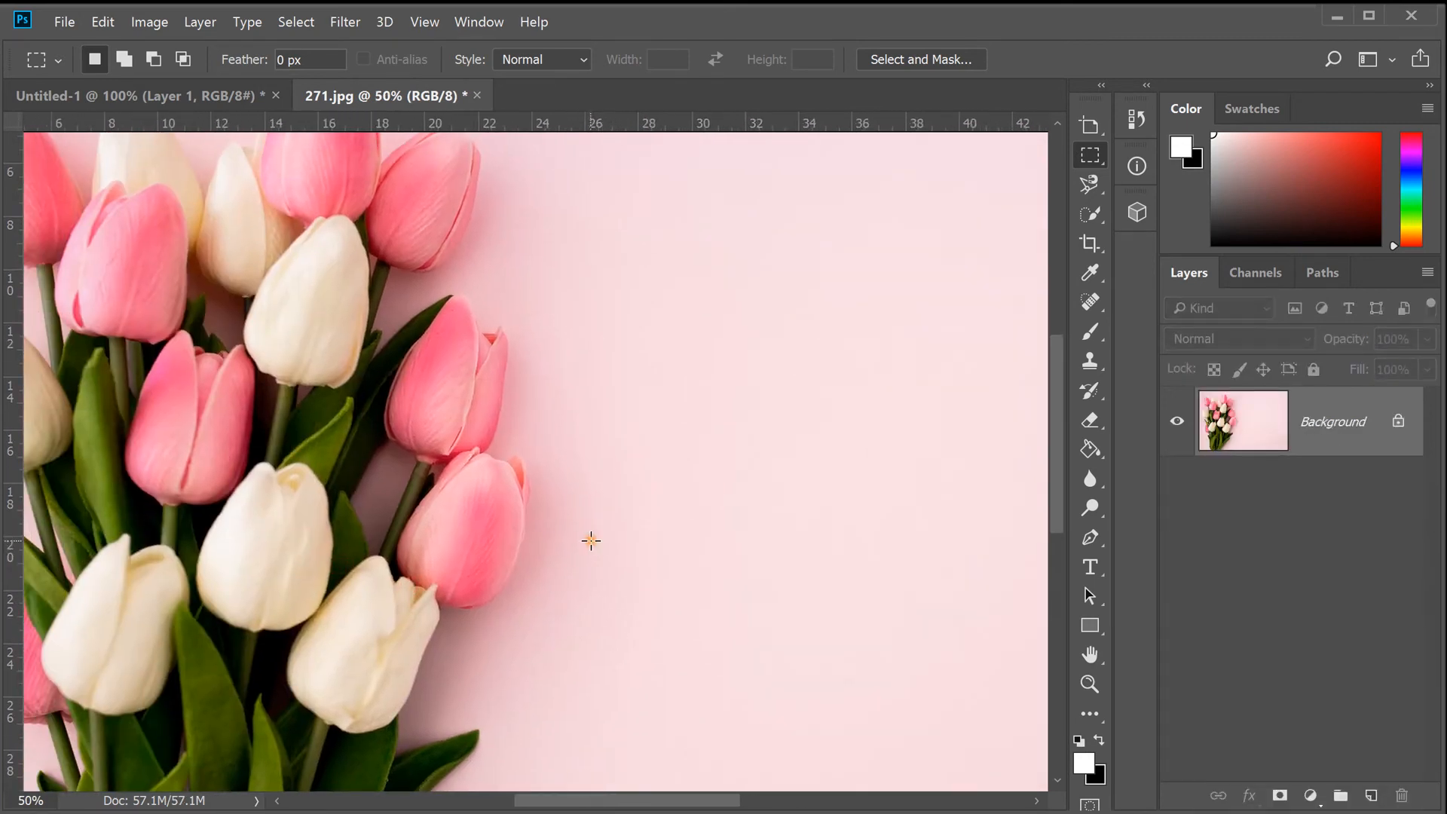
scroll(594, 452, left, 5)
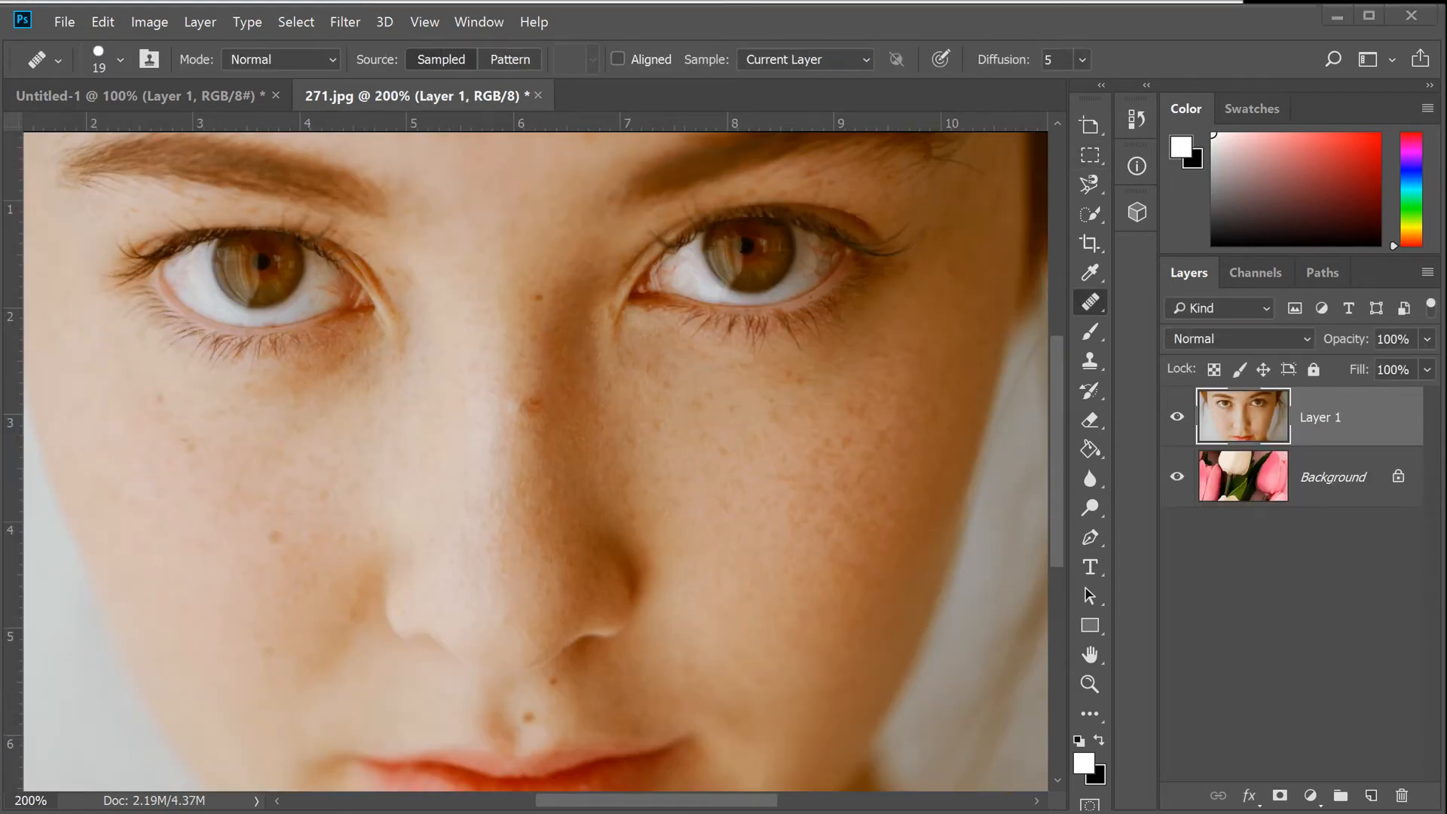
- Heal the moles and spots on the nose bridge, cheek and upper lip with the Spot Healing Brush at size 19
click(1090, 303)
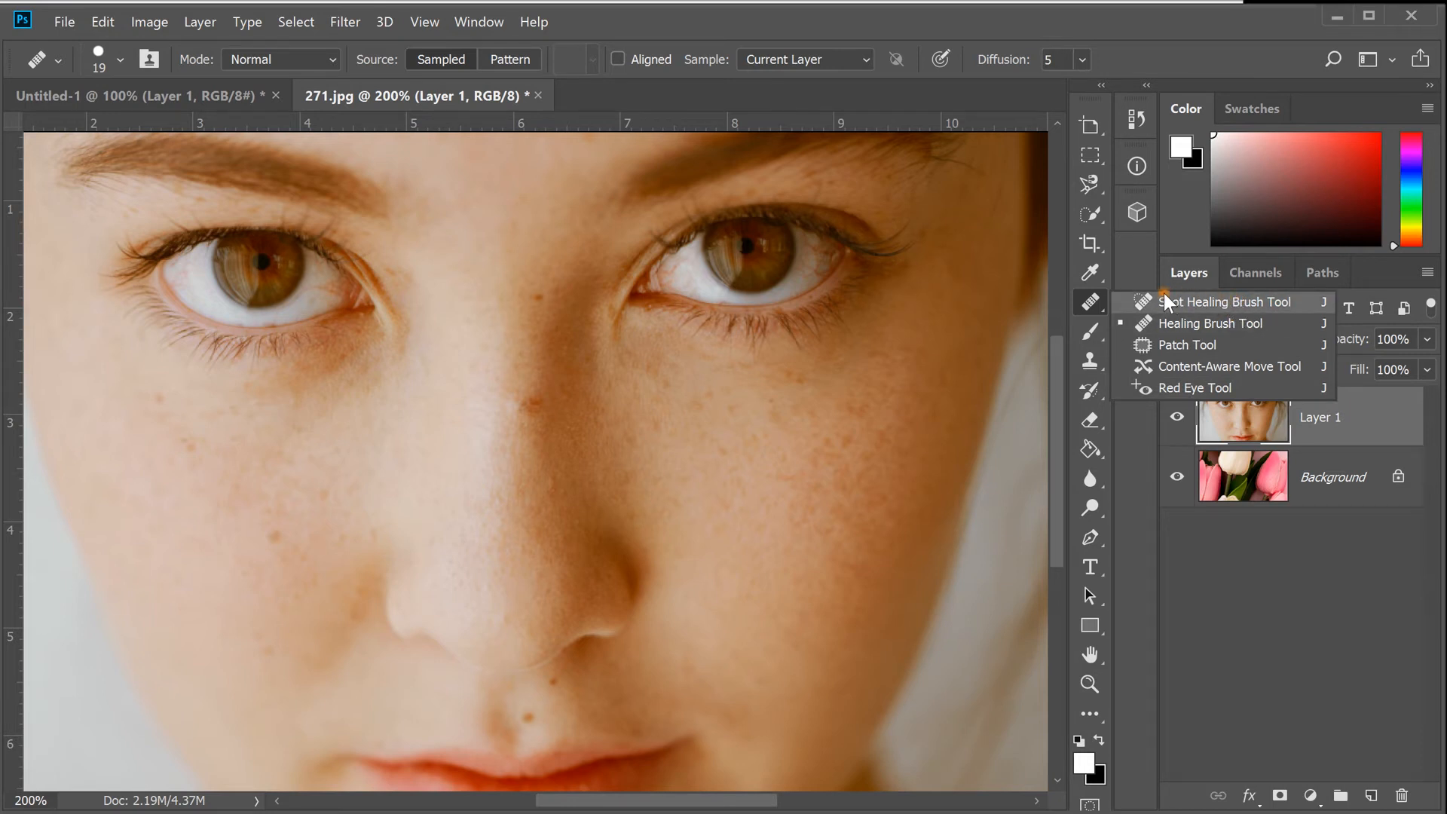
click(1141, 300)
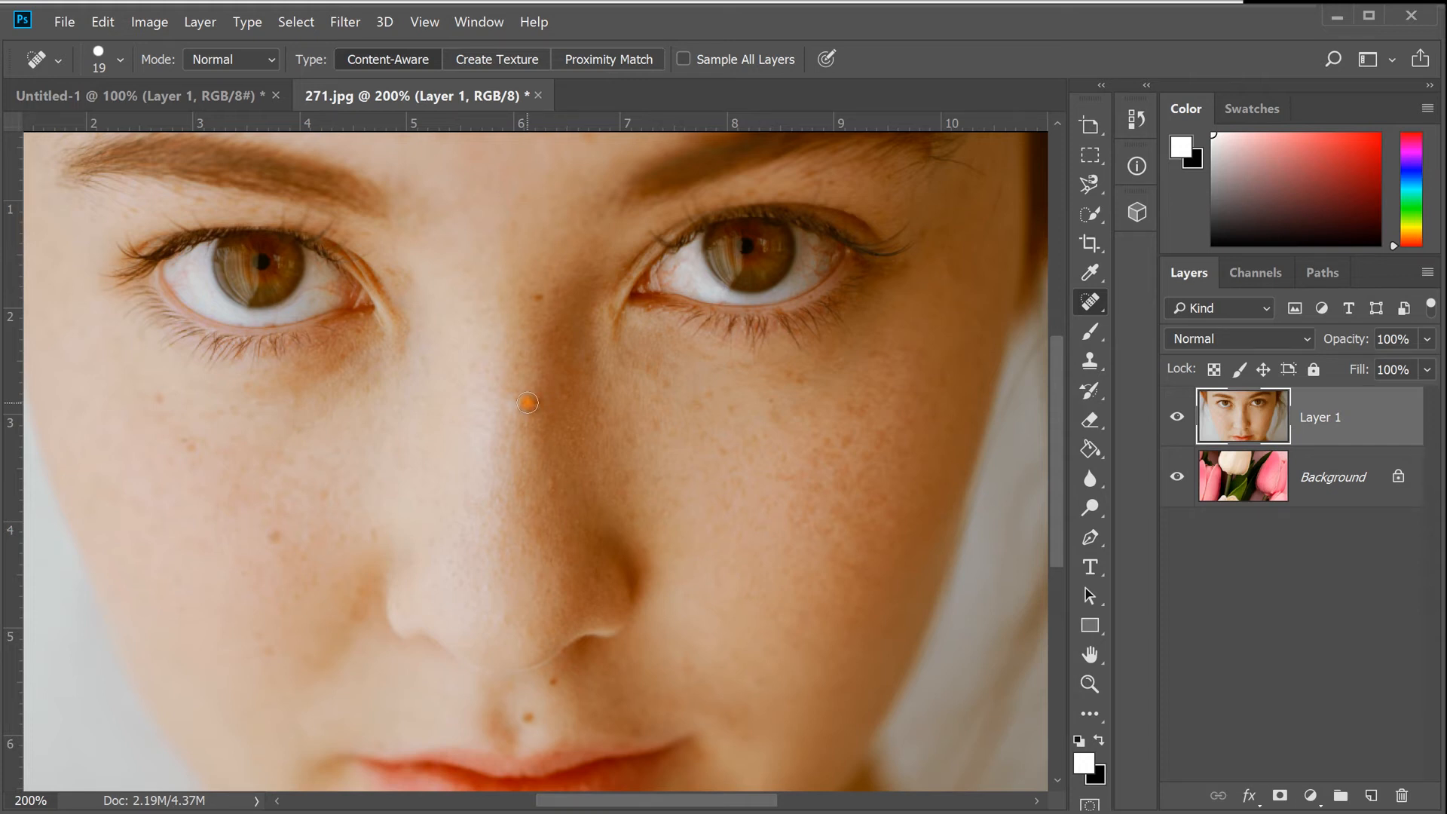
click(533, 402)
click(539, 297)
click(275, 535)
click(187, 440)
click(161, 401)
click(532, 717)
click(553, 682)
- Switch to the Healing Brush and undo all the spot healing strokes on the face
click(1092, 299)
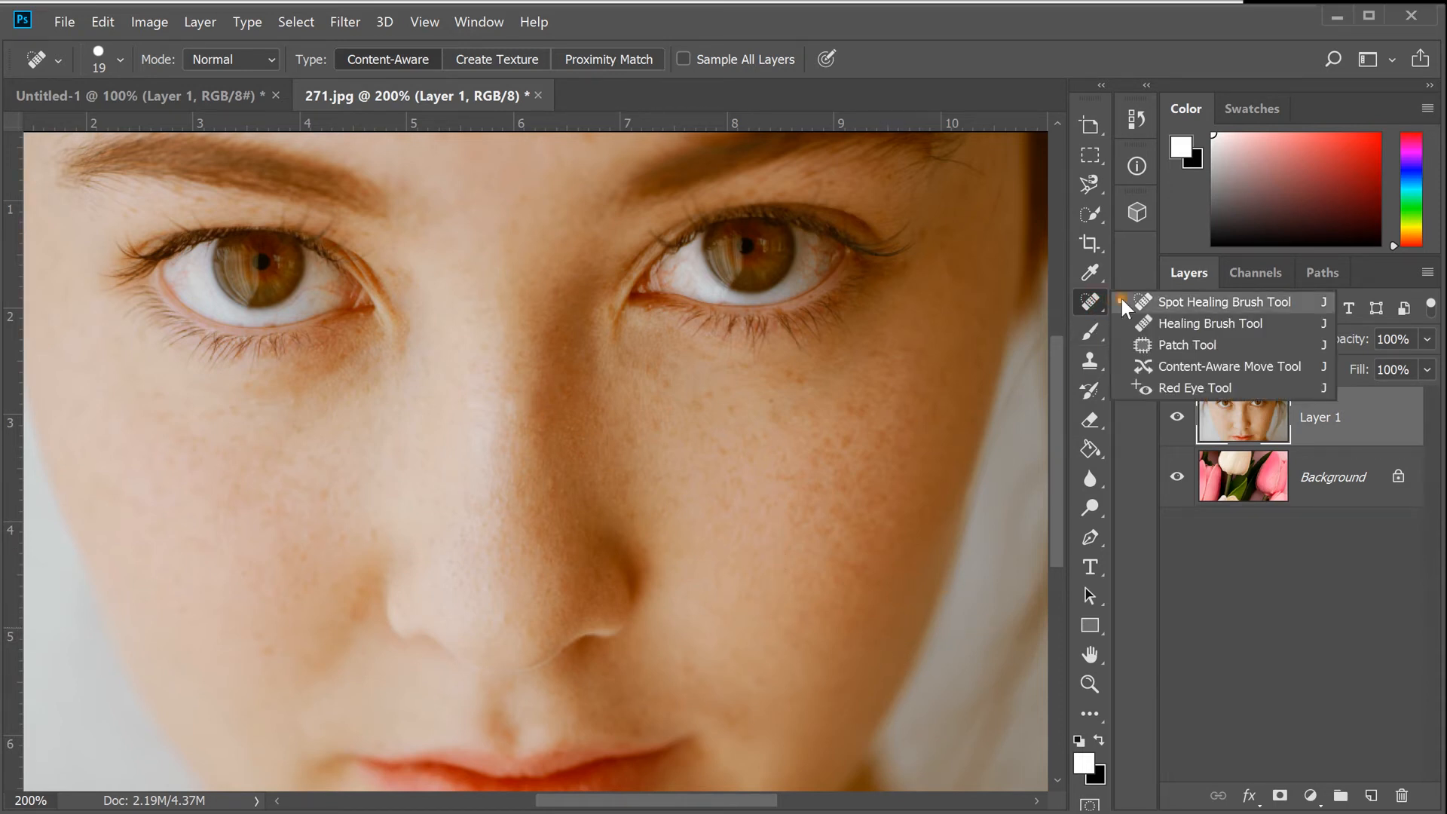
click(1227, 322)
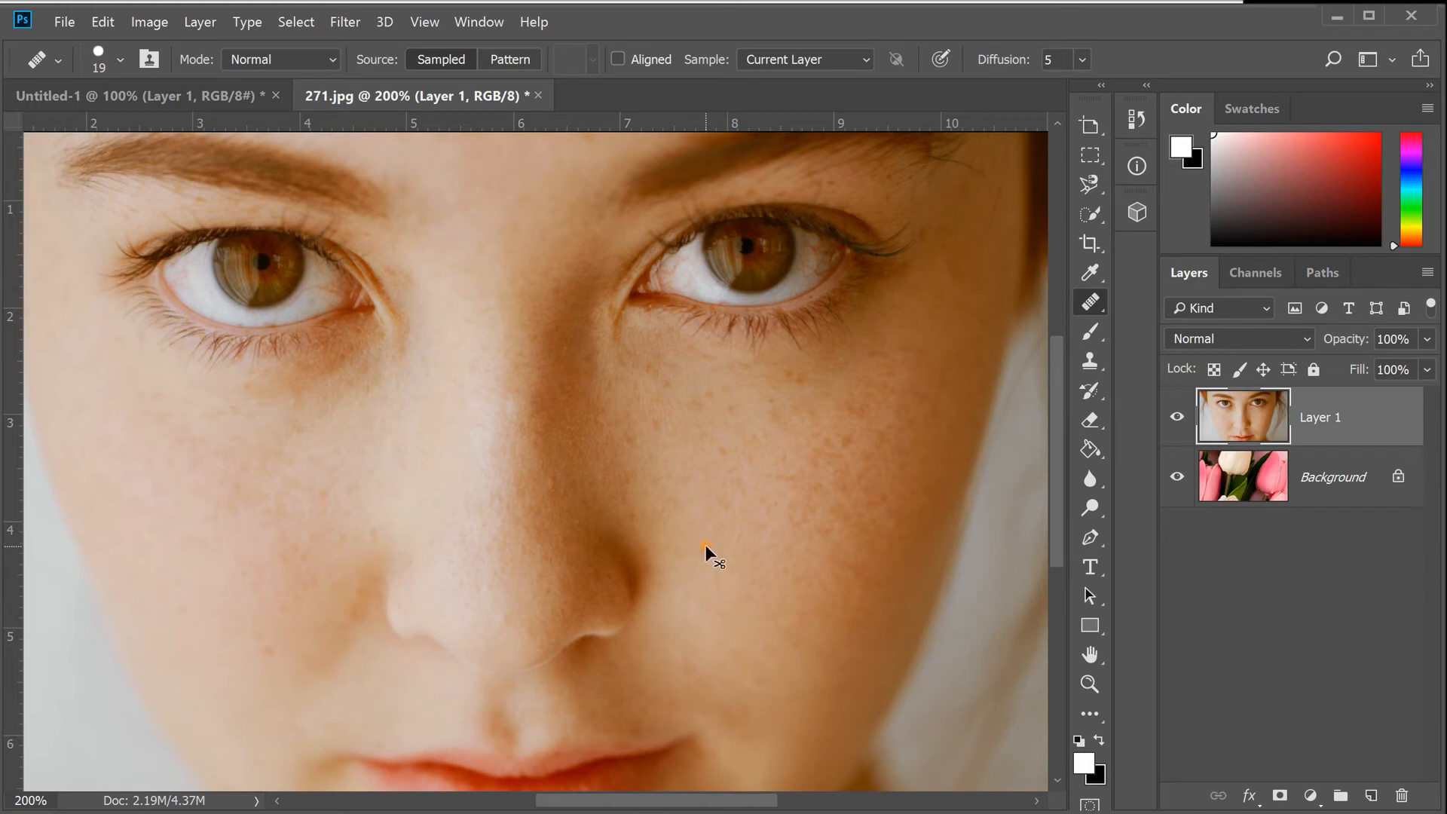
key(ctrl+alt+z)
key(ctrl+alt+z)
key(ctrl+alt+z)
key(ctrl+alt+z)
key(ctrl+alt+z)
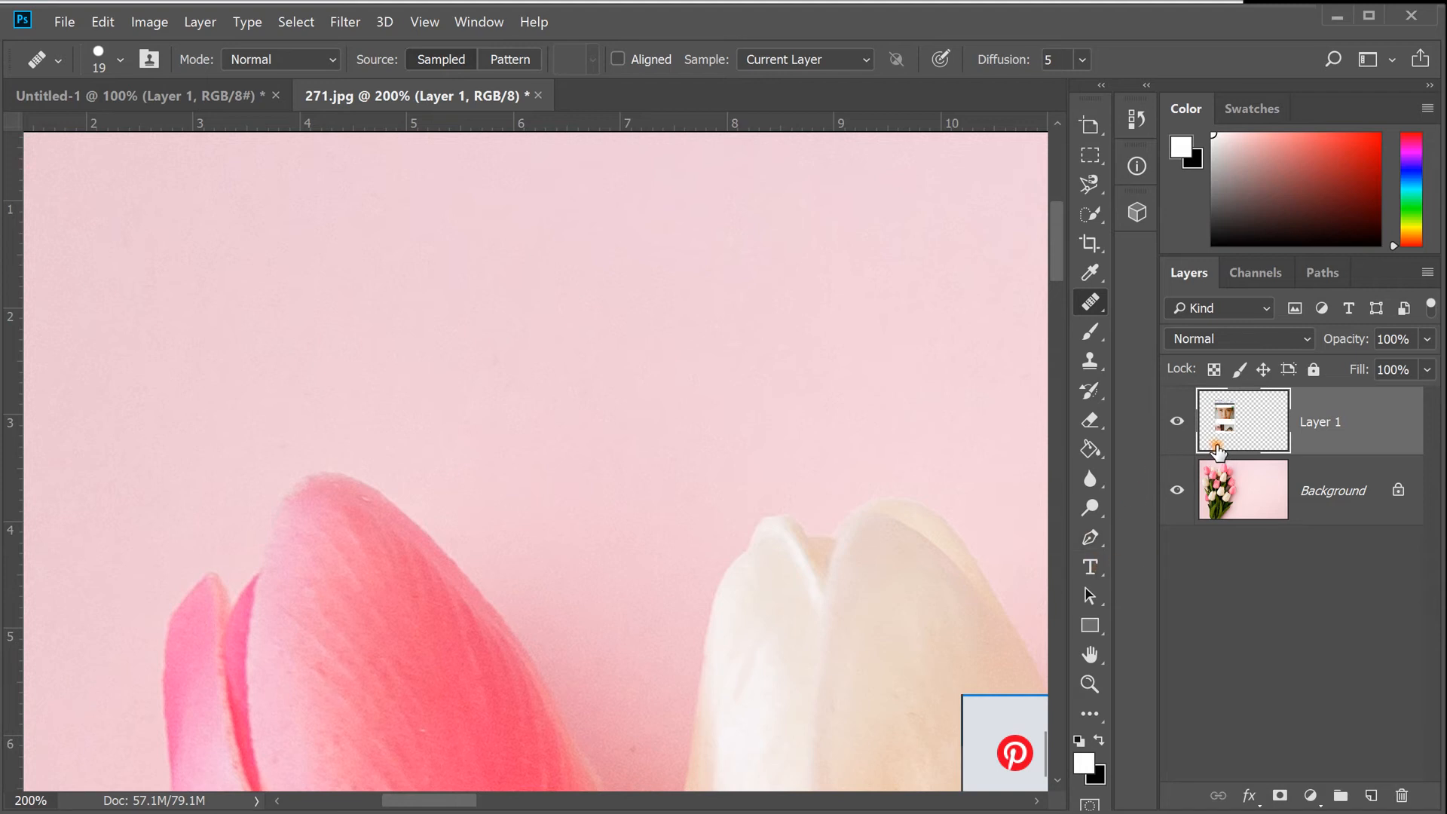
key(ctrl+shift+z)
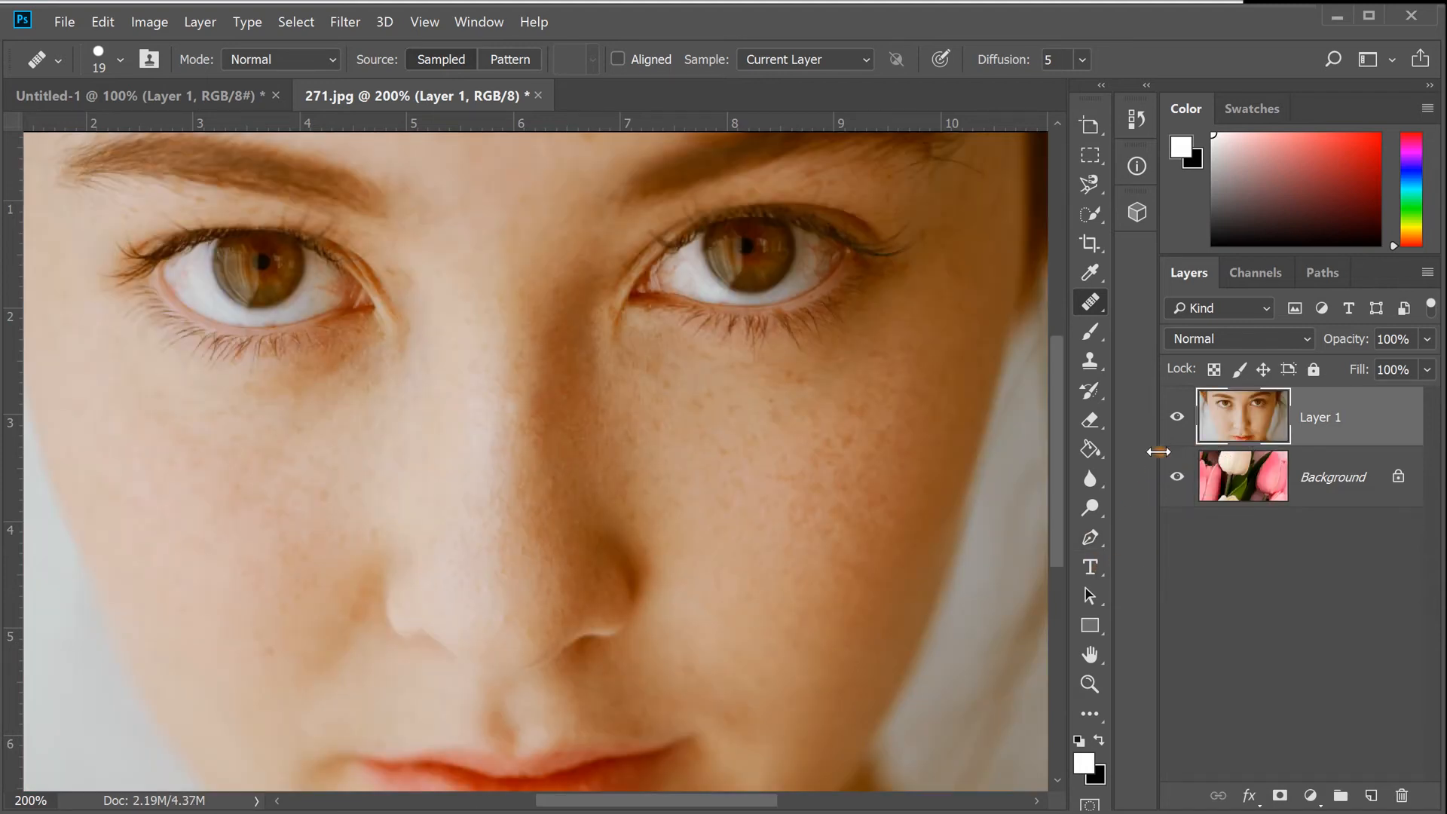
key(alt)
click(1089, 154)
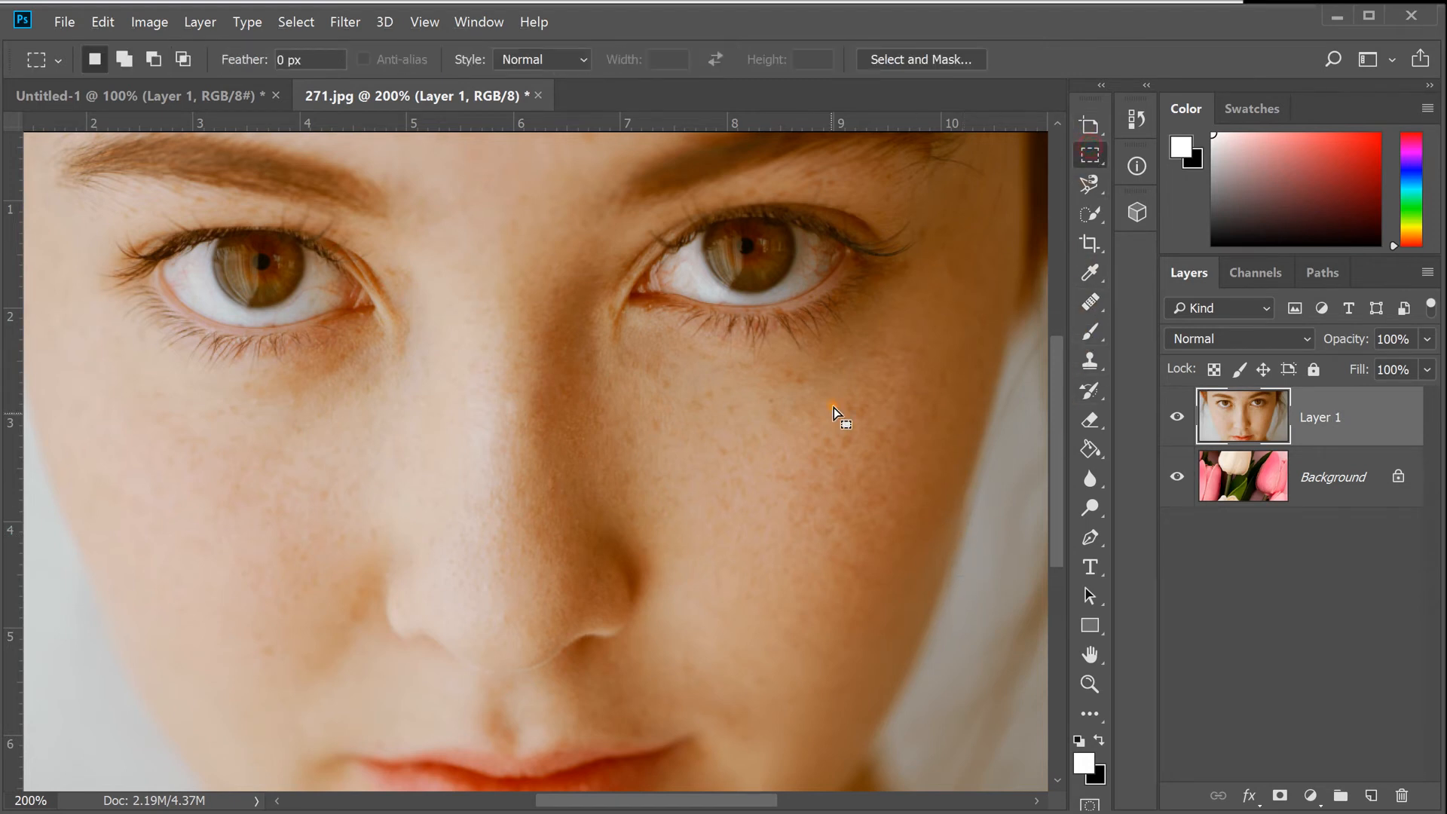
key(ctrl)
key(ctrl+z)
key(ctrl+z)
key(ctrl+z)
- With the Healing Brush, sample clean skin on the cheek below the eye and heal the small mole beside it
click(1091, 312)
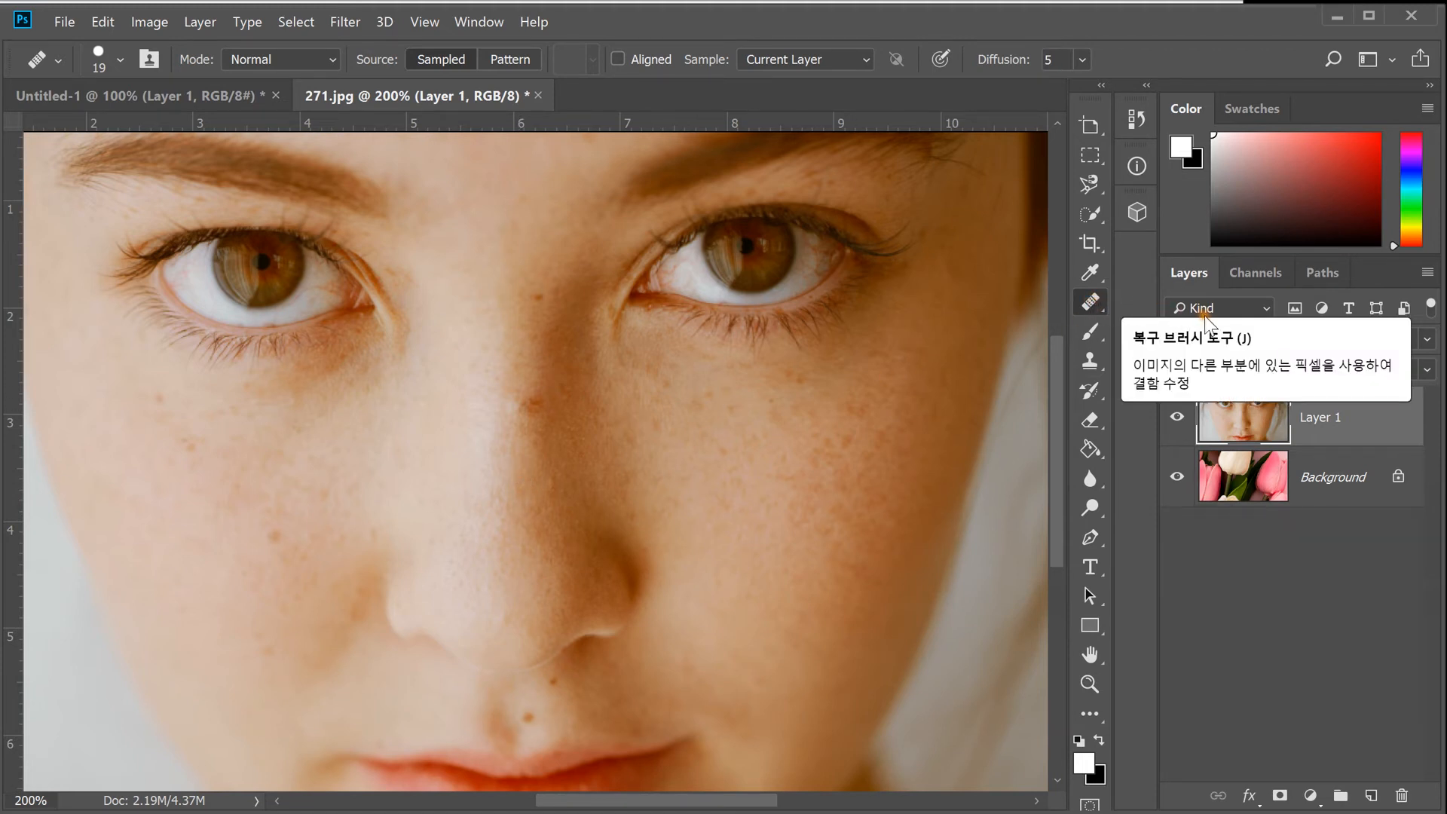
click(1092, 303)
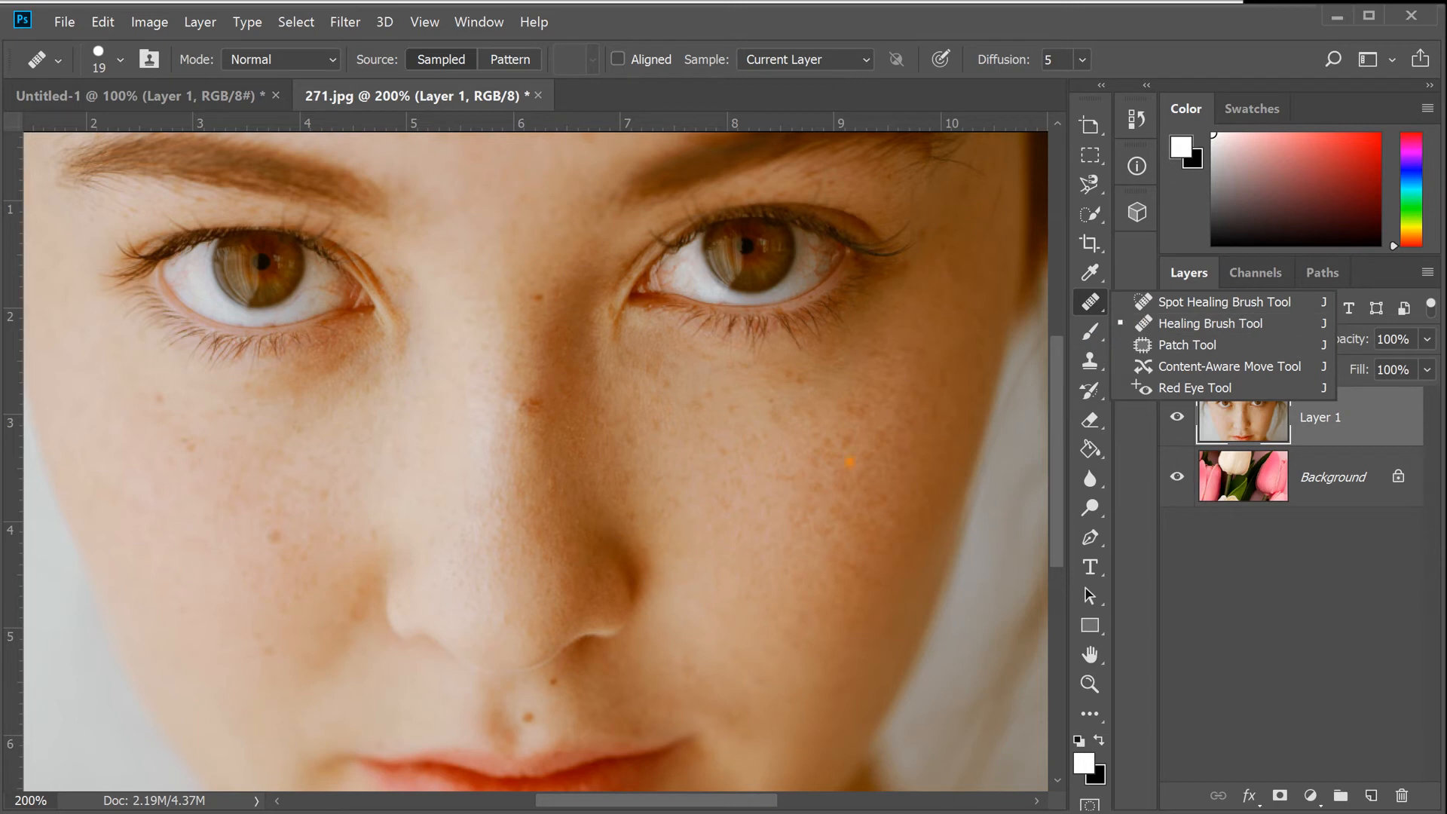
click(1094, 300)
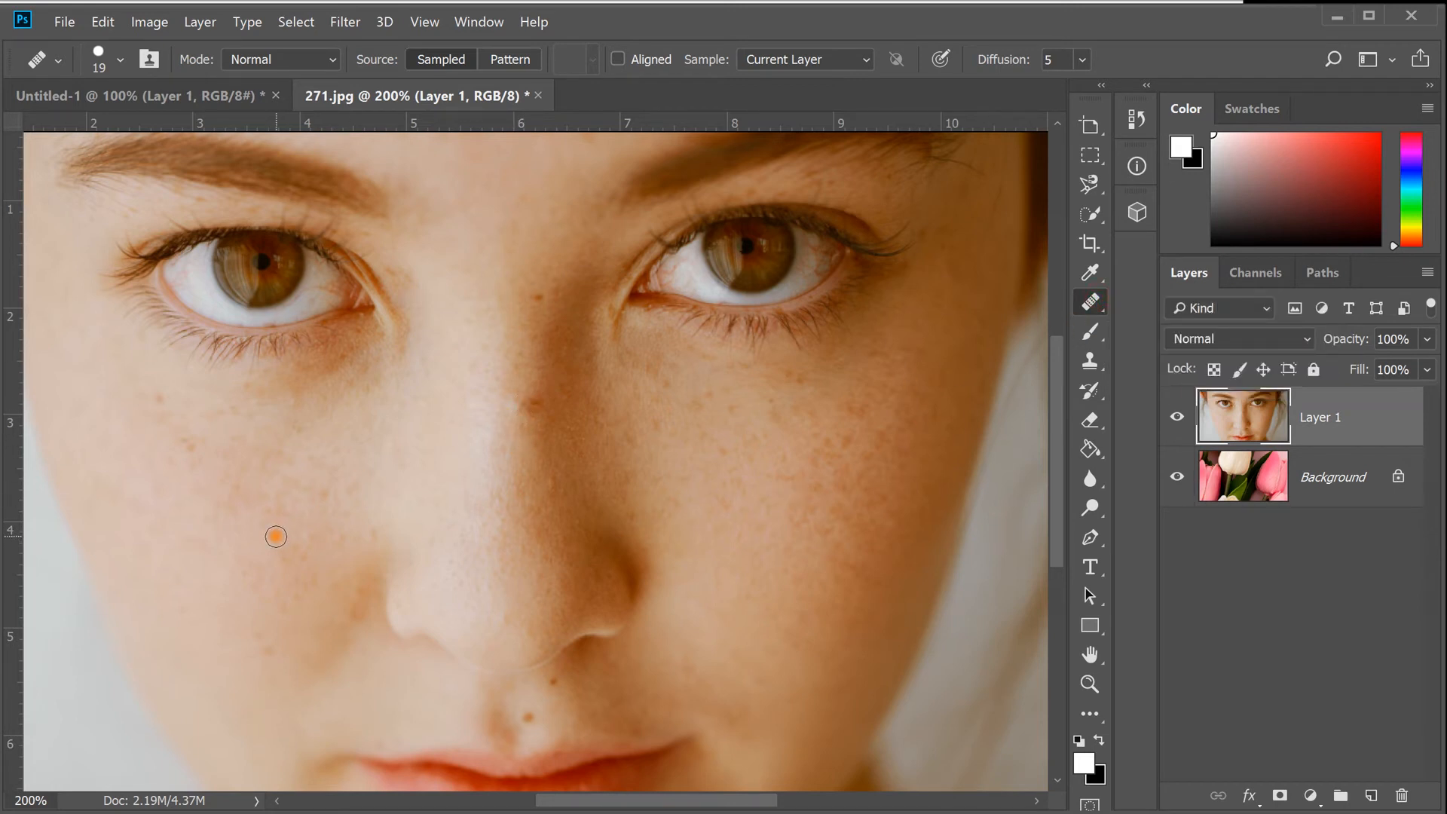
click(276, 537)
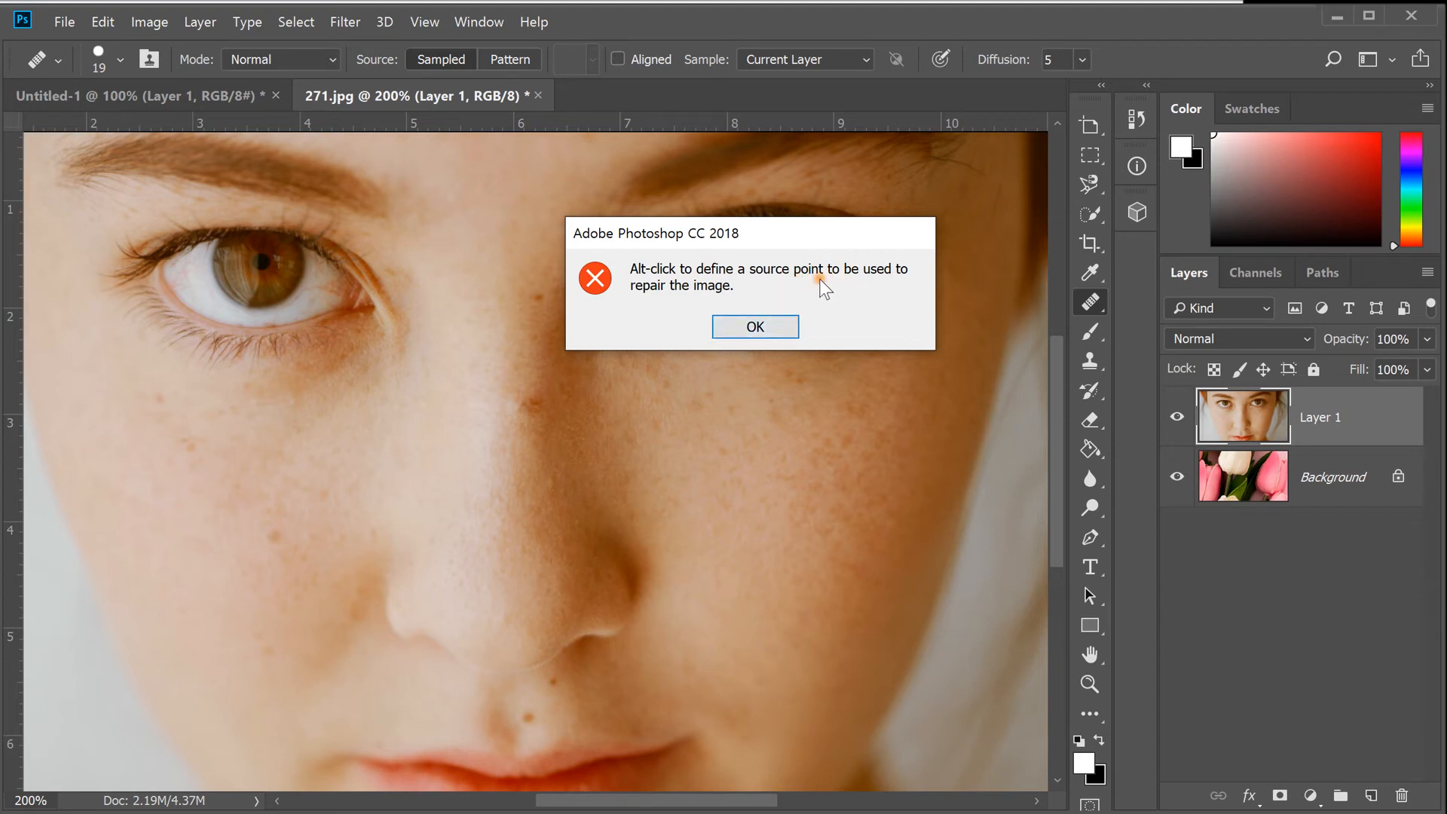
click(754, 327)
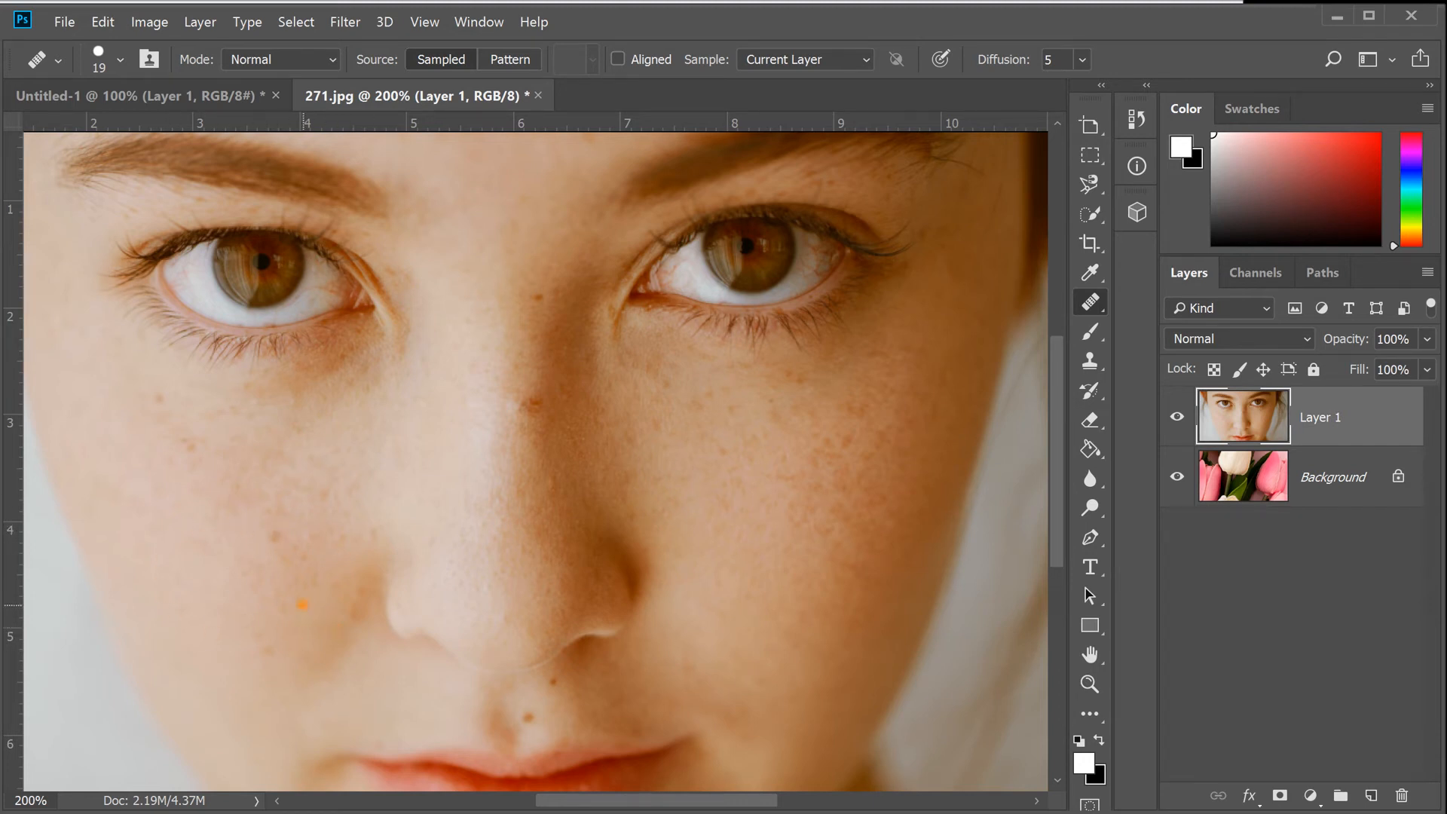
key(alt)
alt+click(257, 517)
click(274, 537)
- Sample the eye as the Healing Brush source and paint patches from it onto the cheek beside the nose
alt+click(236, 263)
mouse_move(272, 653)
mouse_down()
mouse_move(259, 650)
mouse_move(292, 659)
mouse_move(302, 631)
mouse_move(290, 646)
mouse_move(324, 663)
mouse_move(323, 642)
mouse_move(290, 648)
mouse_up()
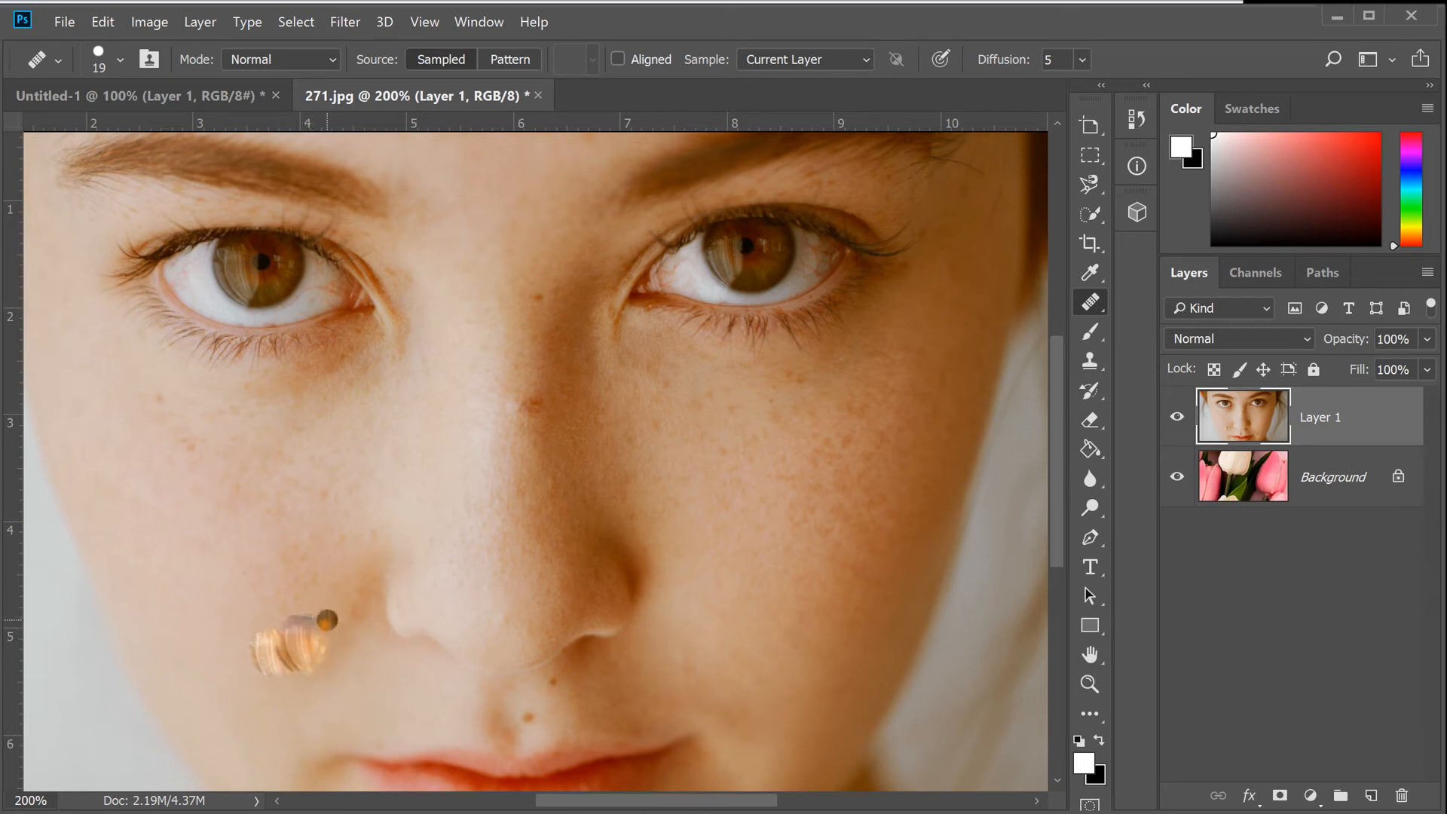
drag(338, 556, 364, 551)
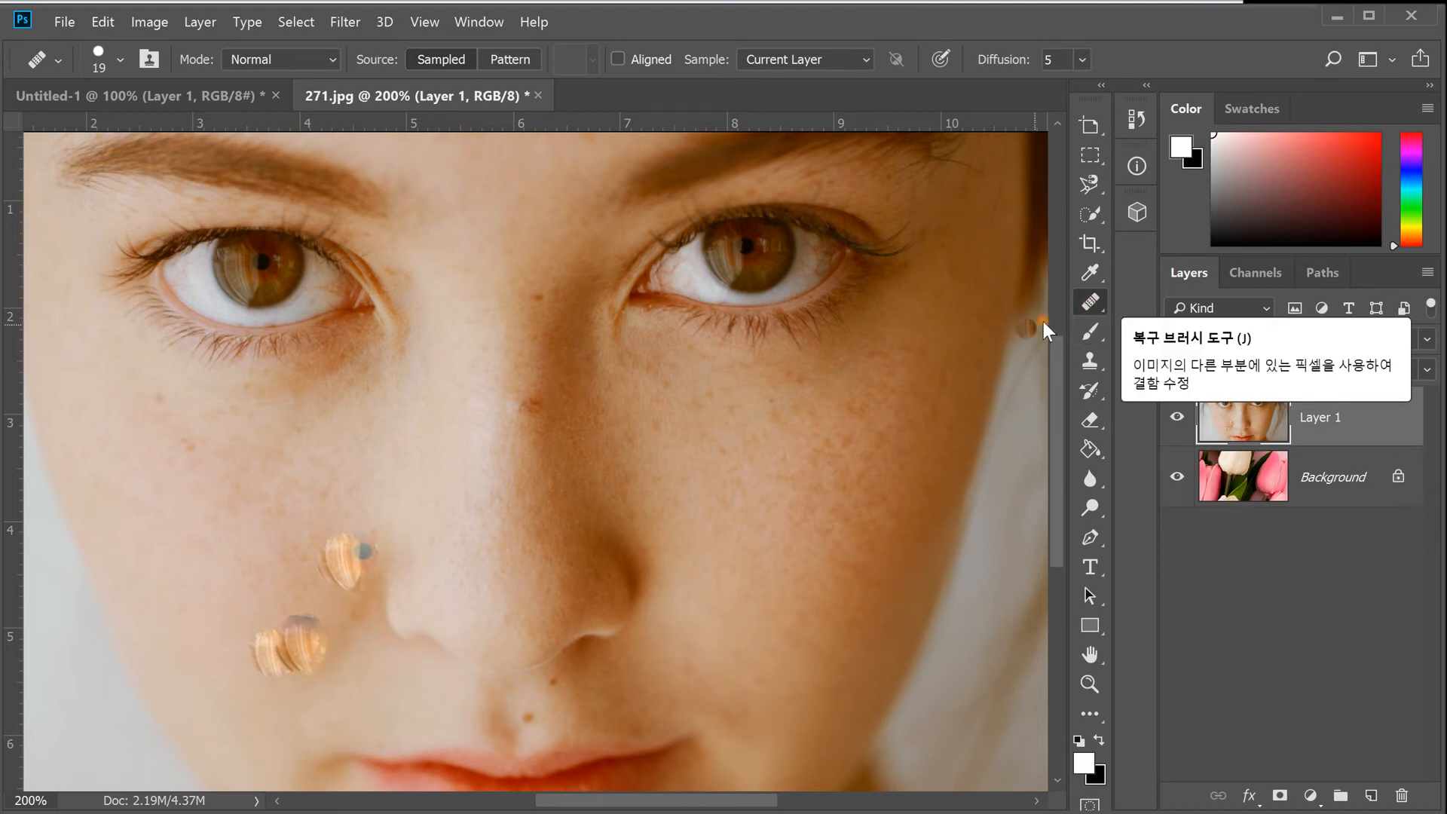
- Undo the Healing Brush strokes that copied the eye onto the cheek
key(ctrl+z)
key(ctrl+z)
key(ctrl+z)
key(ctrl+z)
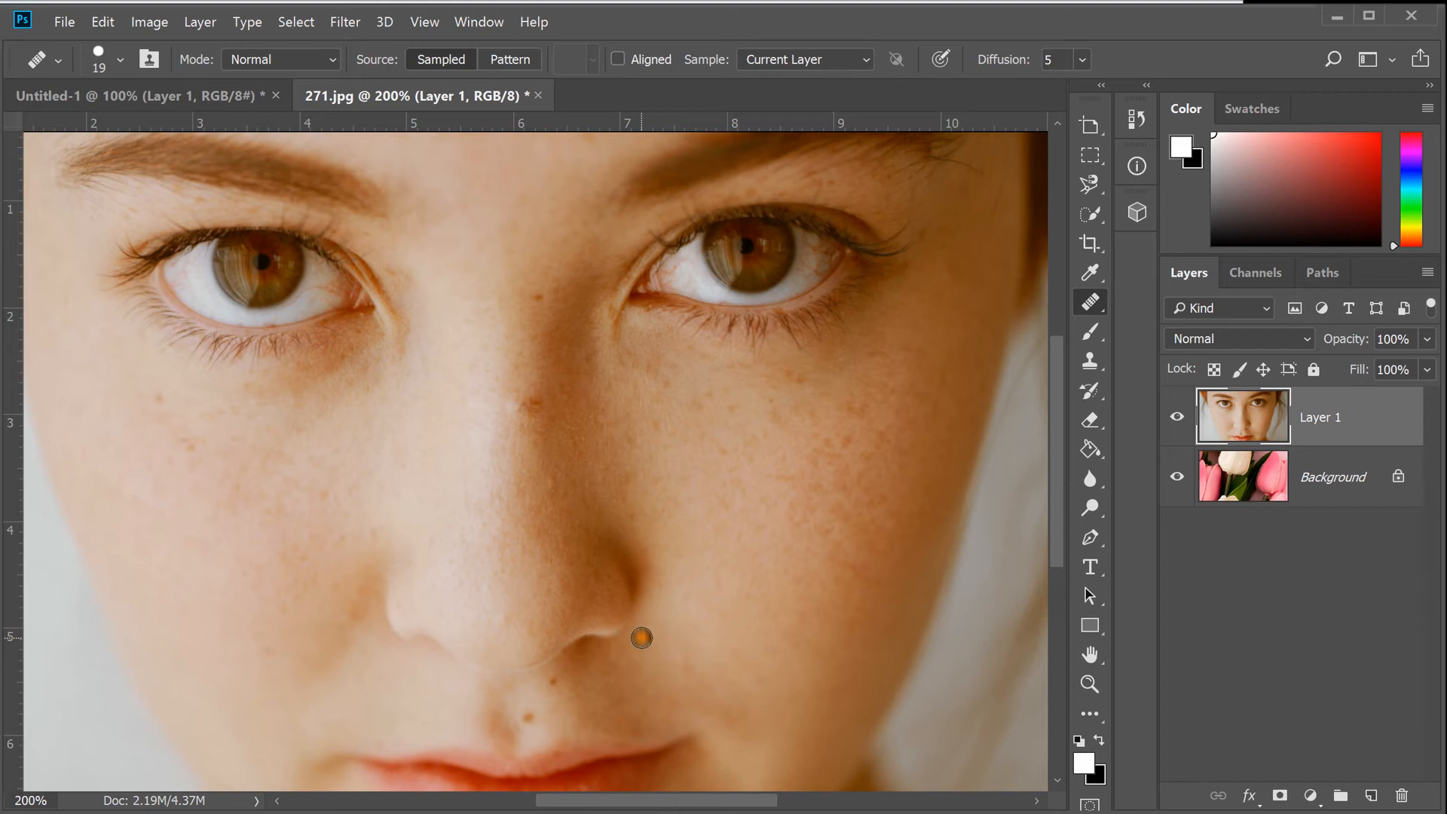
- Switch to the Spot Healing Brush and heal the spot between the eyes and those on the cheek
right_click(1094, 301)
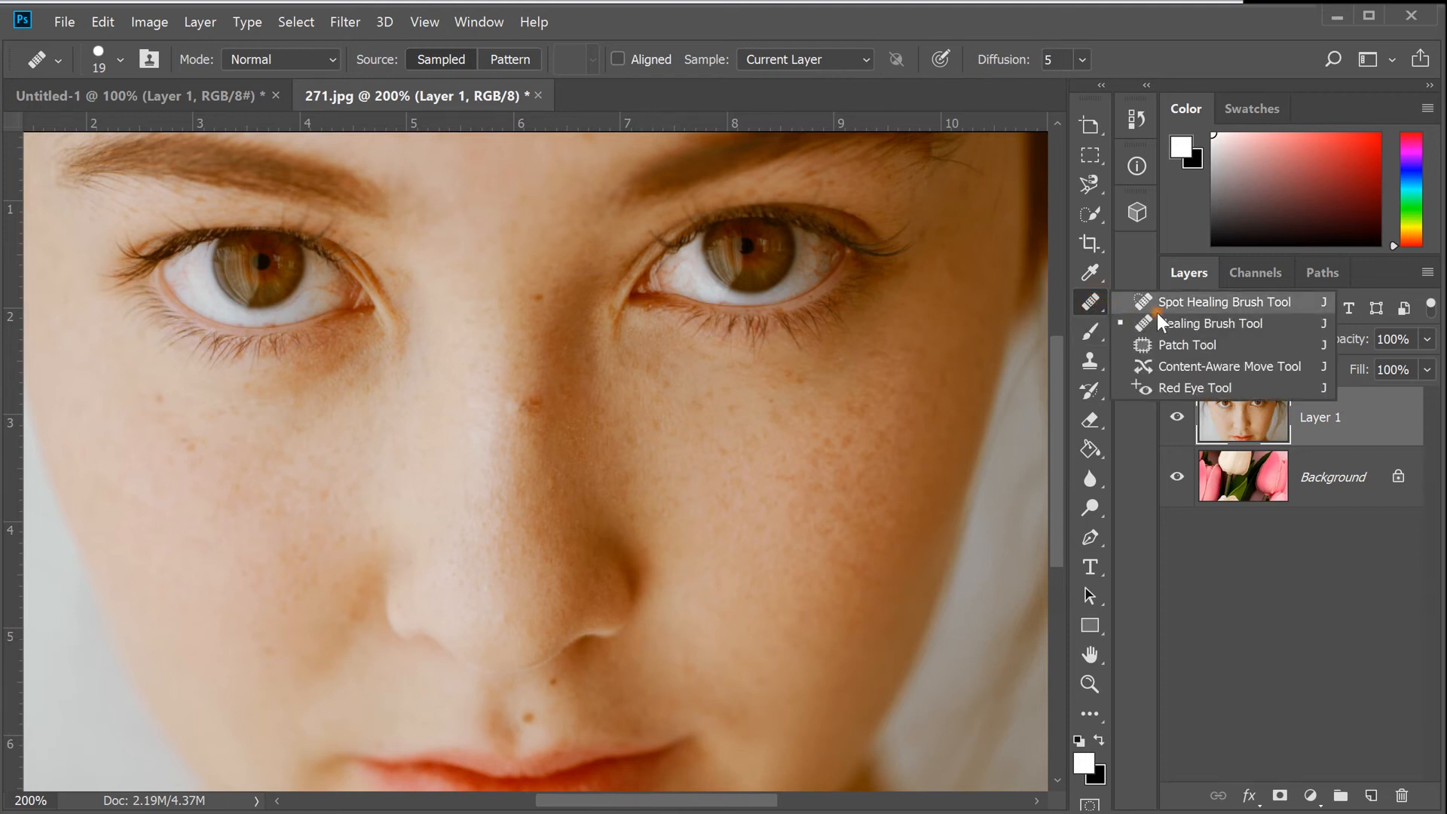
click(1177, 301)
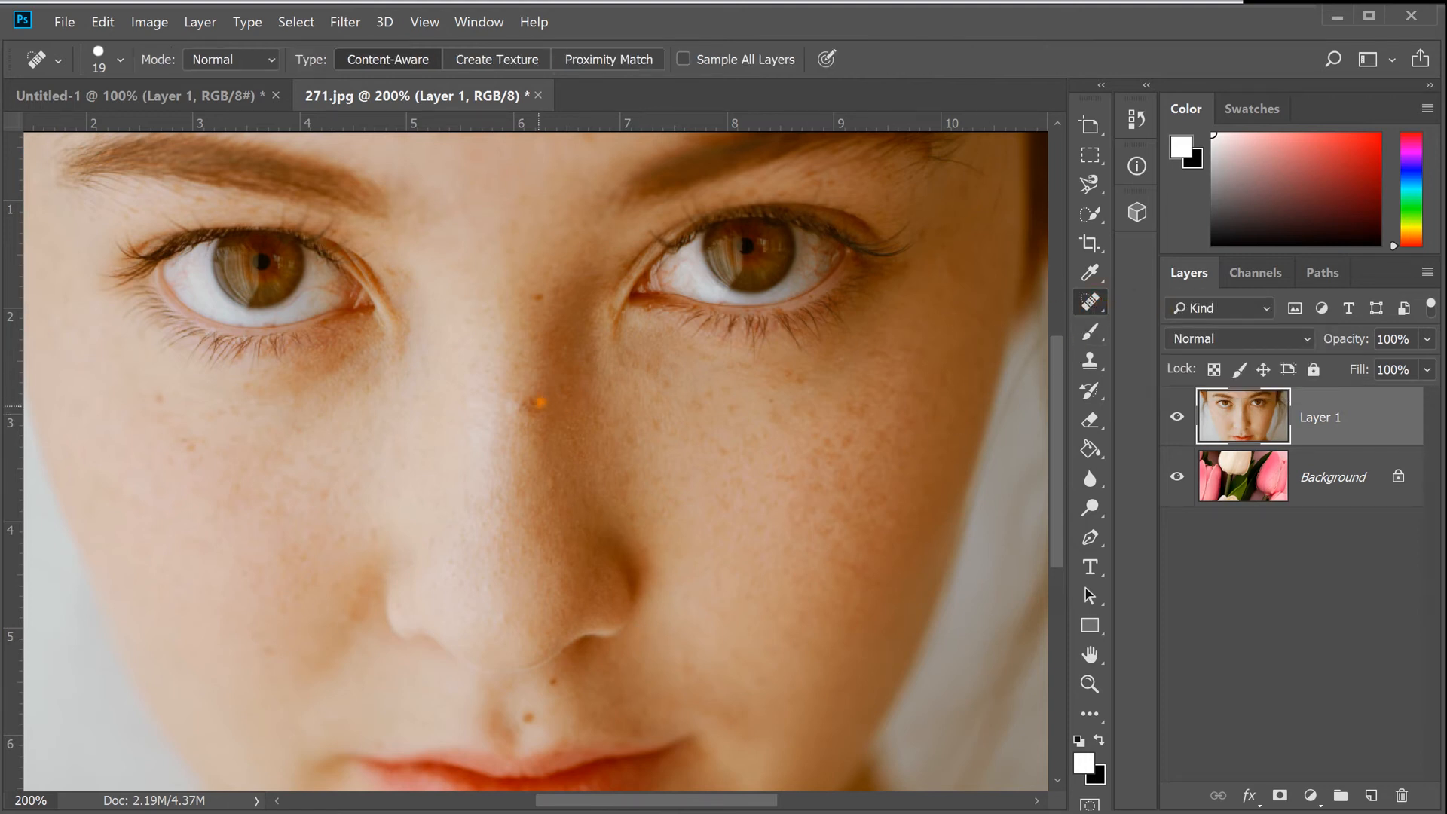
click(539, 294)
click(161, 397)
right_click(1090, 301)
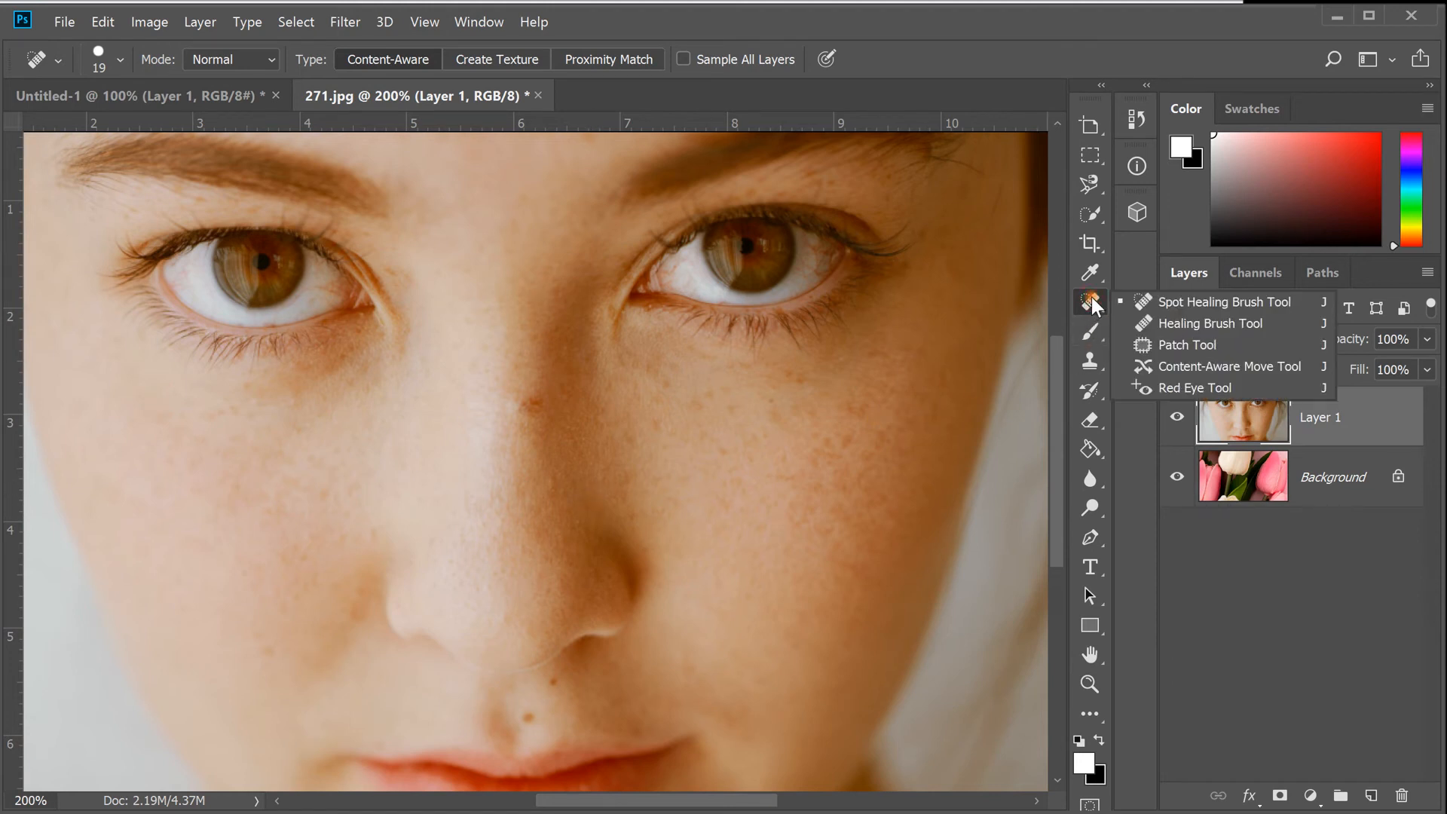
click(1174, 323)
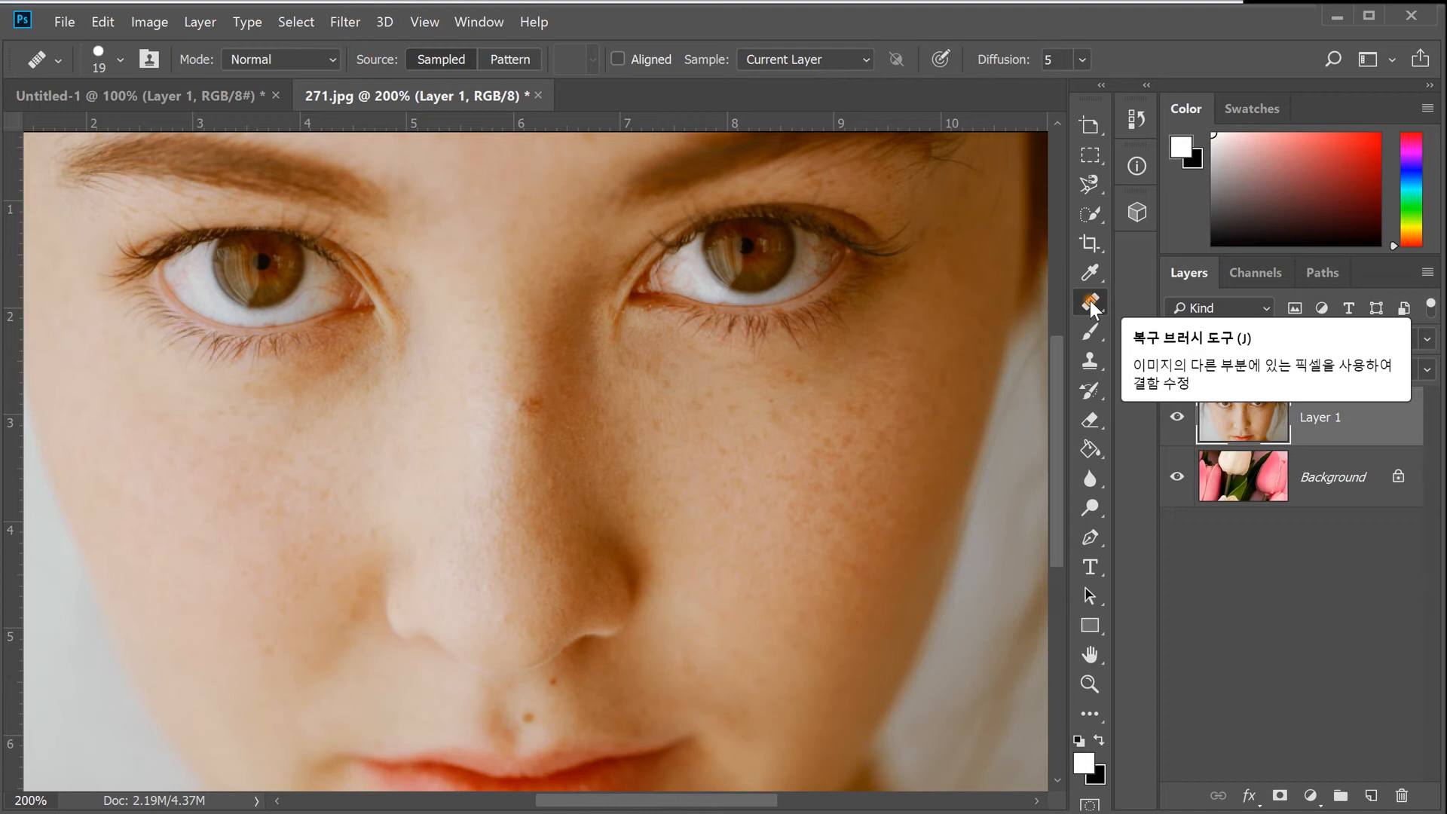
click(1090, 332)
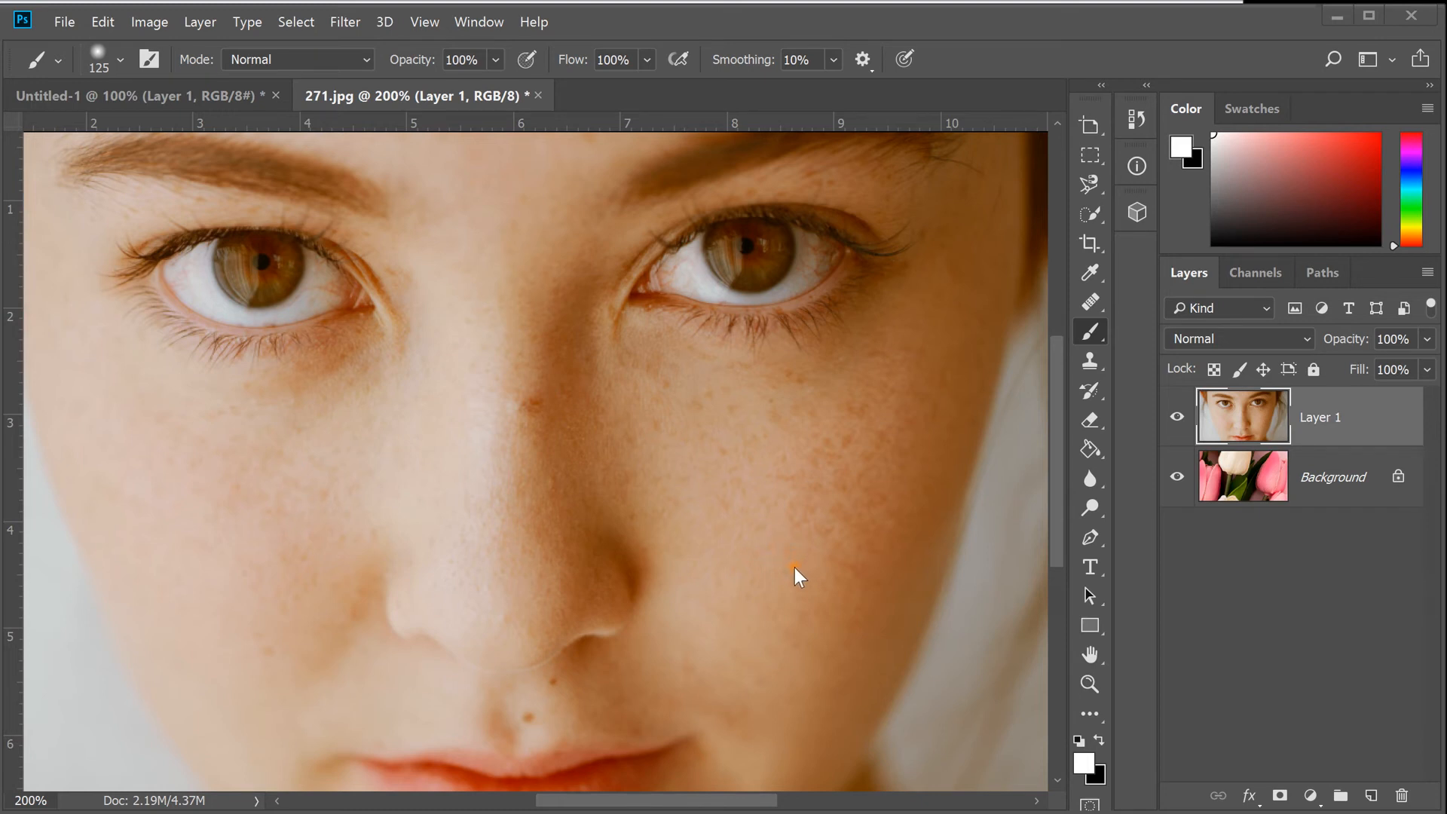
- Draw a rectangular marquee selection around the nose and the adjoining freckled cheek
click(1091, 155)
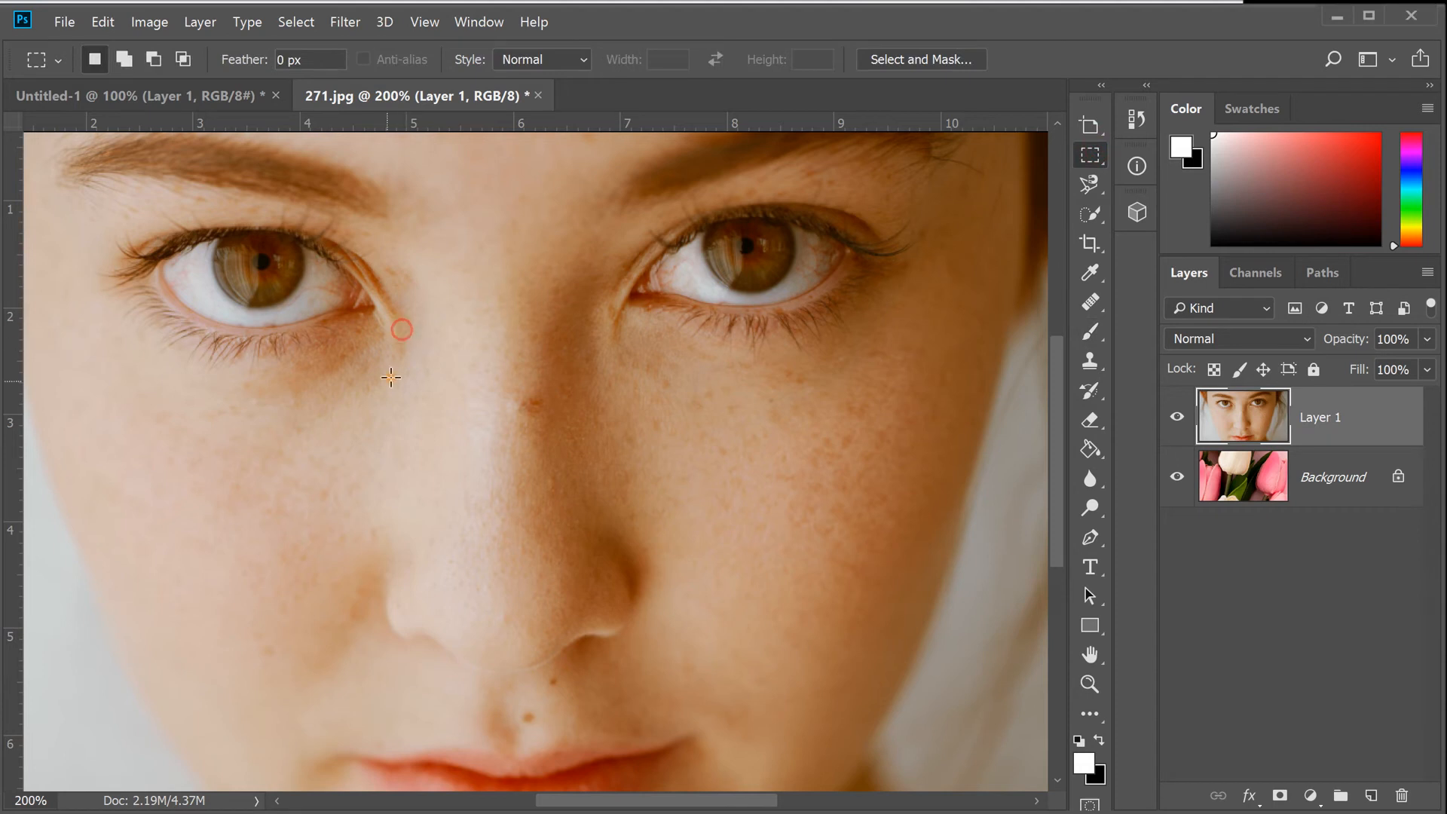
mouse_move(366, 371)
mouse_down()
mouse_move(791, 667)
mouse_move(882, 669)
mouse_move(875, 649)
mouse_up()
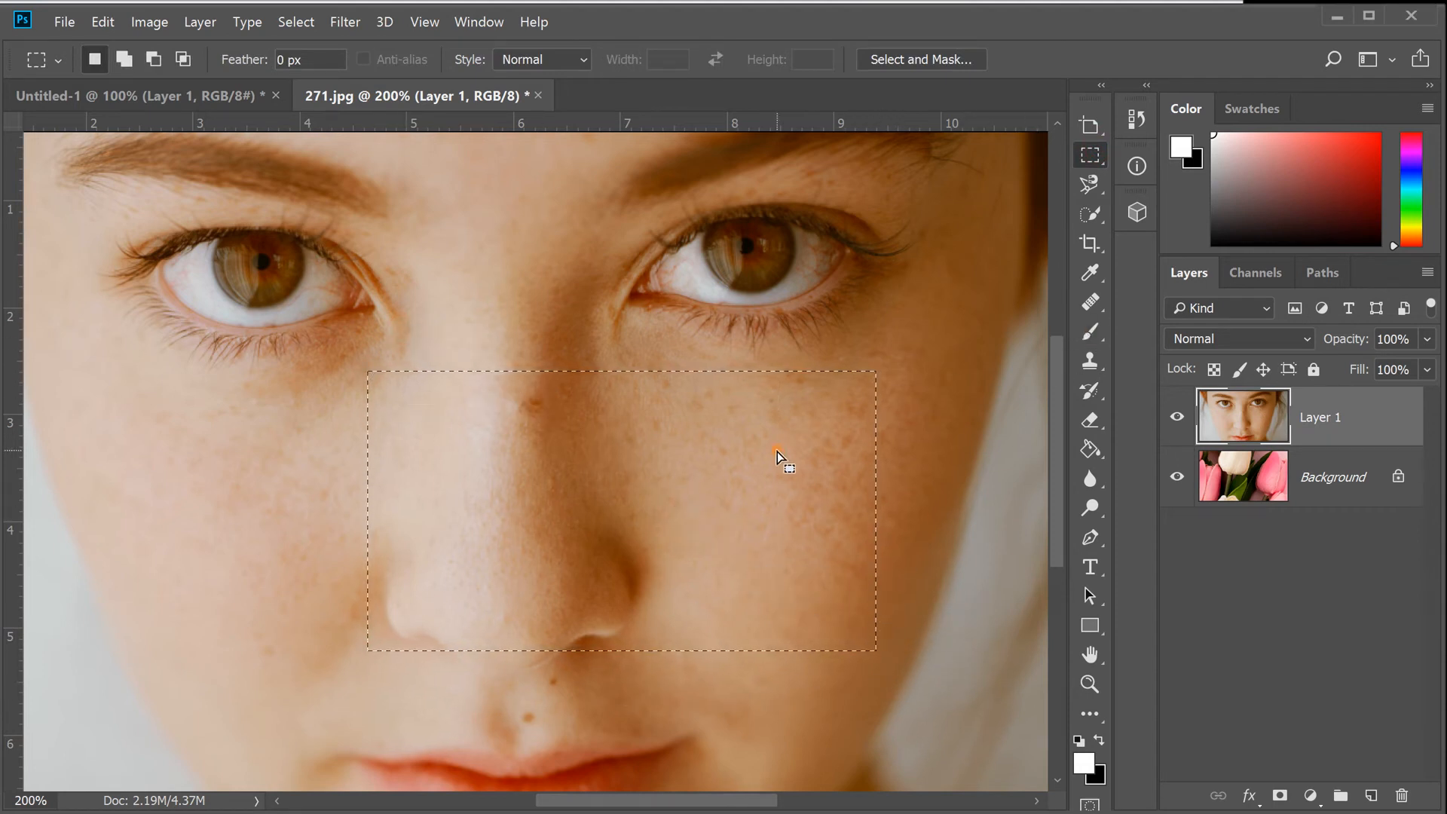
- Switch to the Brush tool and set the foreground colour to a muted light orange
key(b)
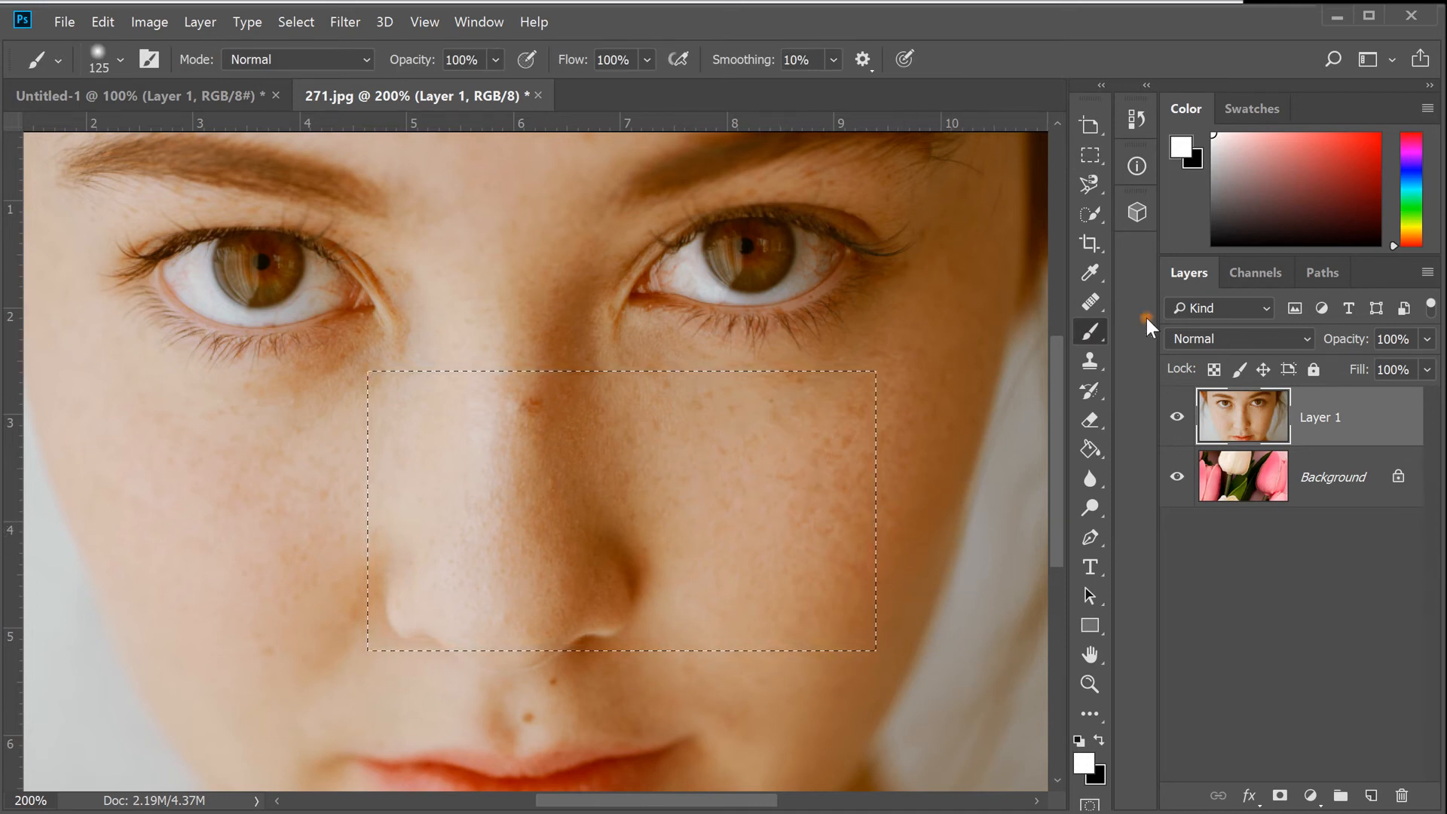
click(1317, 157)
drag(1409, 226, 1408, 240)
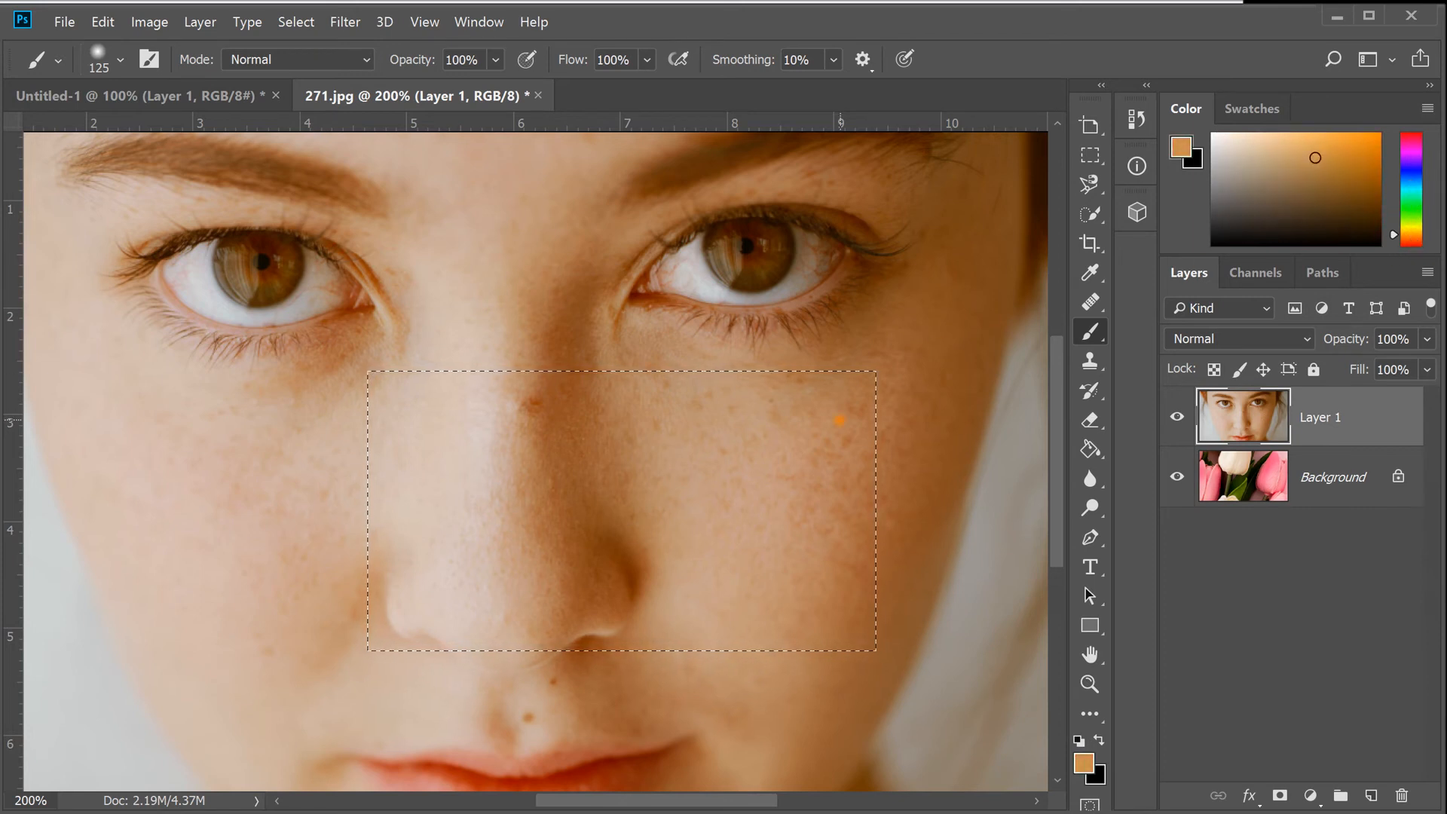
- Paint orange brush strokes across the selection's edges and over the nose area with the 125-size soft brush
click(416, 355)
drag(416, 354, 450, 351)
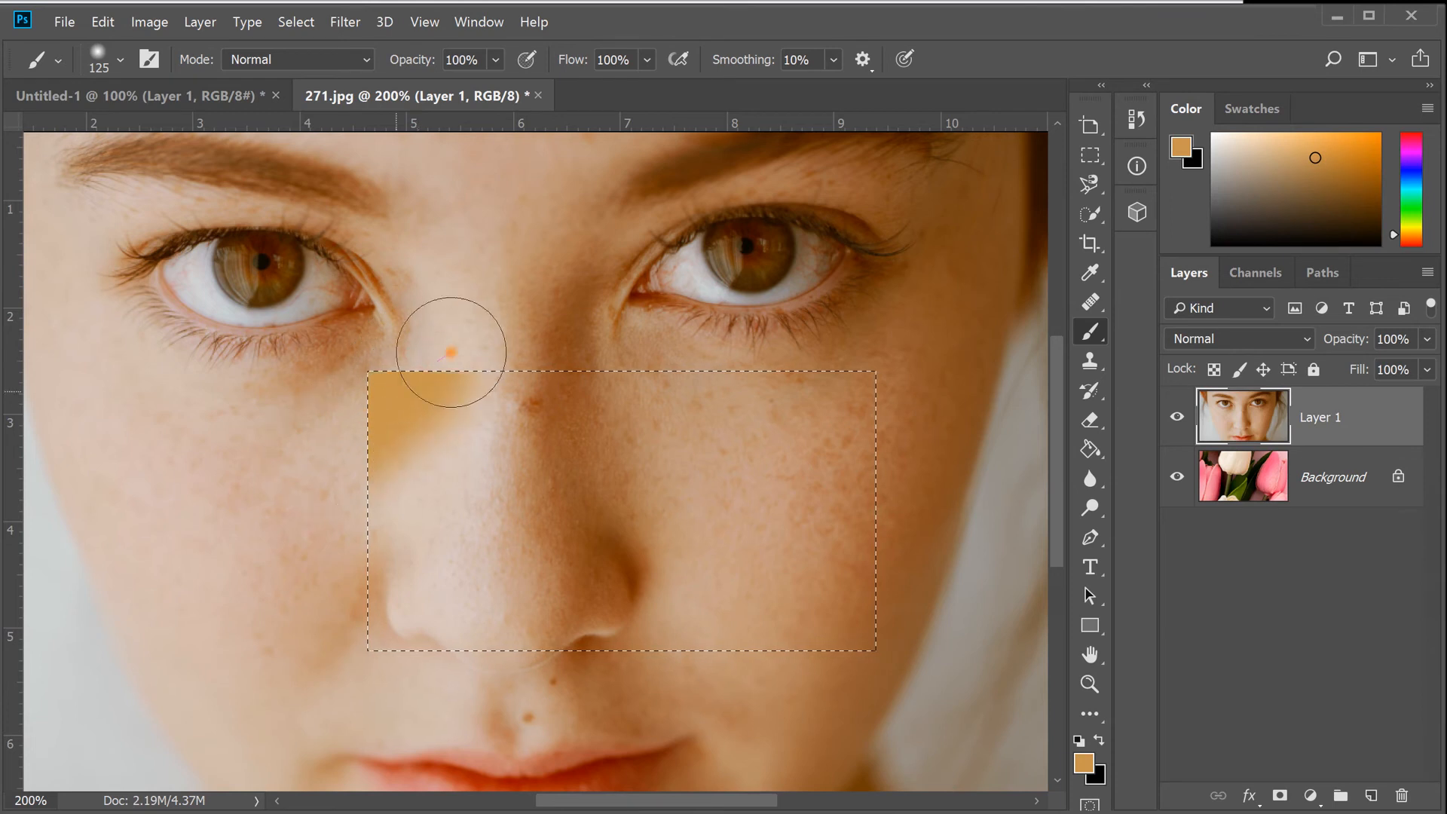
drag(342, 513, 350, 606)
drag(633, 392, 604, 459)
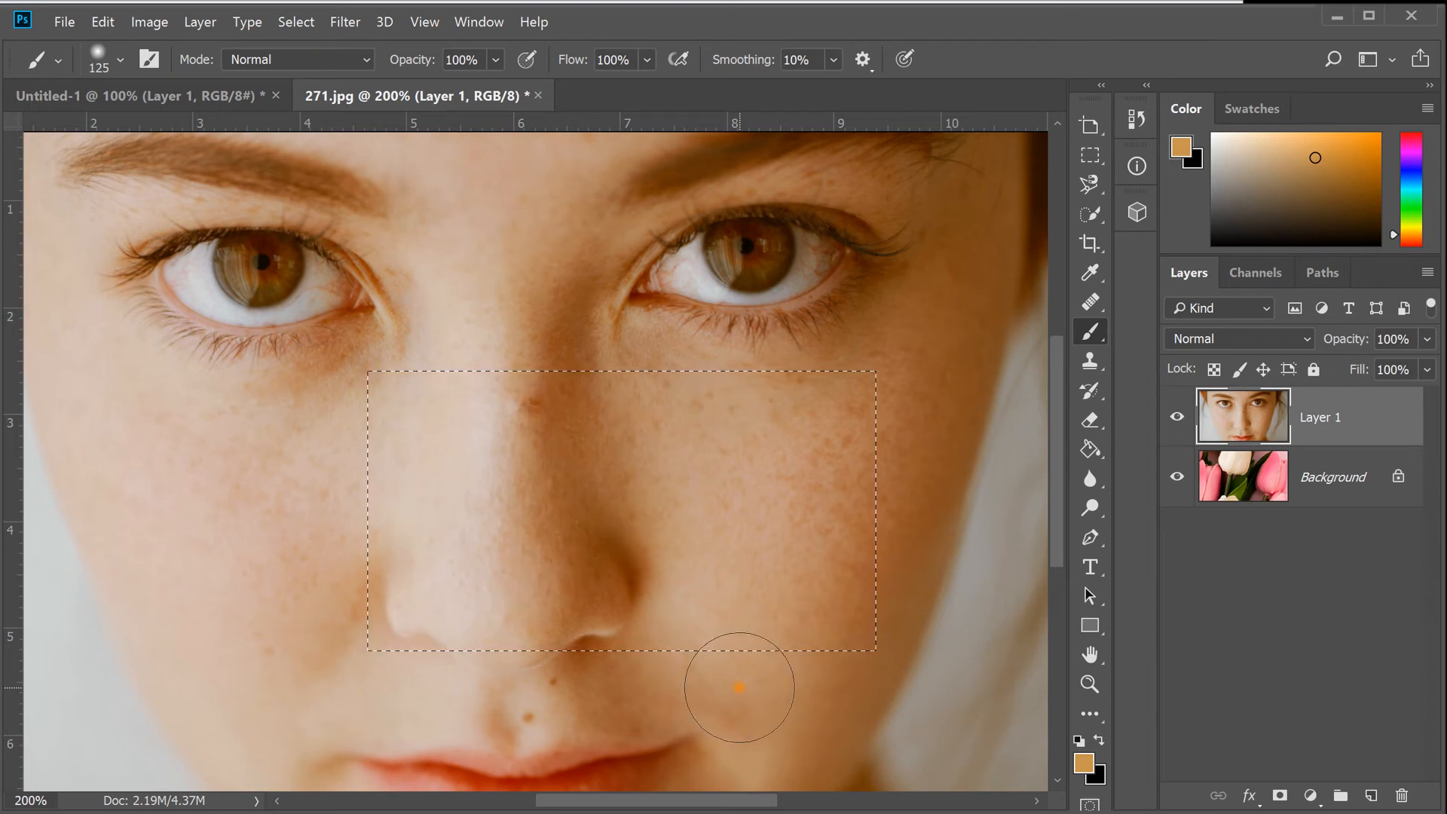
- Show the tool variants grouped with the Brush tool and those grouped with the Clone Stamp tool
right_click(1093, 327)
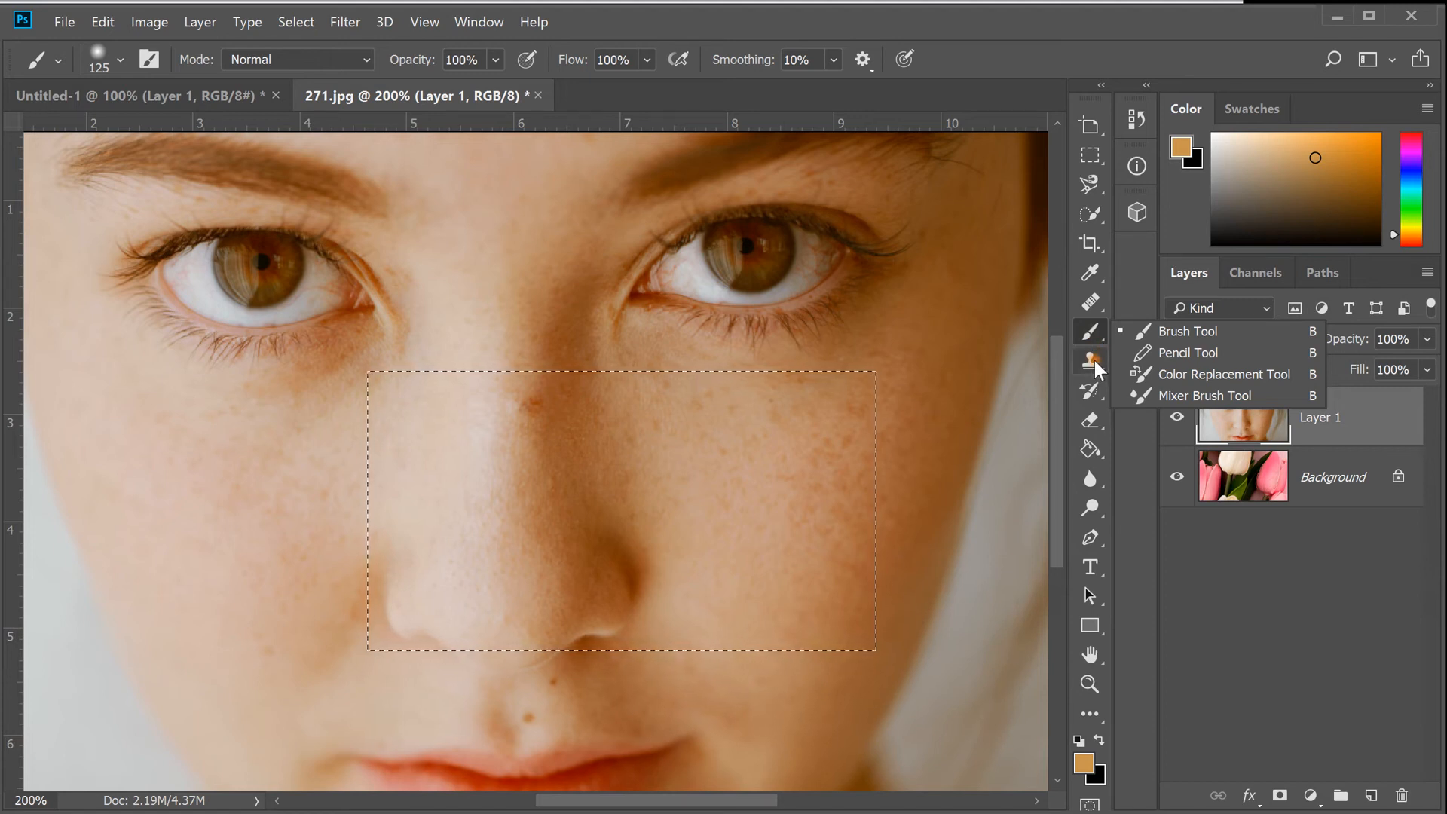
click(1093, 359)
right_click(1093, 357)
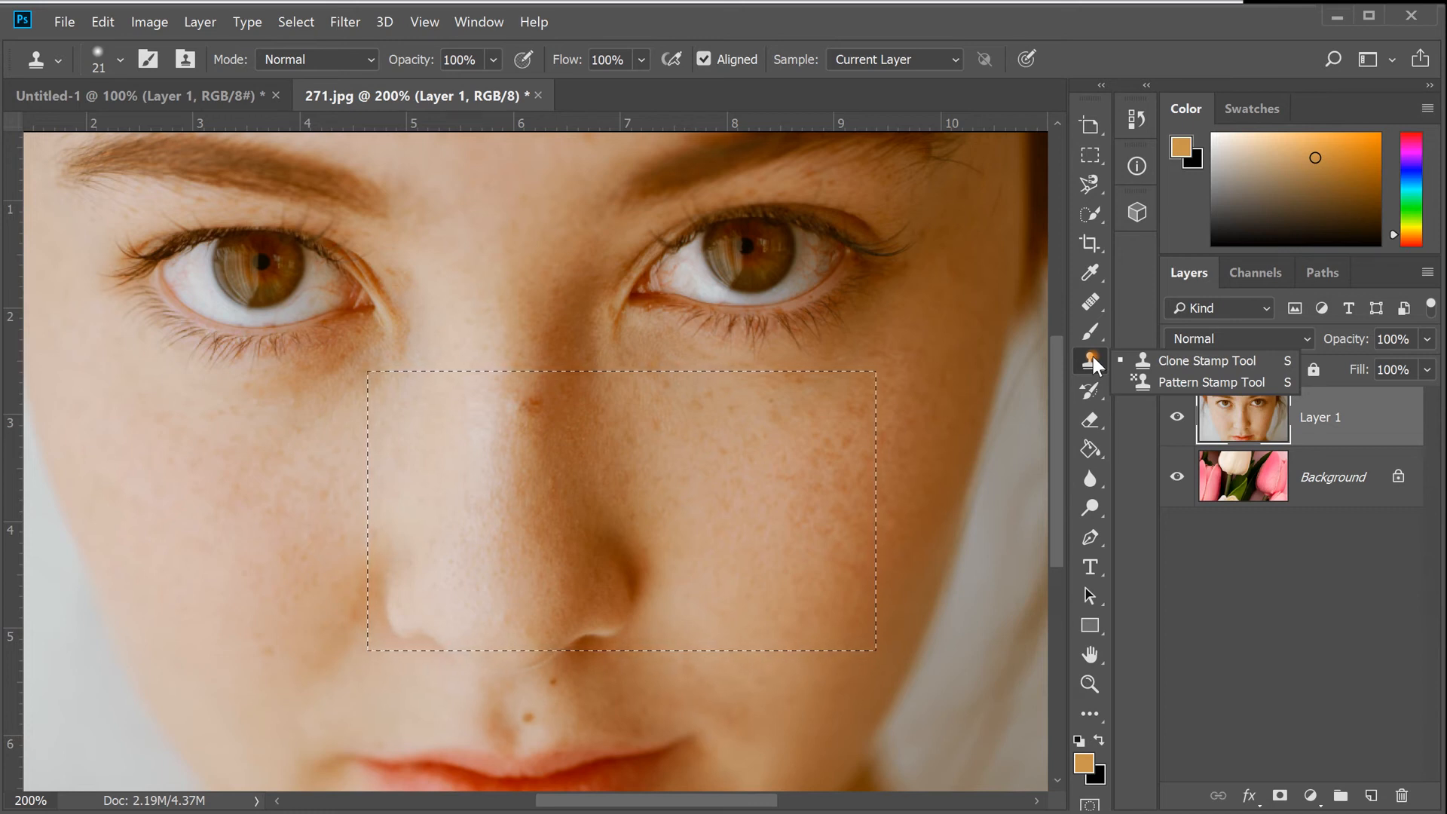
- Deselect the area, switch to the Rectangular Marquee tool and restore the selection around the nose and cheek
key(ctrl+d)
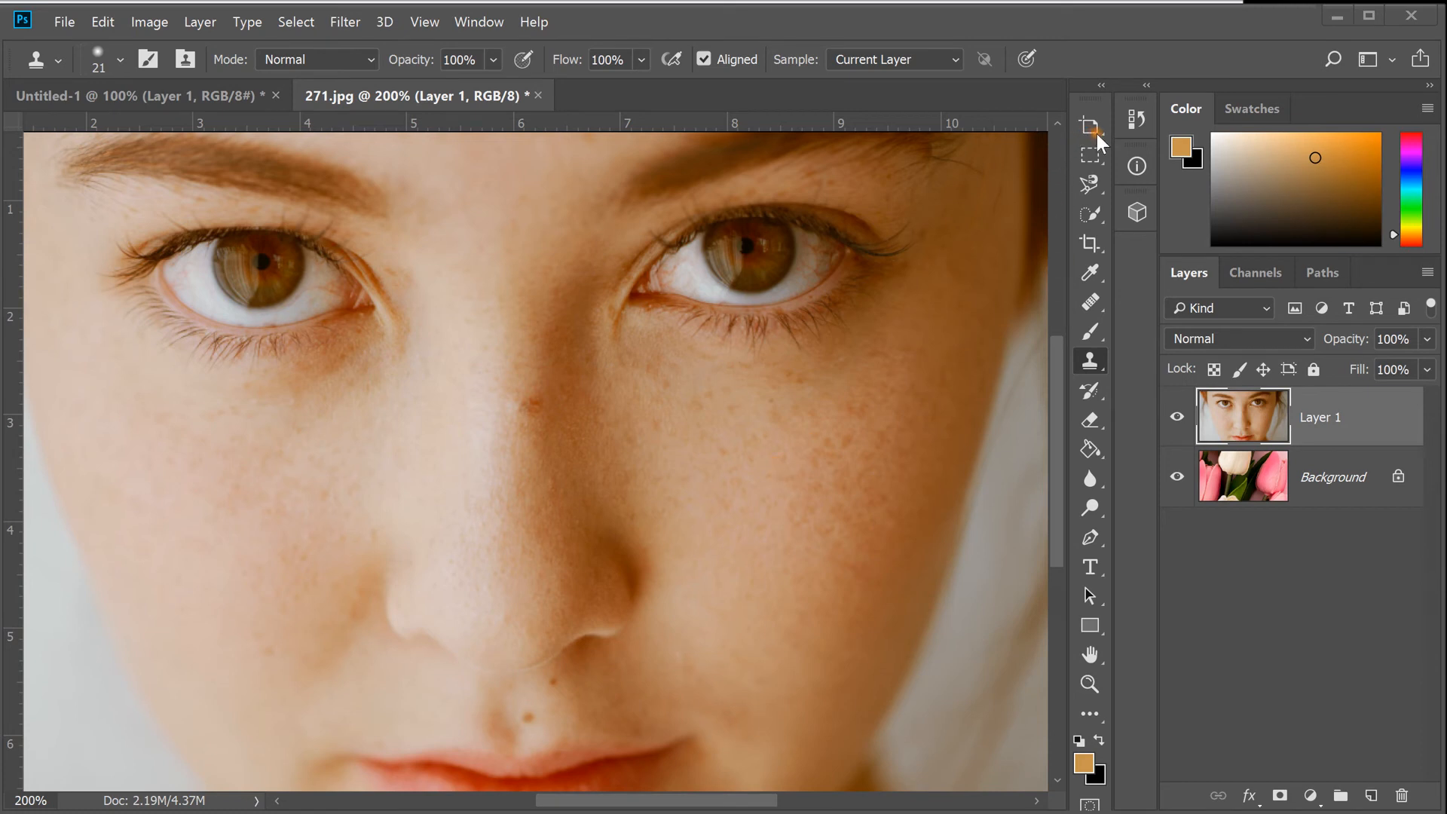
click(1089, 155)
key(ctrl+shift+d)
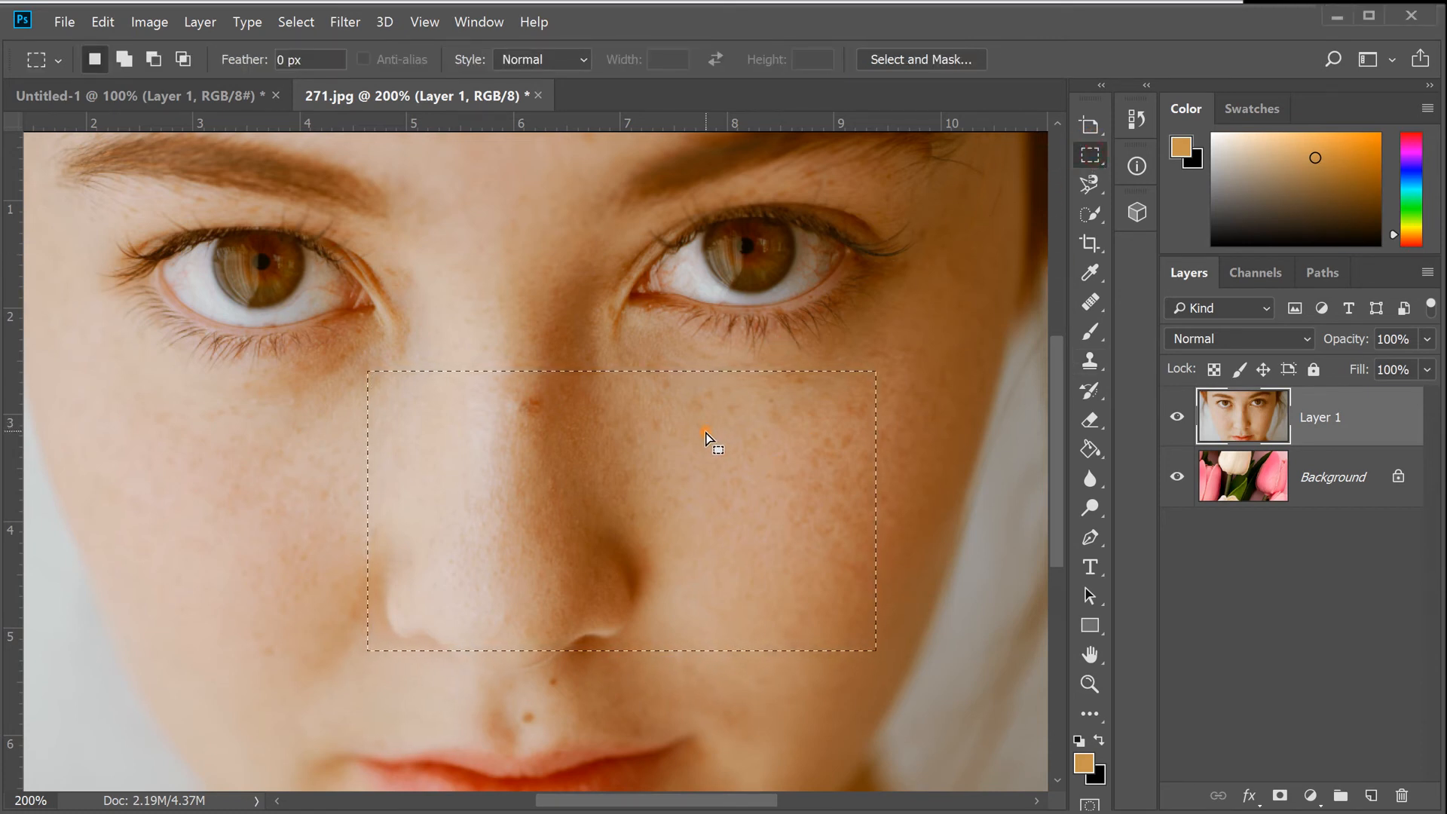
- Switch to the Clone Stamp tool and enlarge its soft brush to size 300
click(1093, 363)
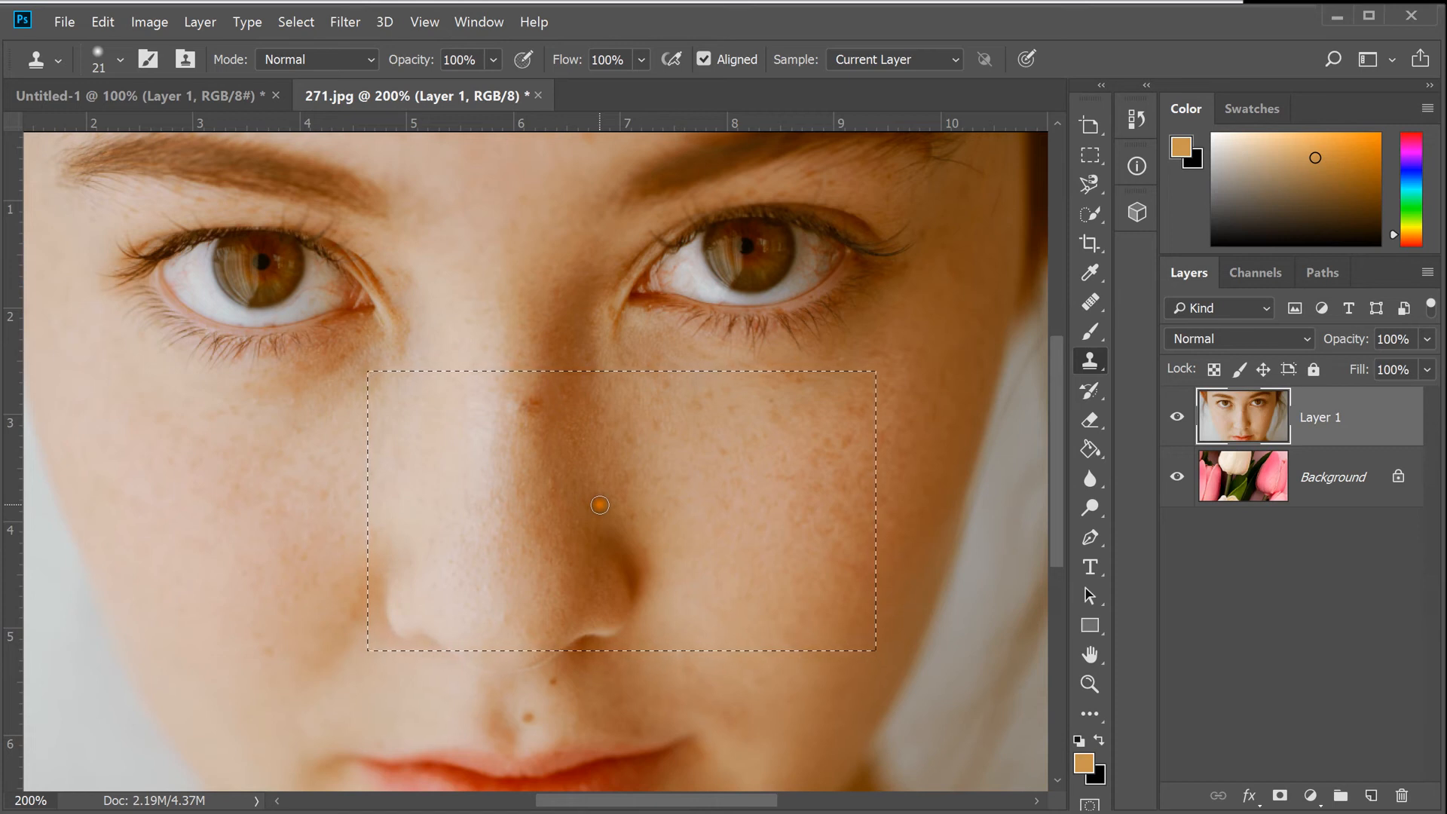
key(bracketright)
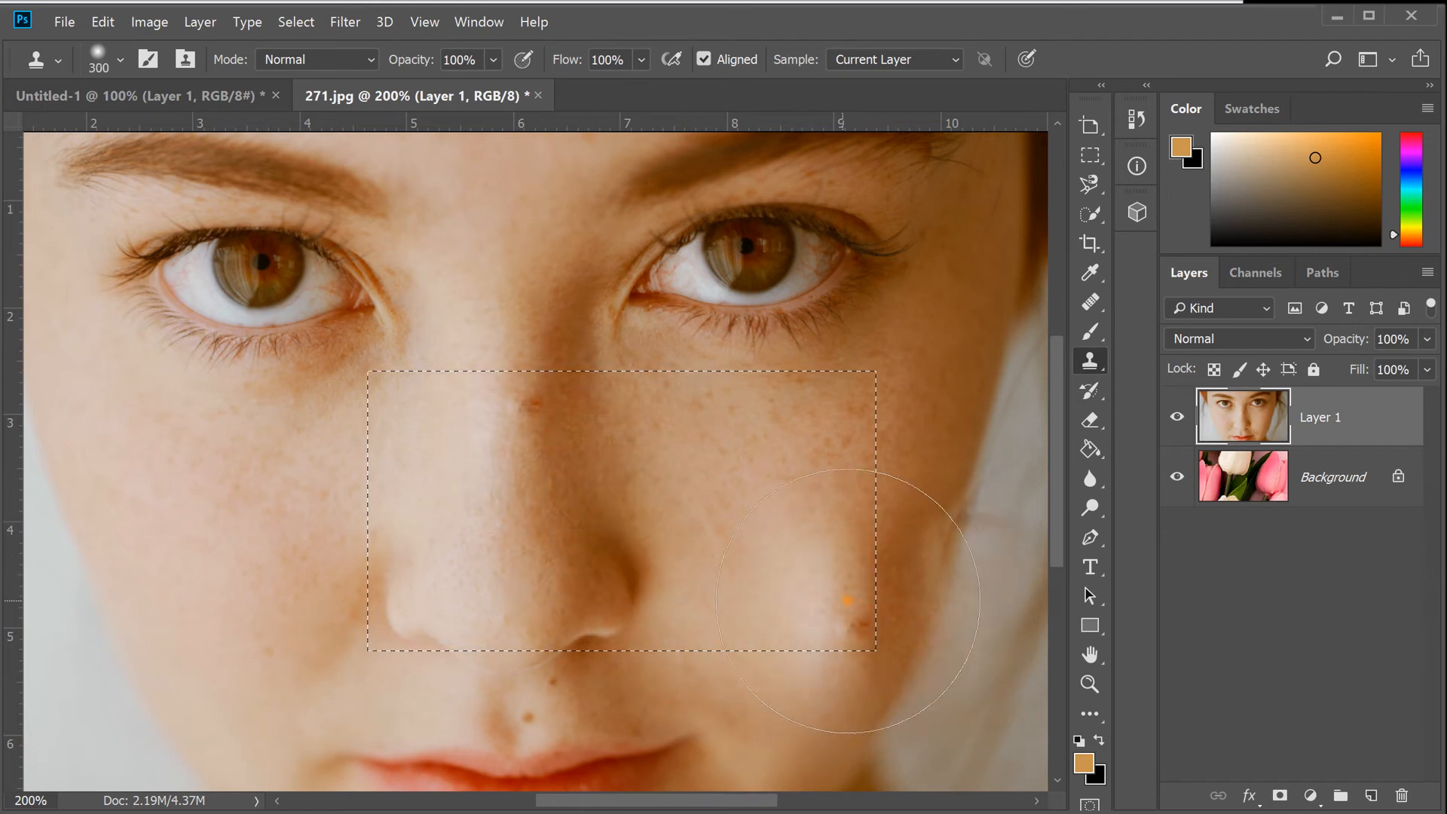
click(564, 514)
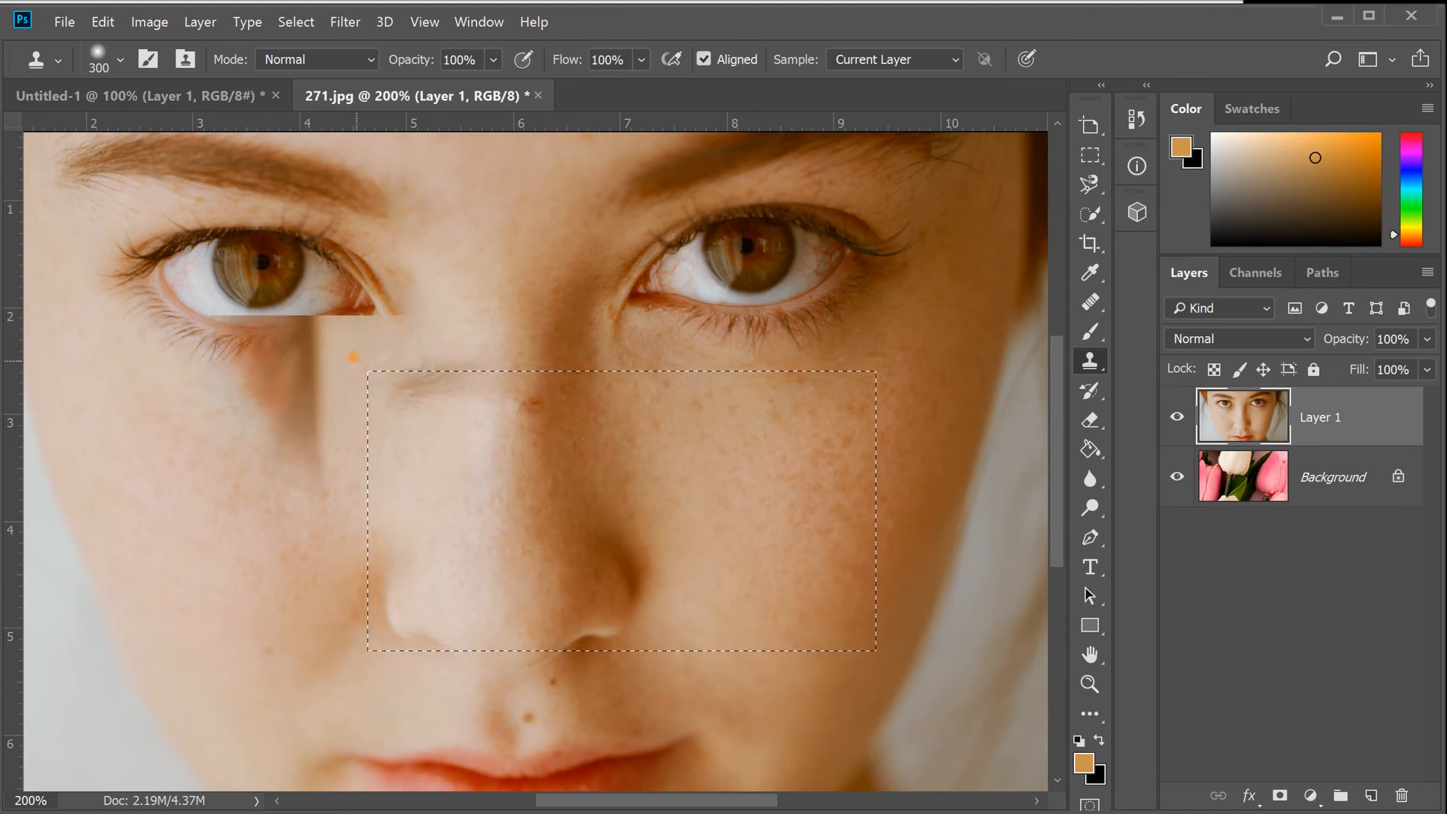
click(600, 516)
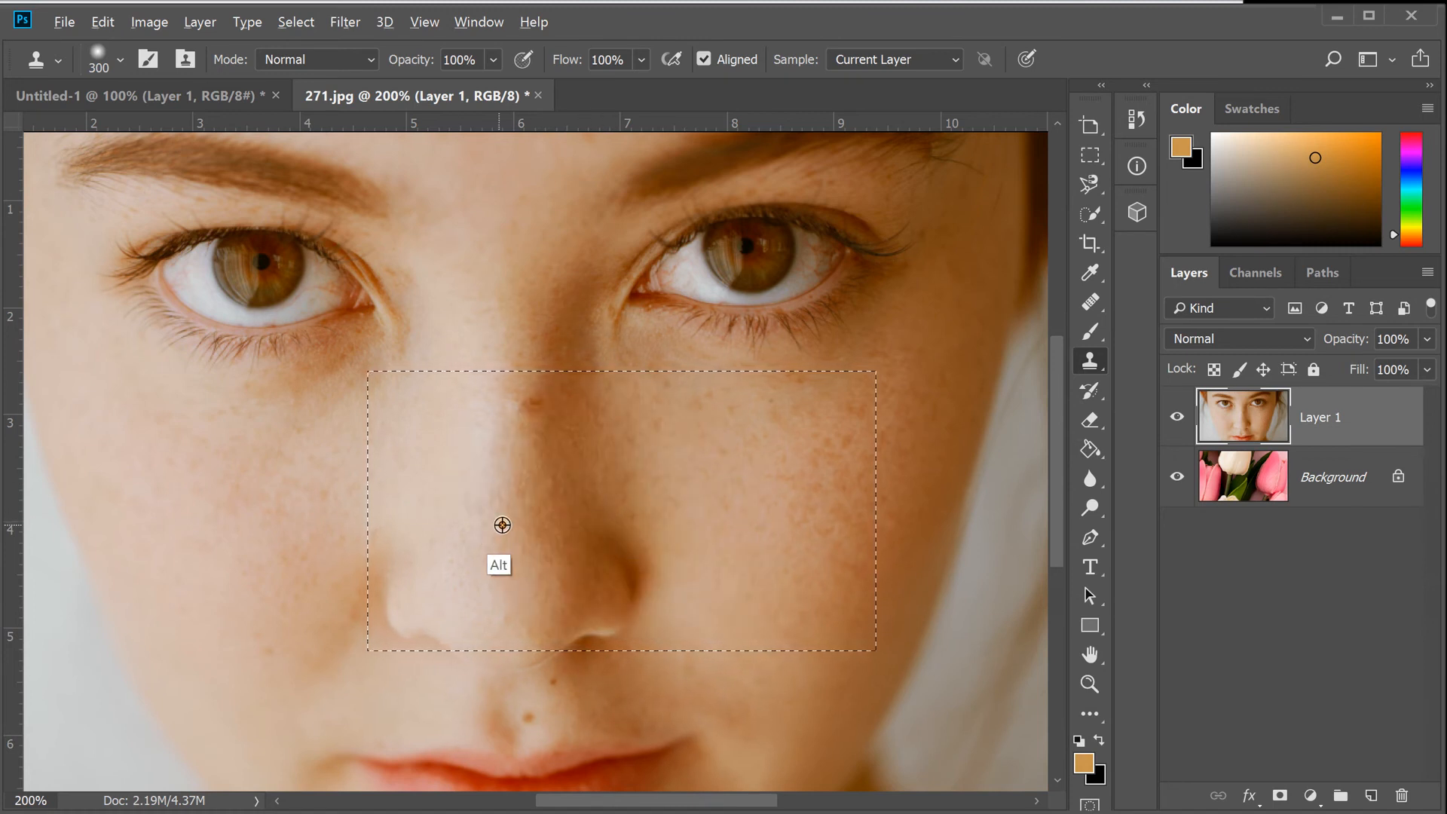
- Try cloning the lips, and separately the eye right of the nose, into the selected nose area, undoing each attempt
alt+click(535, 773)
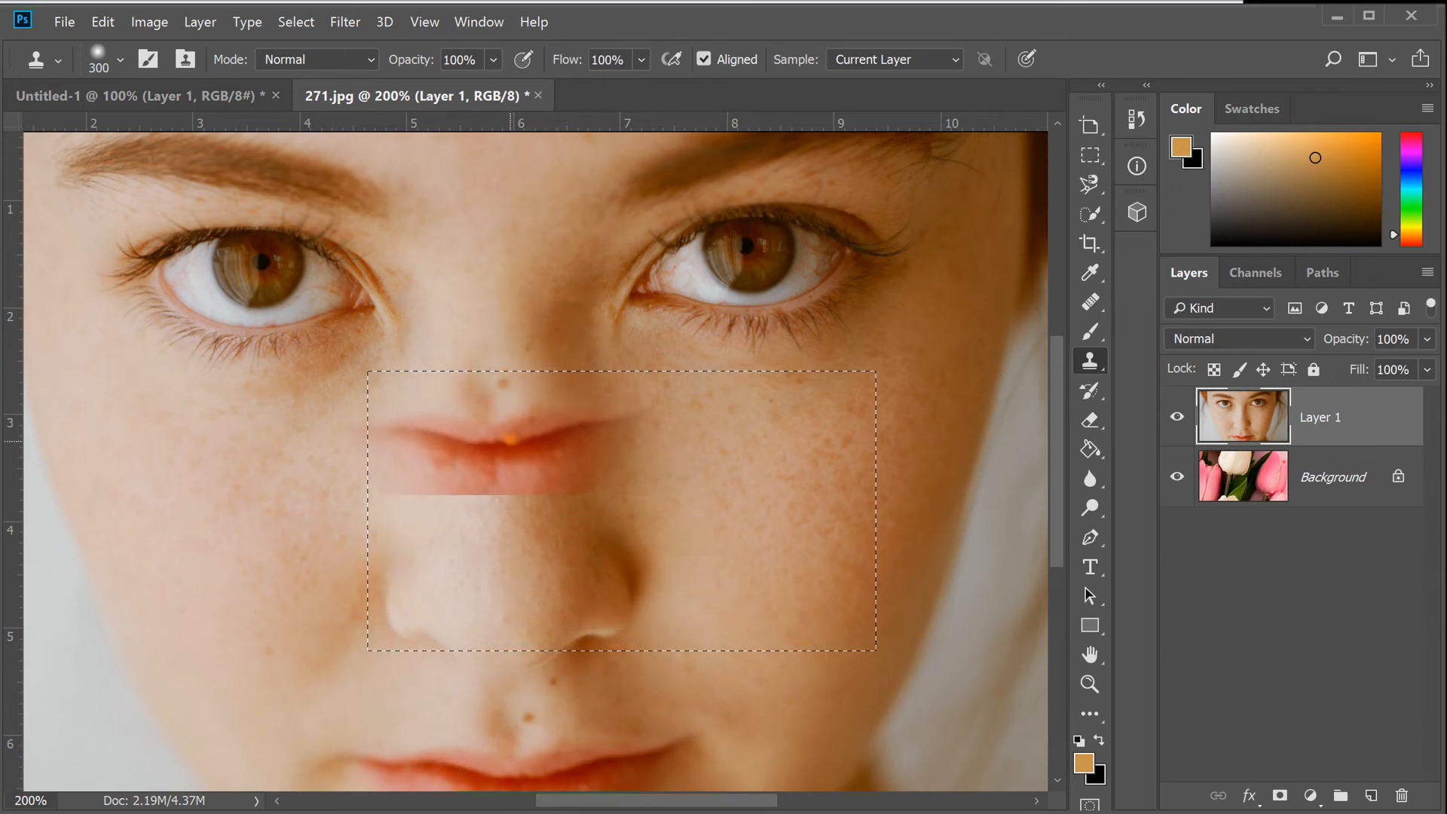
mouse_move(590, 537)
mouse_down()
mouse_move(657, 532)
mouse_move(585, 556)
mouse_move(791, 437)
mouse_move(851, 489)
mouse_up()
key(ctrl+z)
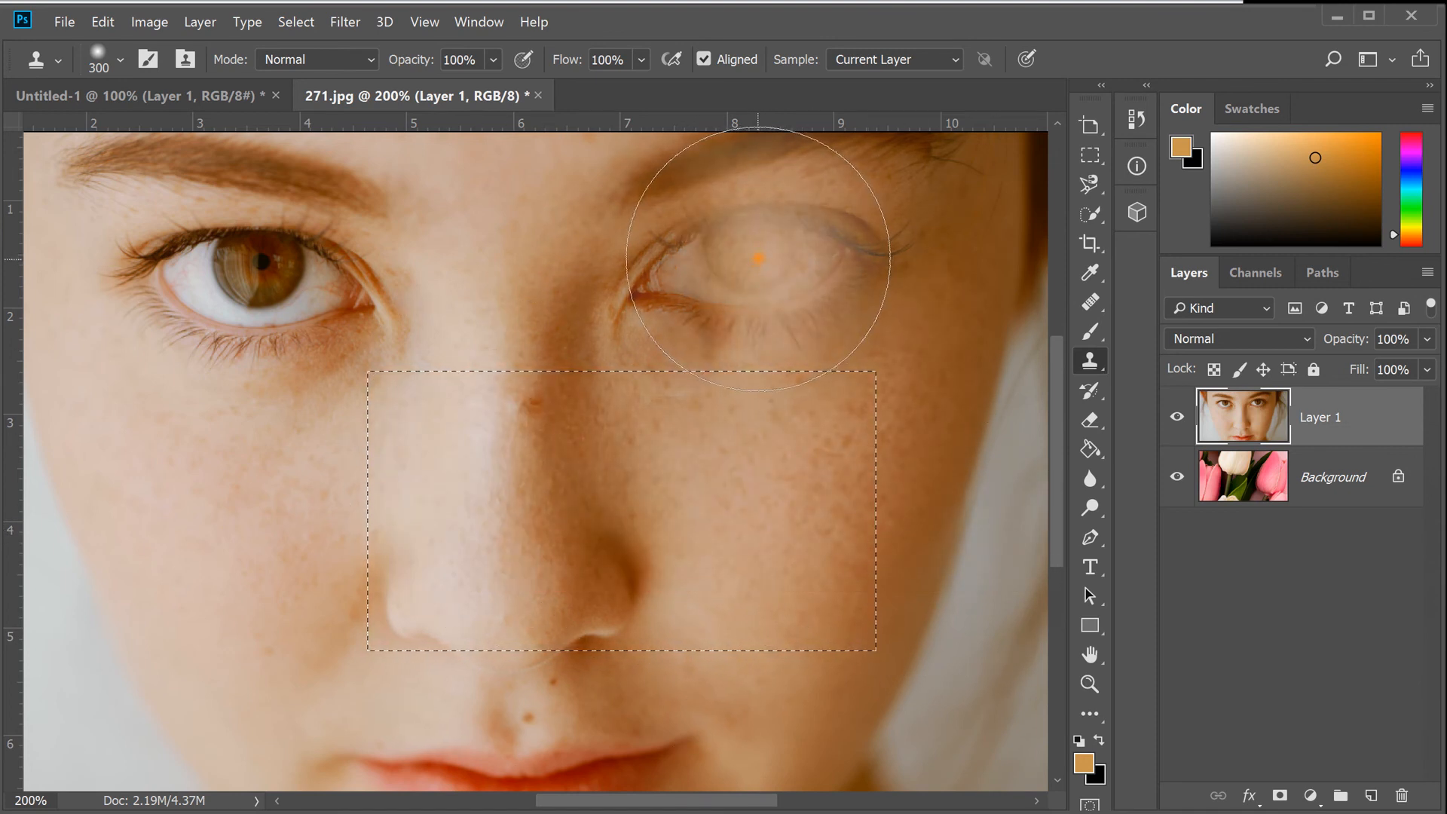
key(alt)
alt+click(747, 245)
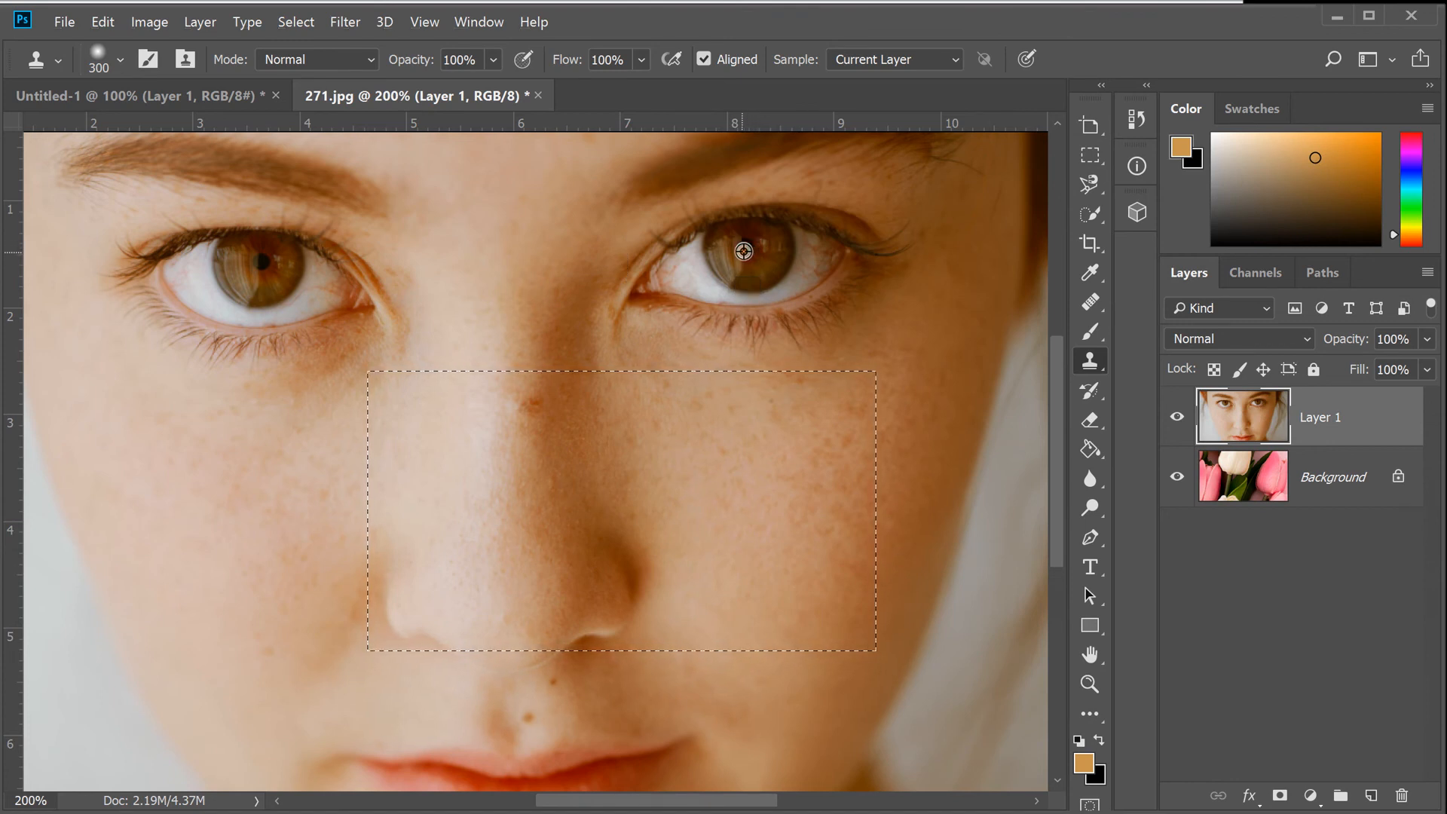
mouse_move(599, 520)
mouse_down()
mouse_move(676, 566)
mouse_move(686, 472)
mouse_move(483, 513)
mouse_move(560, 634)
mouse_move(725, 639)
mouse_up()
key(ctrl+z)
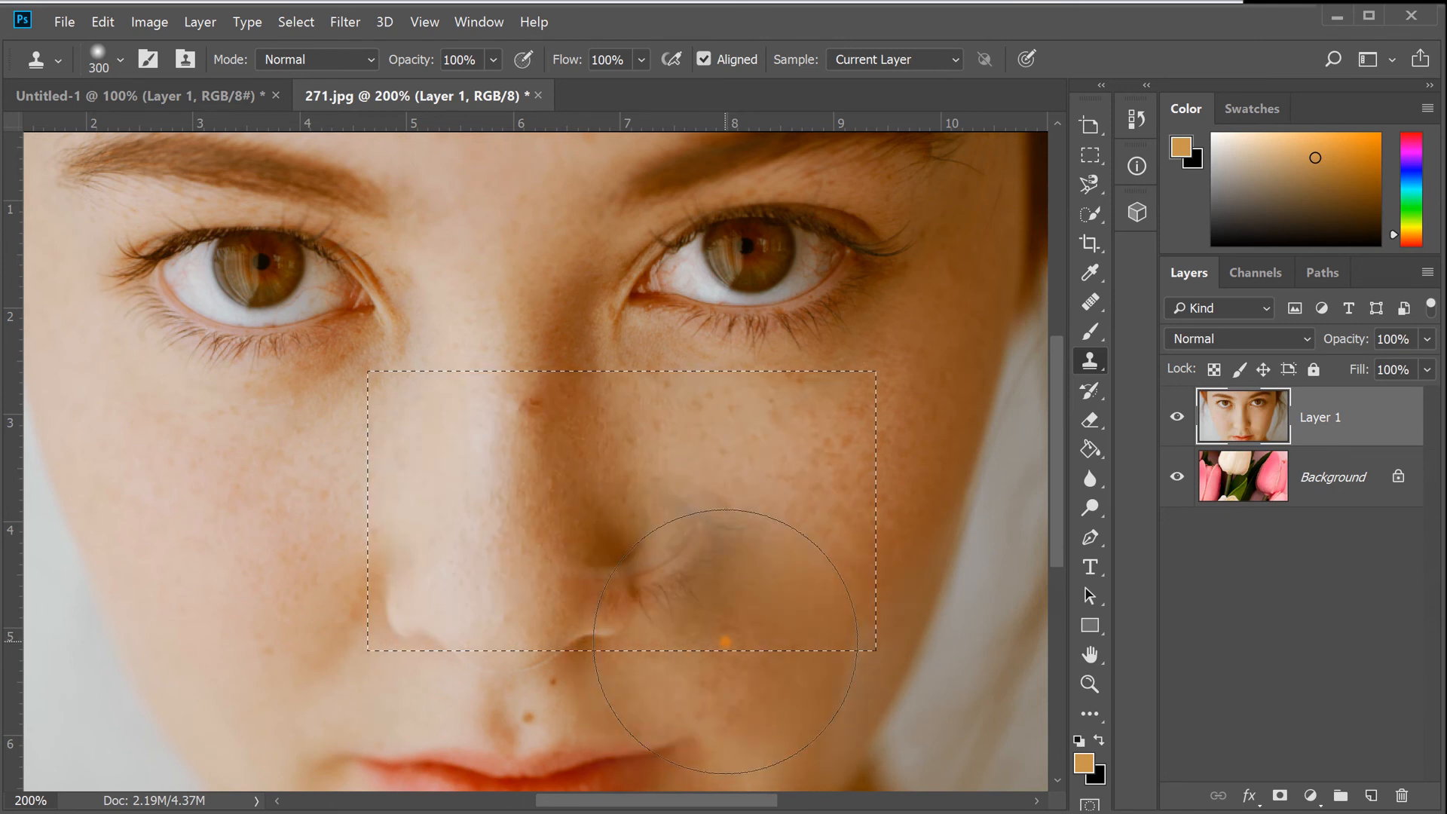
- Try cloning the eye left of the nose into the rectangular selection from two different sample points, undoing each result
key(alt)
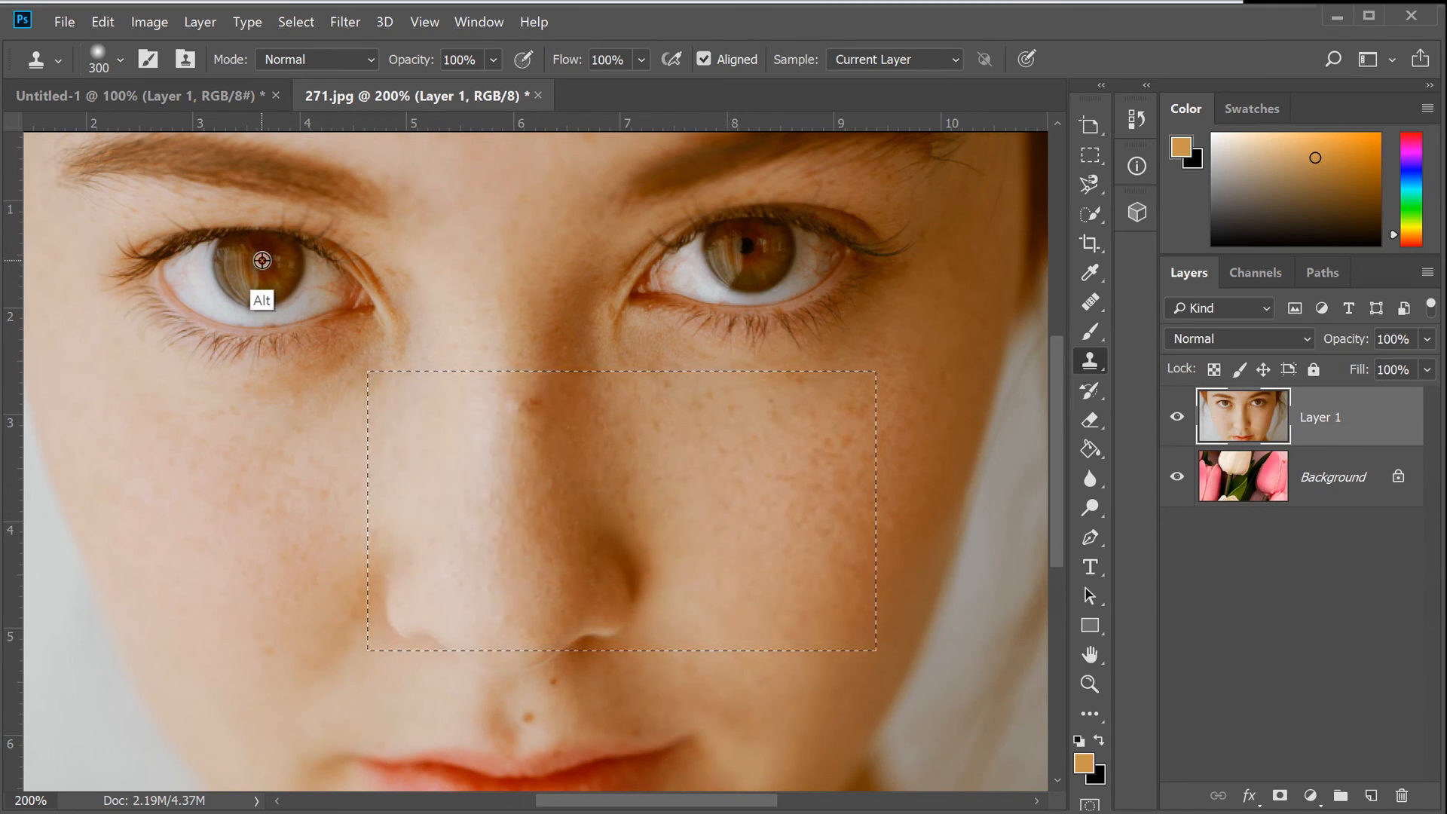
alt+click(261, 261)
drag(572, 508, 485, 434)
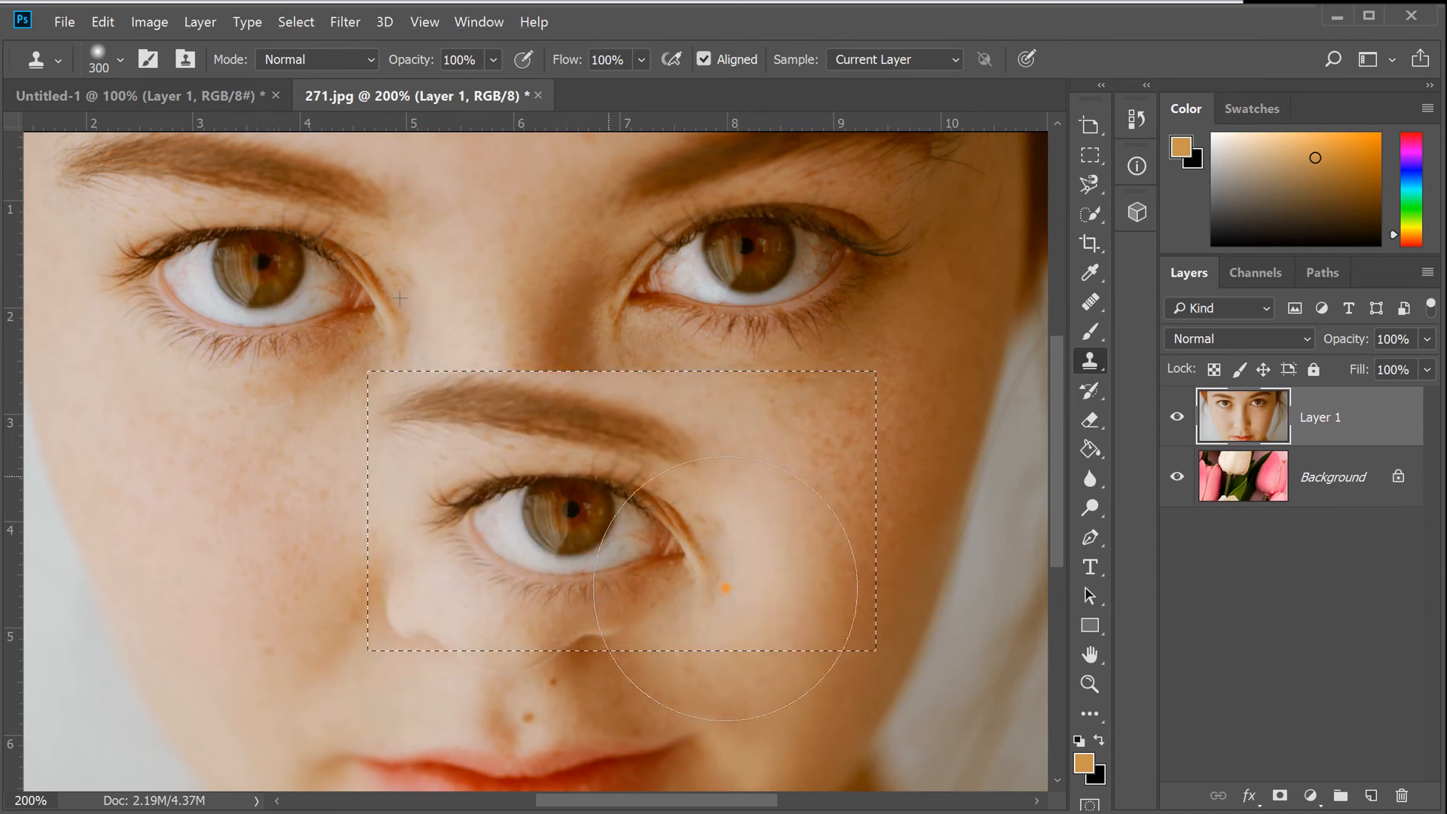
key(ctrl+z)
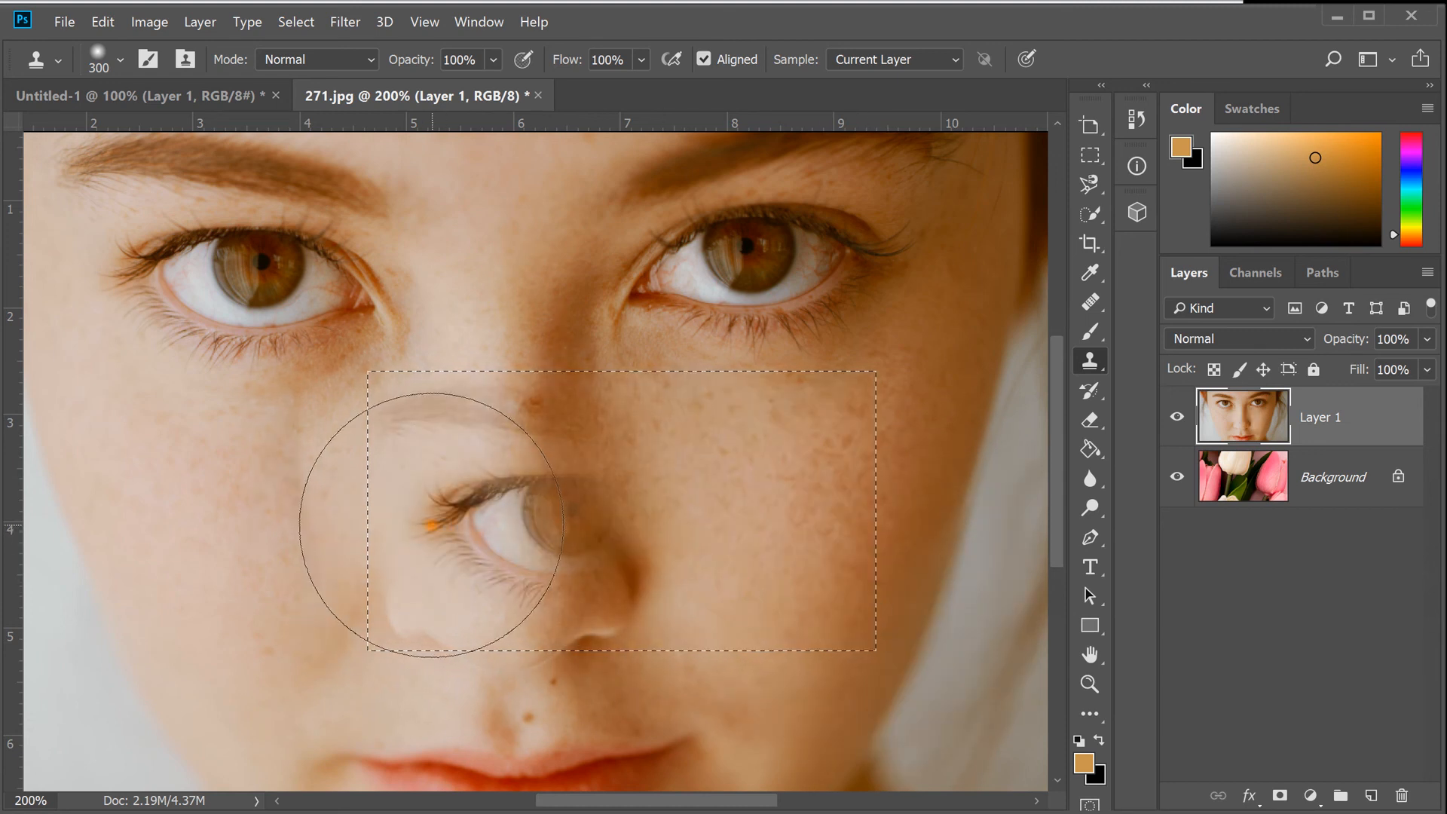
key(alt)
alt+click(298, 321)
mouse_move(392, 422)
mouse_down()
mouse_move(420, 523)
mouse_move(439, 509)
mouse_move(649, 509)
mouse_move(890, 529)
mouse_move(815, 596)
mouse_move(768, 676)
mouse_up()
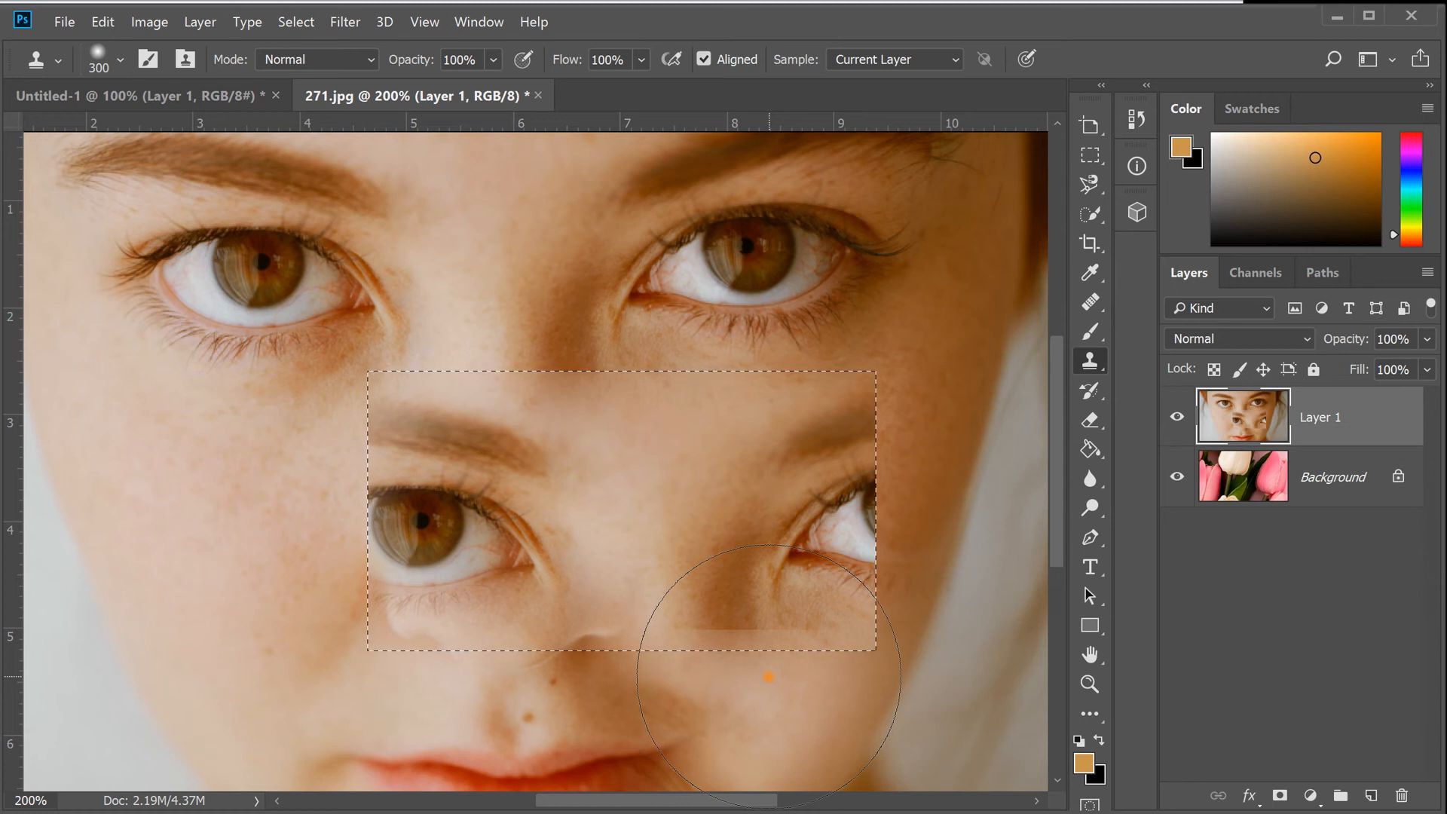
key(ctrl)
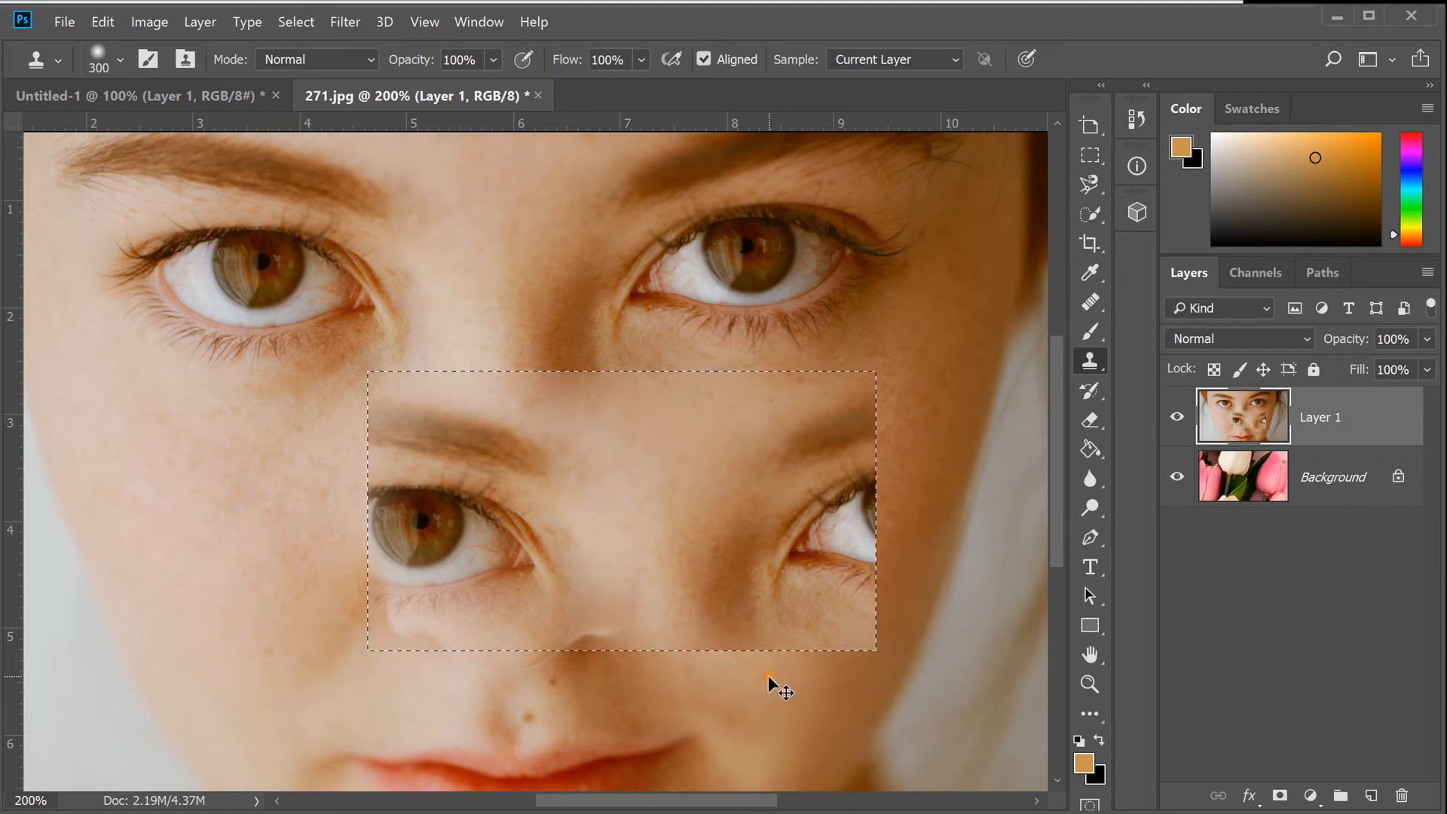
key(ctrl+z)
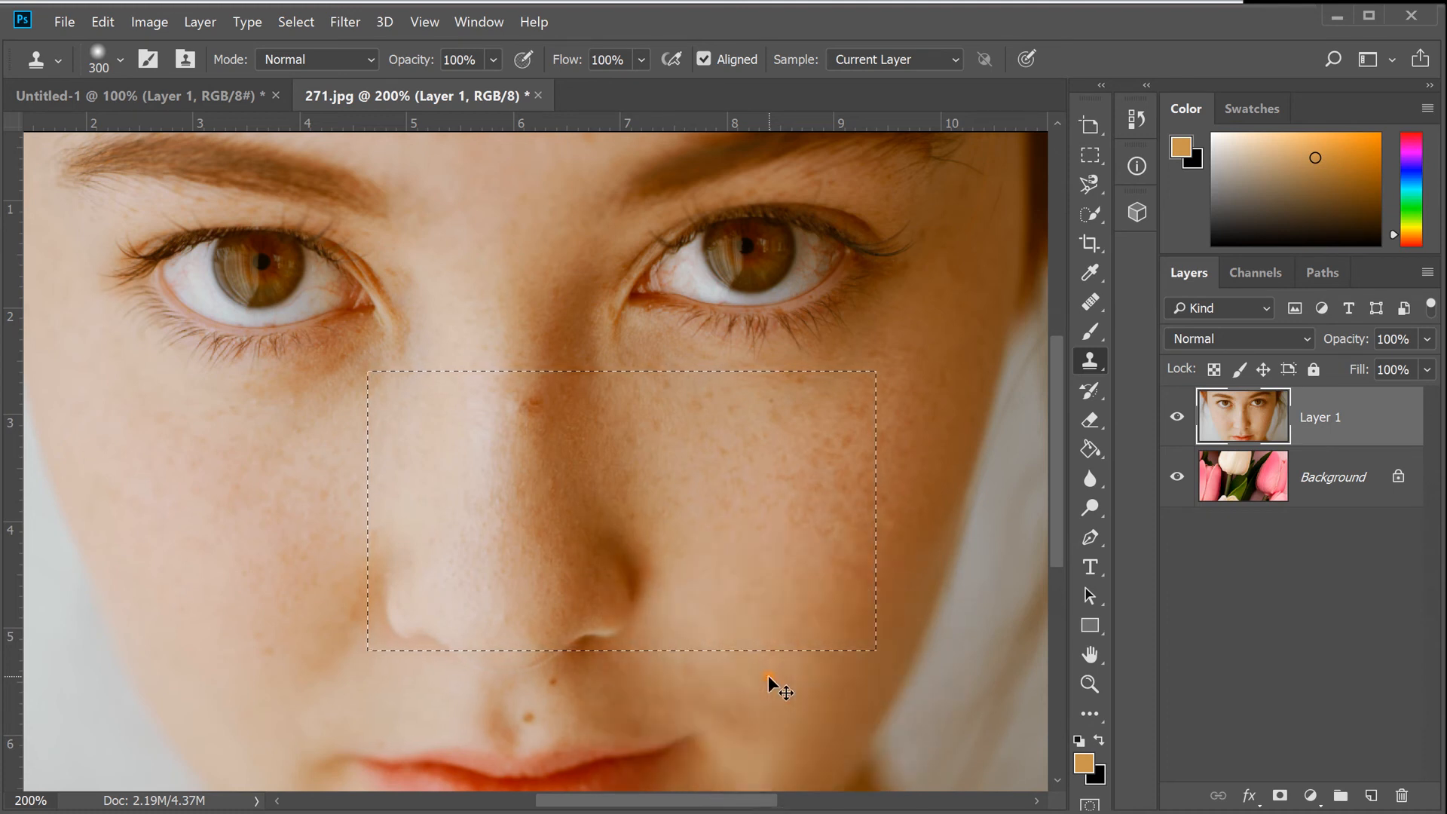
- Deselect the area and test the concentric-squares pattern across the nose with the Pattern Stamp tool, undoing the stroke
key(ctrl+d)
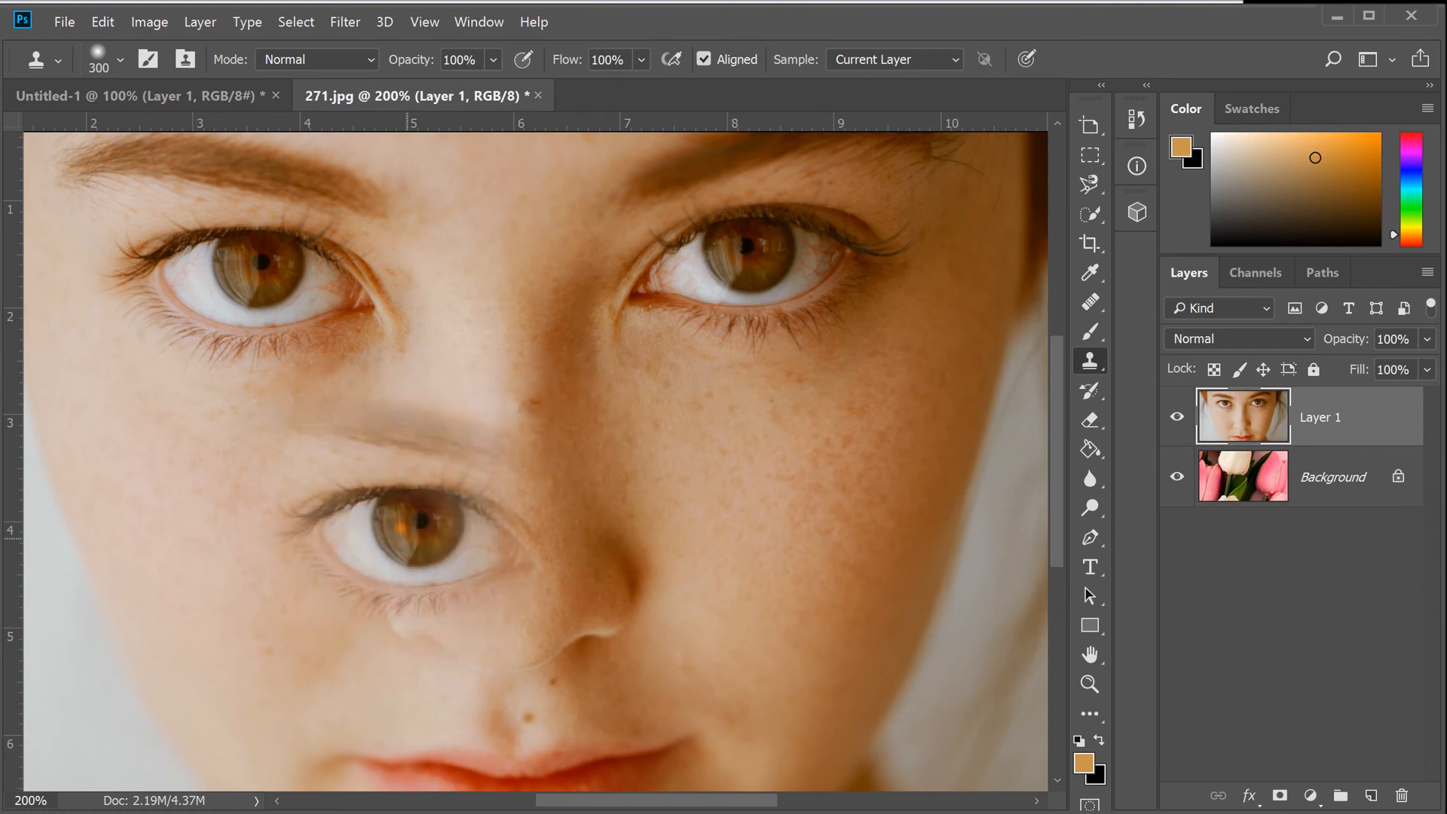
right_click(1093, 360)
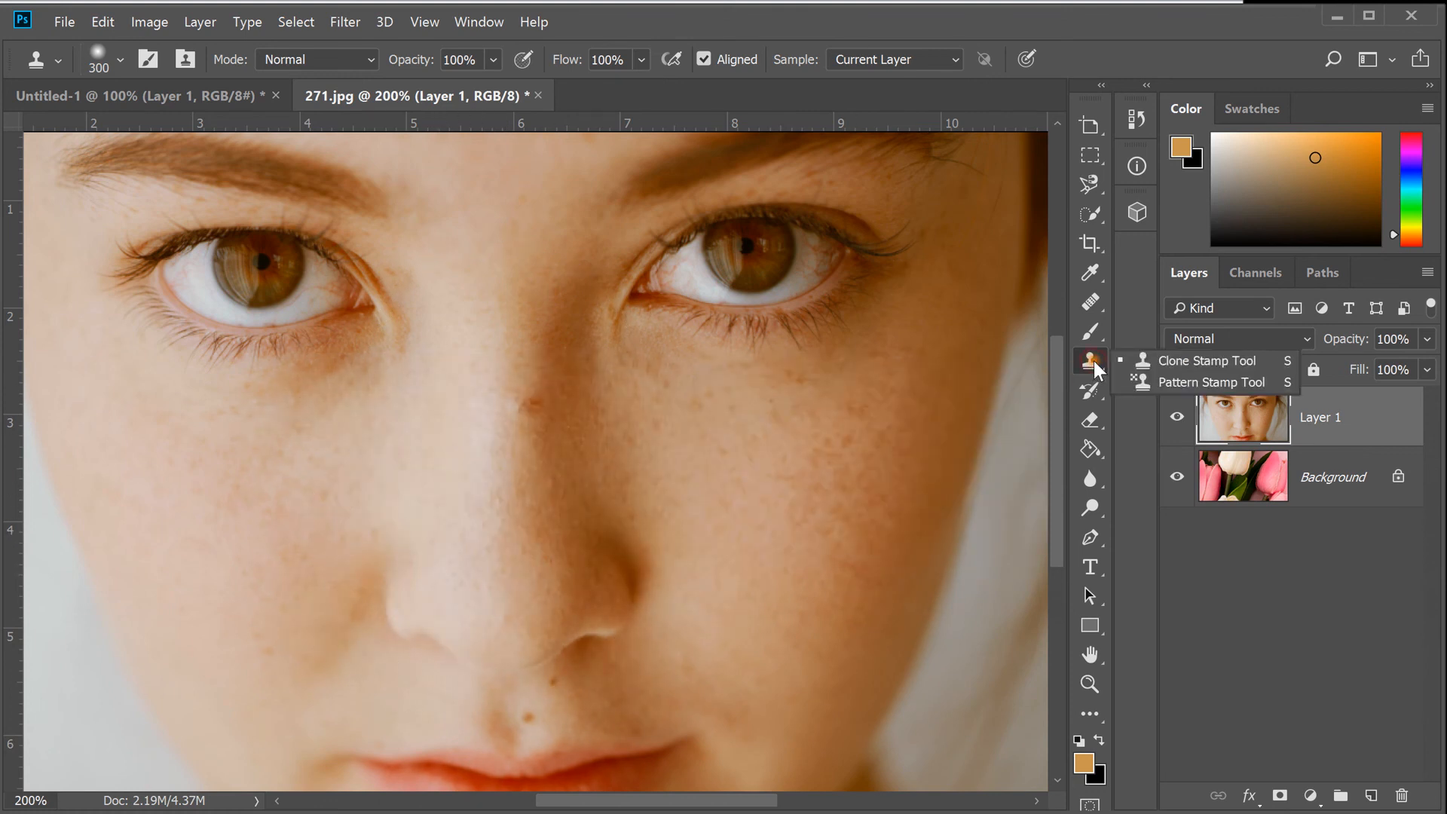
click(1186, 383)
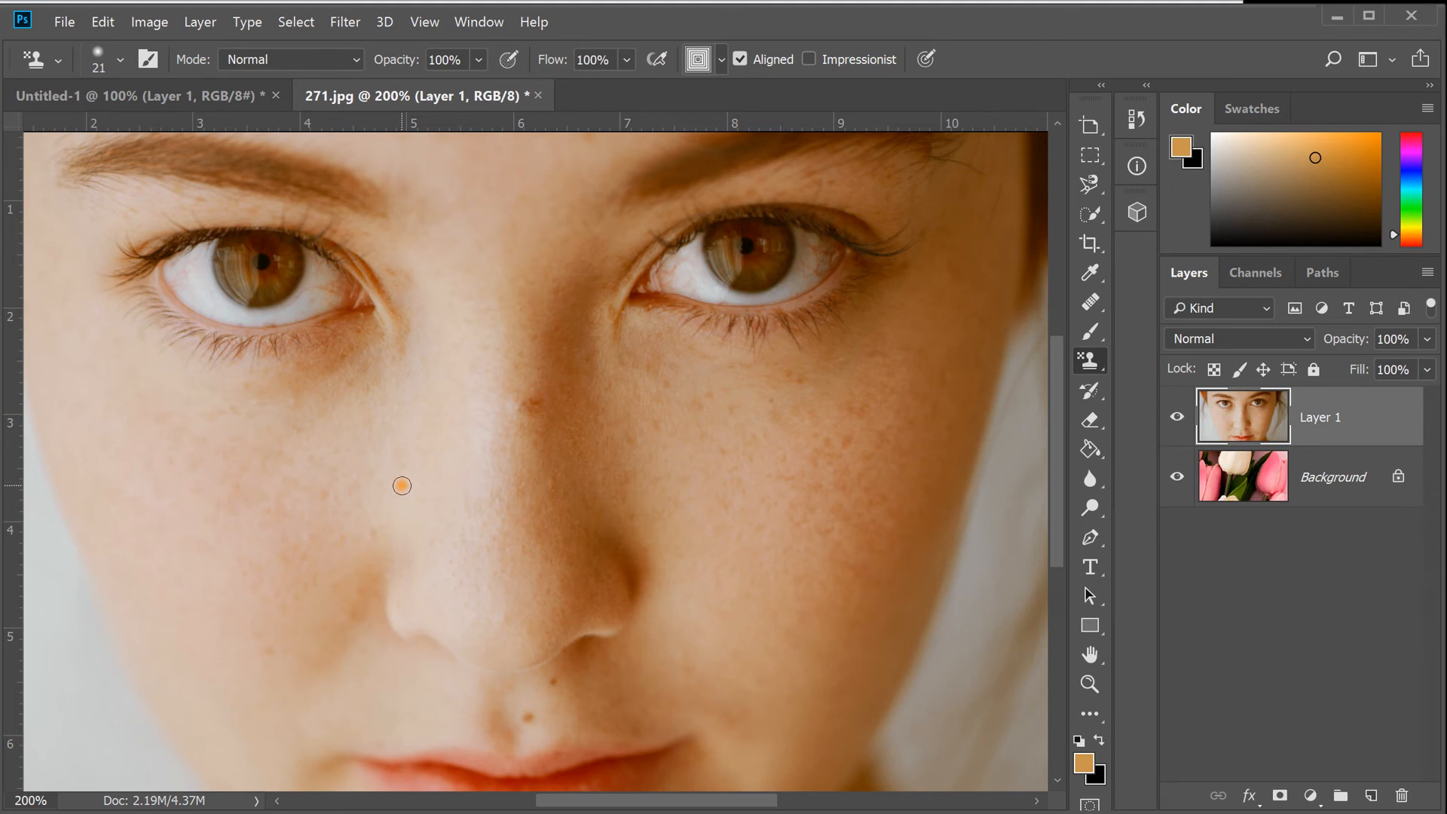
mouse_move(377, 516)
mouse_down()
mouse_move(414, 466)
mouse_move(405, 496)
mouse_move(428, 483)
mouse_move(453, 502)
mouse_move(610, 503)
mouse_move(674, 531)
mouse_up()
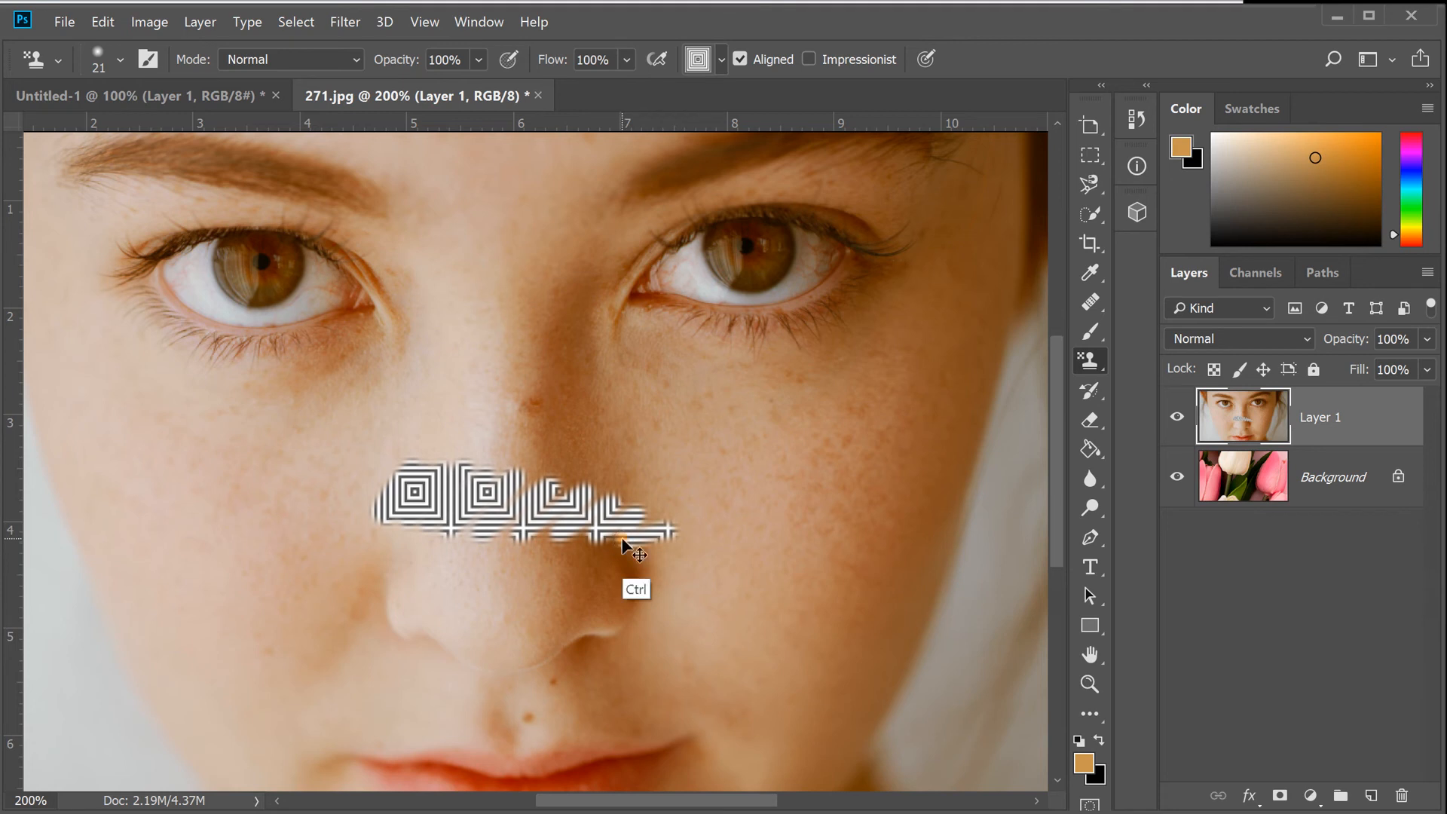
key(ctrl+z)
- Choose the diagonal-line pattern and try a thin size 21 stroke of it across the nose, undoing the stroke
click(722, 60)
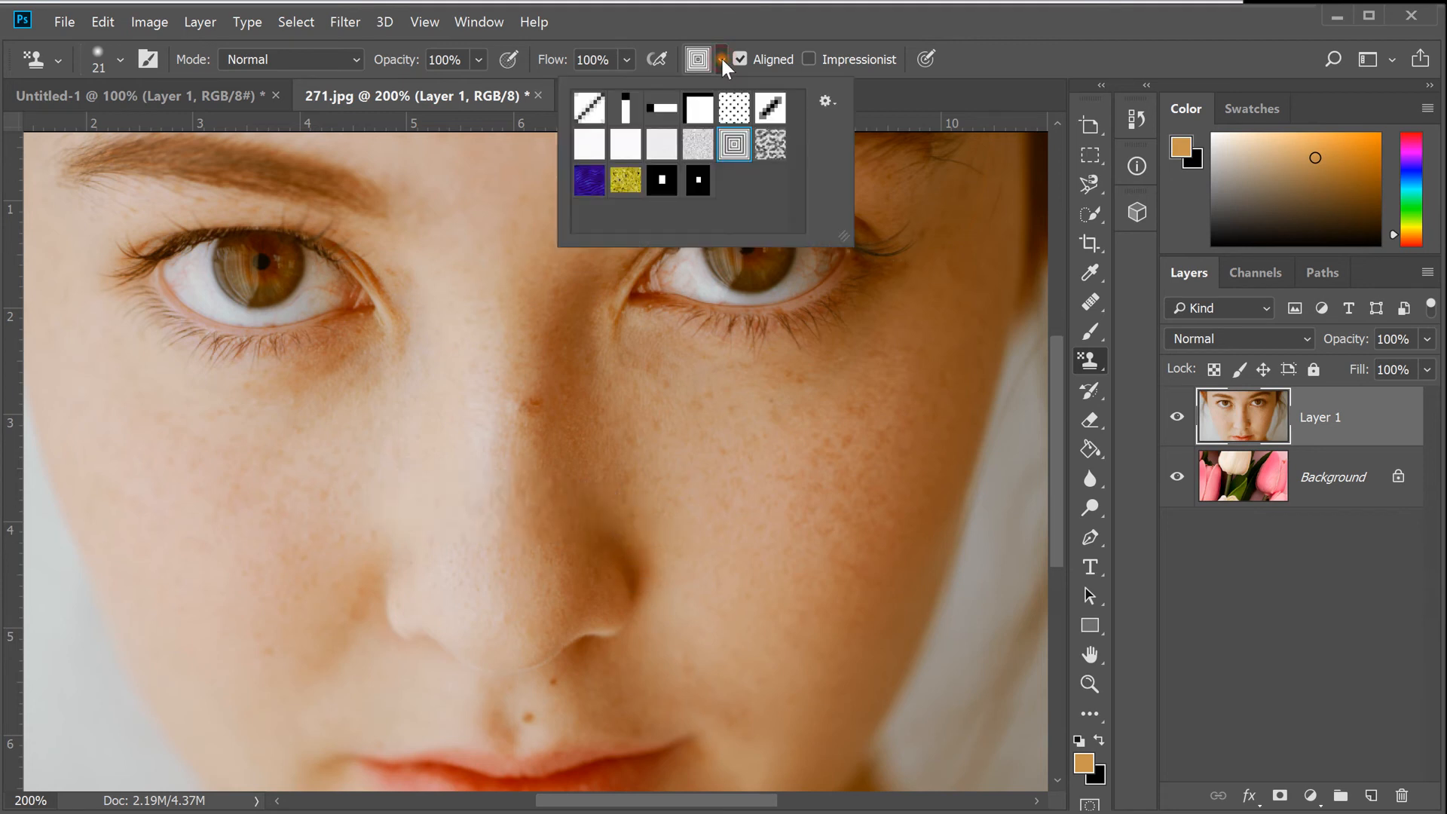
click(587, 111)
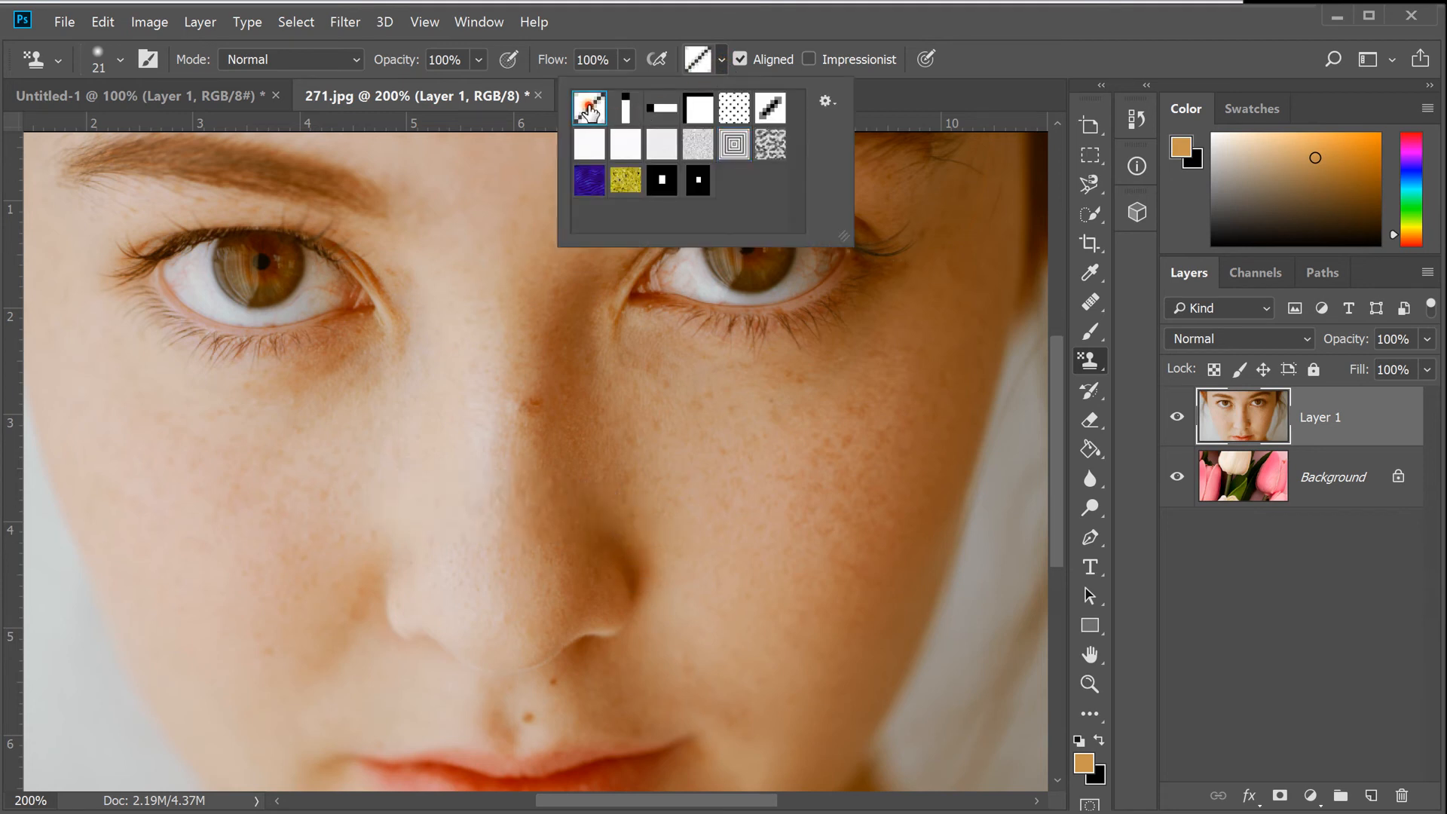
click(406, 475)
mouse_move(406, 476)
mouse_down()
mouse_move(441, 461)
mouse_move(404, 550)
mouse_move(518, 492)
mouse_move(564, 512)
mouse_move(591, 563)
mouse_up()
key(ctrl+z)
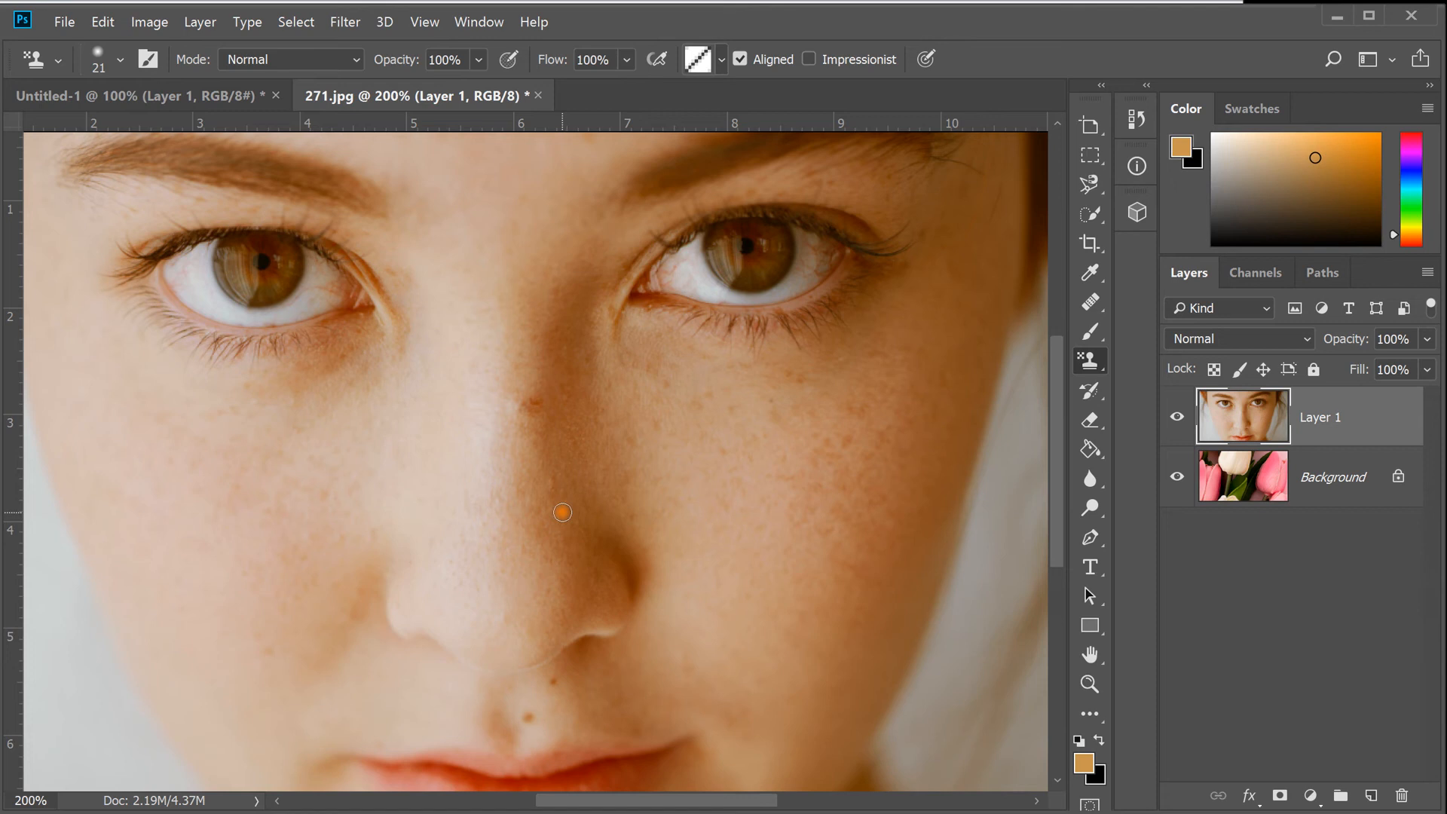
- Enlarge the pattern brush to size 150, paint diagonal lines broadly over the nose and cheeks, and undo the painting
key(bracketright)
key(bracketright)
key(bracketright)
key(bracketright)
key(bracketright)
key(bracketright)
key(bracketright)
key(bracketright)
key(bracketright)
key(bracketright)
mouse_move(324, 429)
mouse_down()
mouse_move(324, 501)
mouse_move(453, 526)
mouse_move(556, 425)
mouse_move(464, 461)
mouse_move(539, 573)
mouse_move(677, 493)
mouse_move(590, 495)
mouse_move(668, 568)
mouse_up()
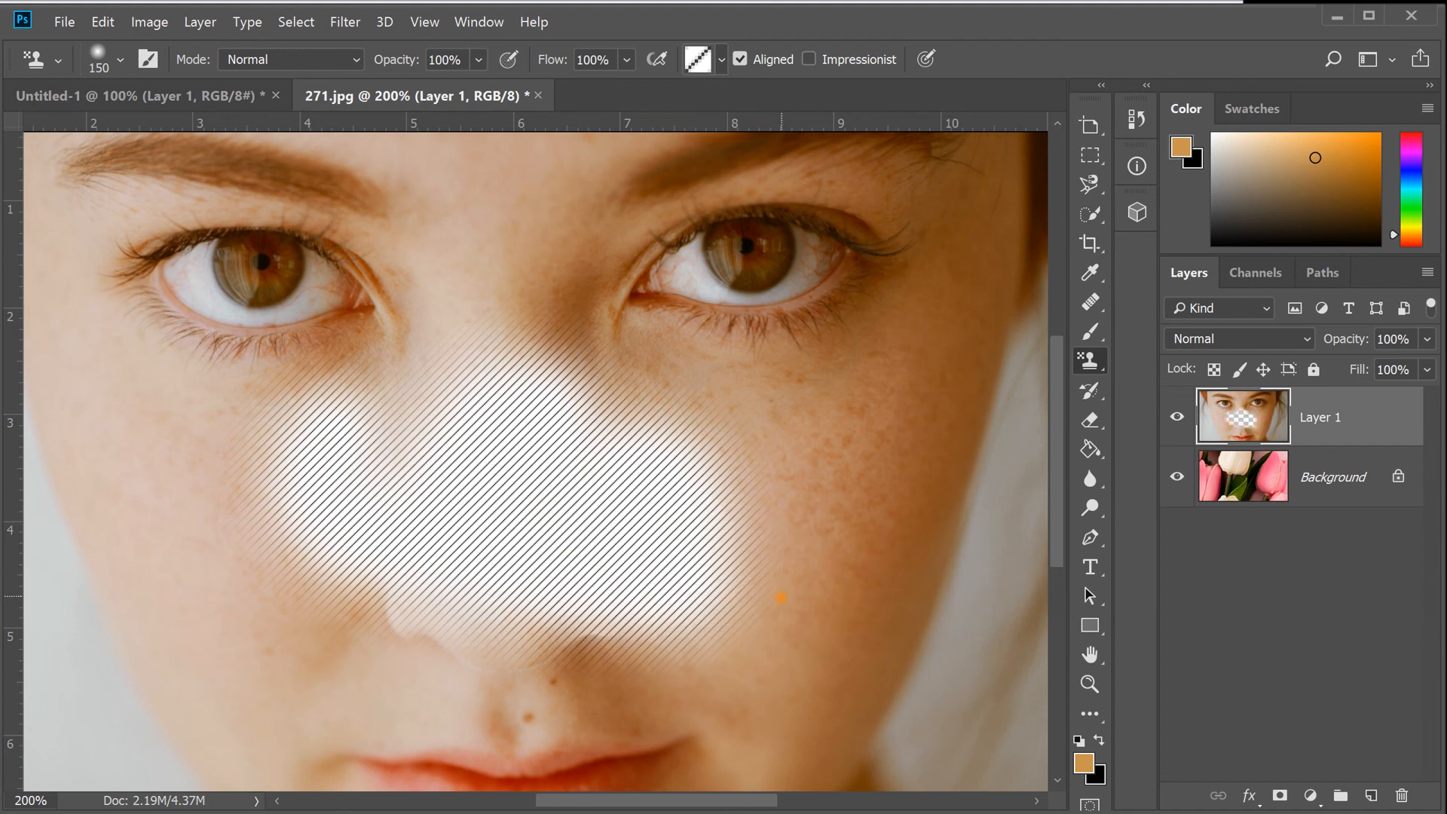
key(ctrl+z)
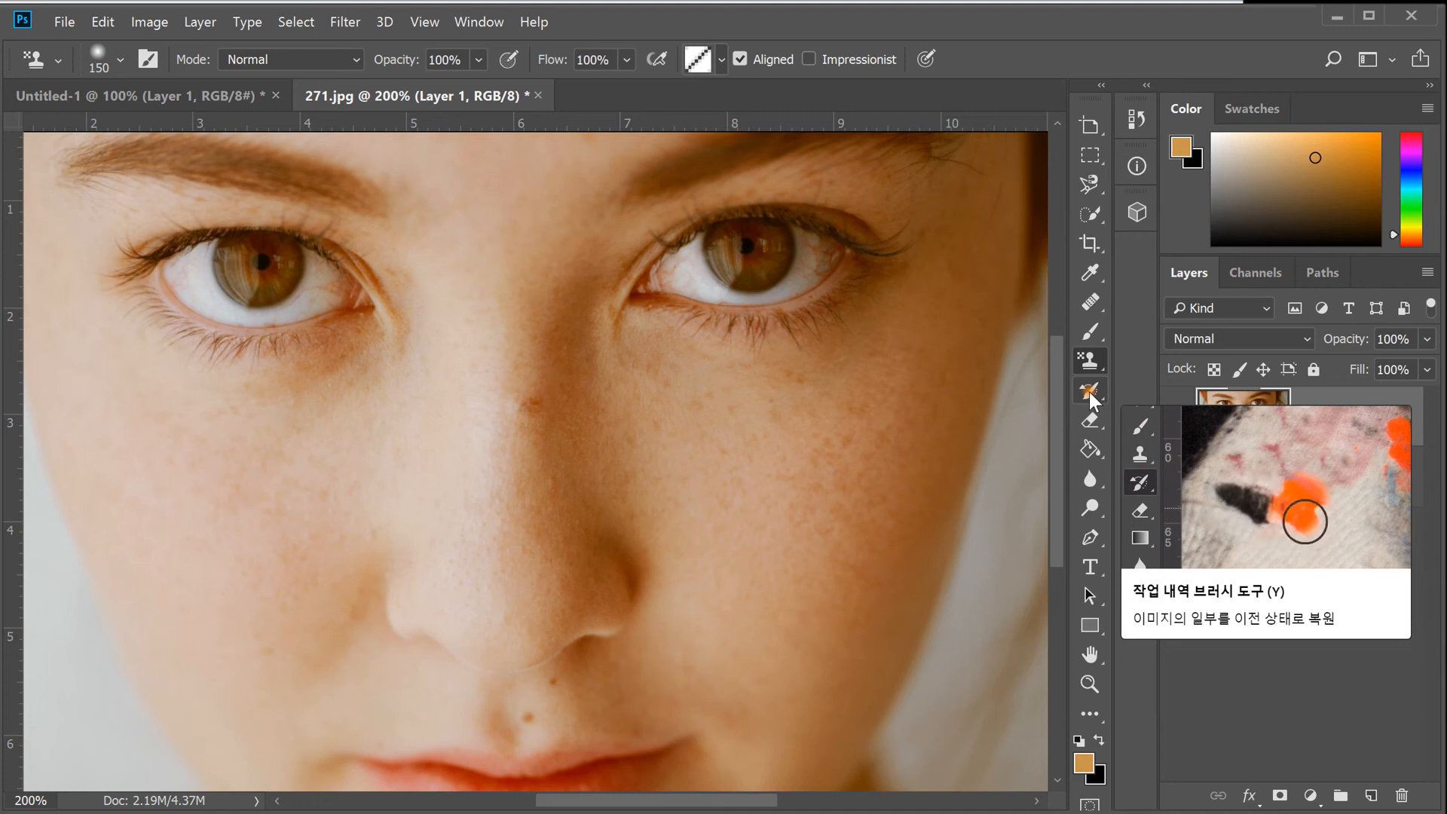
- Switch to the History Brush tool and on to the Eraser tool, showing the variants grouped with each
click(1088, 392)
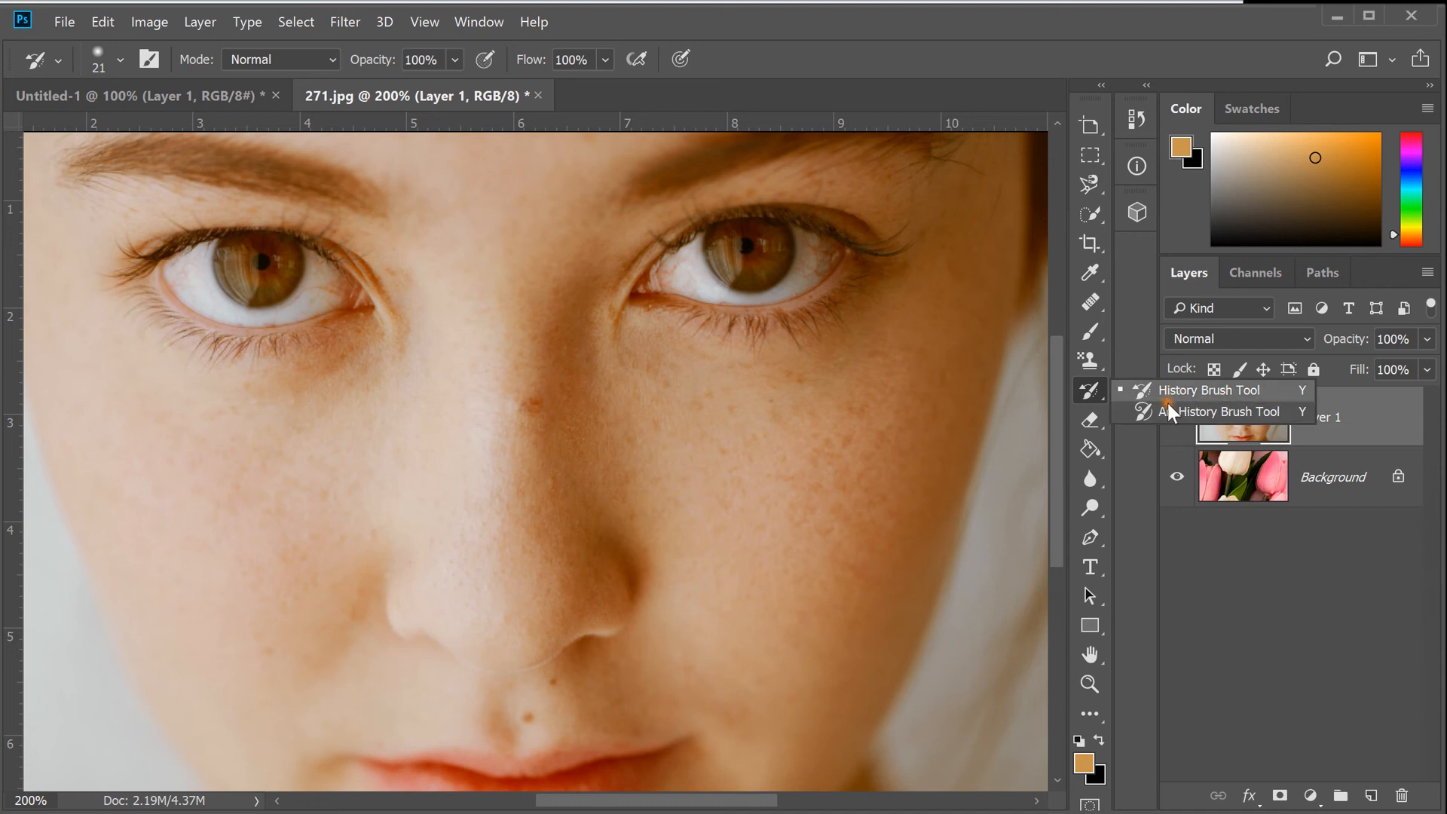
click(1141, 458)
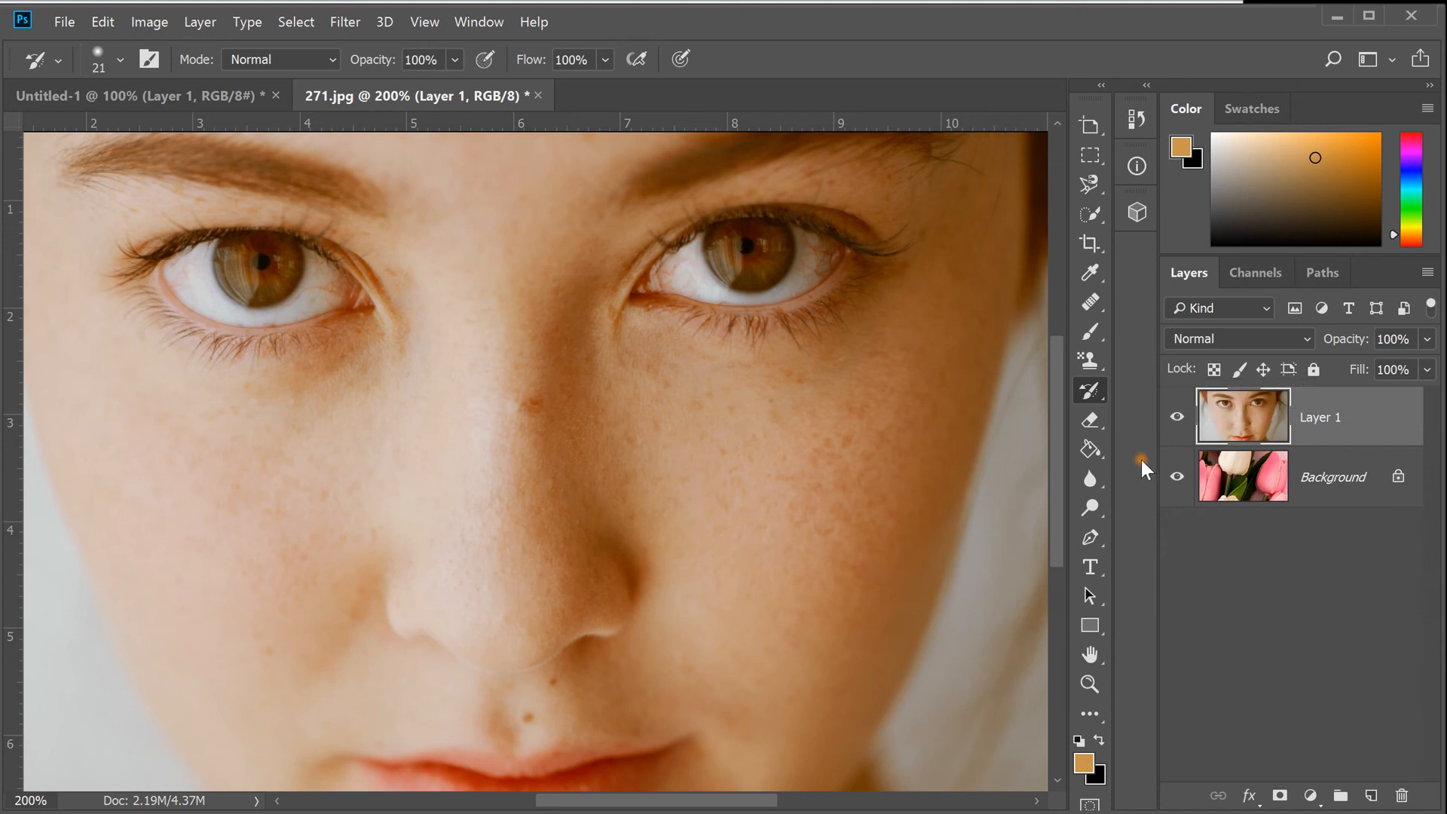
click(1091, 424)
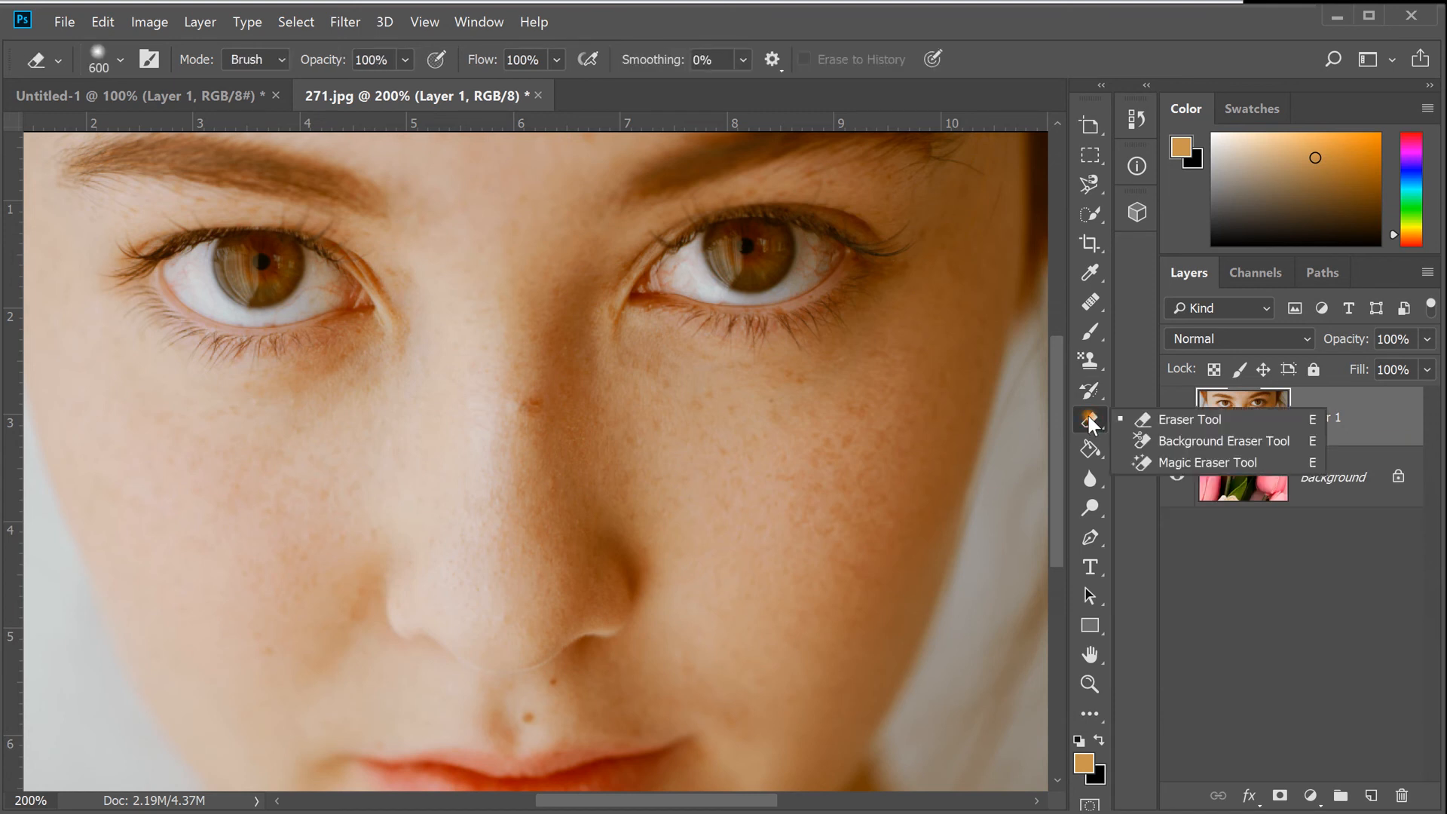
click(1092, 424)
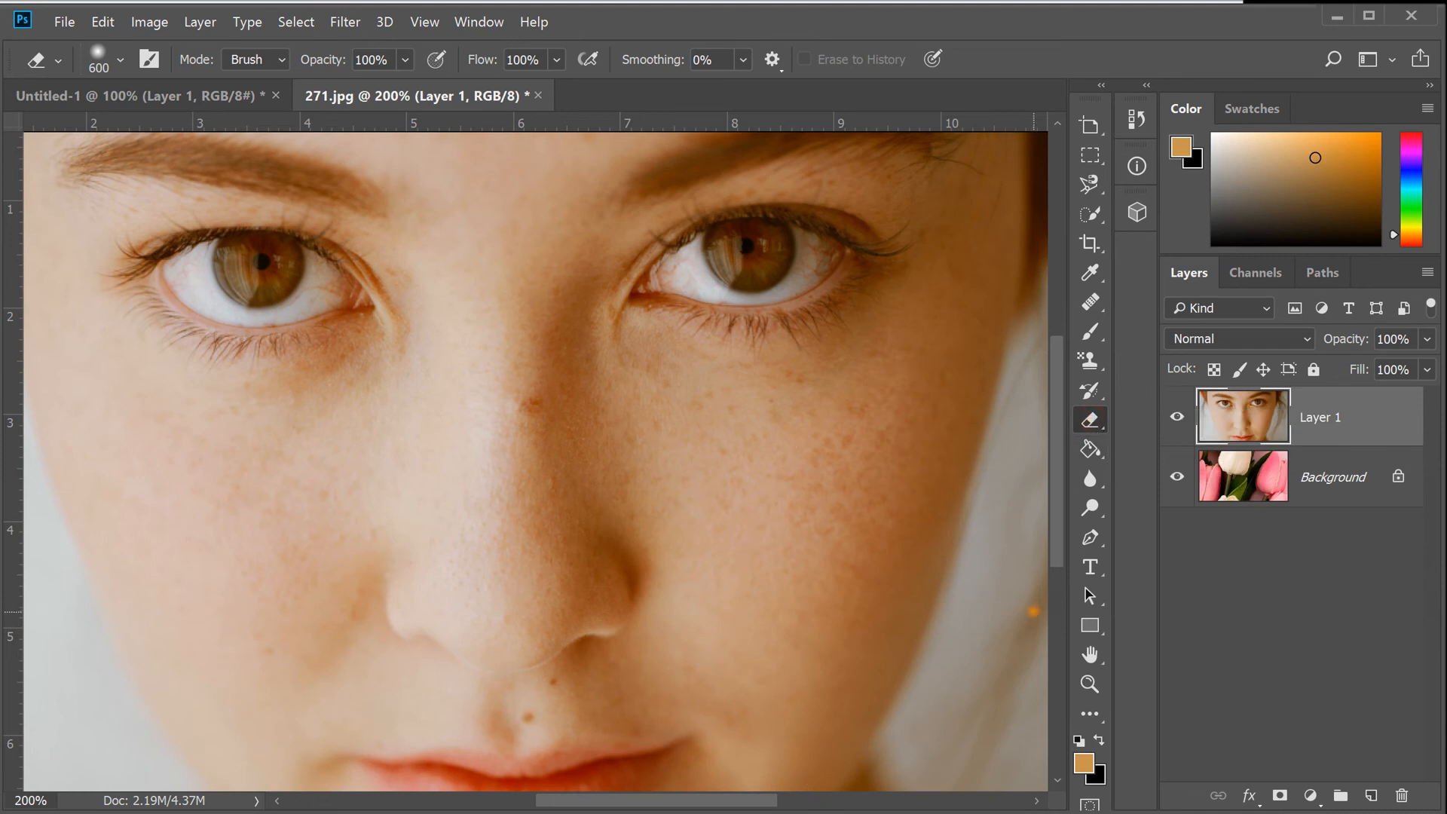
- Reduce the Eraser tool's brush to size 175
key(bracketleft)
key(bracketleft)
key(bracketleft)
key(bracketleft)
key(bracketleft)
key(bracketleft)
- Erase the eyes, nose and cheeks of Layer 1 to expose the tulips on the Background layer, and undo the erasing
mouse_move(761, 376)
mouse_down()
mouse_move(742, 565)
mouse_move(727, 468)
mouse_move(750, 345)
mouse_move(1007, 452)
mouse_move(678, 602)
mouse_move(640, 306)
mouse_move(852, 532)
mouse_up()
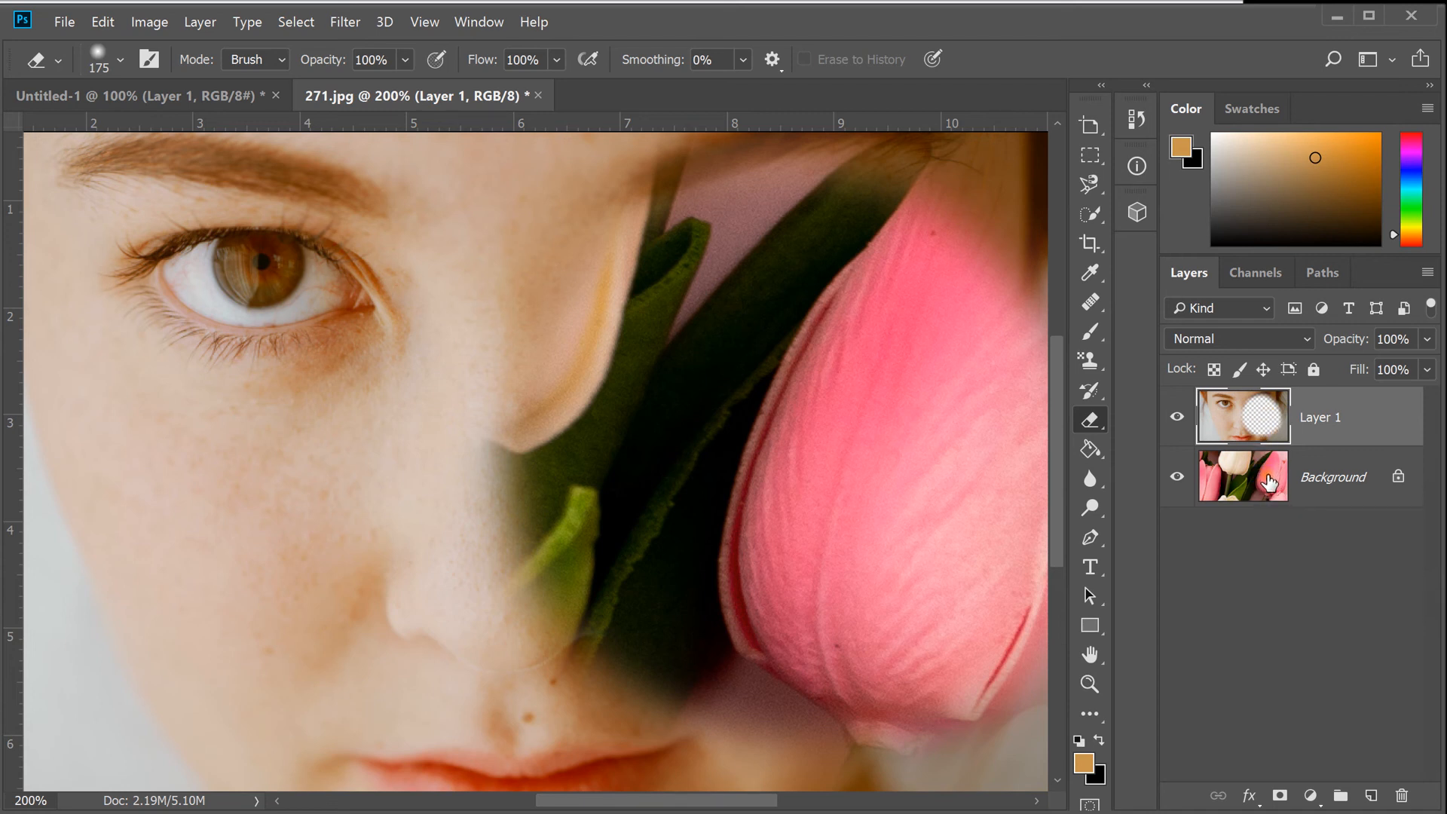
mouse_move(312, 291)
mouse_down()
mouse_move(198, 269)
mouse_move(362, 284)
mouse_move(291, 436)
mouse_move(236, 307)
mouse_move(572, 440)
mouse_move(482, 603)
mouse_move(452, 404)
mouse_move(468, 326)
mouse_move(194, 329)
mouse_move(106, 271)
mouse_up()
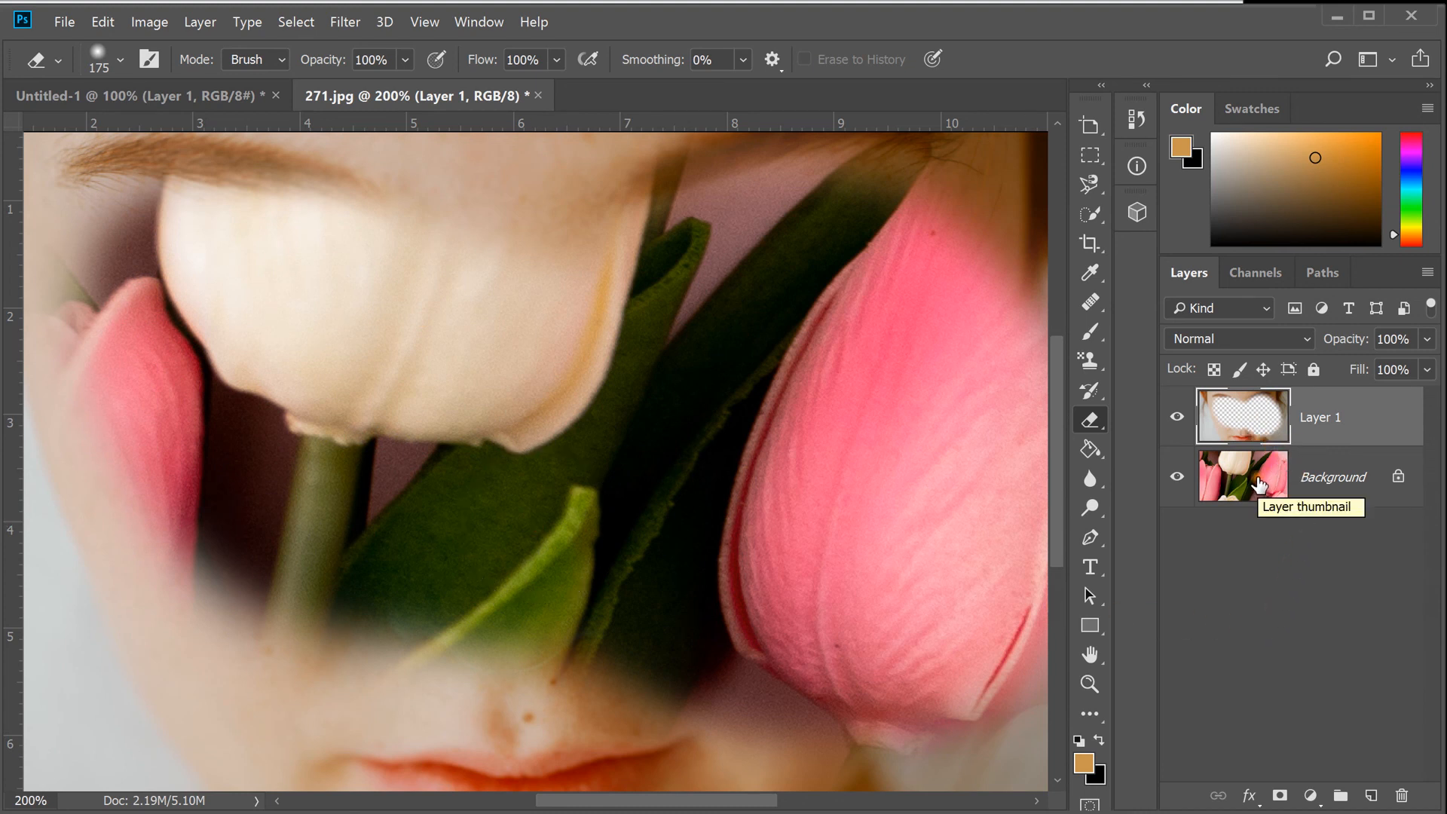
drag(1259, 485, 1258, 485)
key(ctrl+alt+z)
key(ctrl+alt+z)
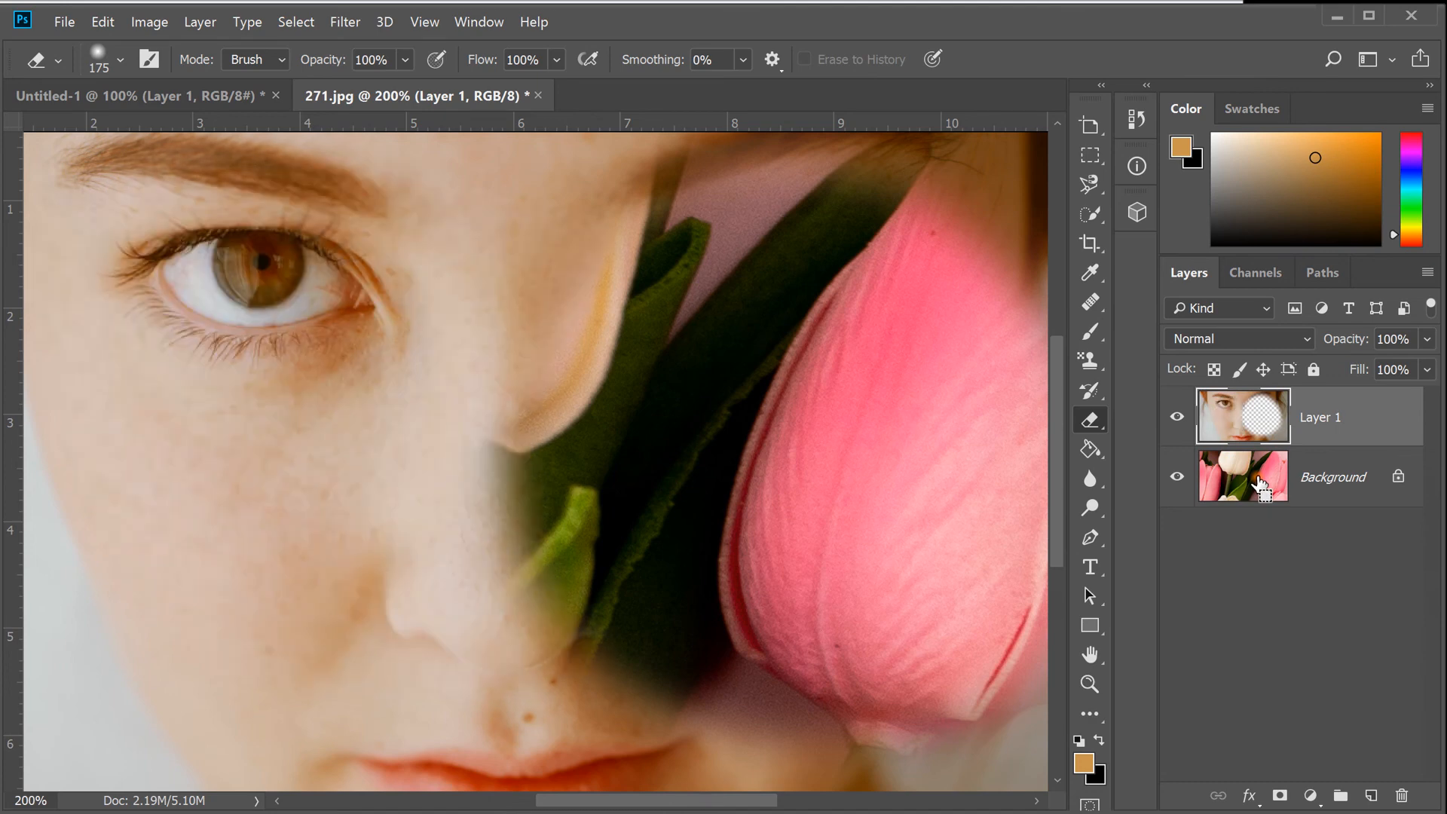
drag(1259, 484, 1259, 485)
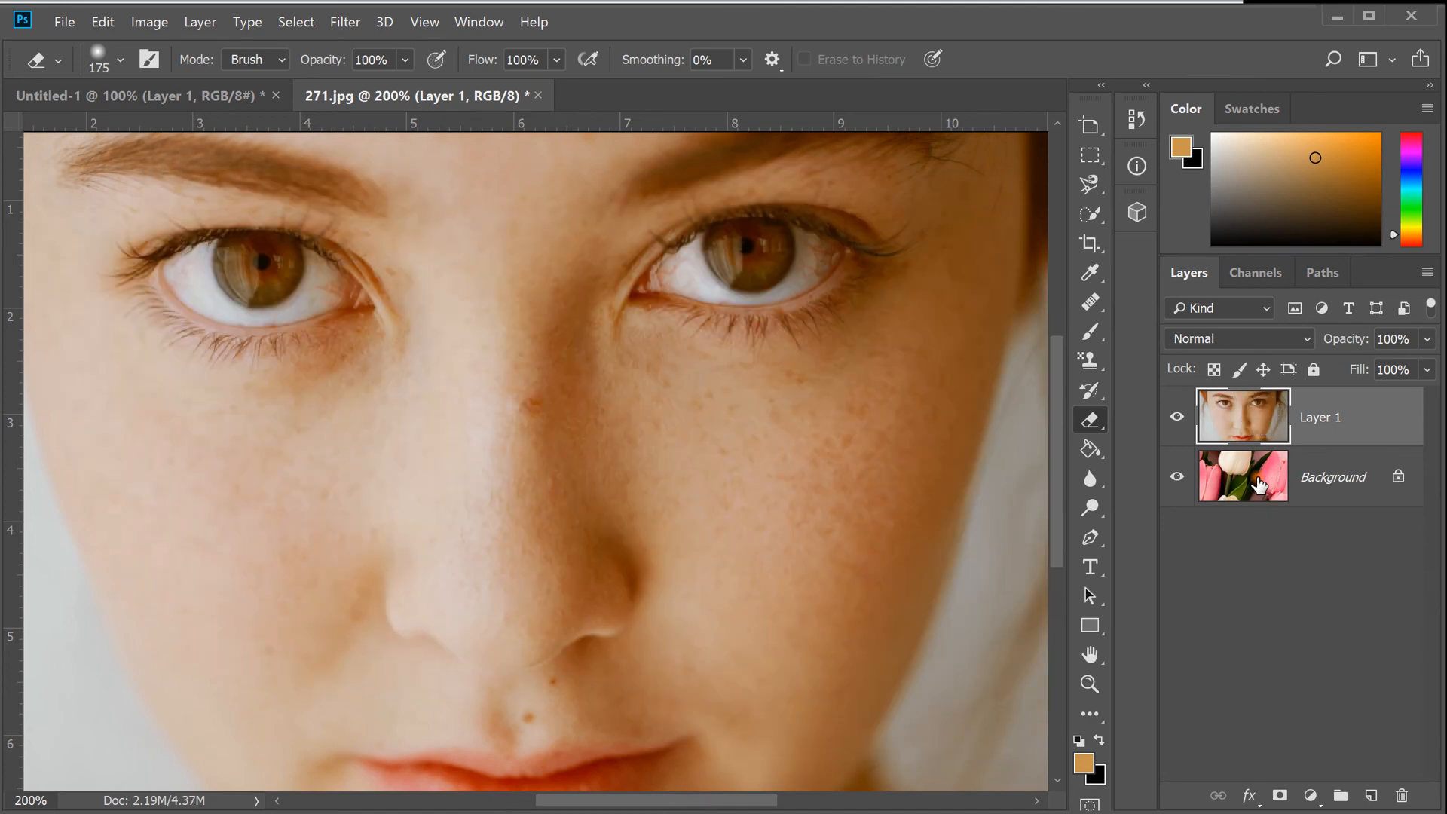
key(ctrl+minus)
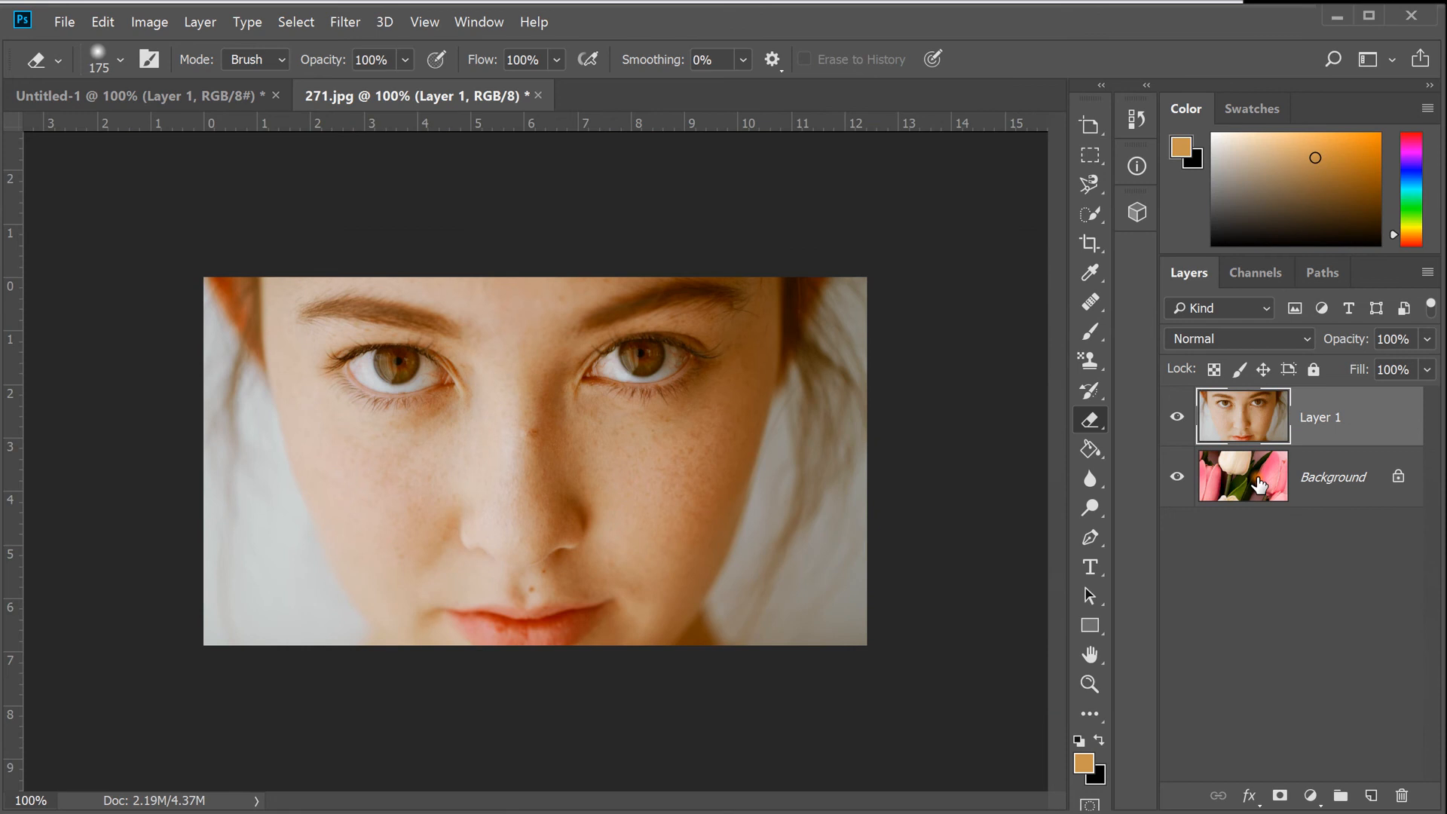
key(ctrl+plus)
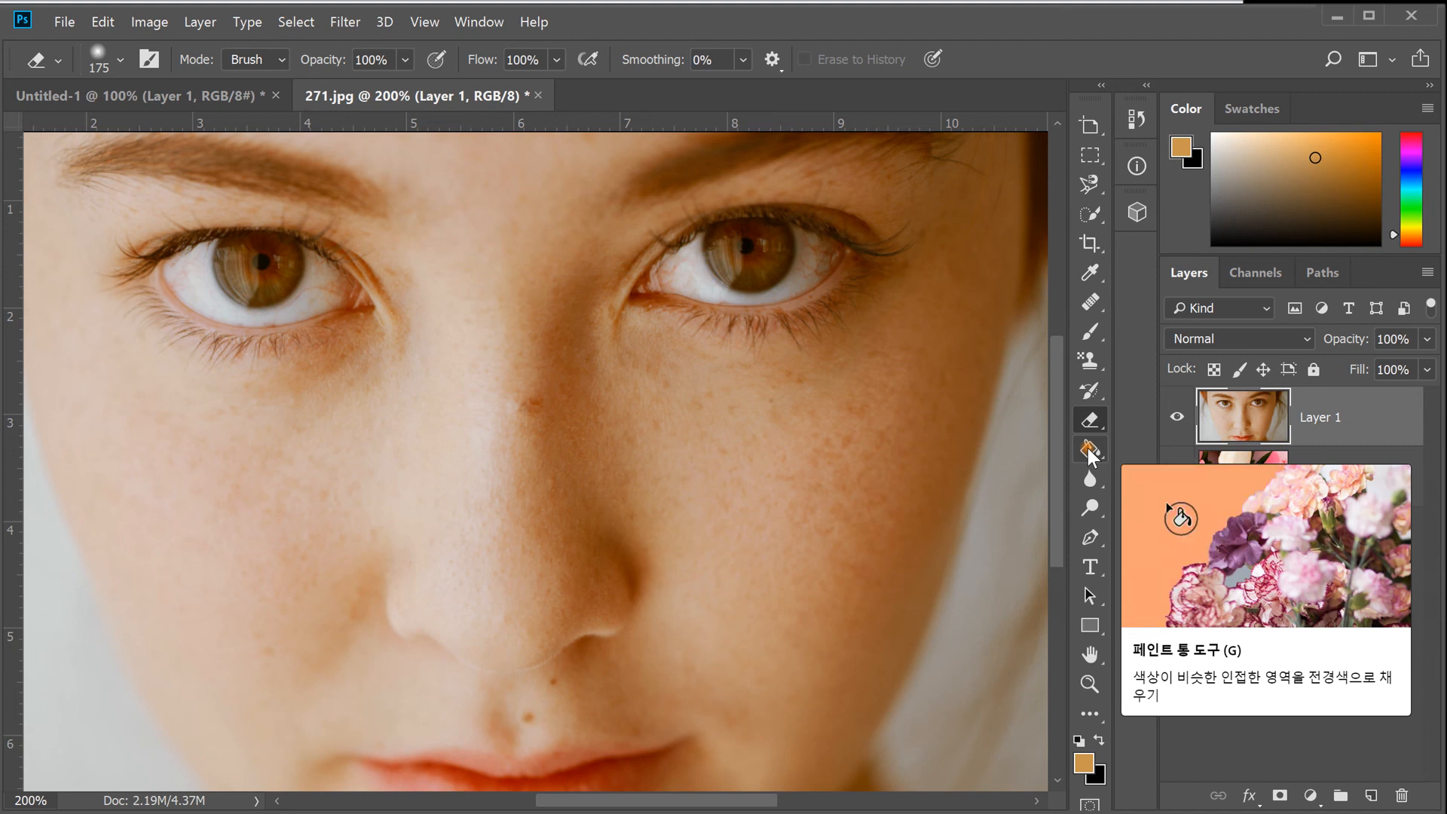
- Switch to the Paint Bucket tool and set the foreground colour to a bright green
click(1090, 450)
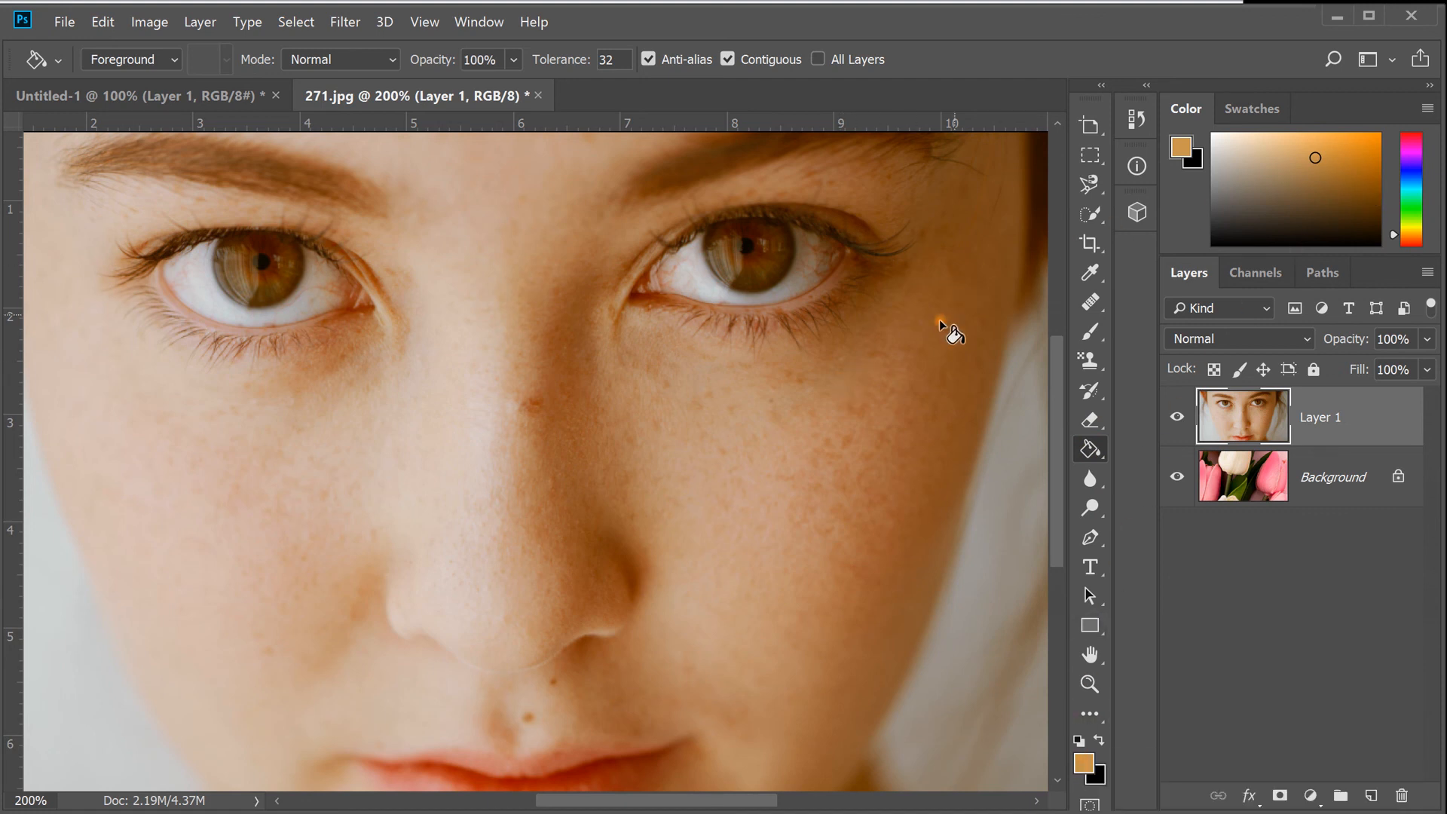
click(1409, 204)
drag(1338, 155, 1366, 135)
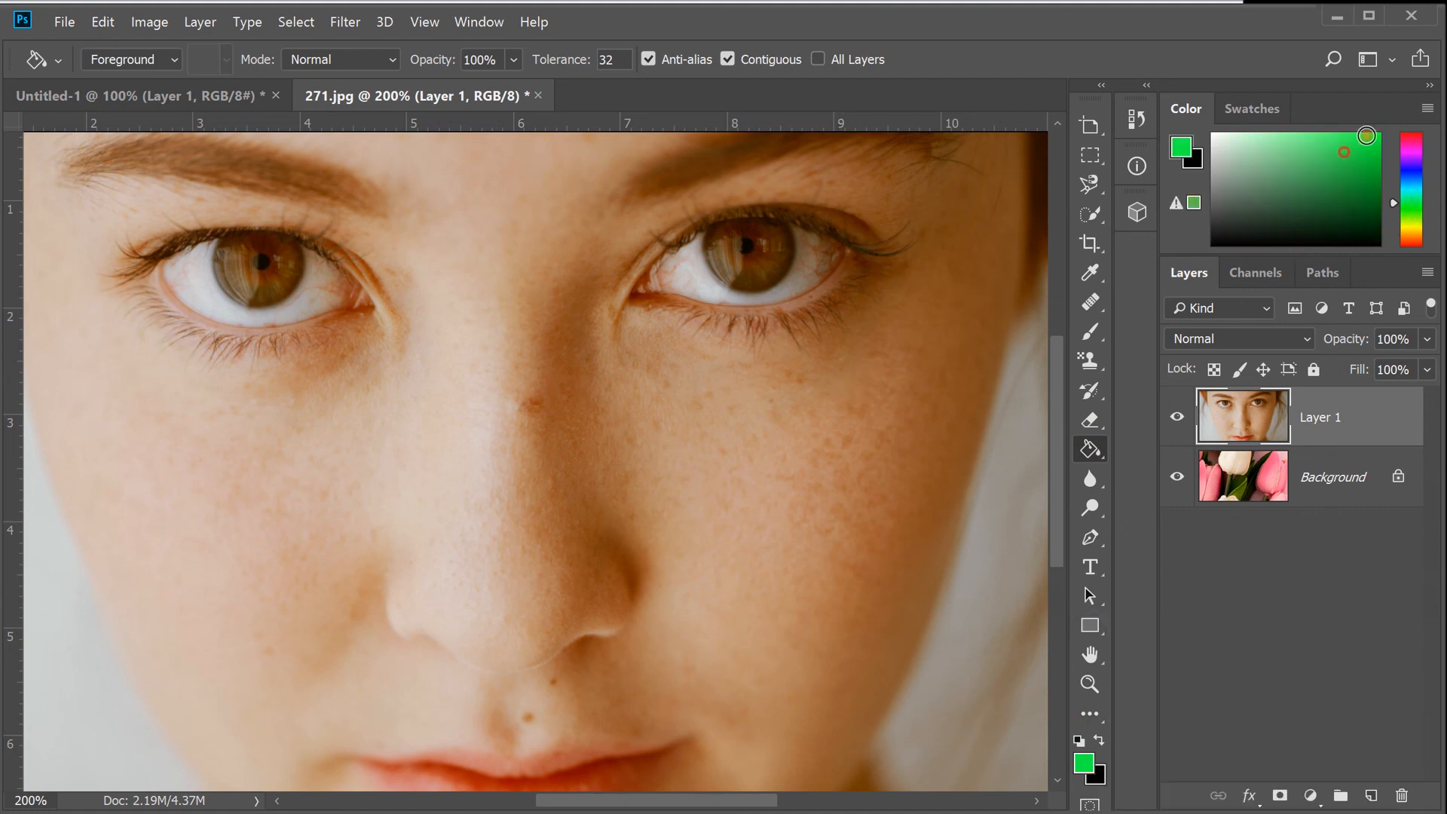
- Fill the skin beside the nose on Layer 1 with green using the Paint Bucket, and undo the fill
click(436, 395)
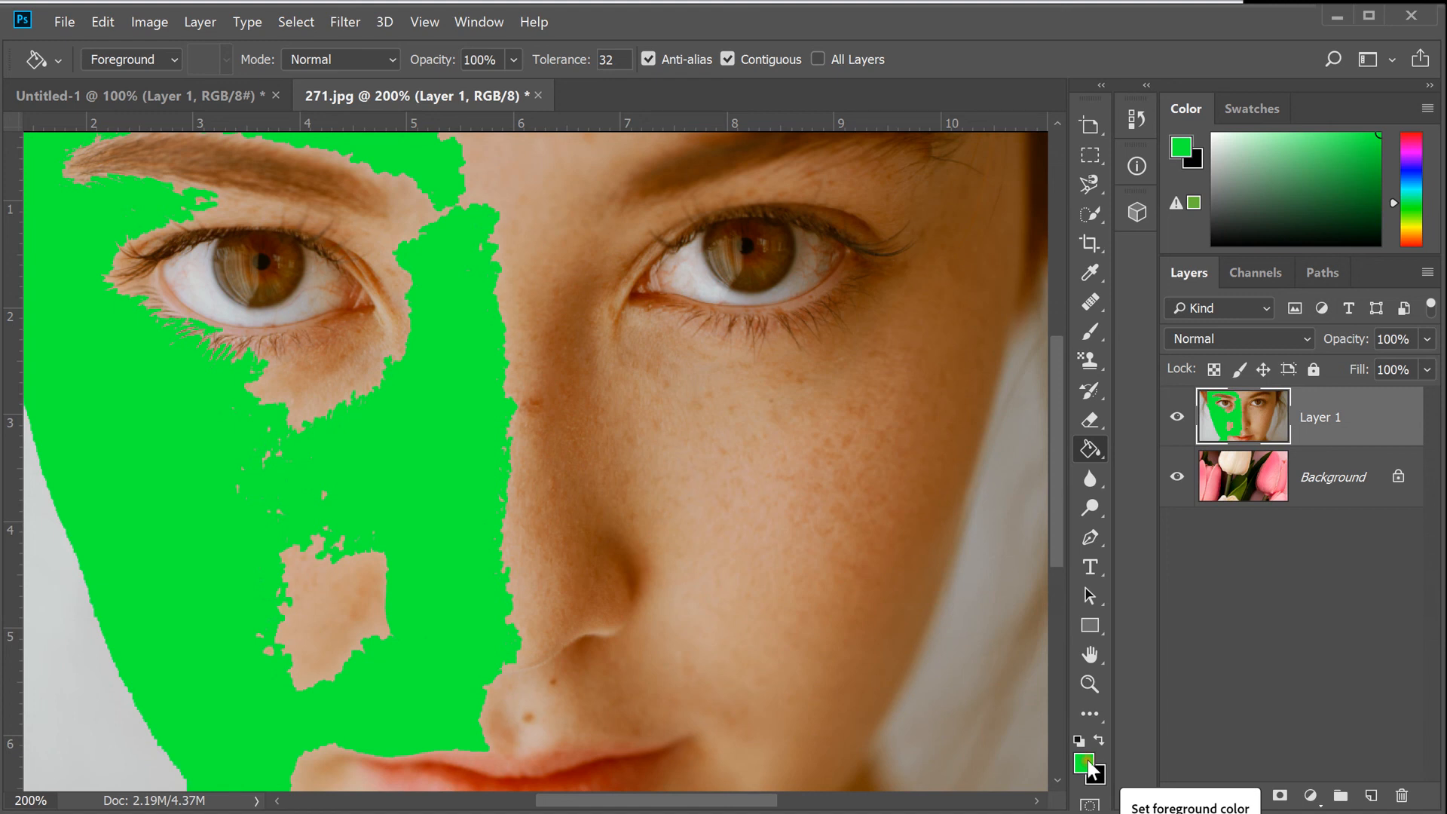
key(ctrl+z)
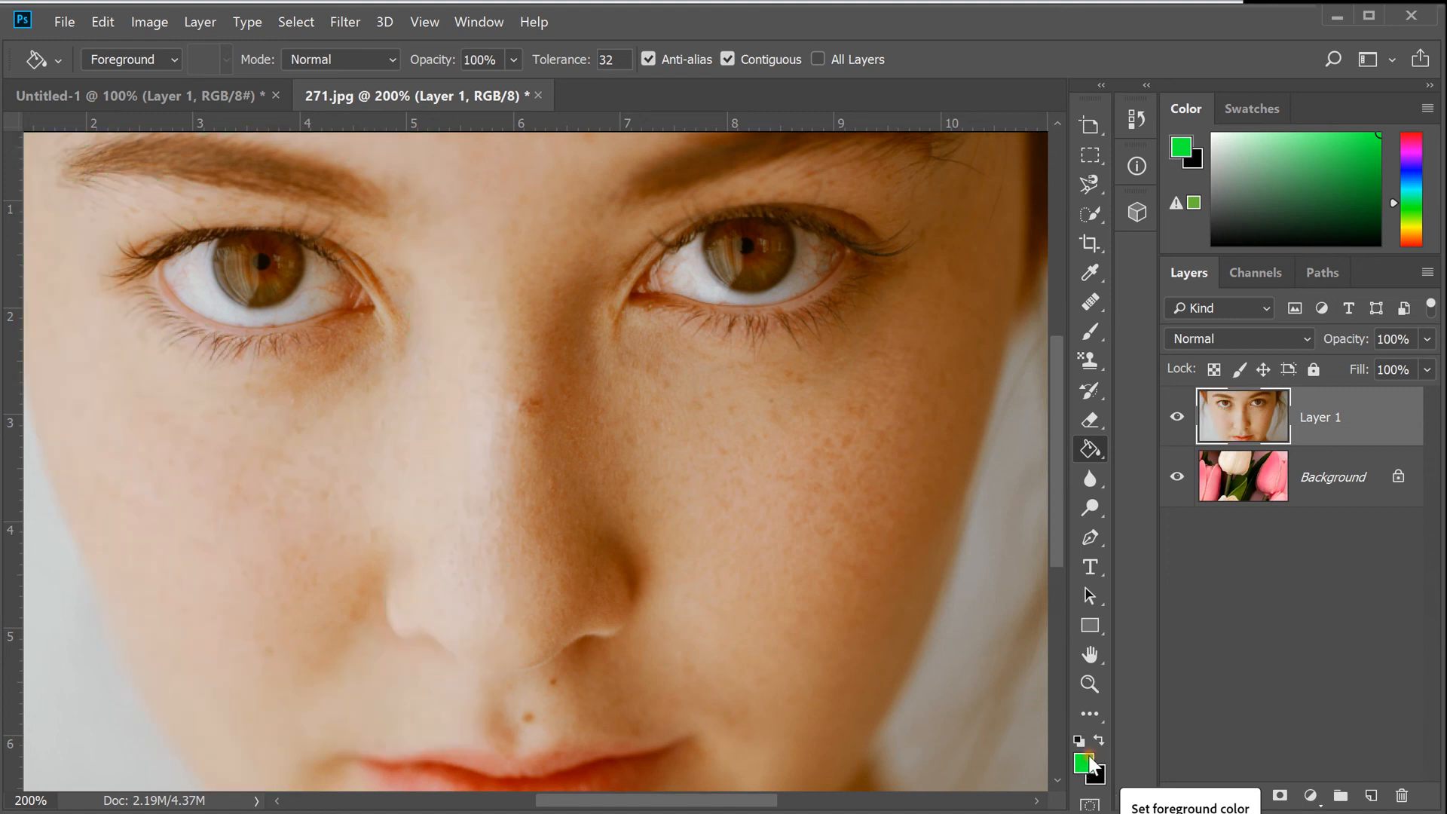
- Set the Paint Bucket's tolerance to 10, fill the cheek on Layer 1 with green, and undo the fill
click(618, 60)
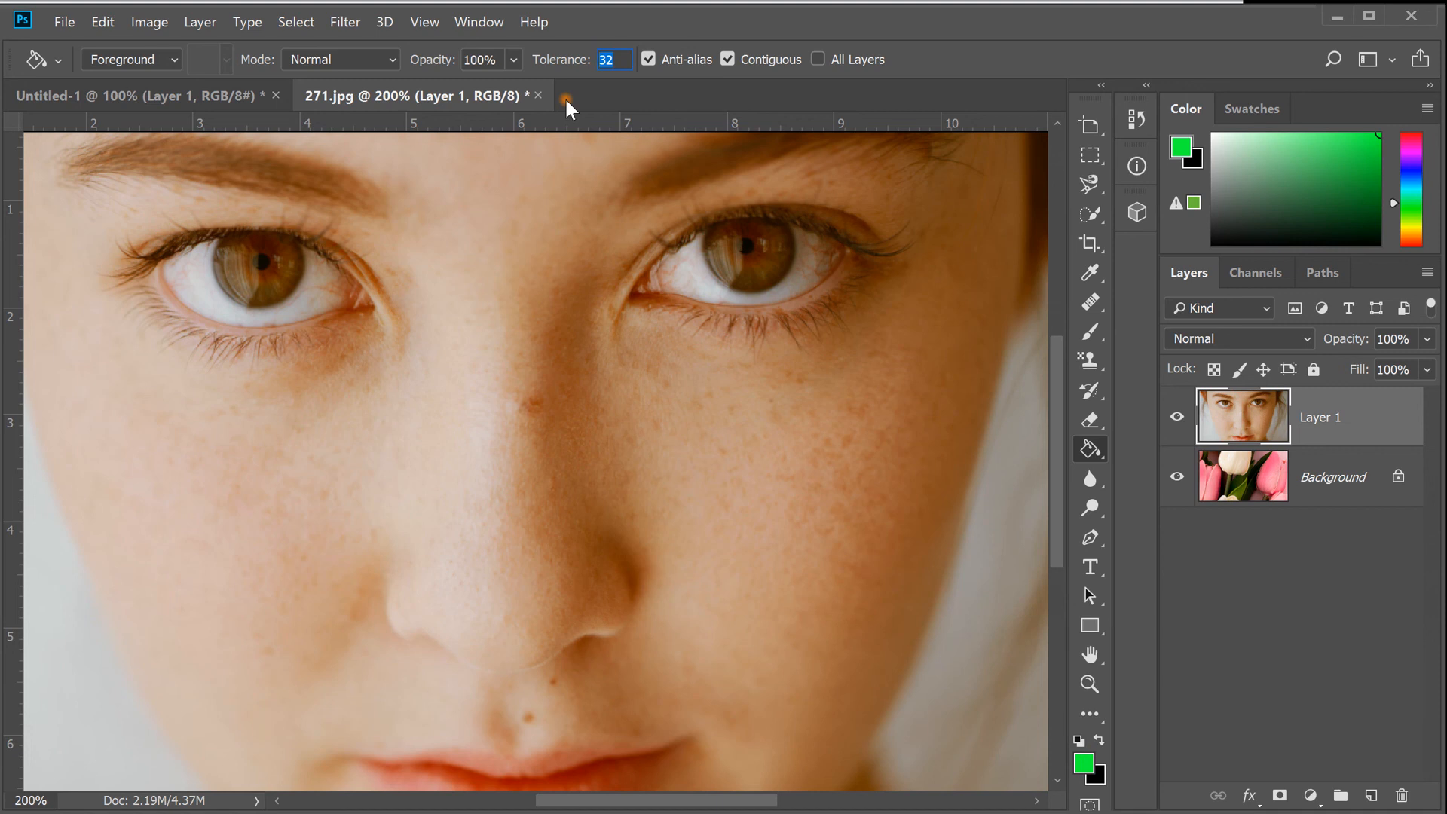
text(10)
click(360, 468)
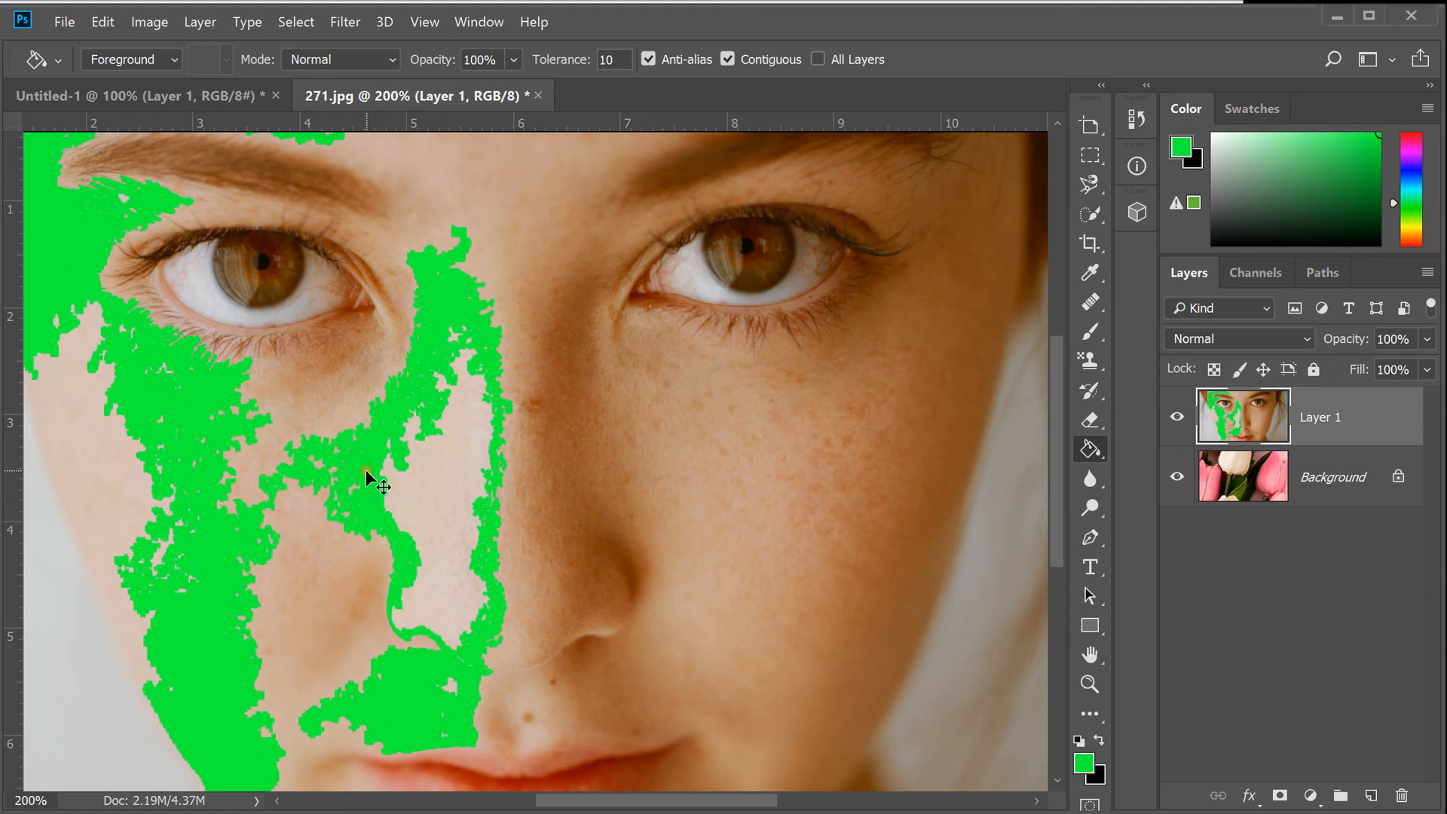
key(ctrl+z)
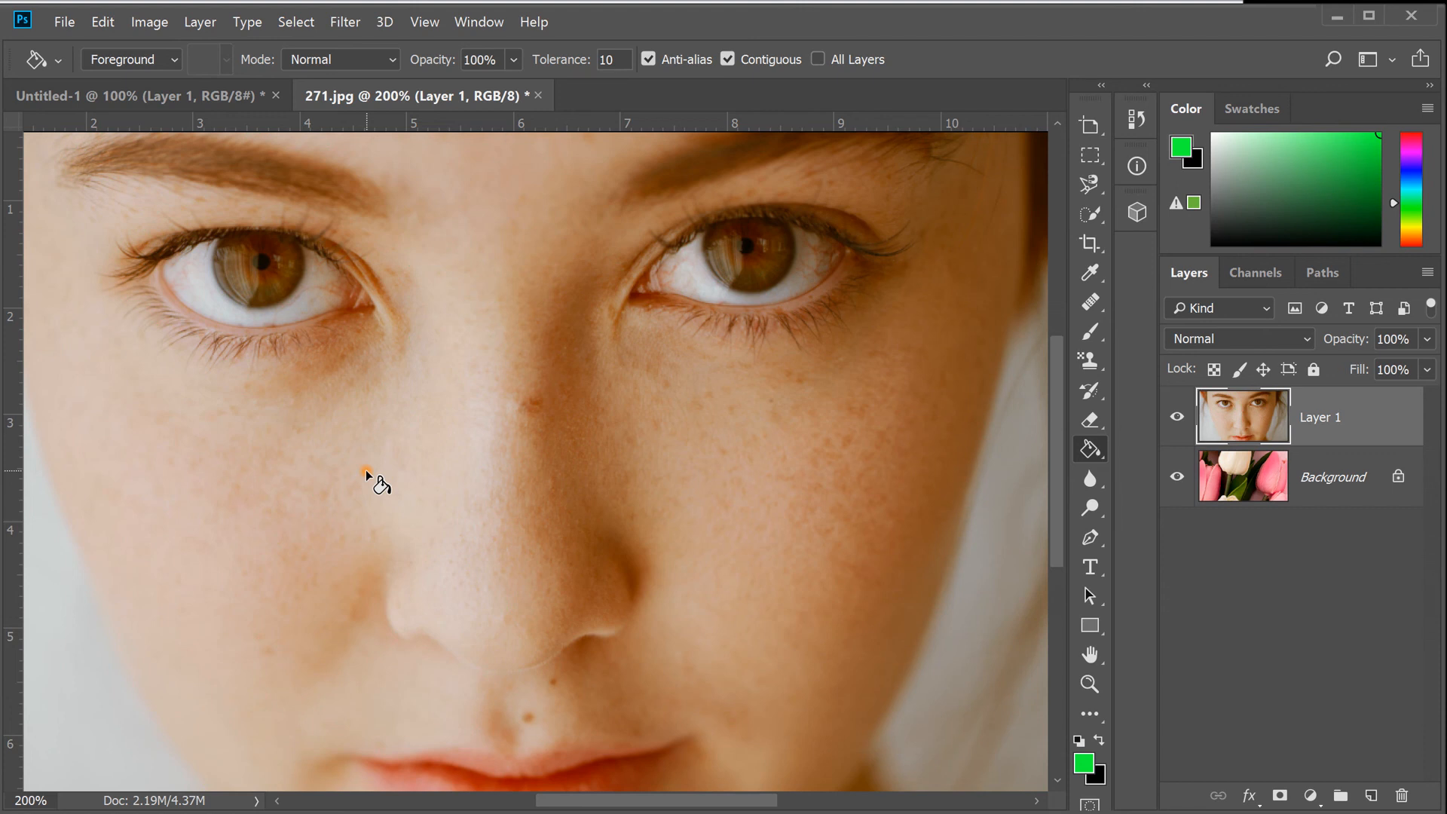
- Select a small rectangle on the cheek beside the nose, fill its patches with green using the Paint Bucket, and undo the fills
key(m)
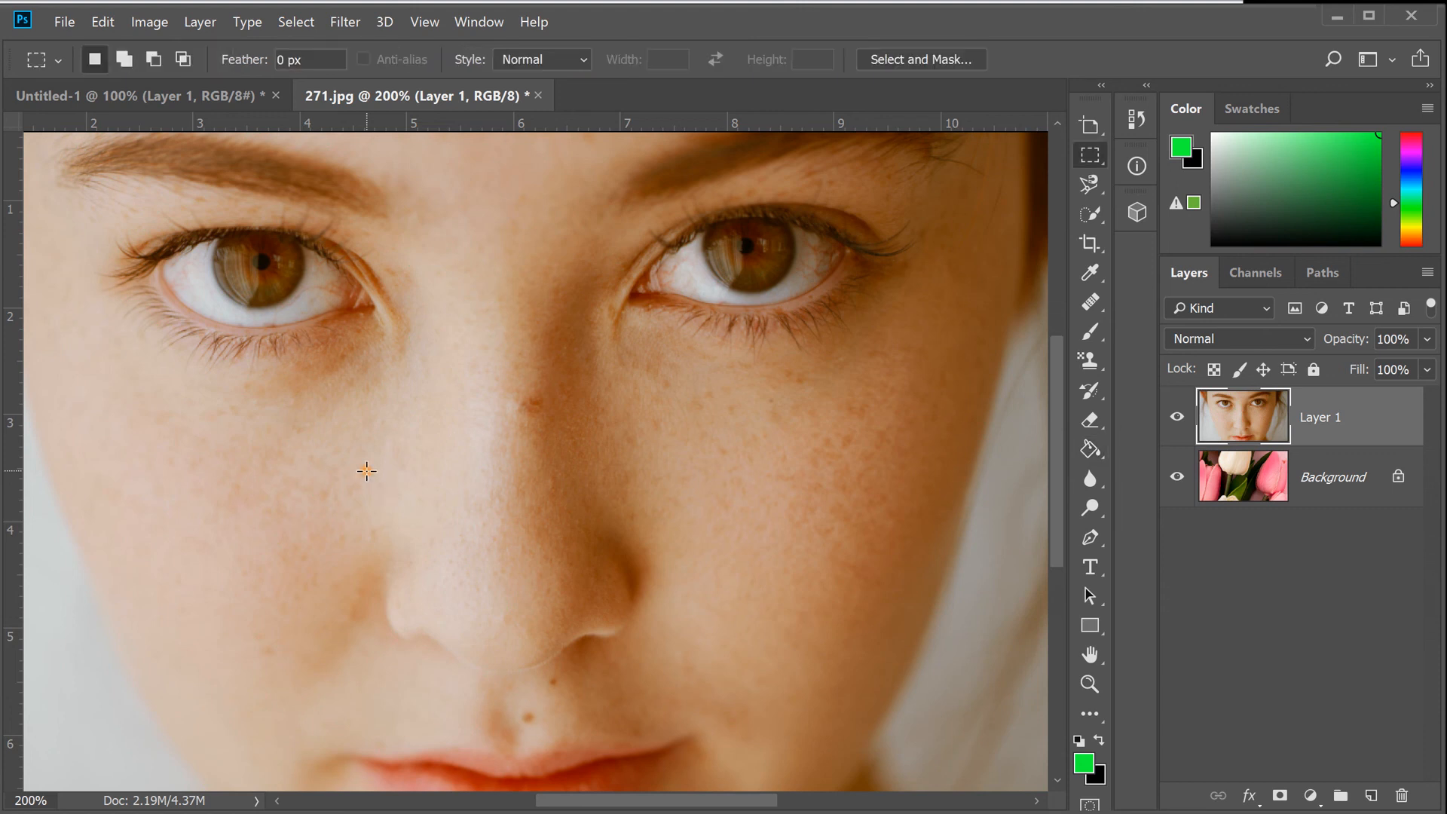
drag(226, 442, 429, 545)
click(1090, 449)
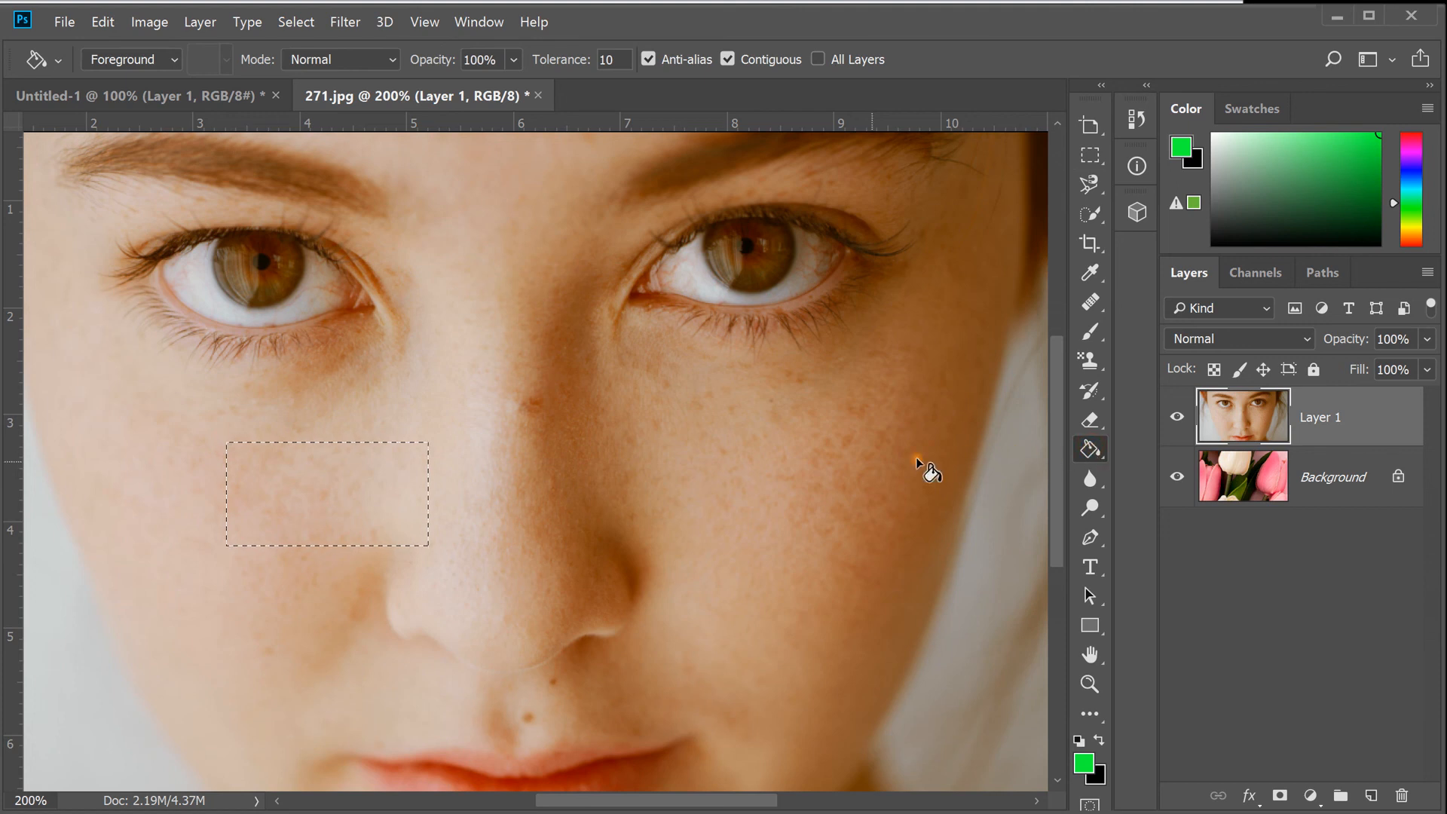
click(377, 474)
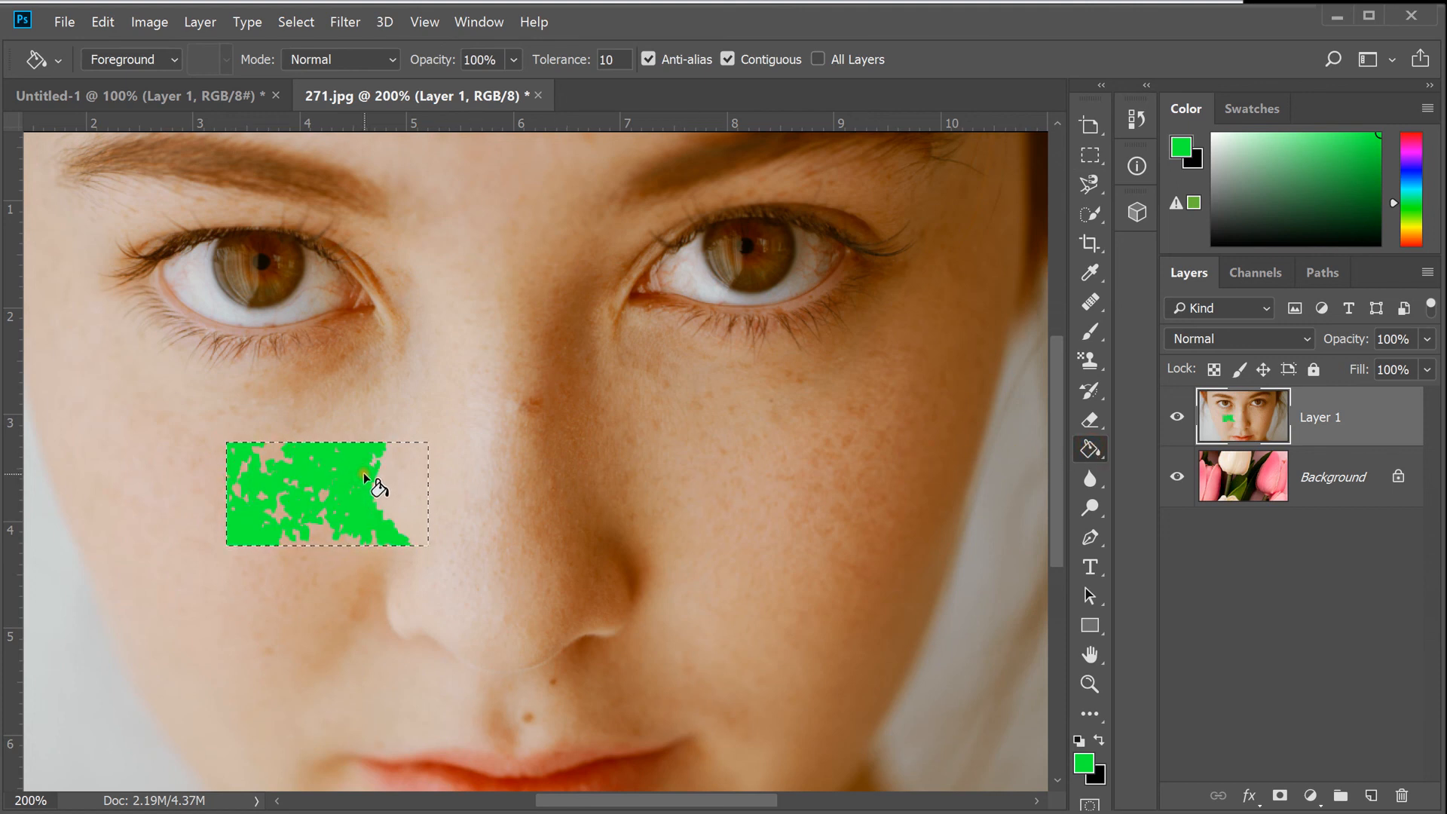
click(282, 462)
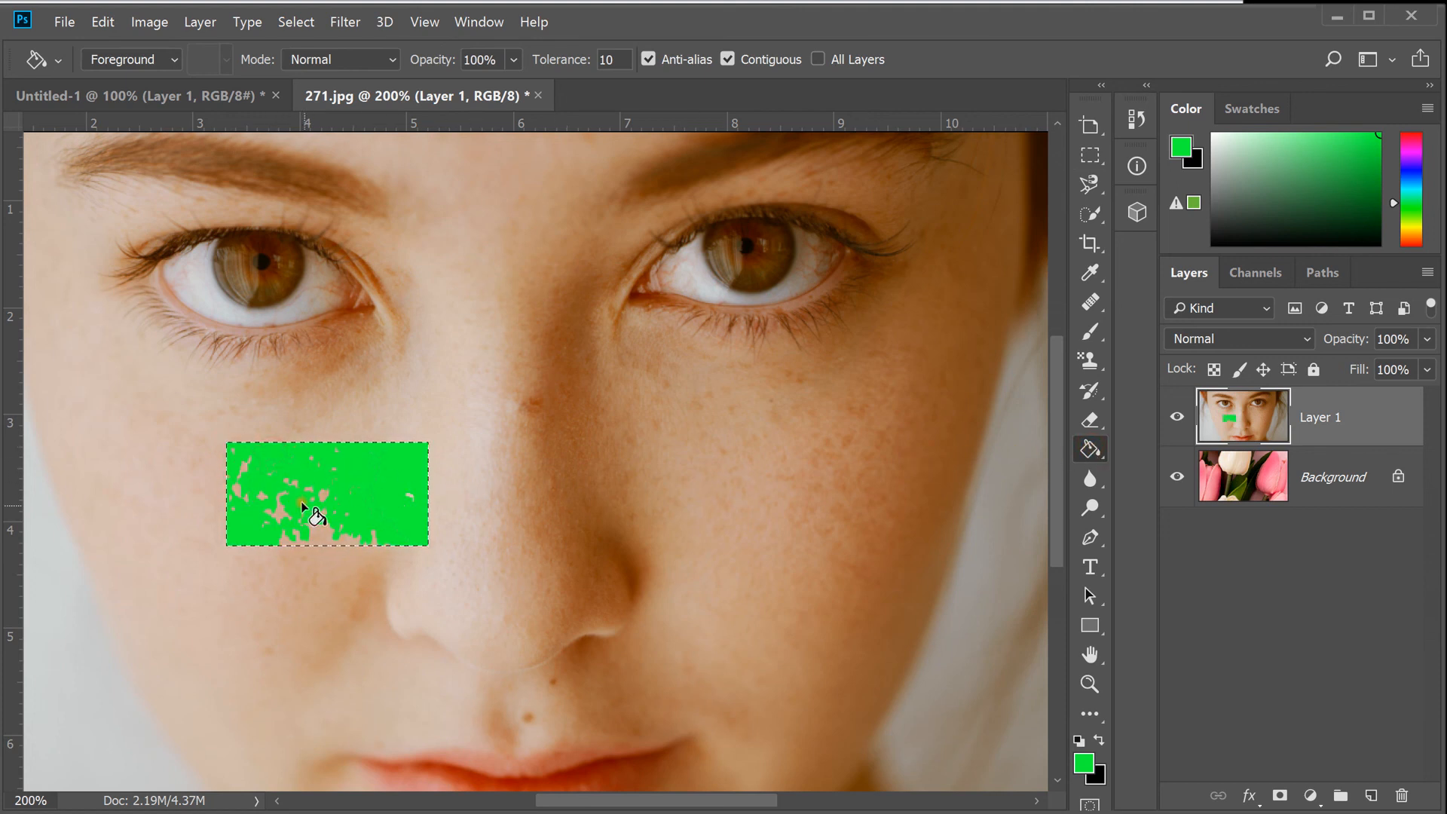
click(321, 532)
click(280, 511)
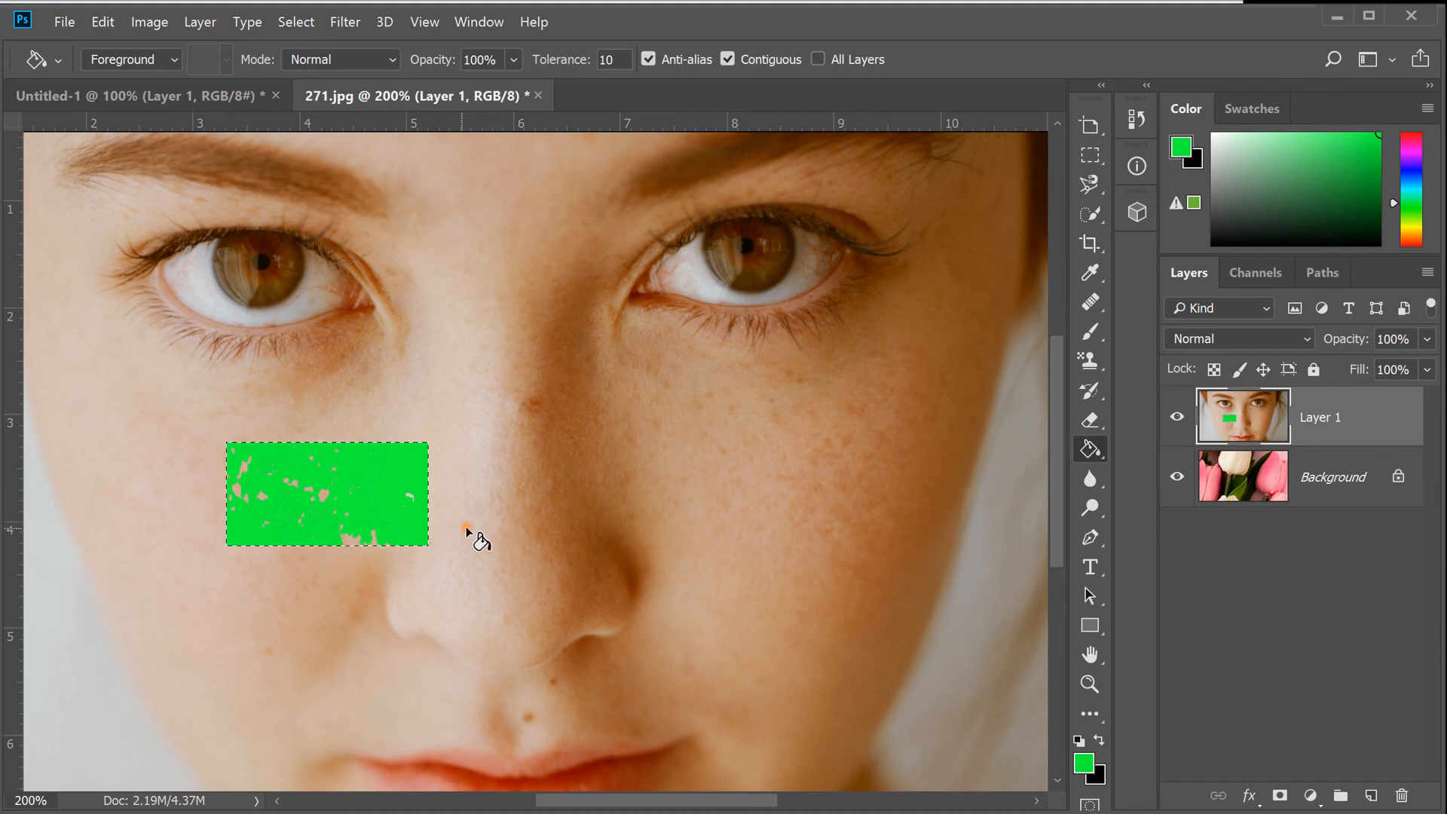
click(352, 539)
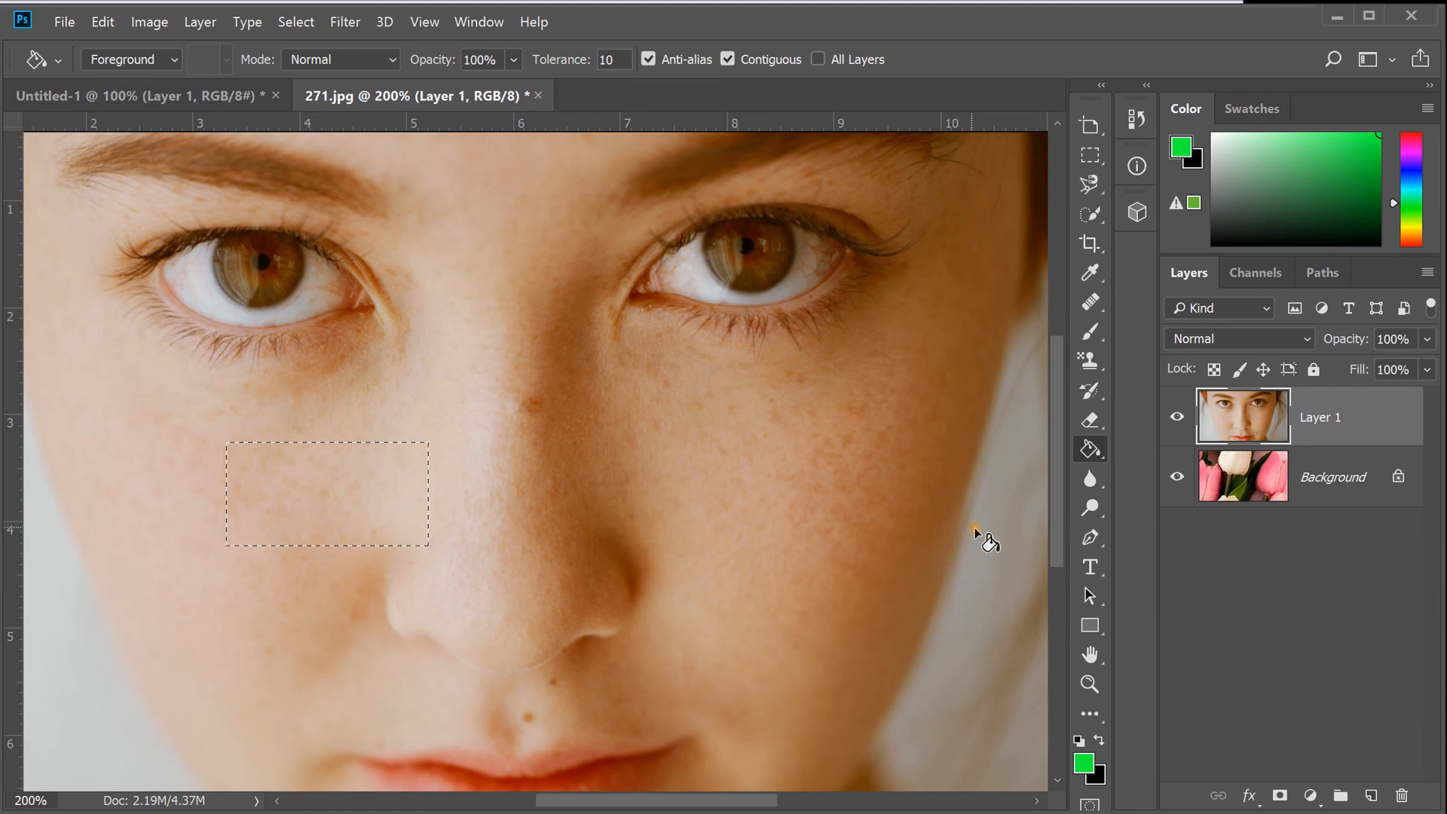
- Switch to the Gradient tool and look over the foreground-to-background gradient and presets in the Gradient Editor
right_click(1095, 447)
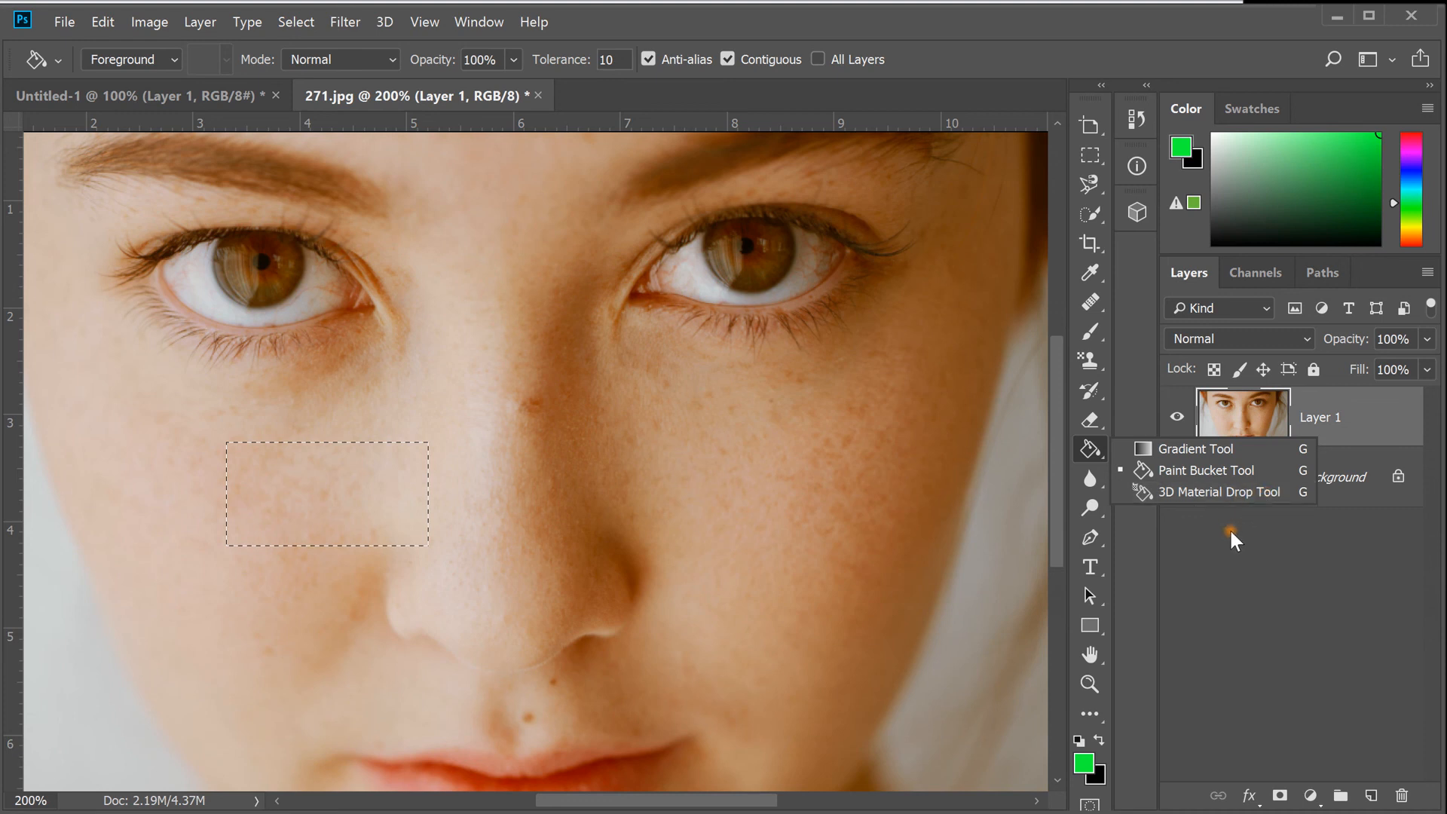
click(1209, 448)
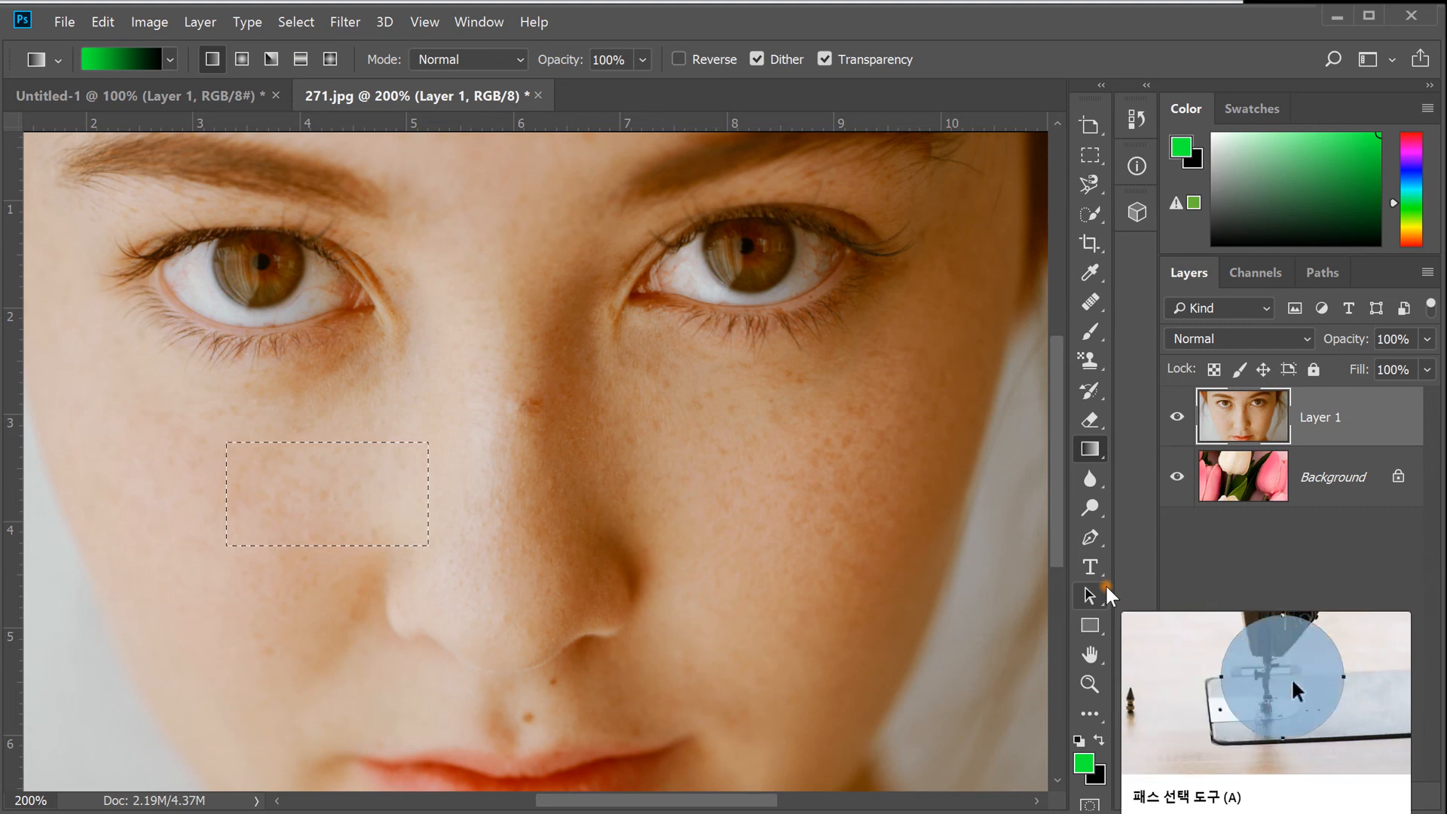
click(129, 56)
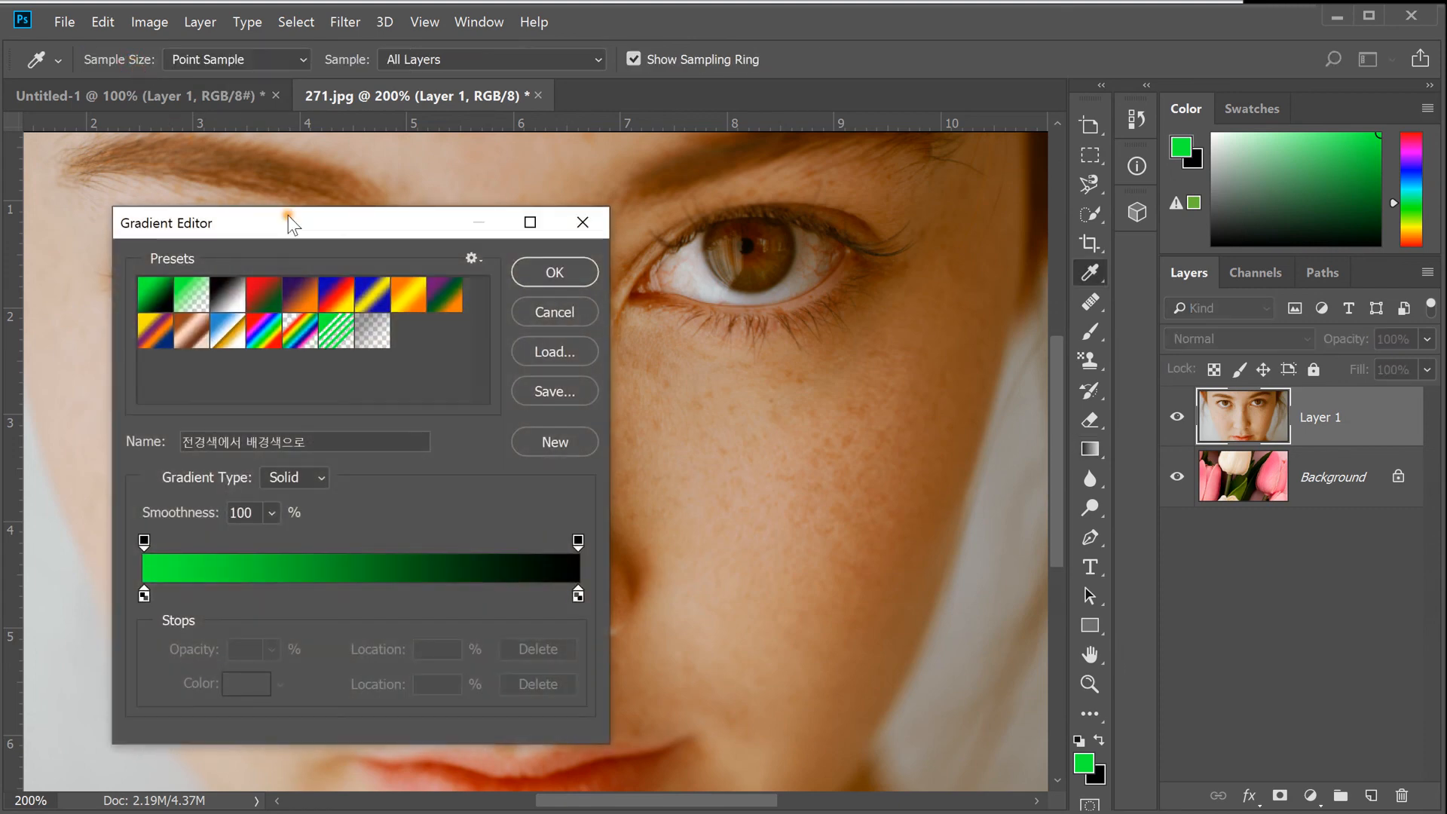
drag(339, 223, 697, 172)
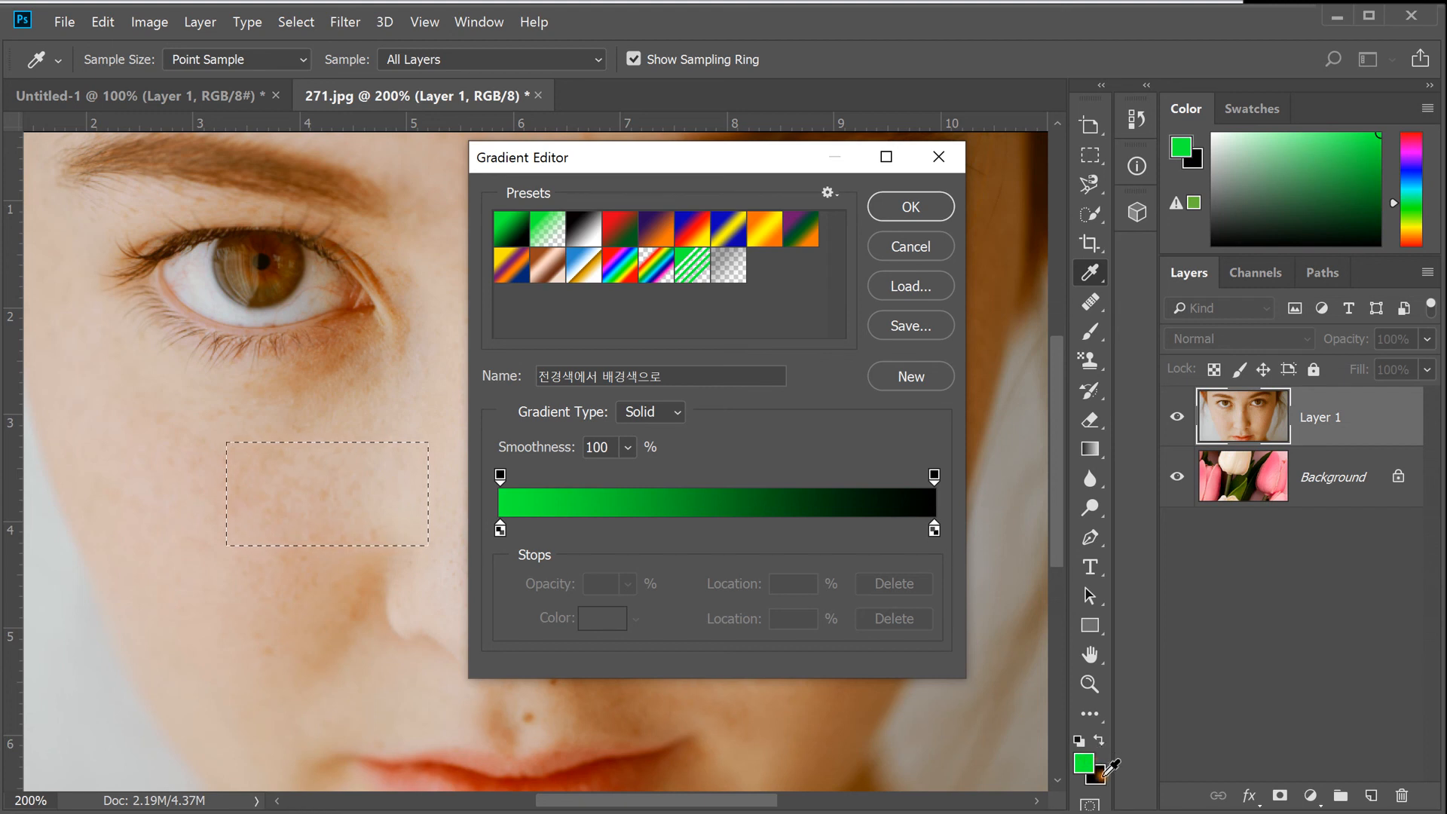
click(938, 156)
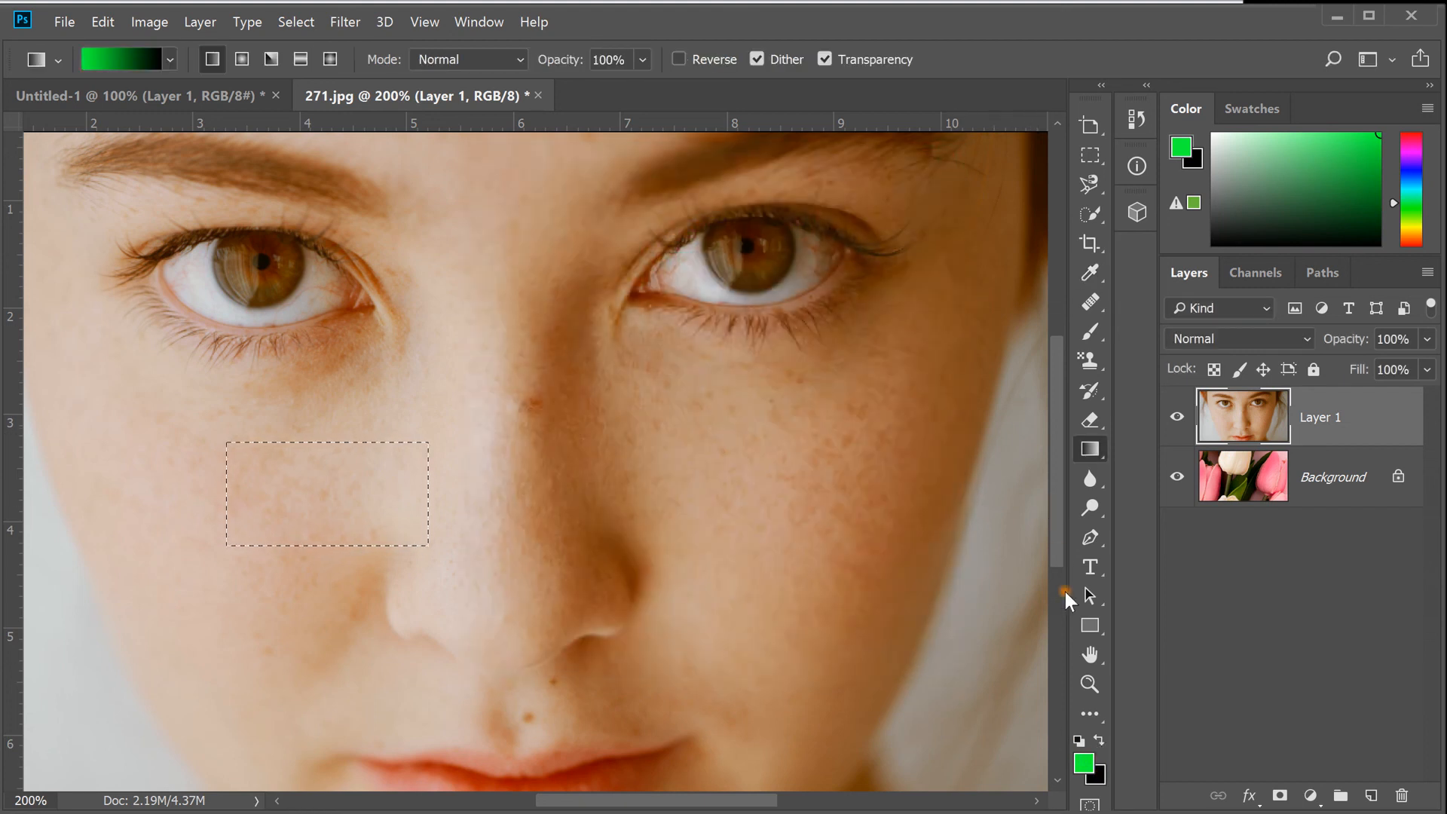
- Set the background colour to a vivid purple with hue 287° and review the green-to-purple gradient in the Gradient Editor
click(1101, 777)
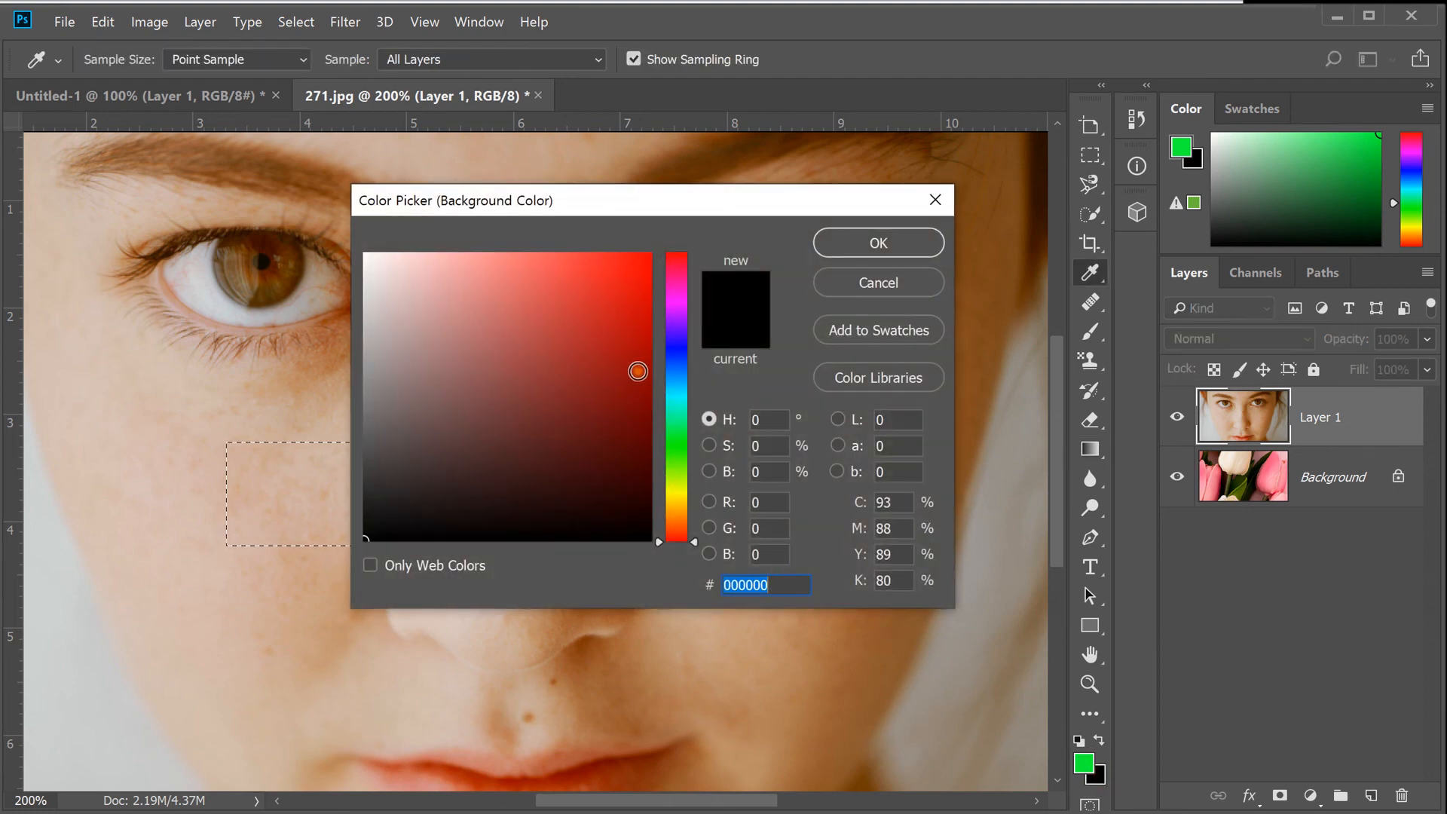
click(677, 309)
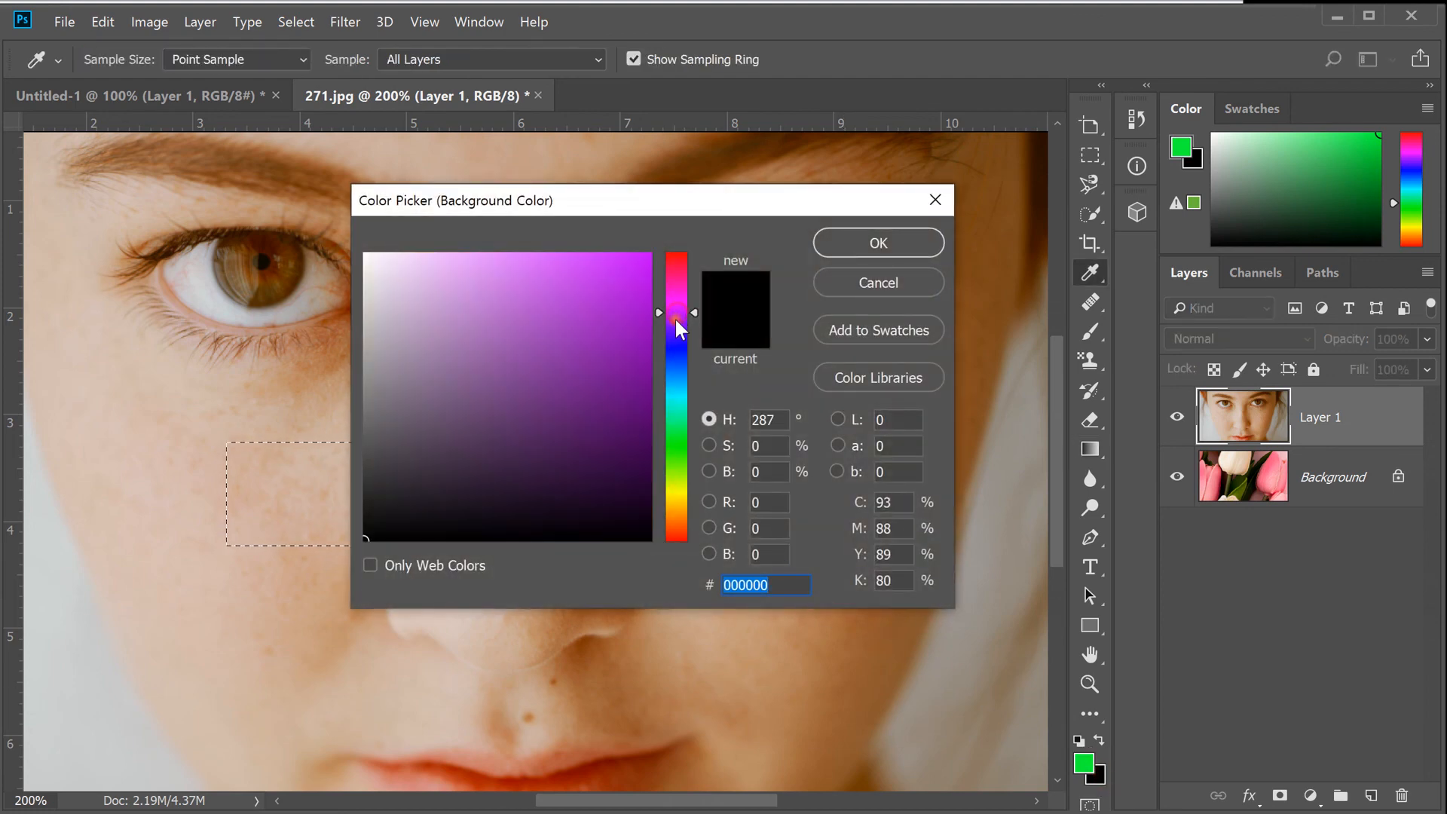
drag(645, 257, 656, 250)
click(880, 242)
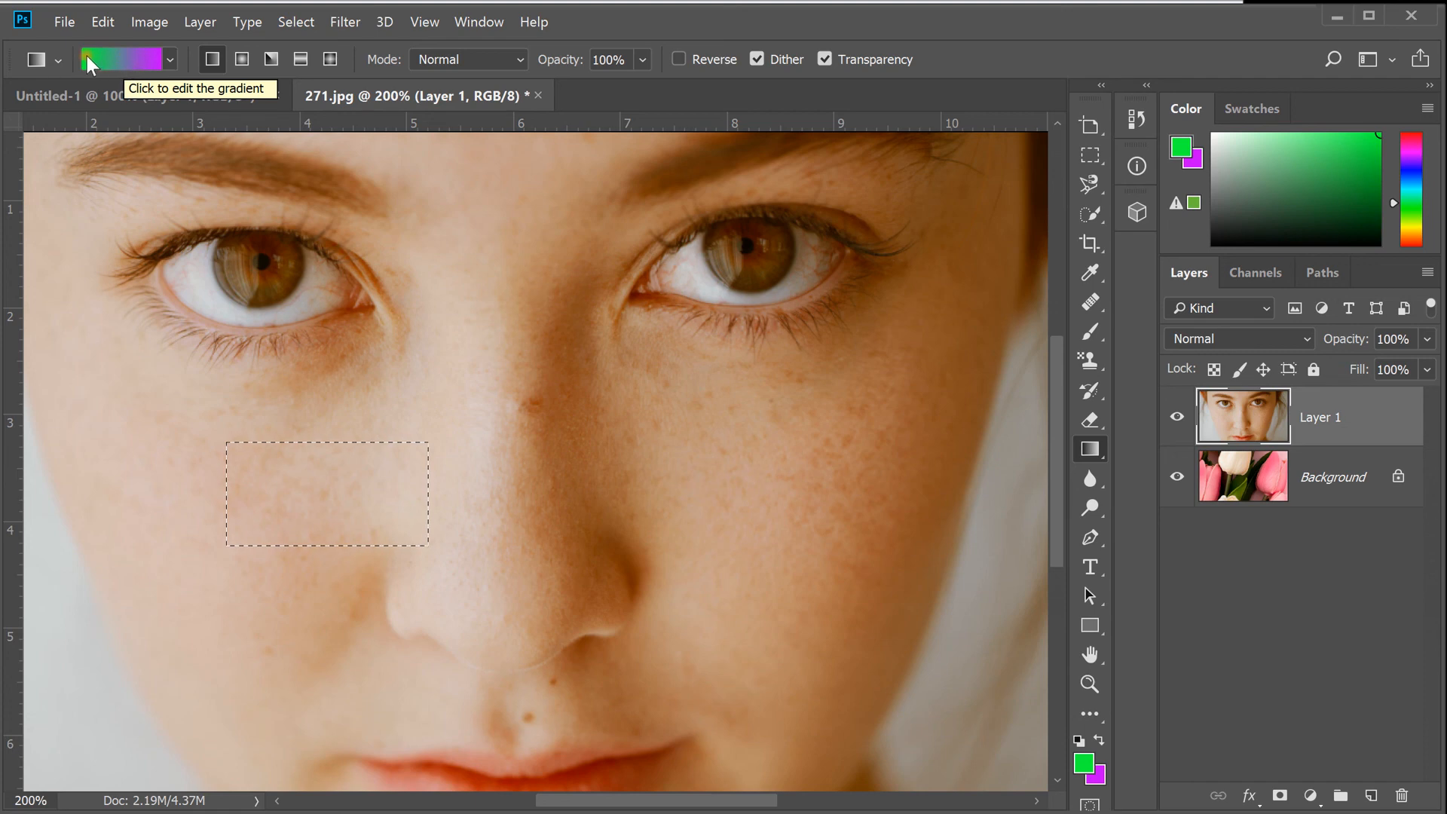
click(133, 57)
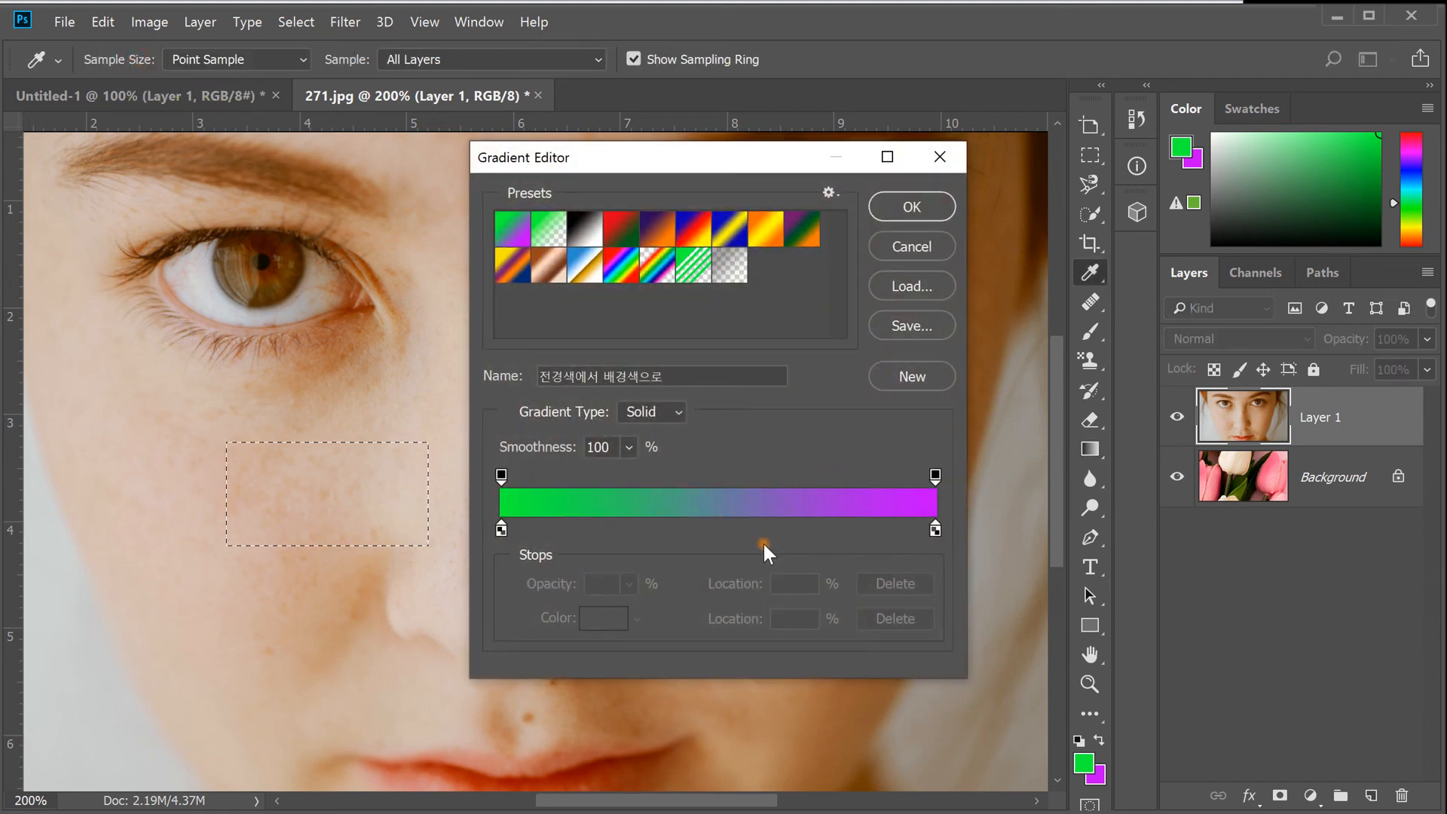
click(916, 237)
- Fill the small rectangular selection on the cheek with the green-to-purple linear gradient, and undo the fill
click(1088, 156)
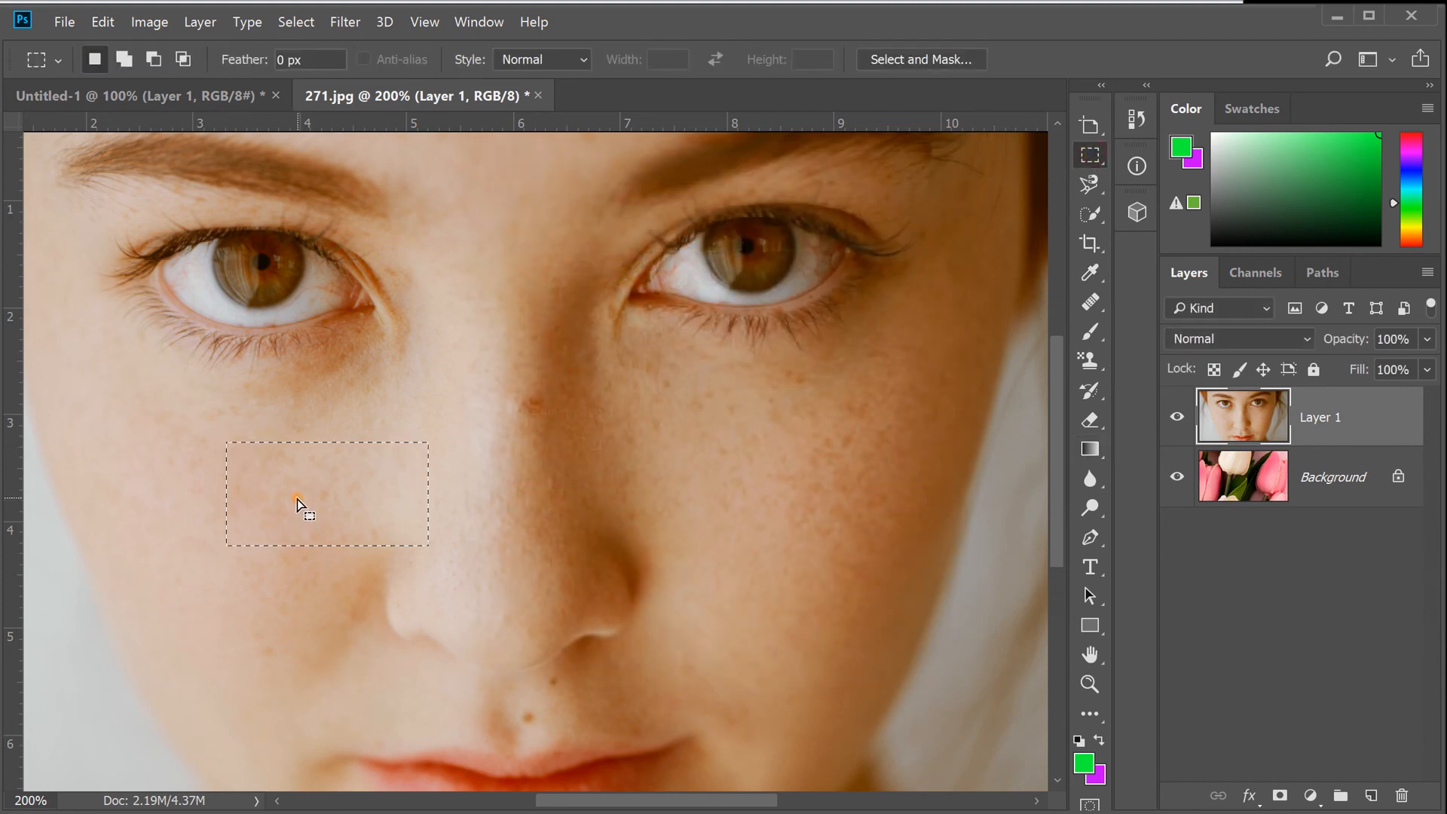
click(1090, 449)
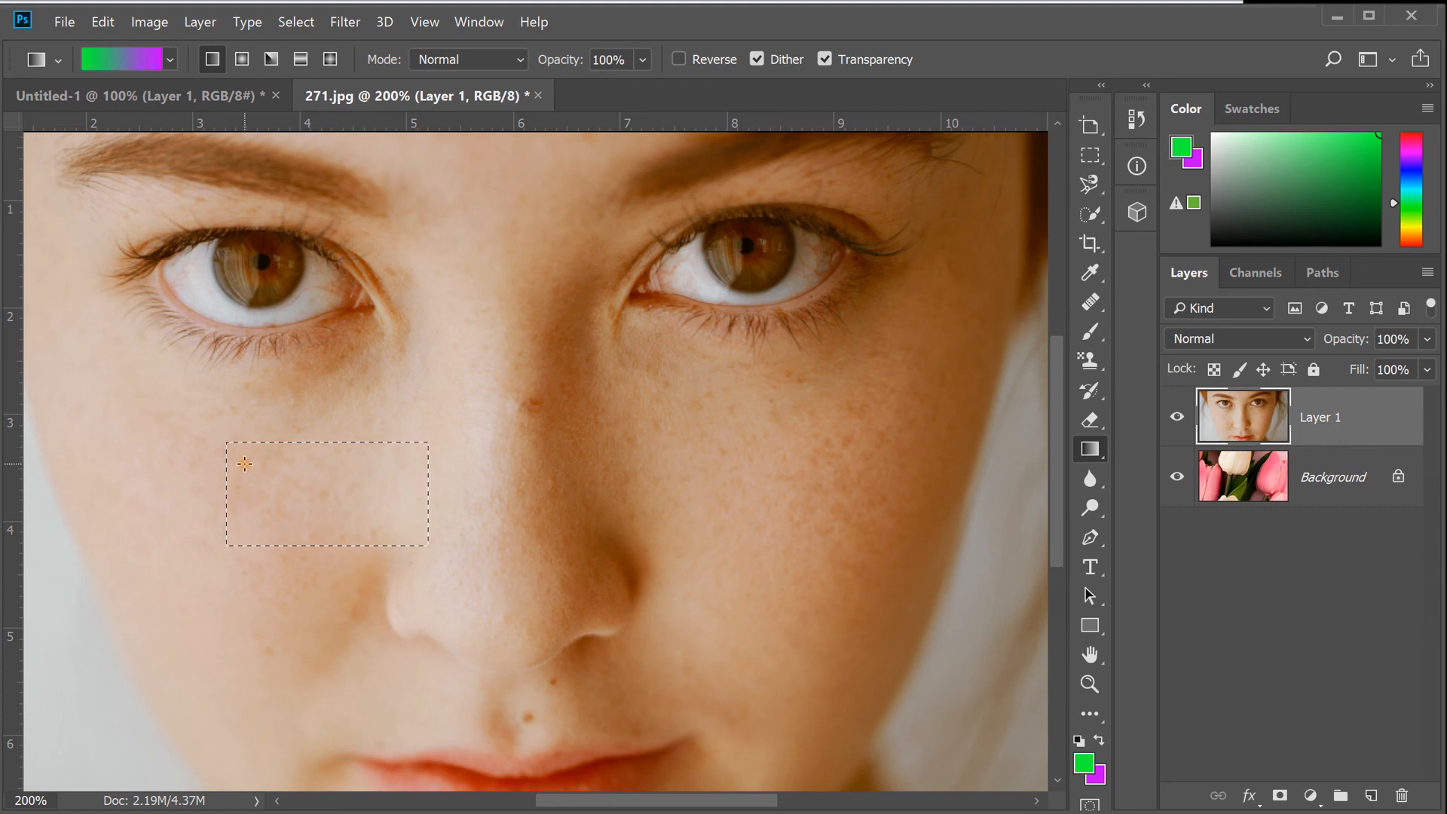
drag(244, 464, 412, 523)
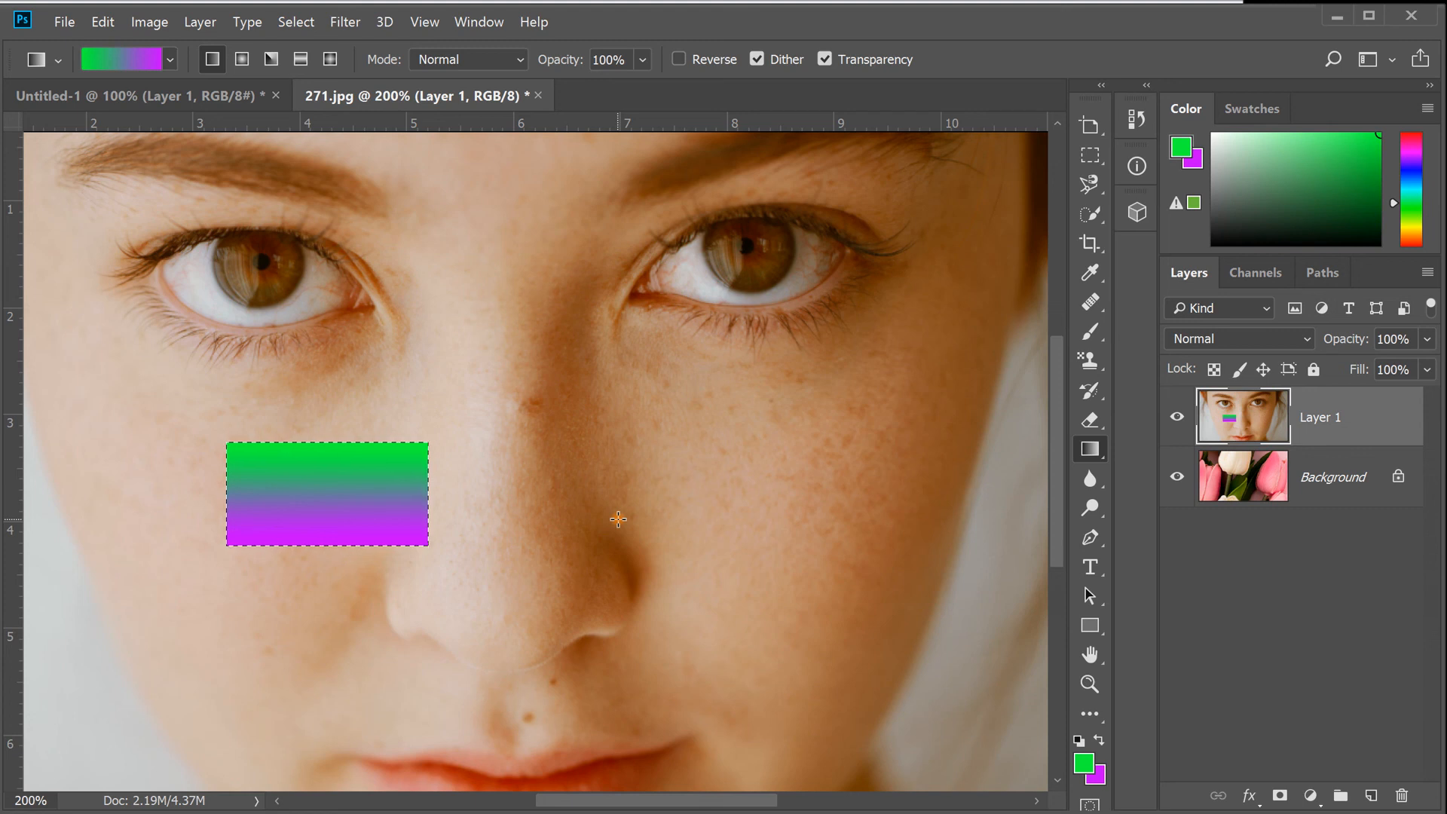
key(ctrl+z)
key(ctrl+z)
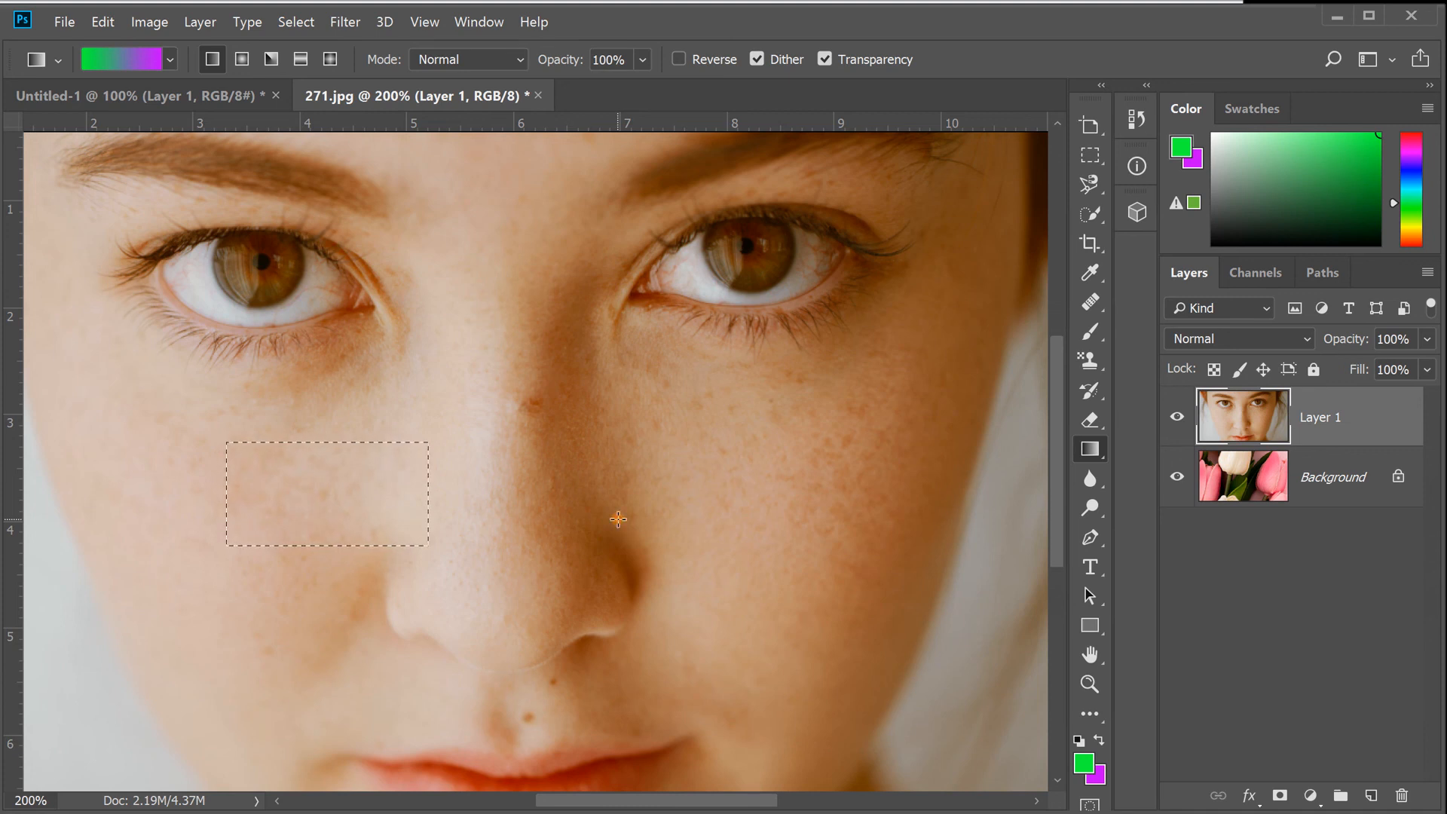
- Select a large rectangle over the right-hand eye and cheek, fill it with a diagonal gradient starting at its upper-left corner, and undo the fill
click(1090, 154)
drag(557, 231, 953, 746)
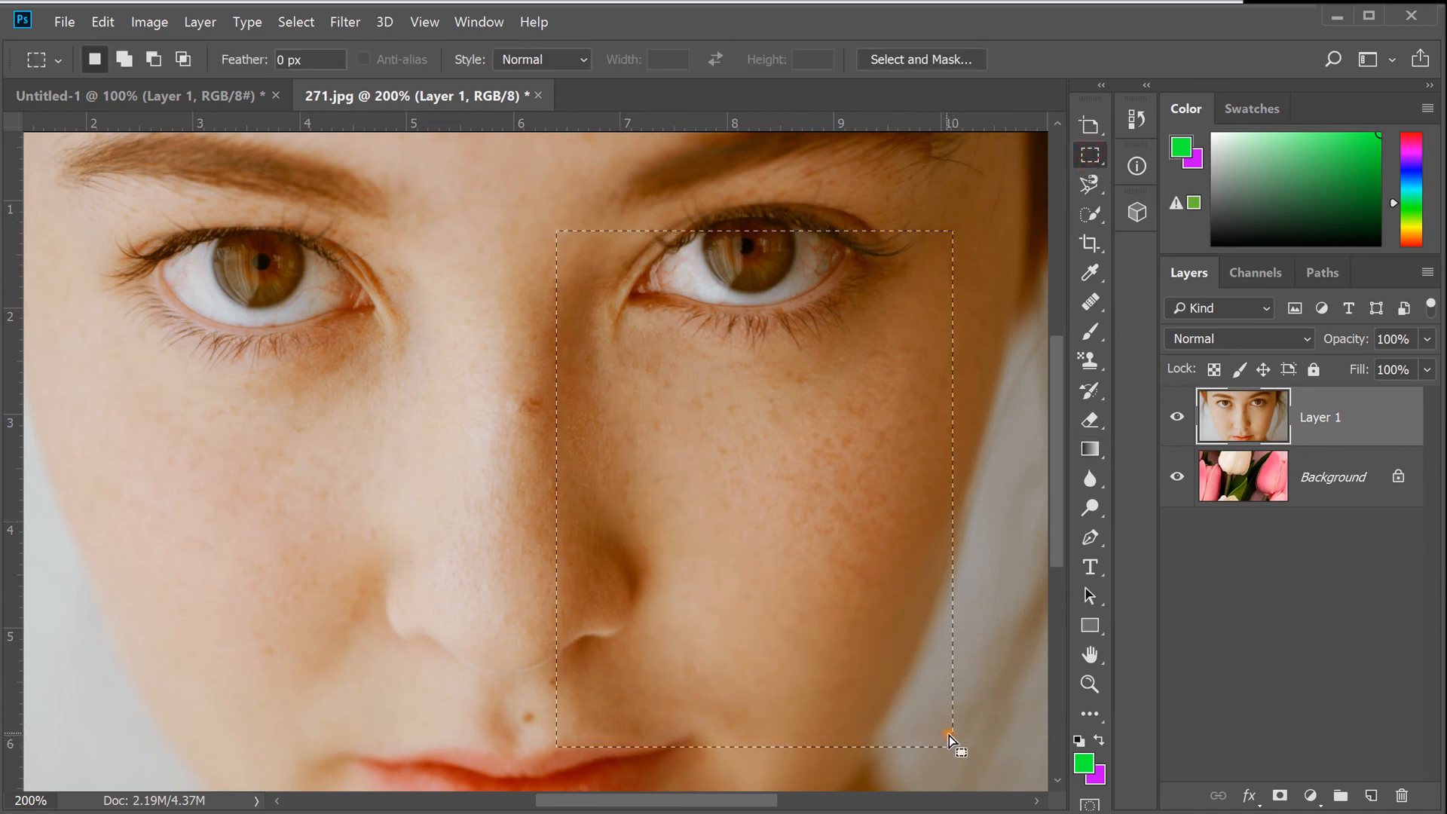
click(1090, 449)
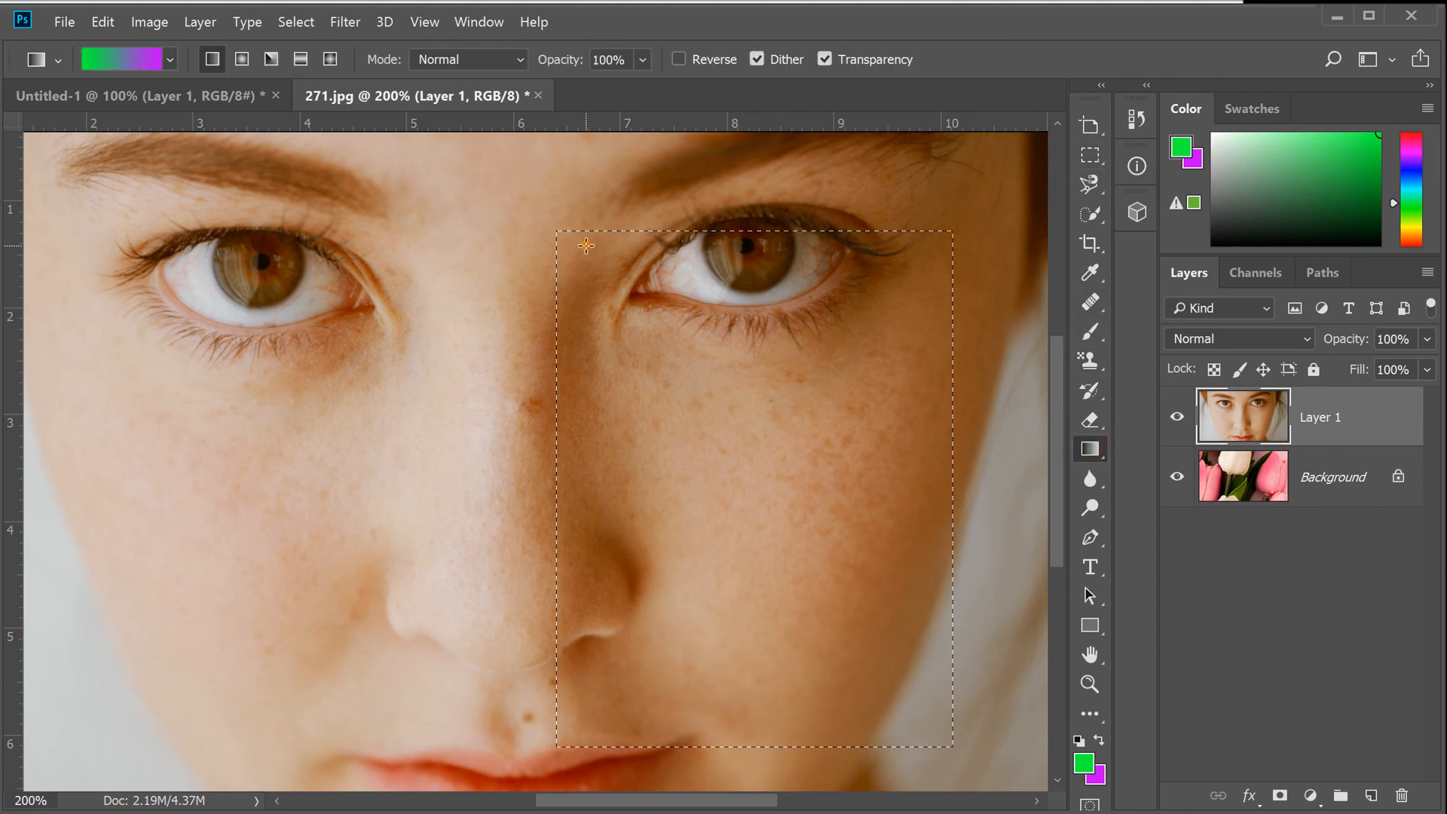
drag(586, 245, 928, 724)
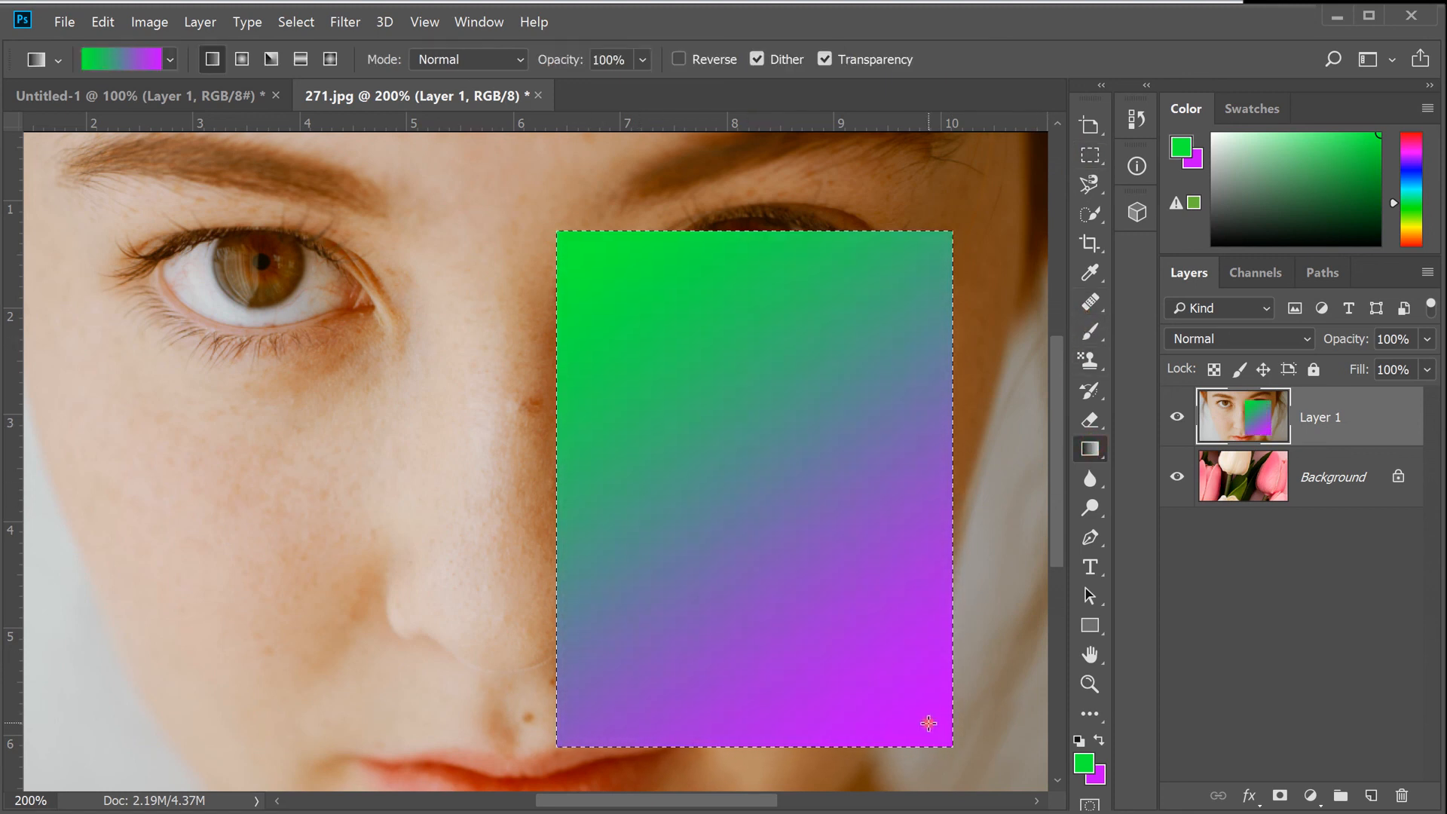
key(ctrl+z)
- Fill the large selection with the green-to-purple gradient vertically, horizontally, and diagonally from its upper right to its lower left
drag(775, 251, 784, 725)
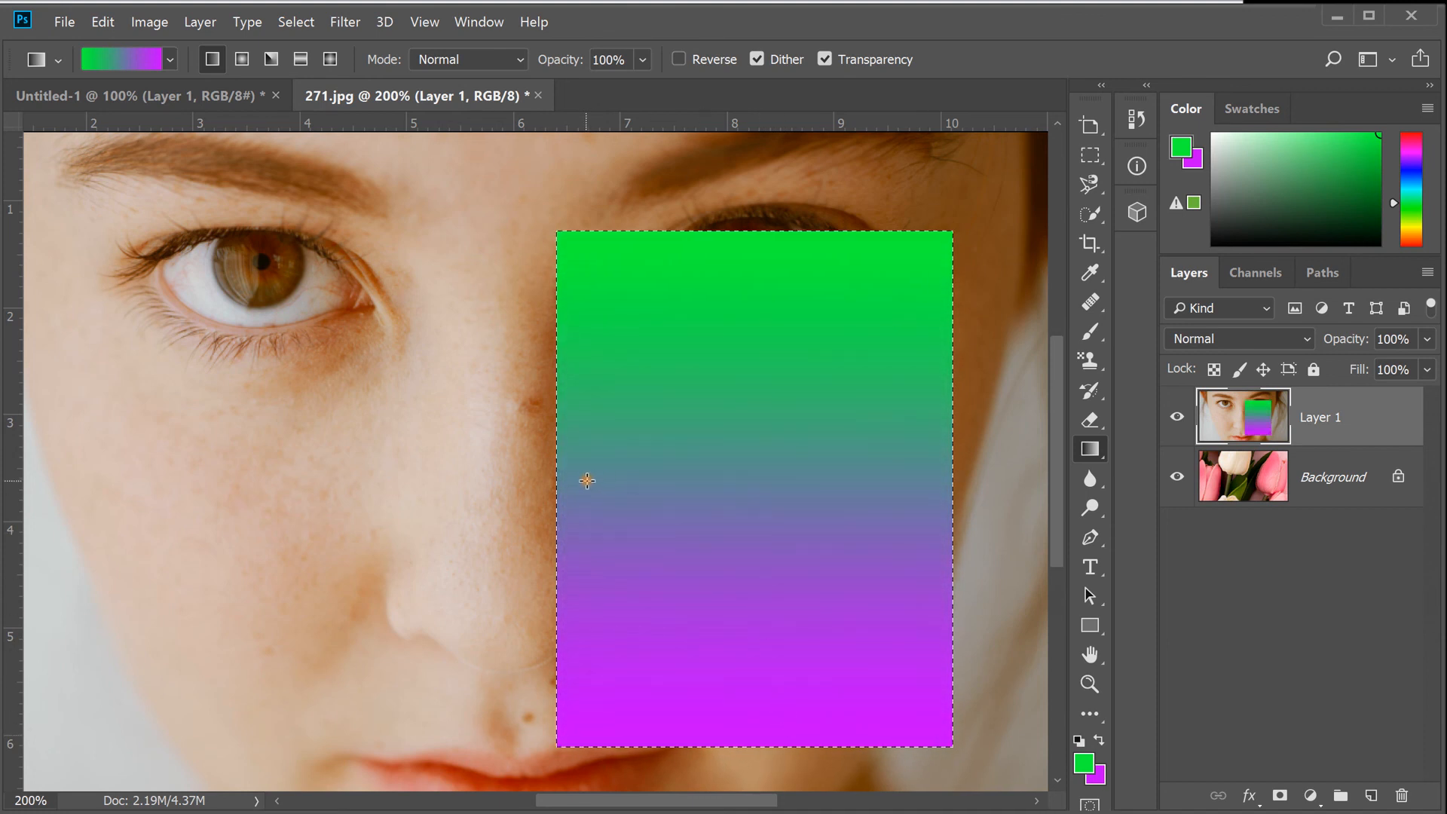
key(ctrl+z)
drag(581, 483, 937, 494)
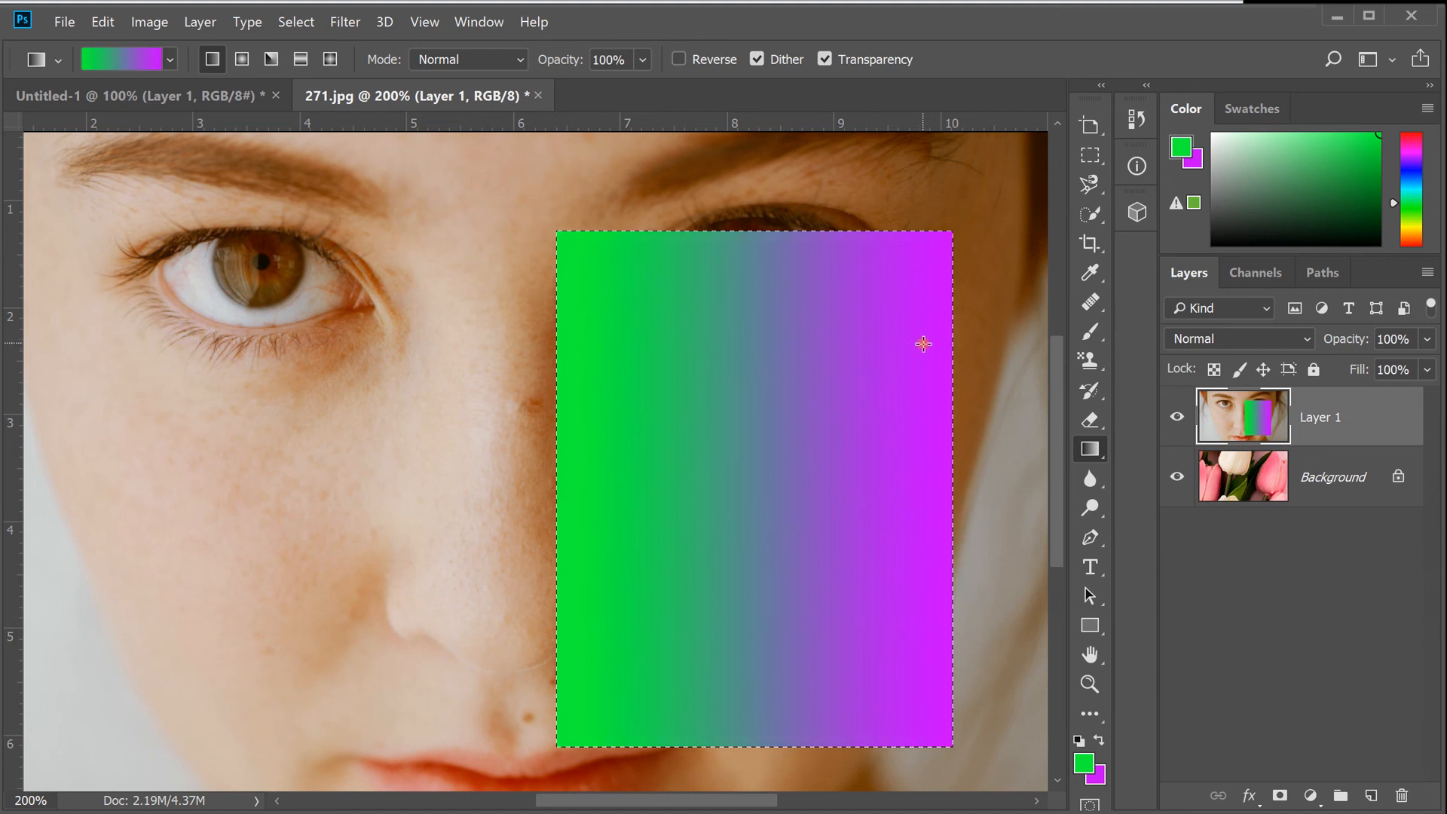
drag(927, 340, 750, 477)
drag(611, 617, 610, 621)
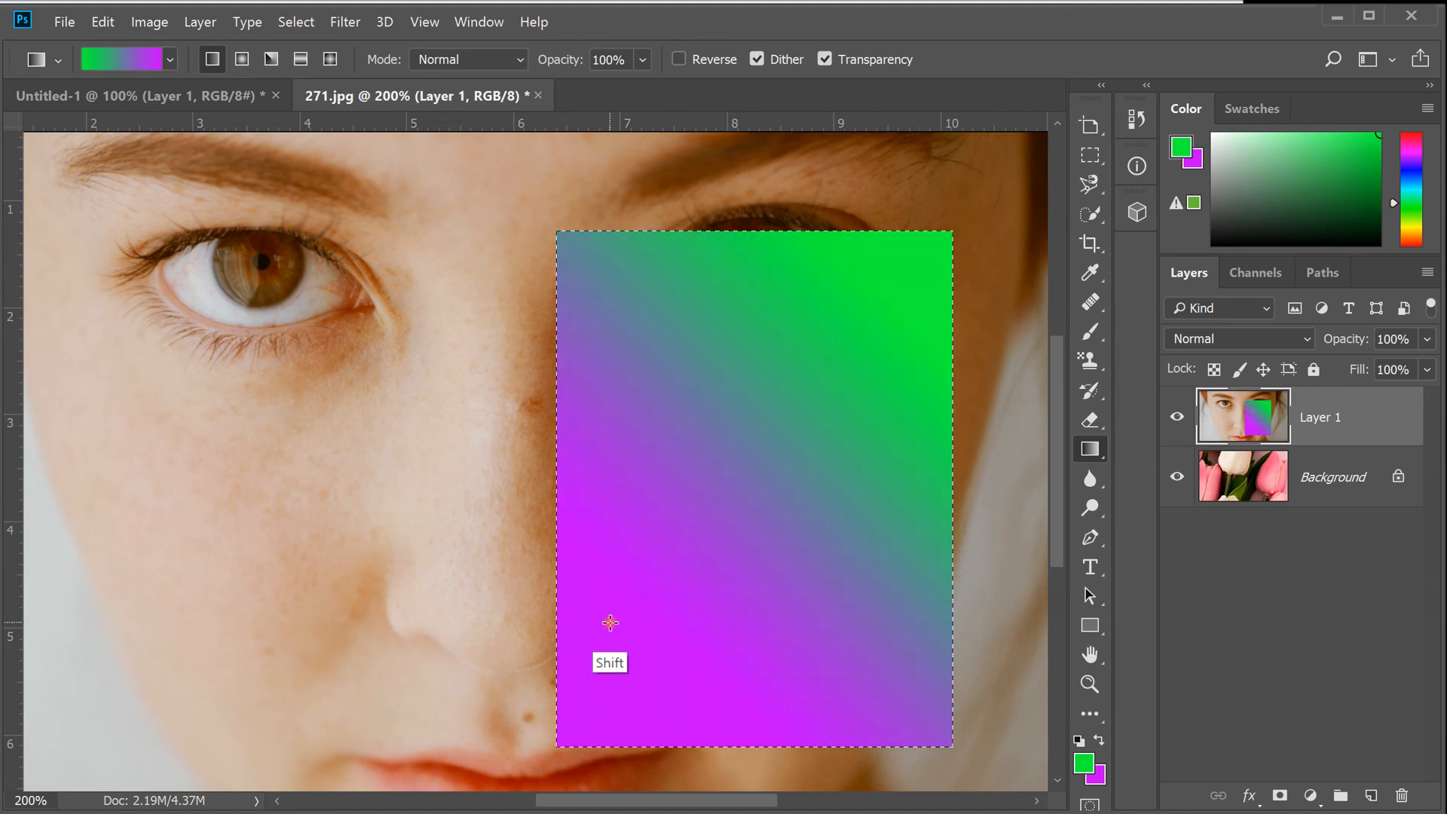